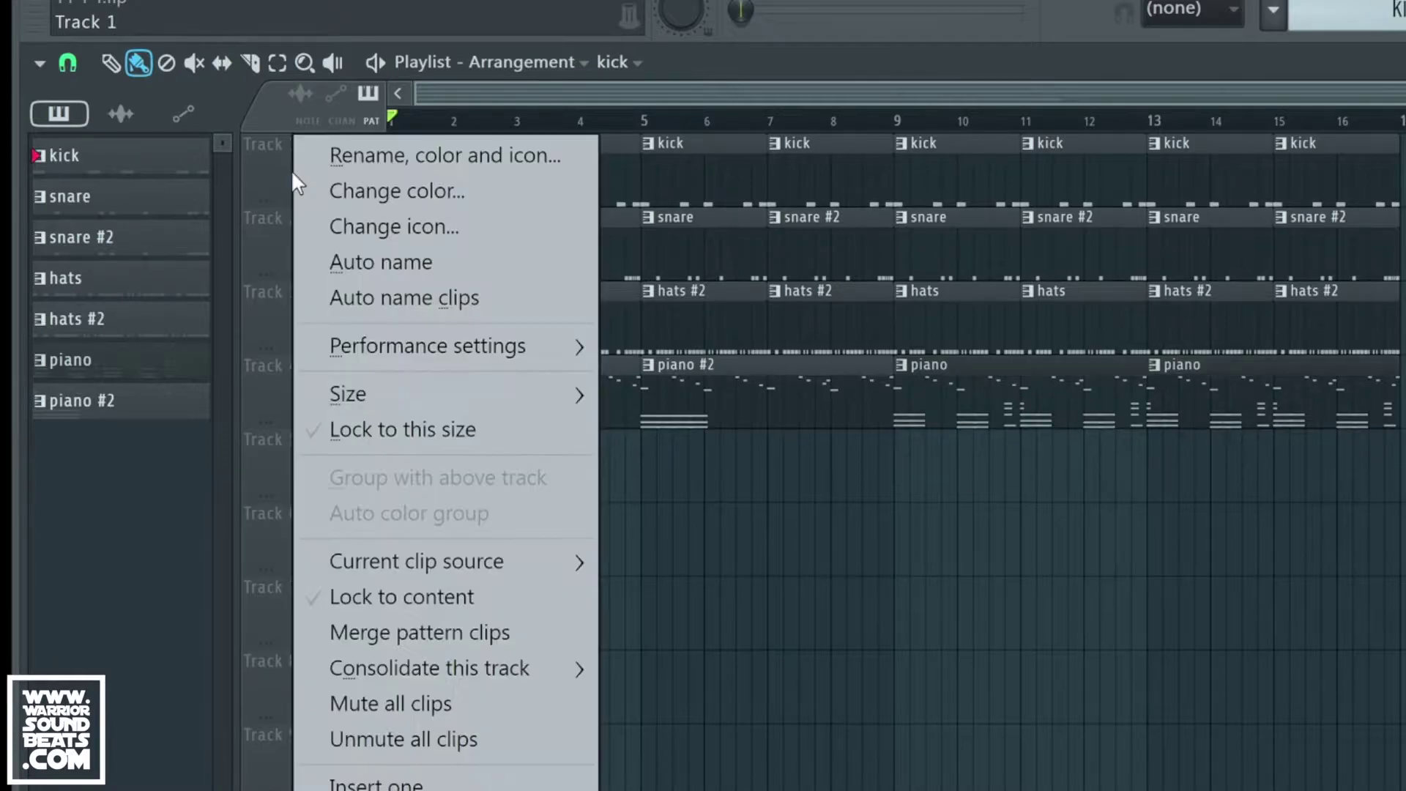
Step: Rename playlist track 1 as Kick and give it an orange color
left_click(402, 154)
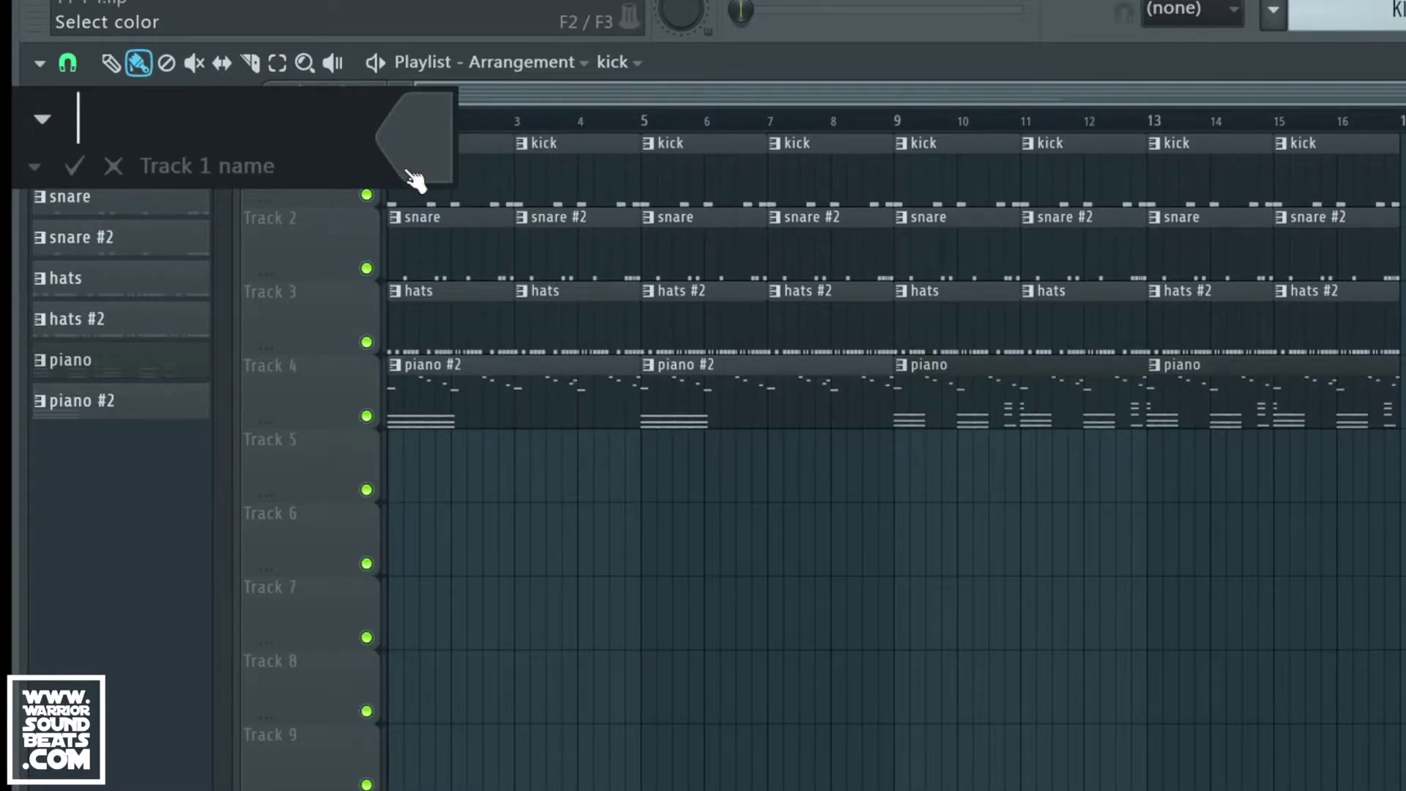
type("Kick")
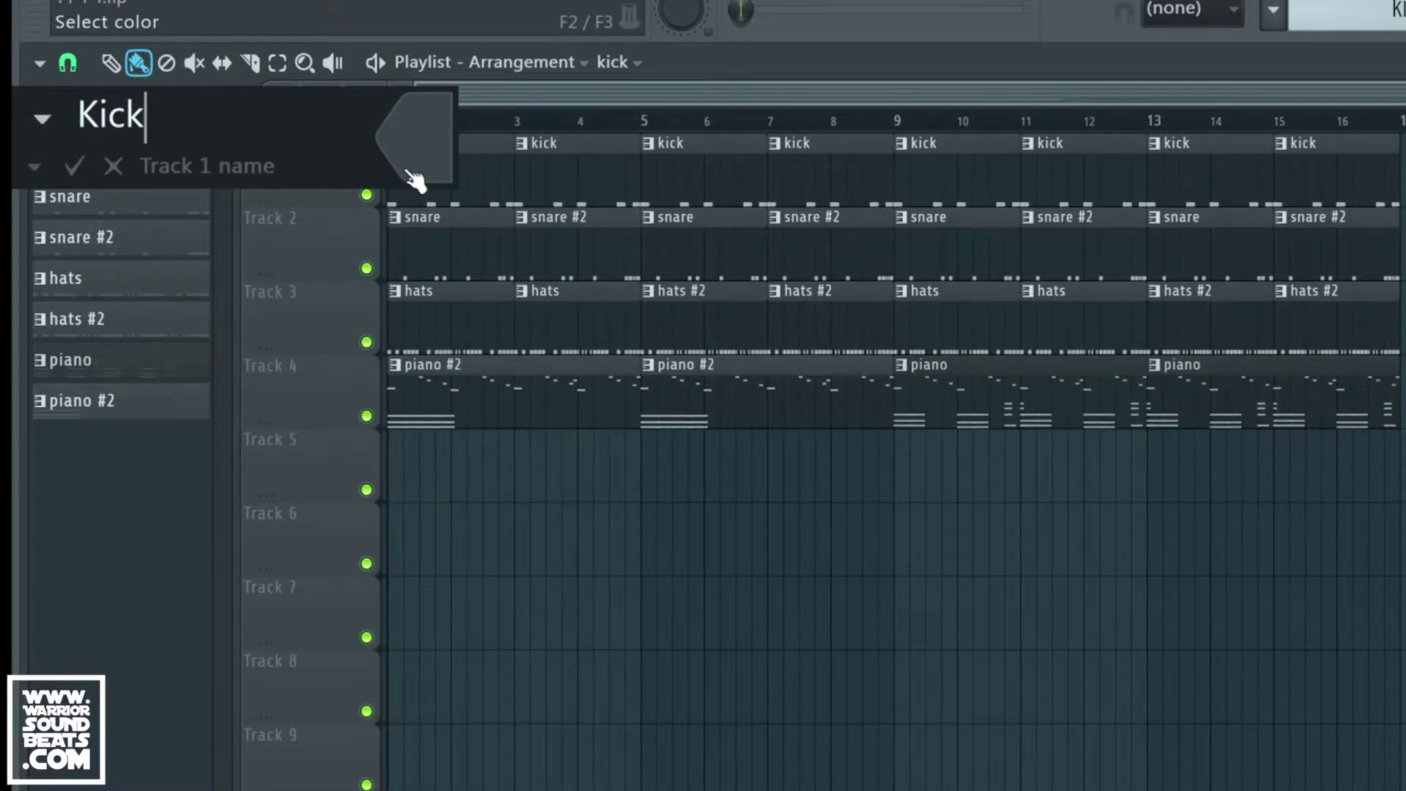
left_click(409, 176)
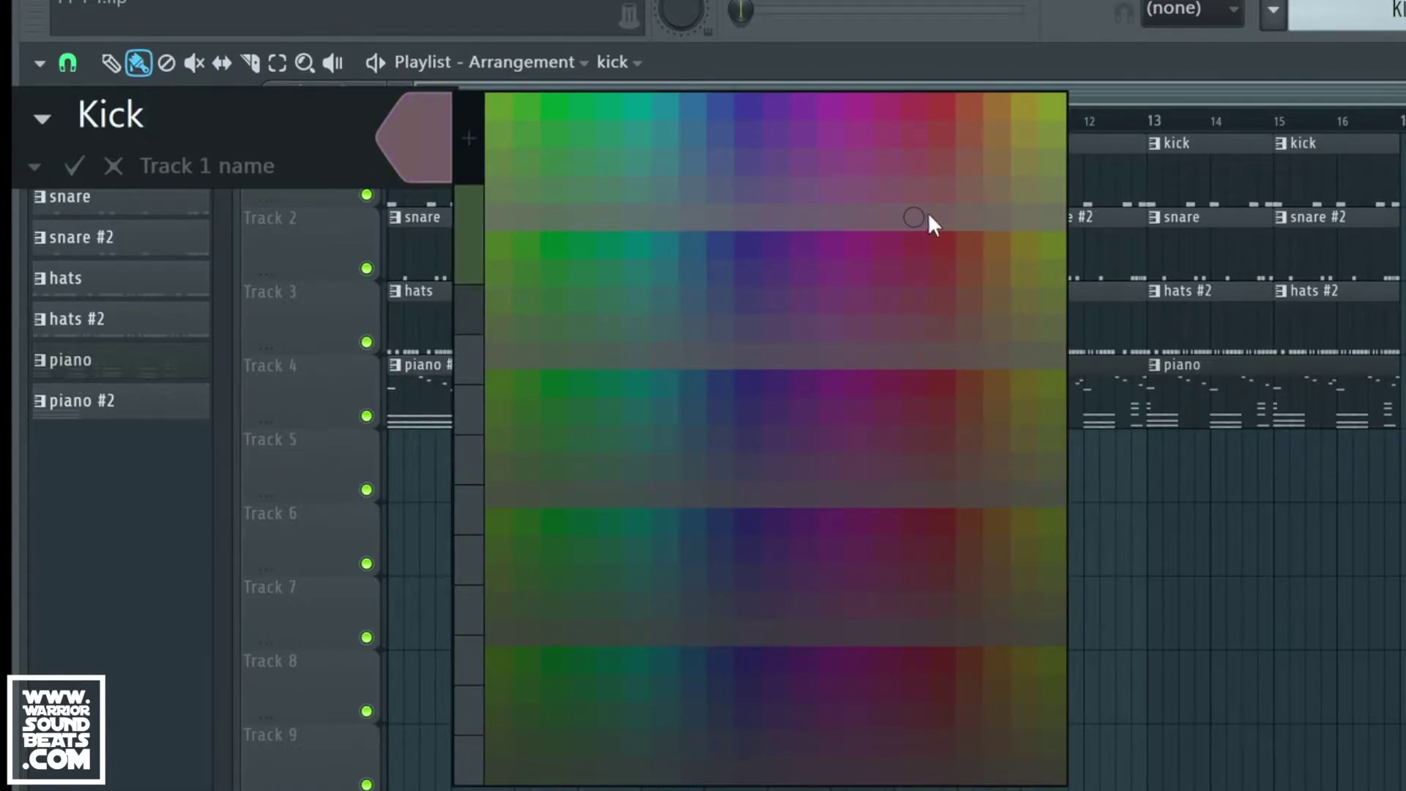
left_click(996, 111)
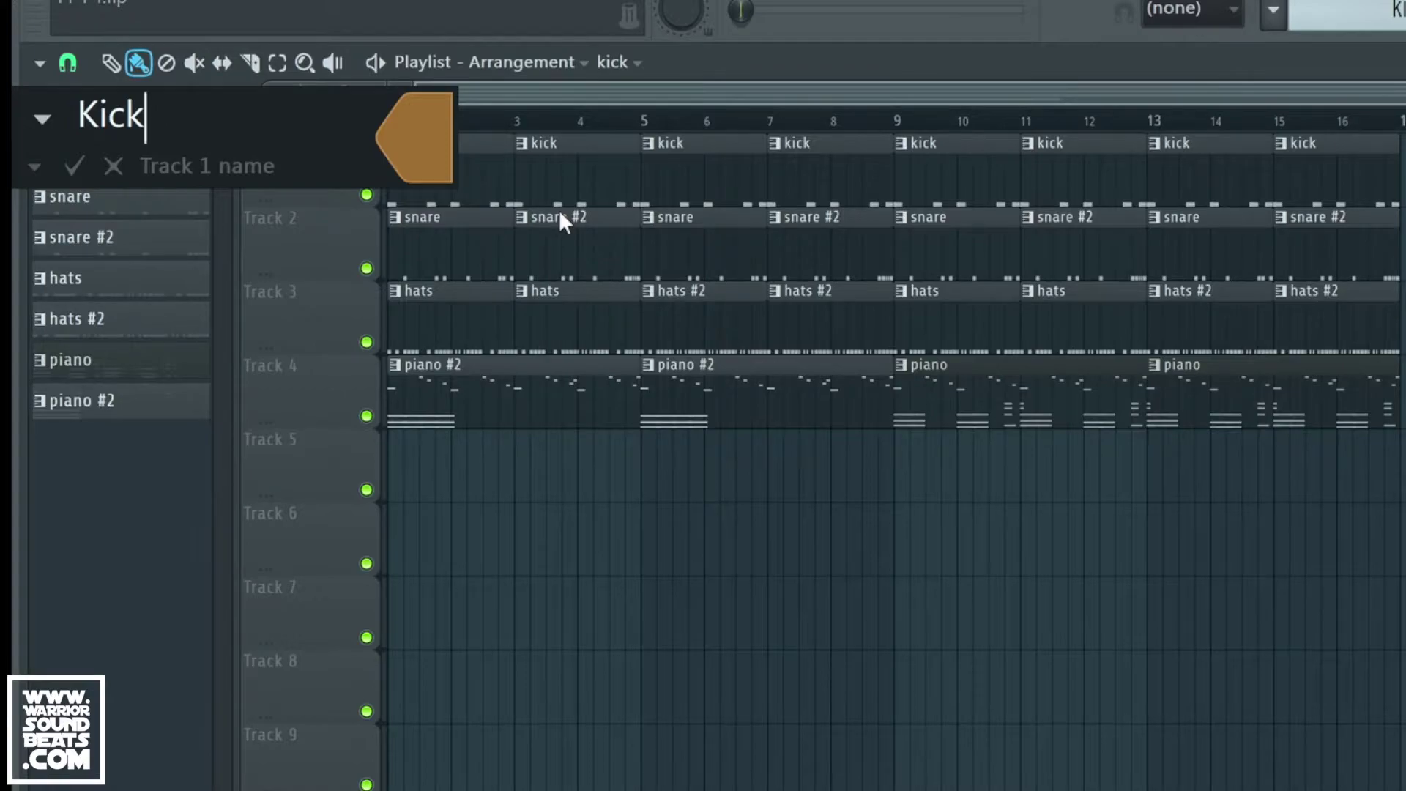
key("Return")
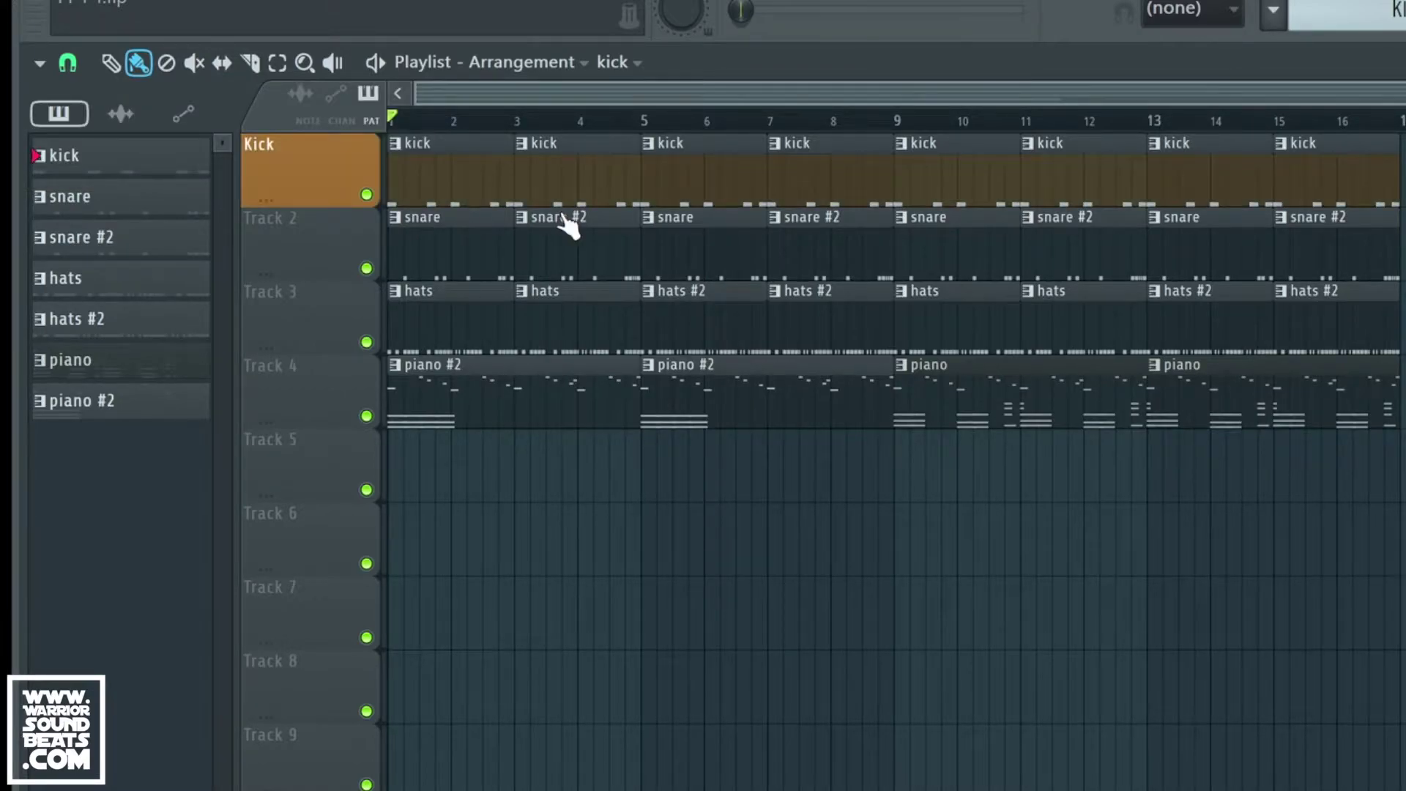
Step: Rename playlist track 2 as Snare and give it a muted red color
right_click(294, 233)
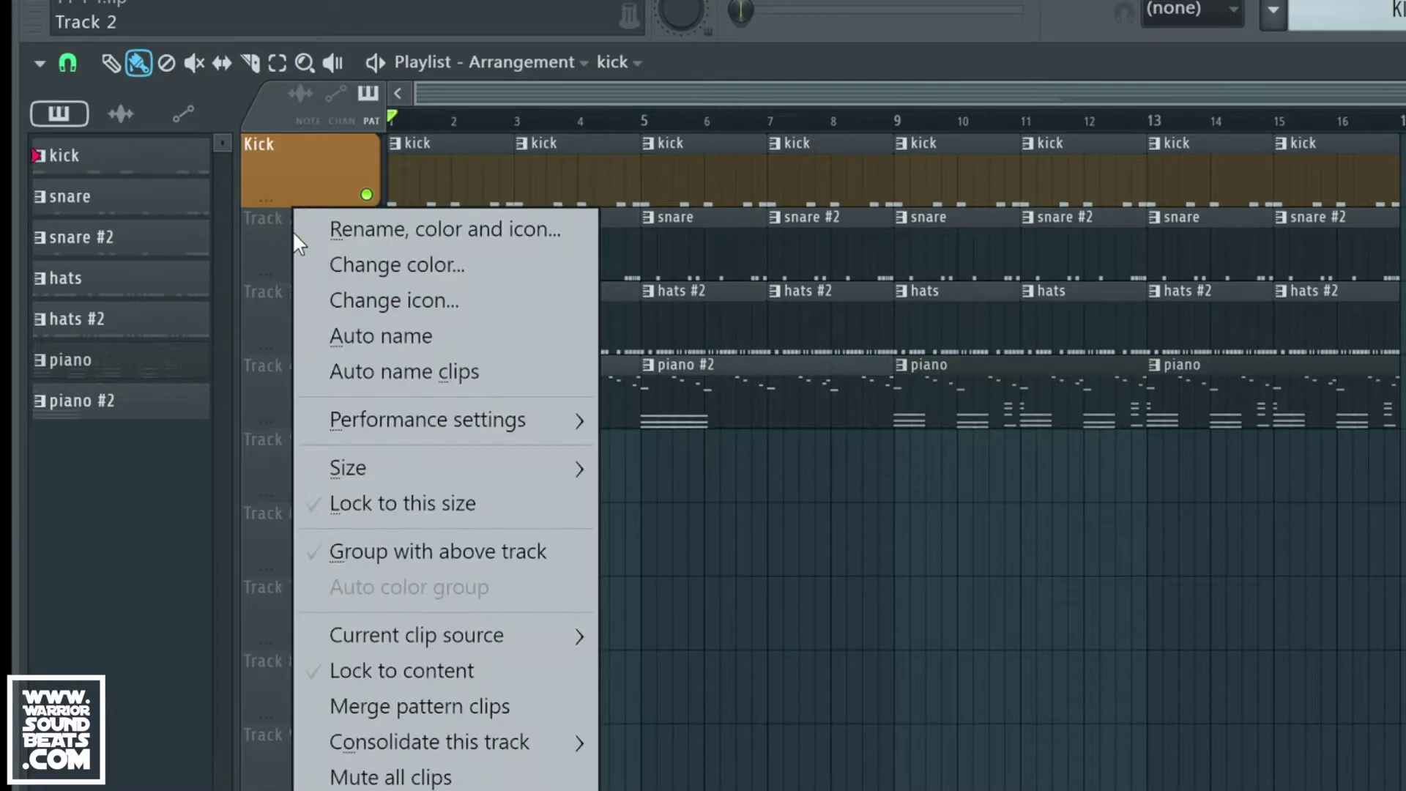
left_click(374, 225)
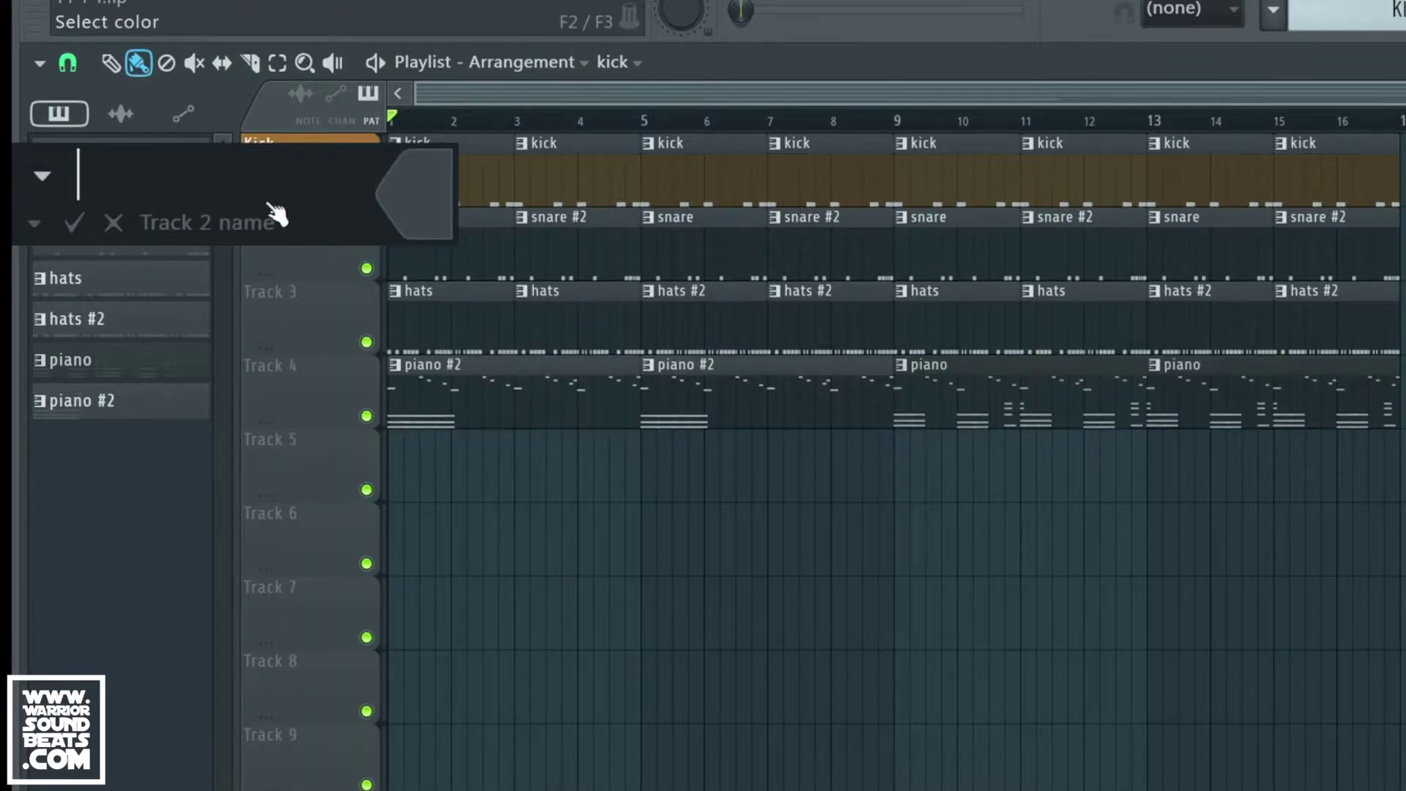
type("Snare")
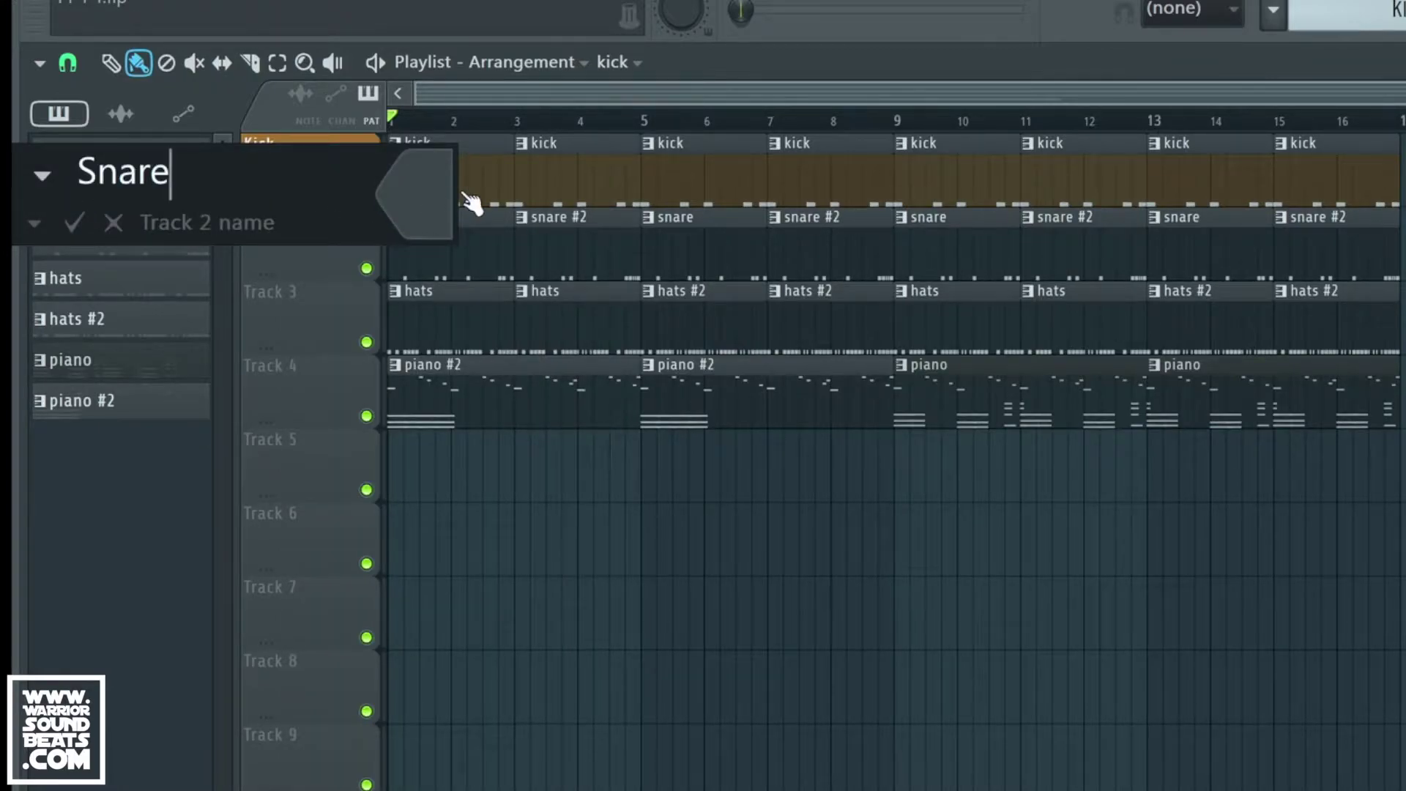
left_click(425, 211)
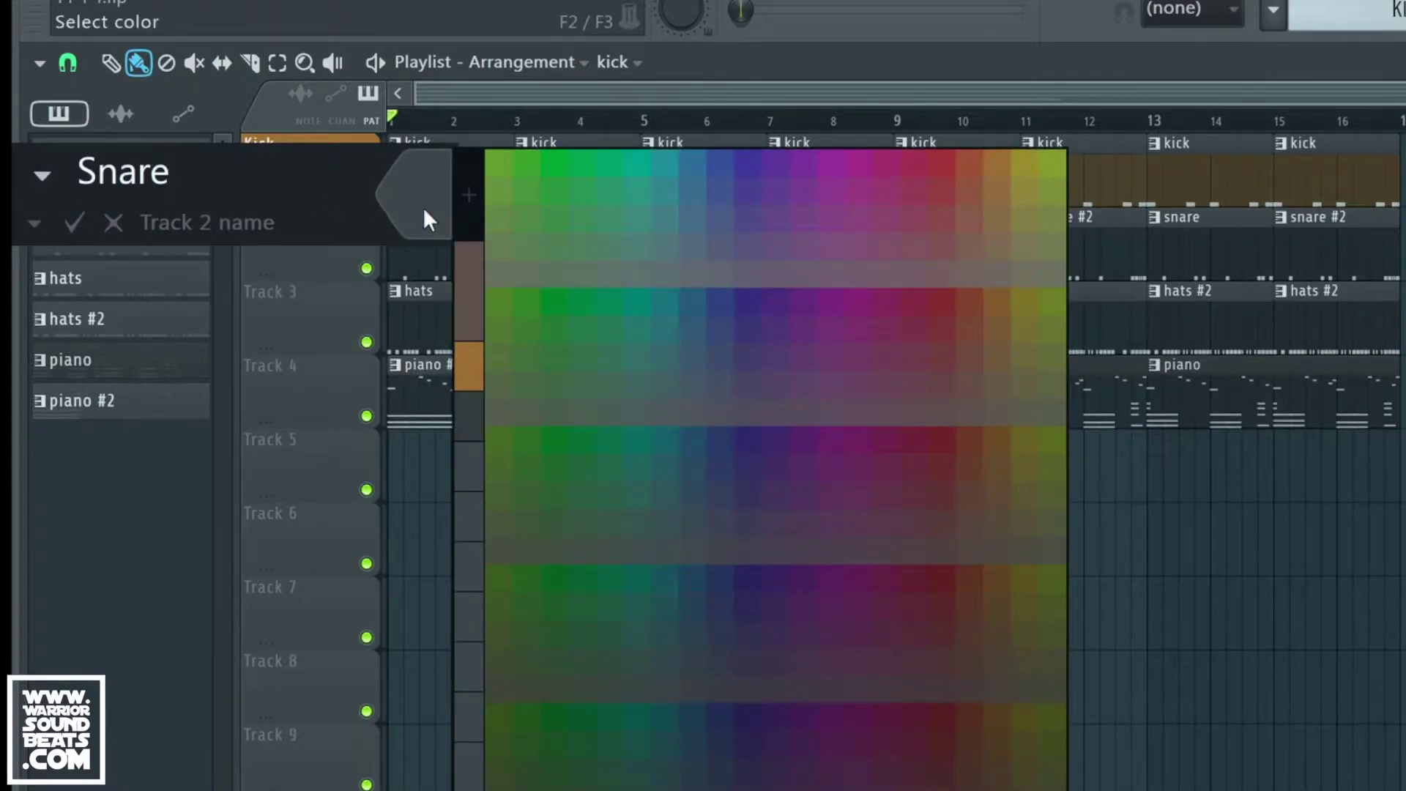
left_click(966, 212)
key("Tab")
Step: Rename playlist track 3 as Tops and give it a yellow-green color
left_click(437, 278)
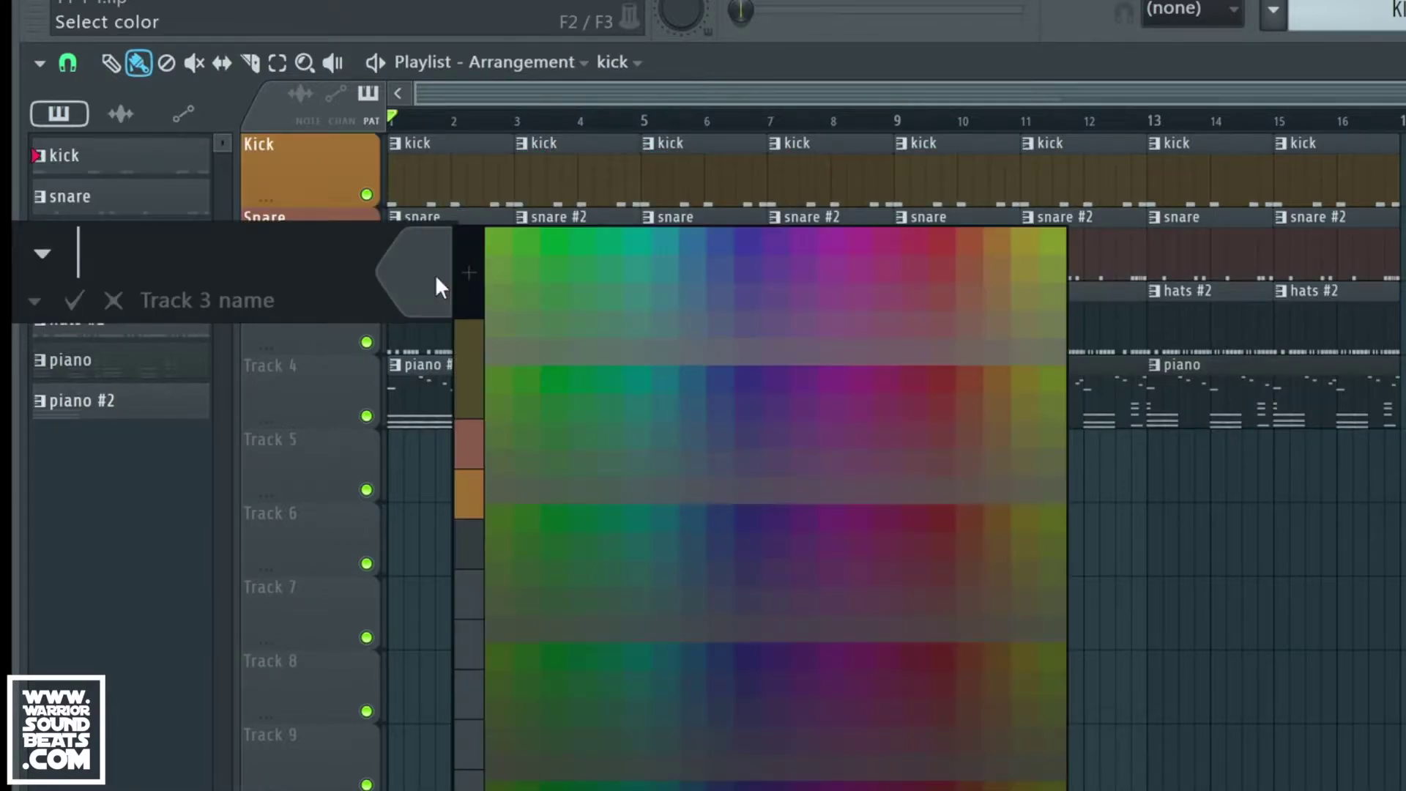
left_click(1061, 253)
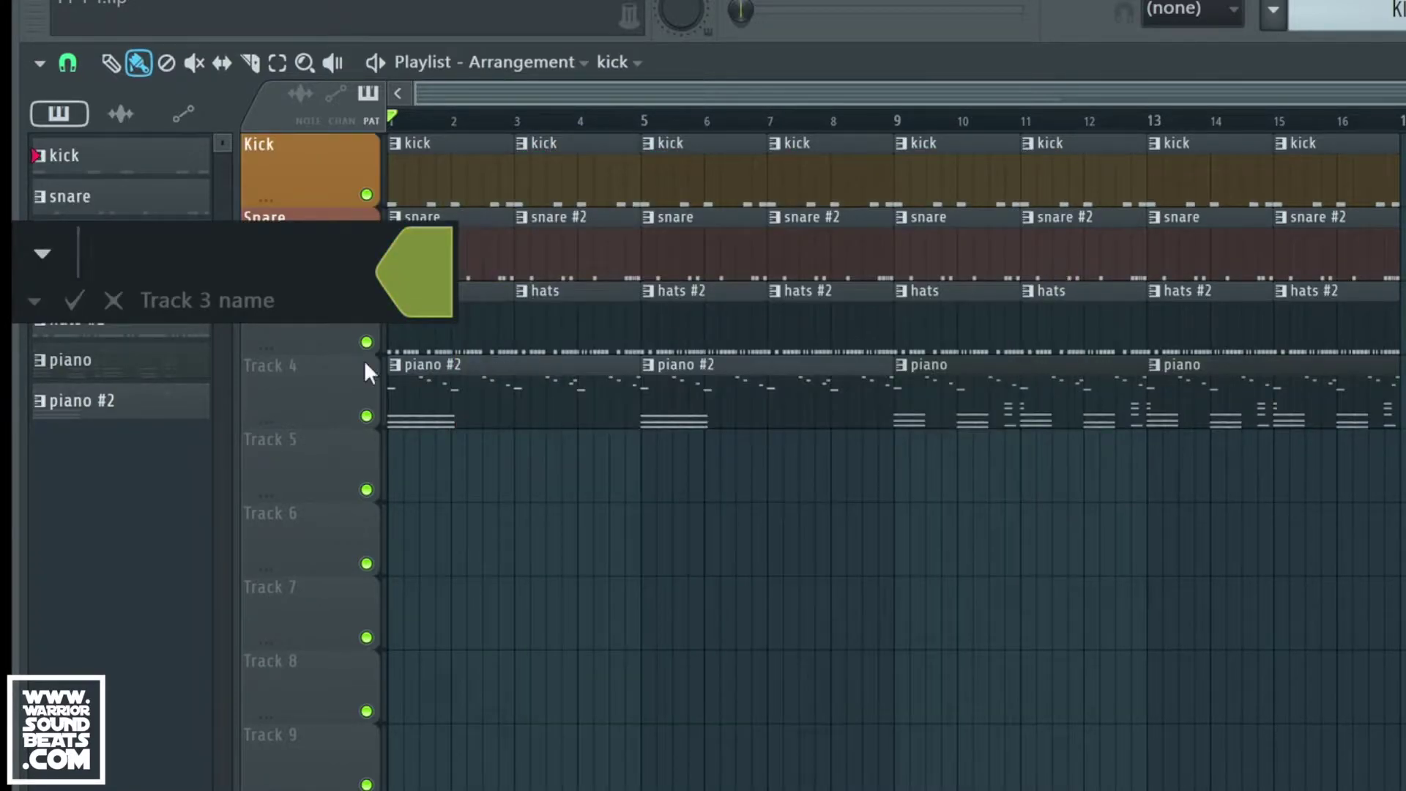
type("Tops")
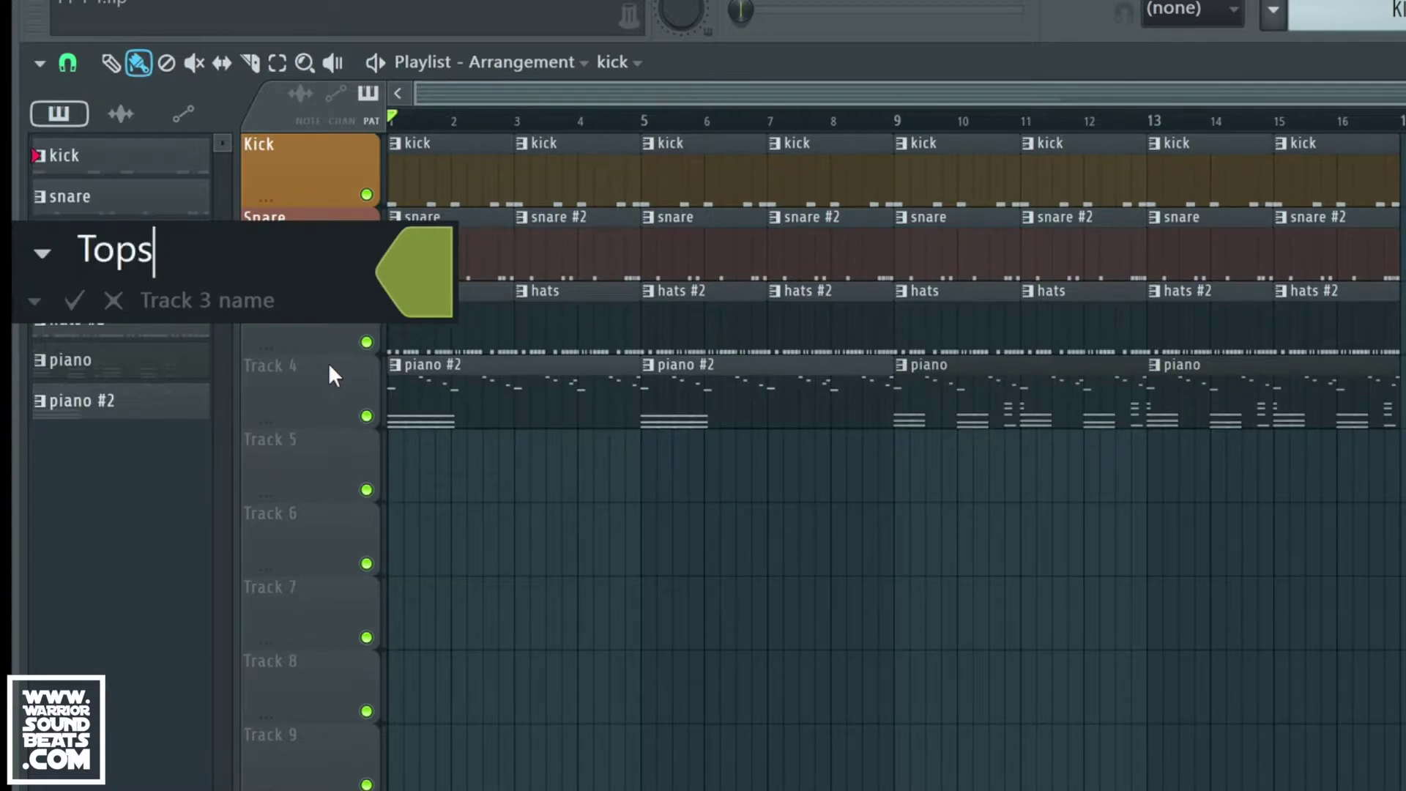
key("Return")
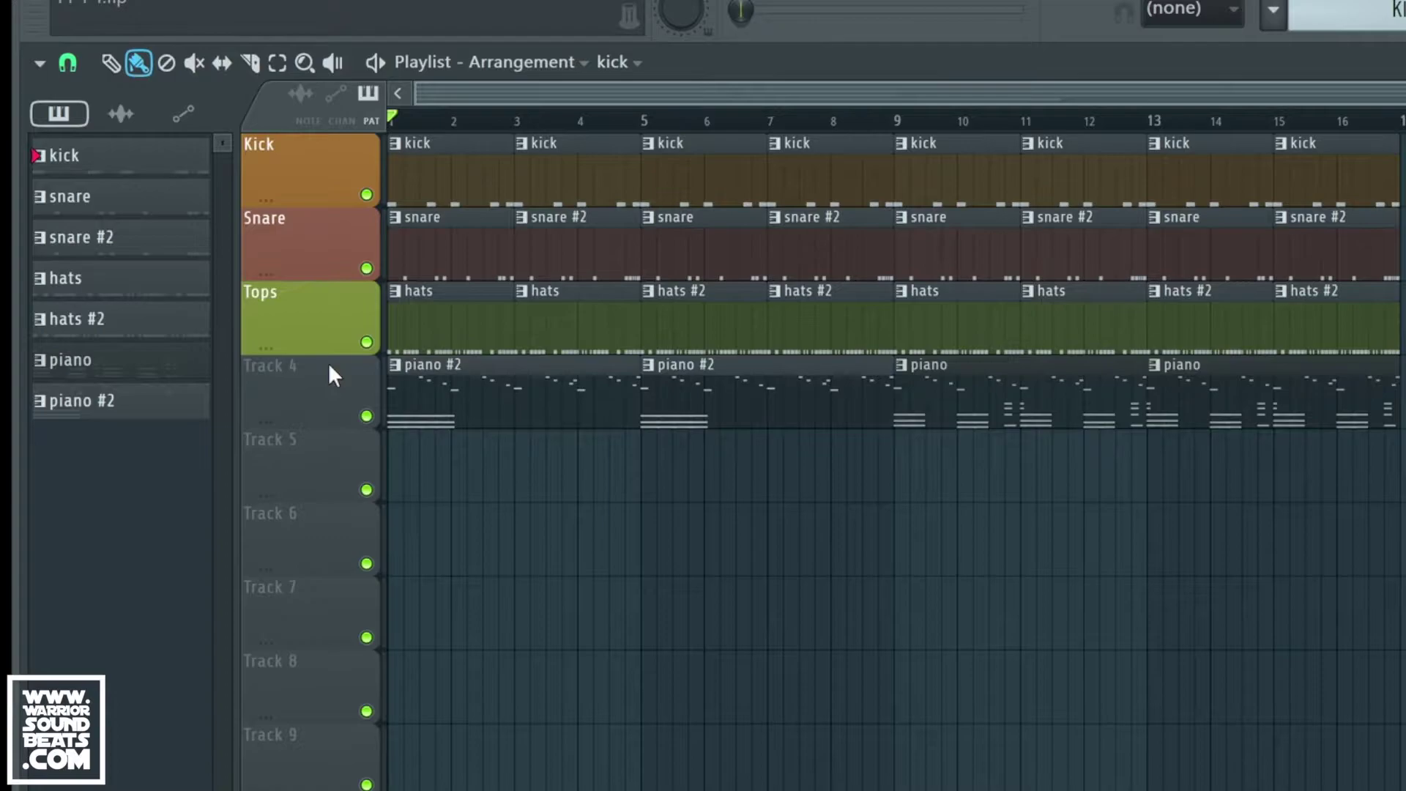
Step: Rename playlist track 4 as Keys and give it a blue-violet color
right_click(315, 379)
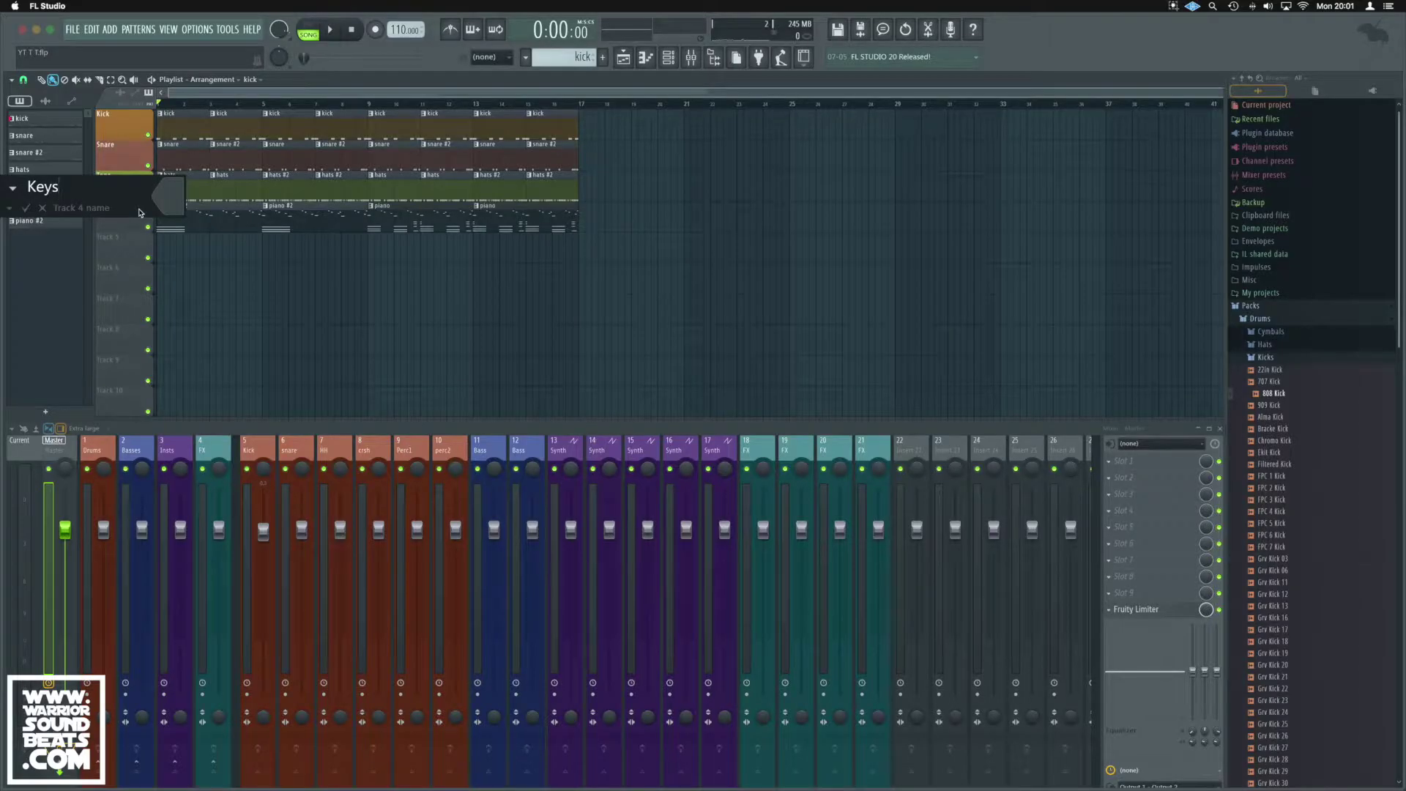
left_click(181, 198)
left_click(306, 256)
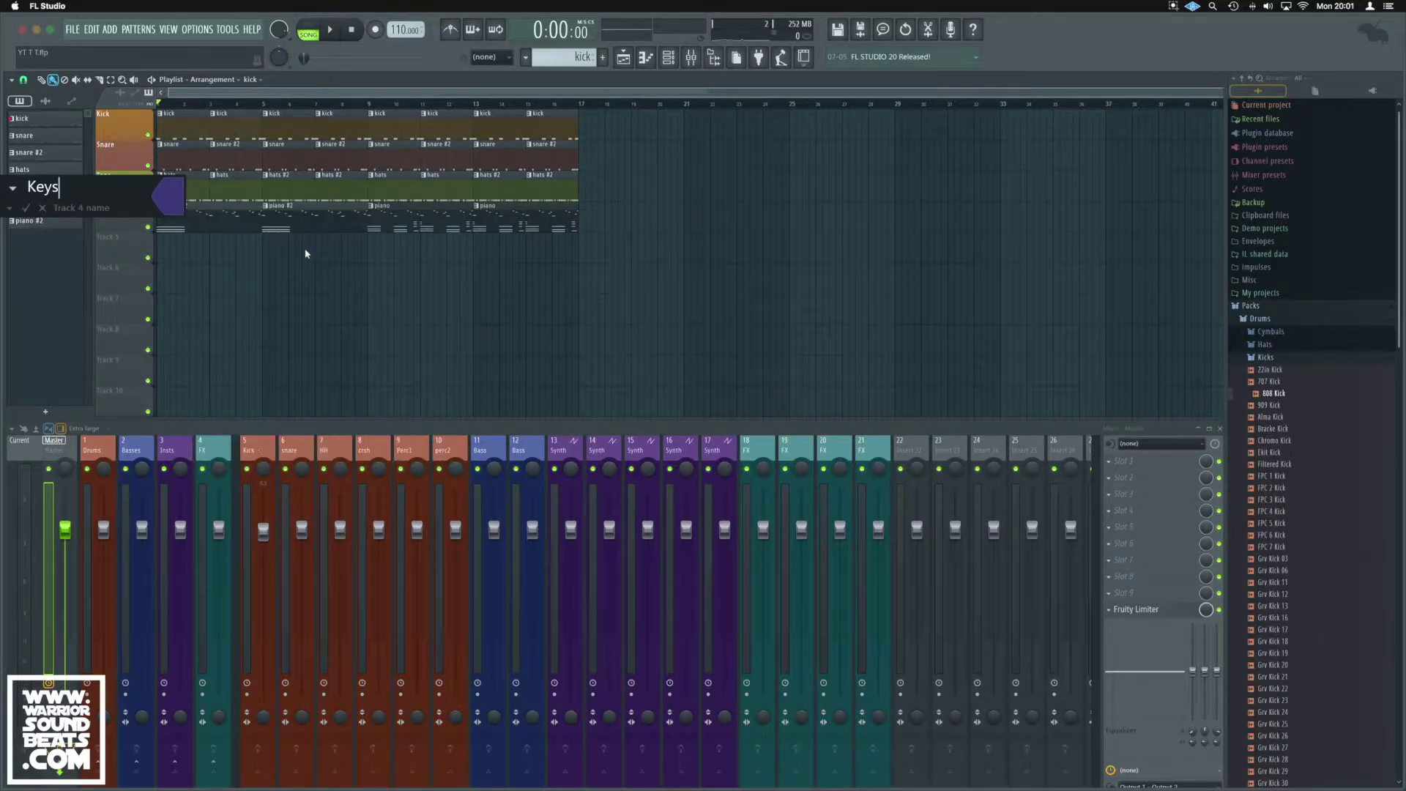
key("Return")
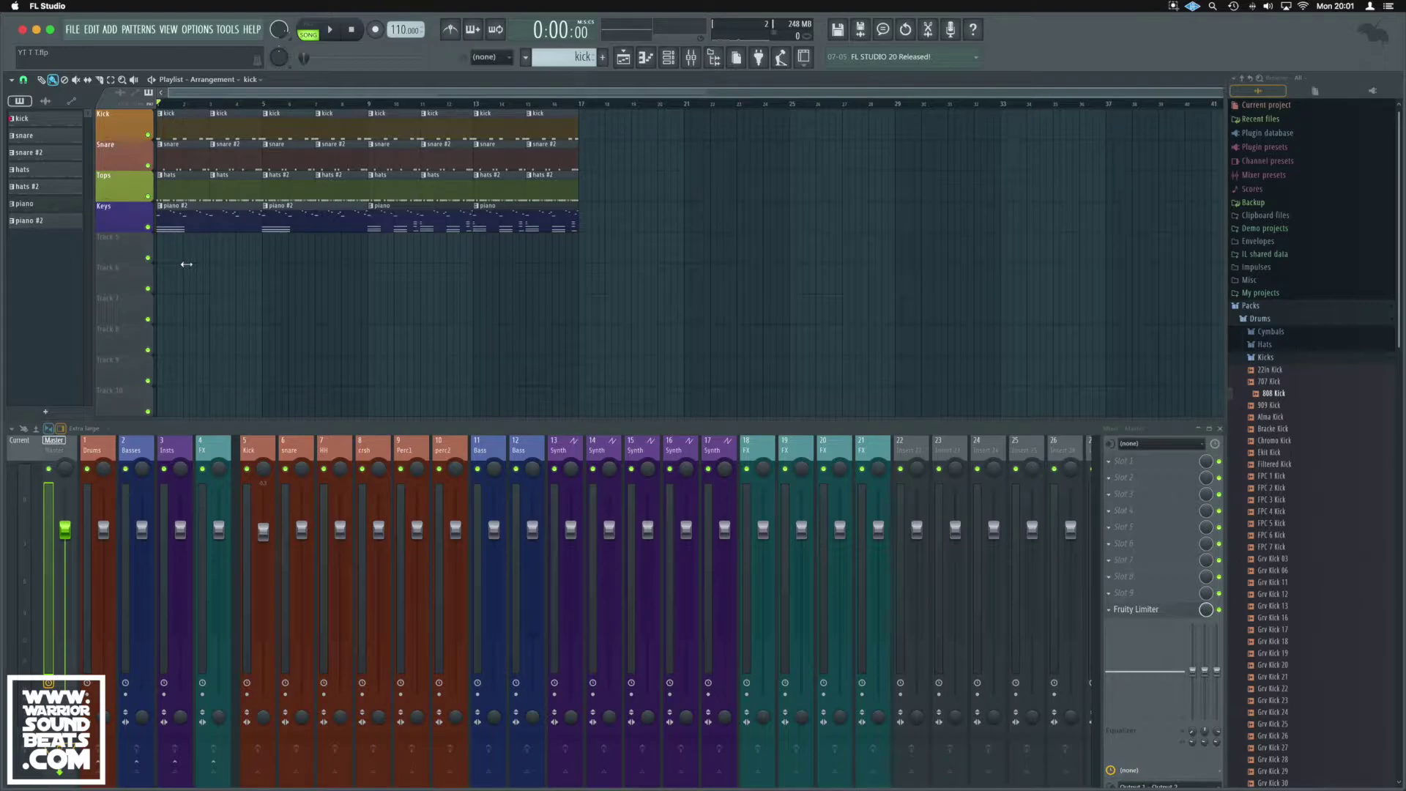
Step: Rename playlist track 5 as Bass and give it a red color
right_click(125, 235)
left_click(147, 244)
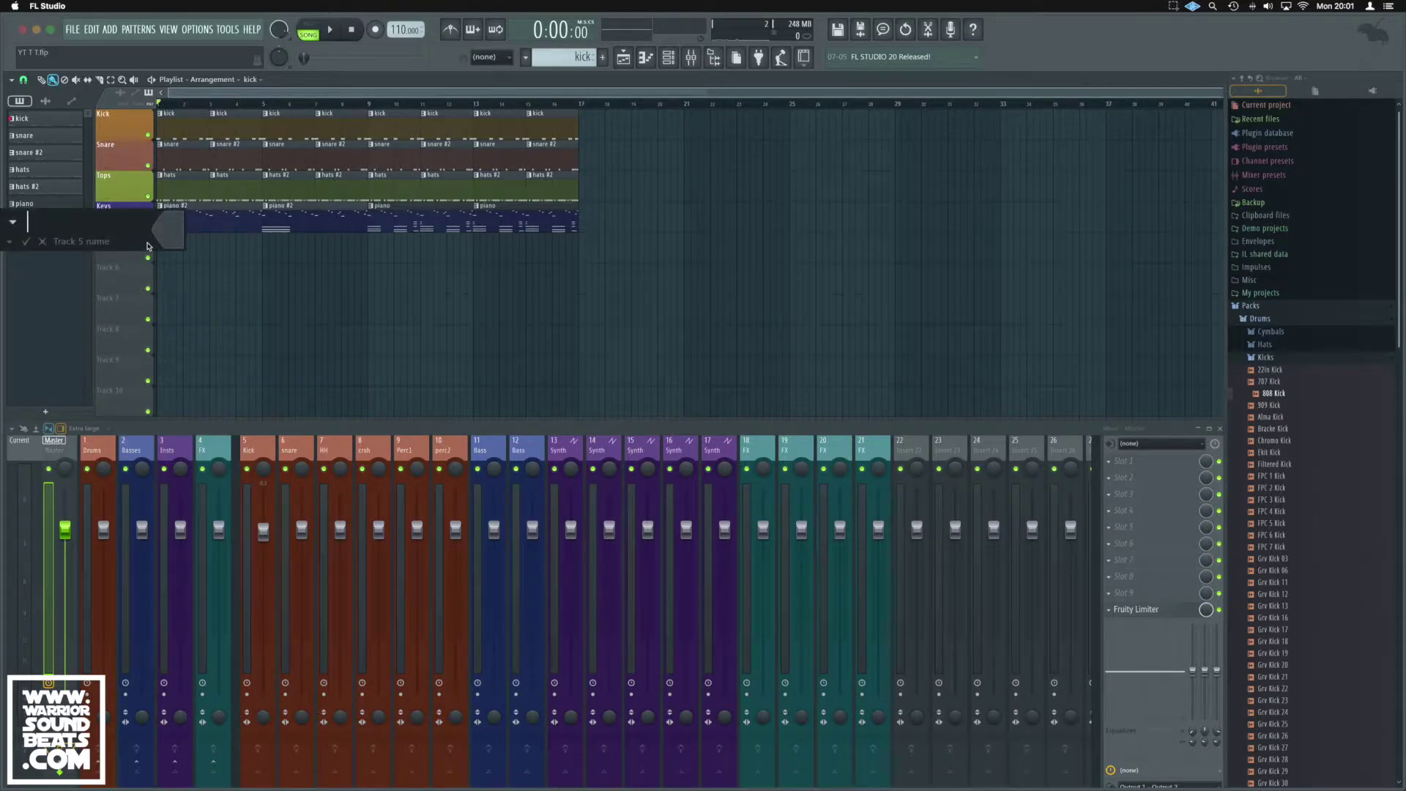
type("Bass")
left_click(174, 233)
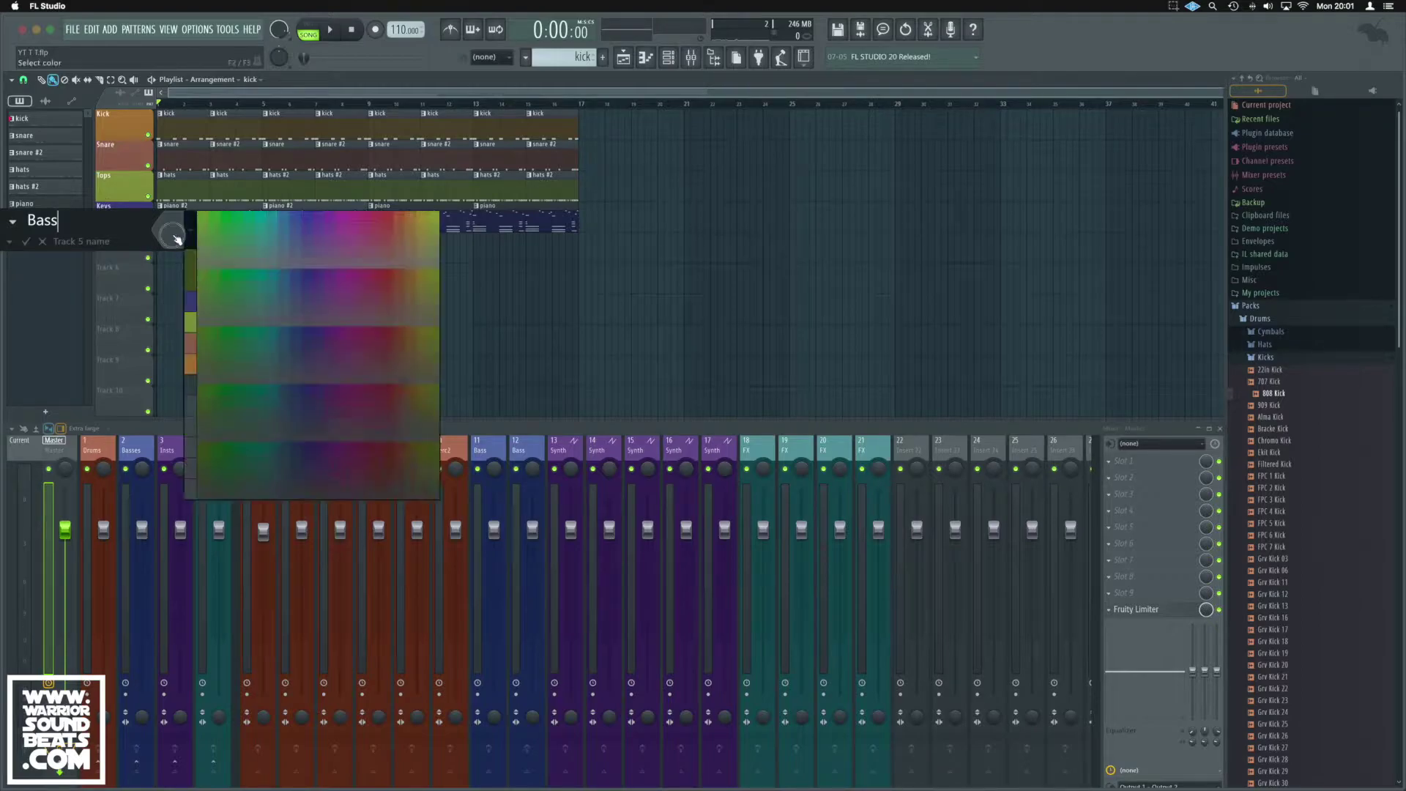
left_click(387, 276)
key("Return")
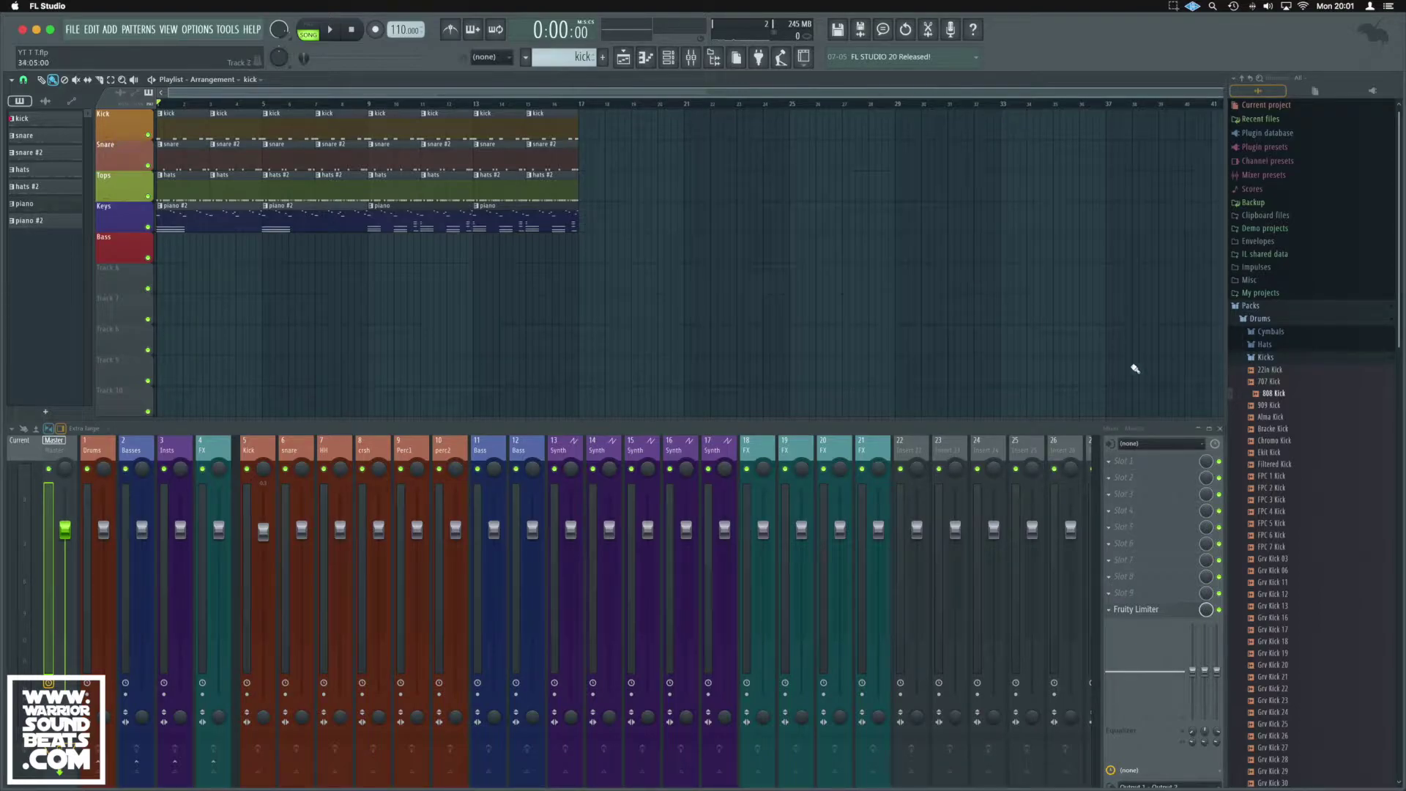
Step: Audition the 808 Kick sample from the Drums Kicks pack and open it in a new channel
right_click(1277, 393)
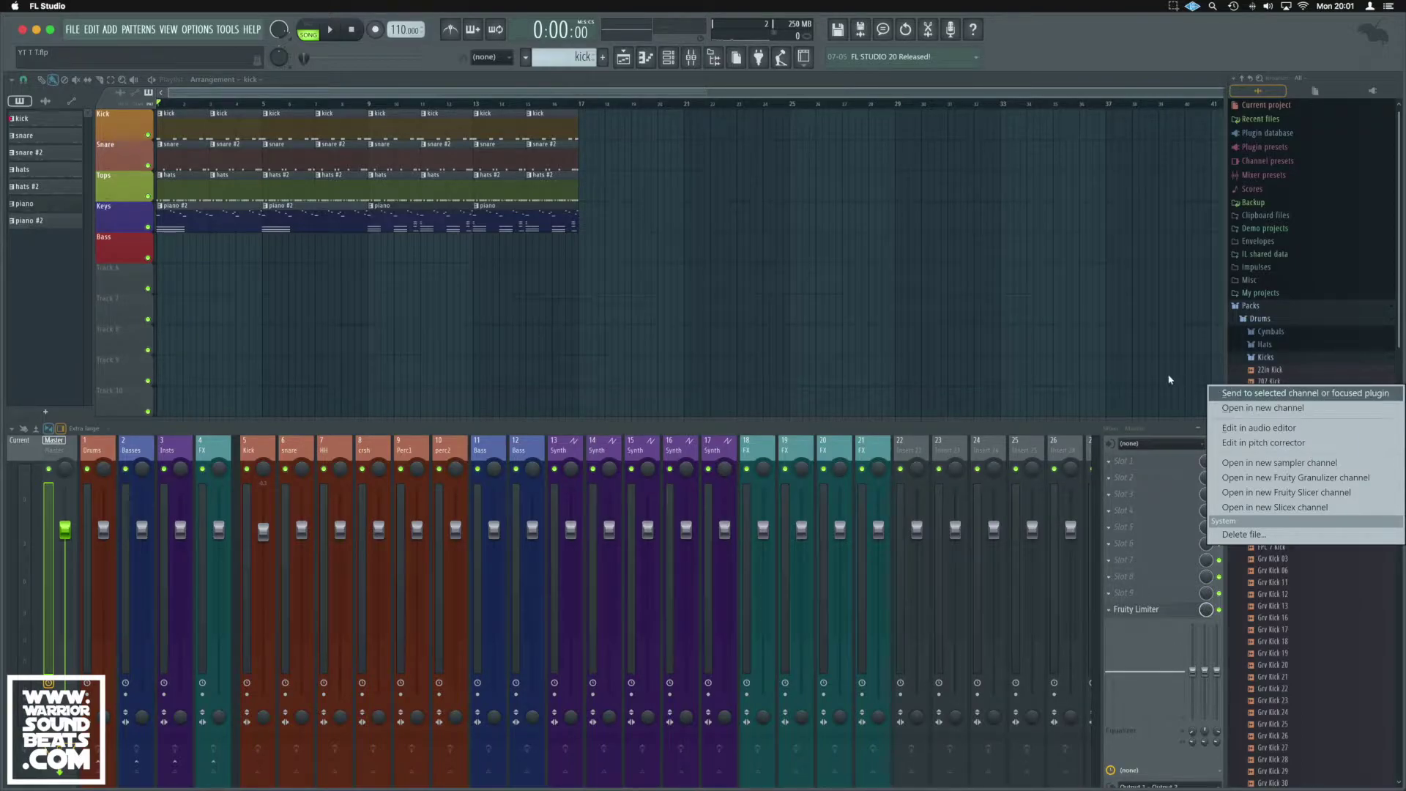
left_click(1278, 394)
left_click(1272, 398)
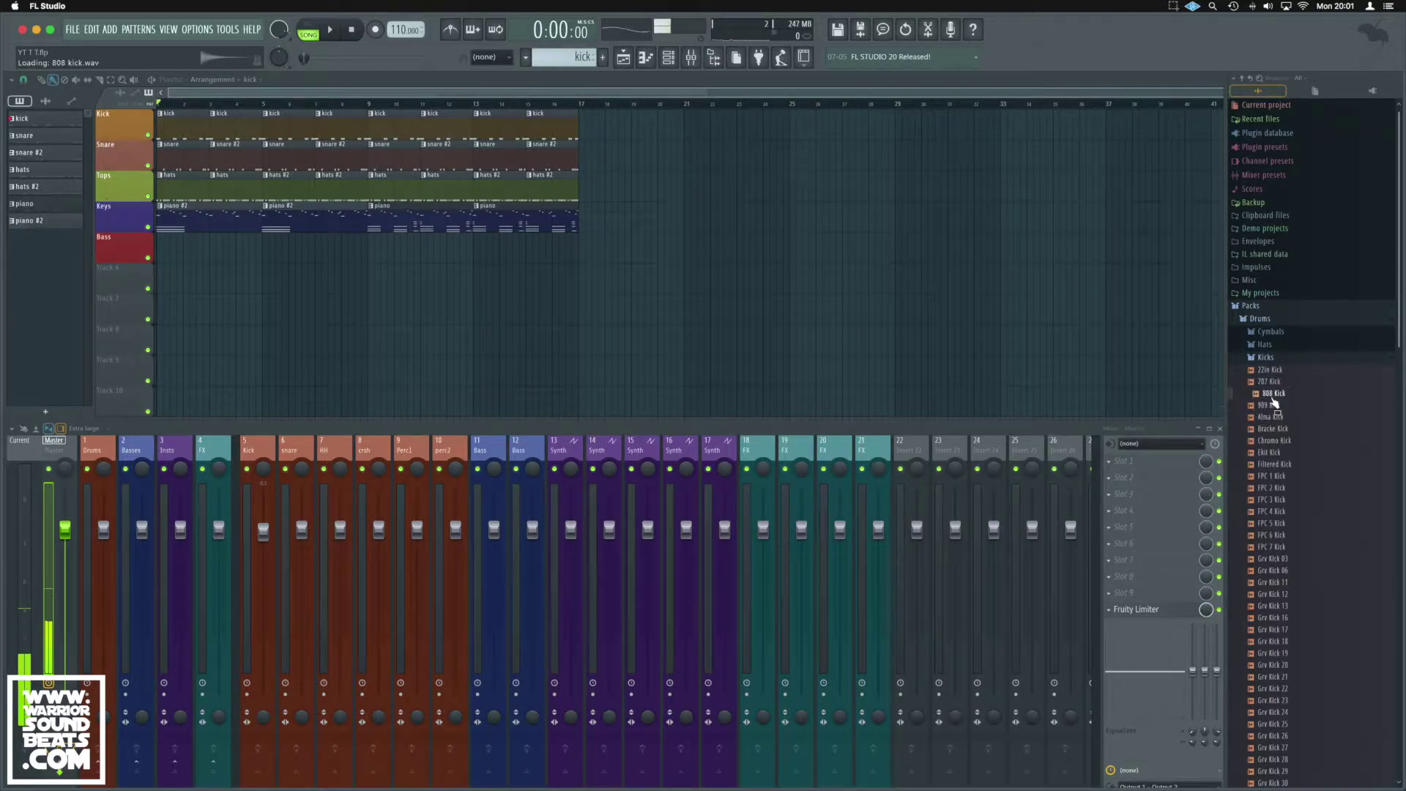
right_click(1267, 386)
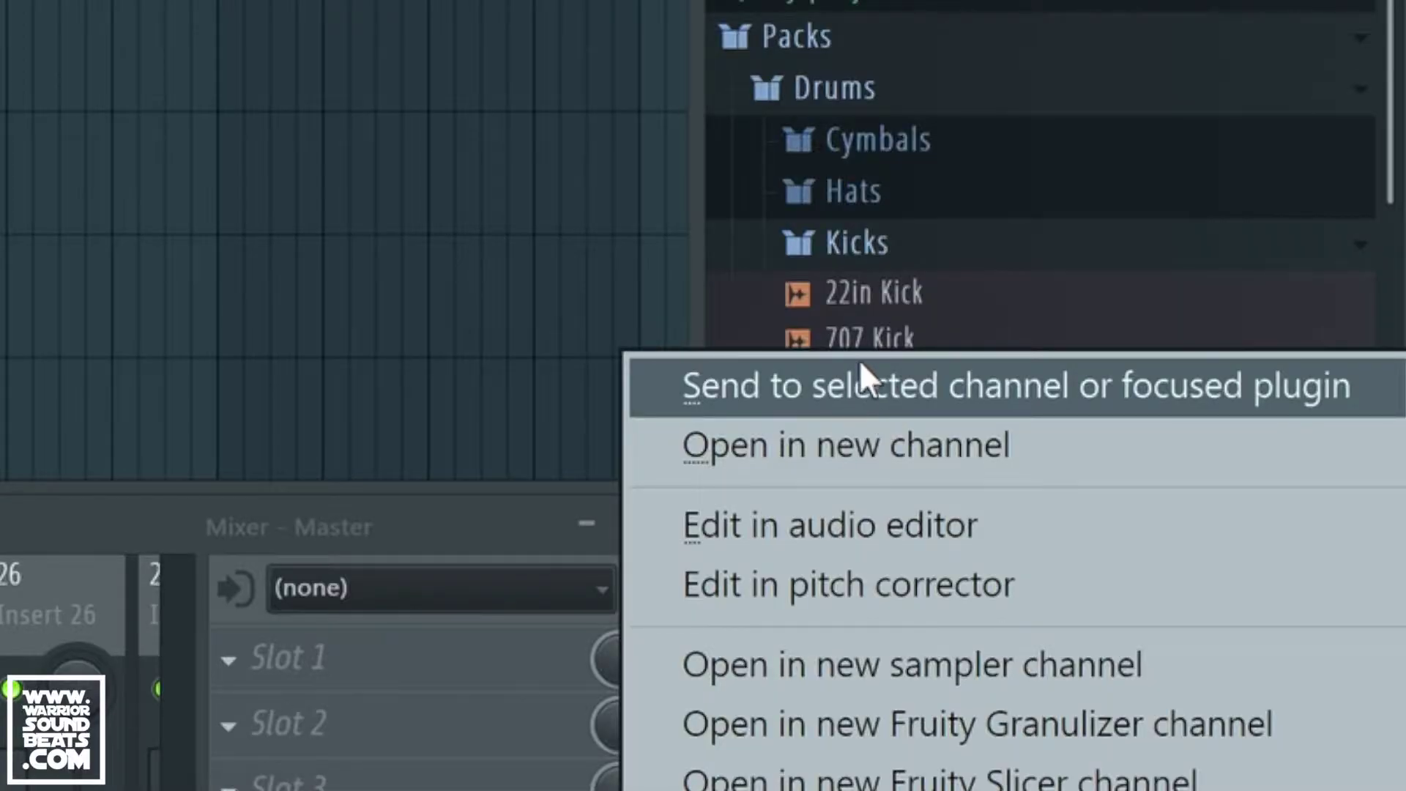
left_click(916, 287)
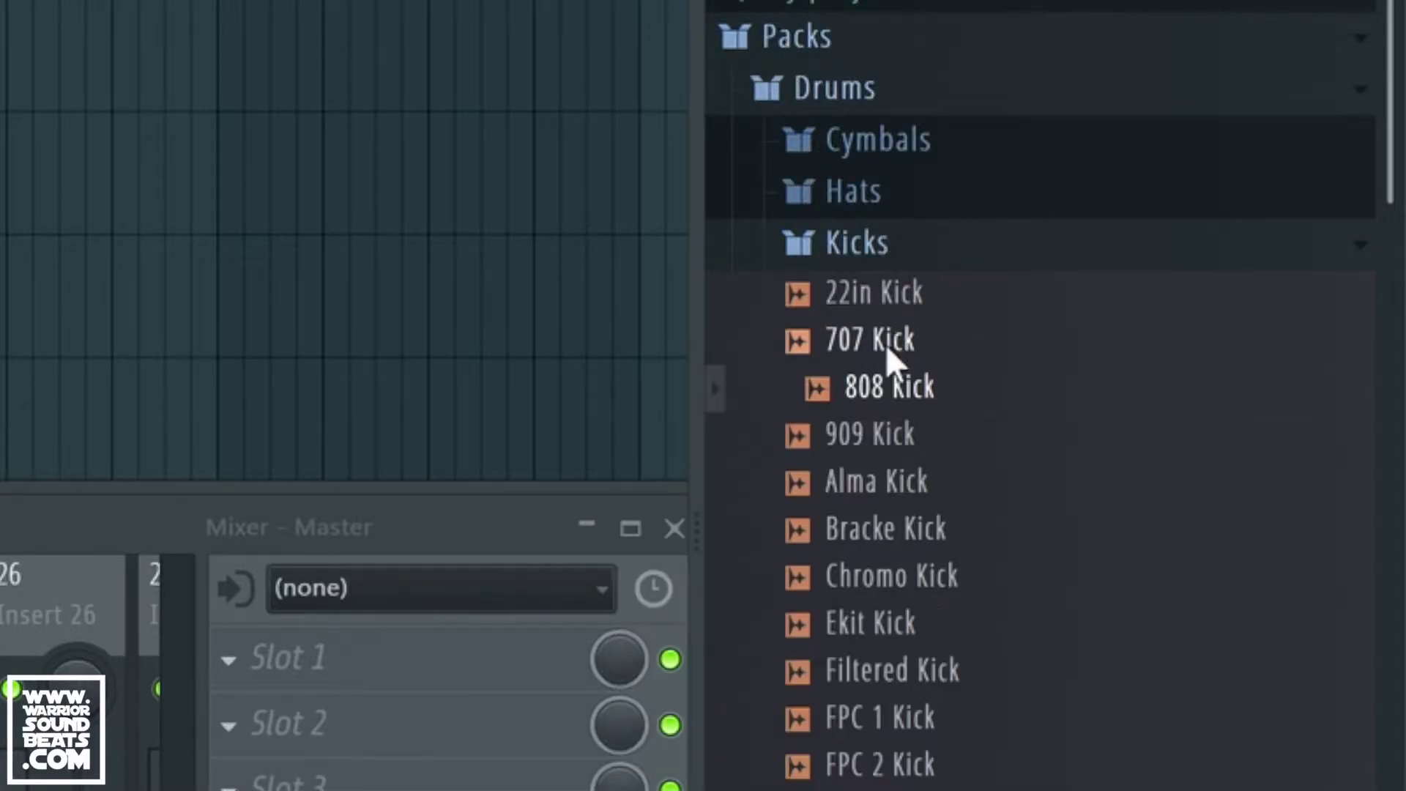
right_click(883, 389)
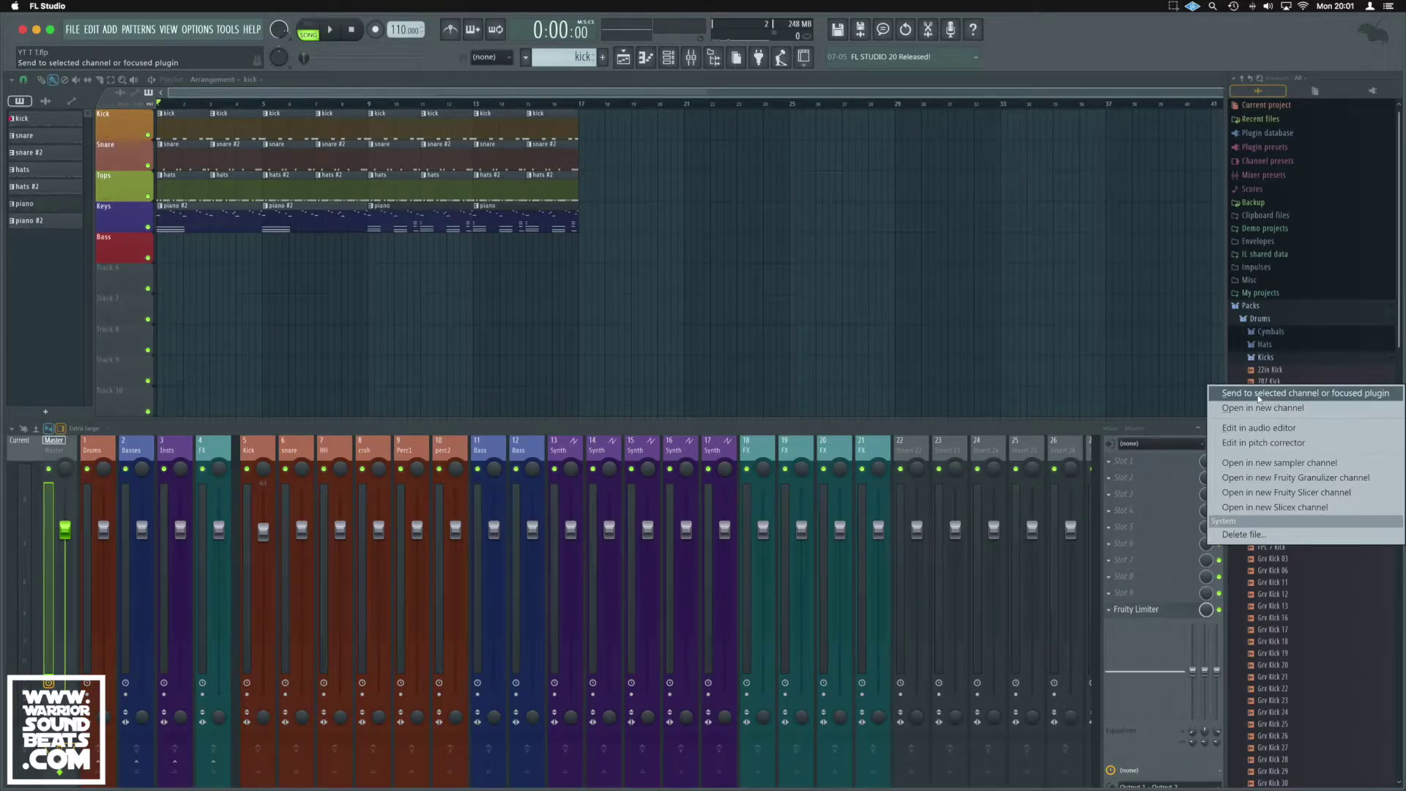
left_click(1259, 394)
left_click_drag(202, 167, 885, 193)
left_click(876, 389)
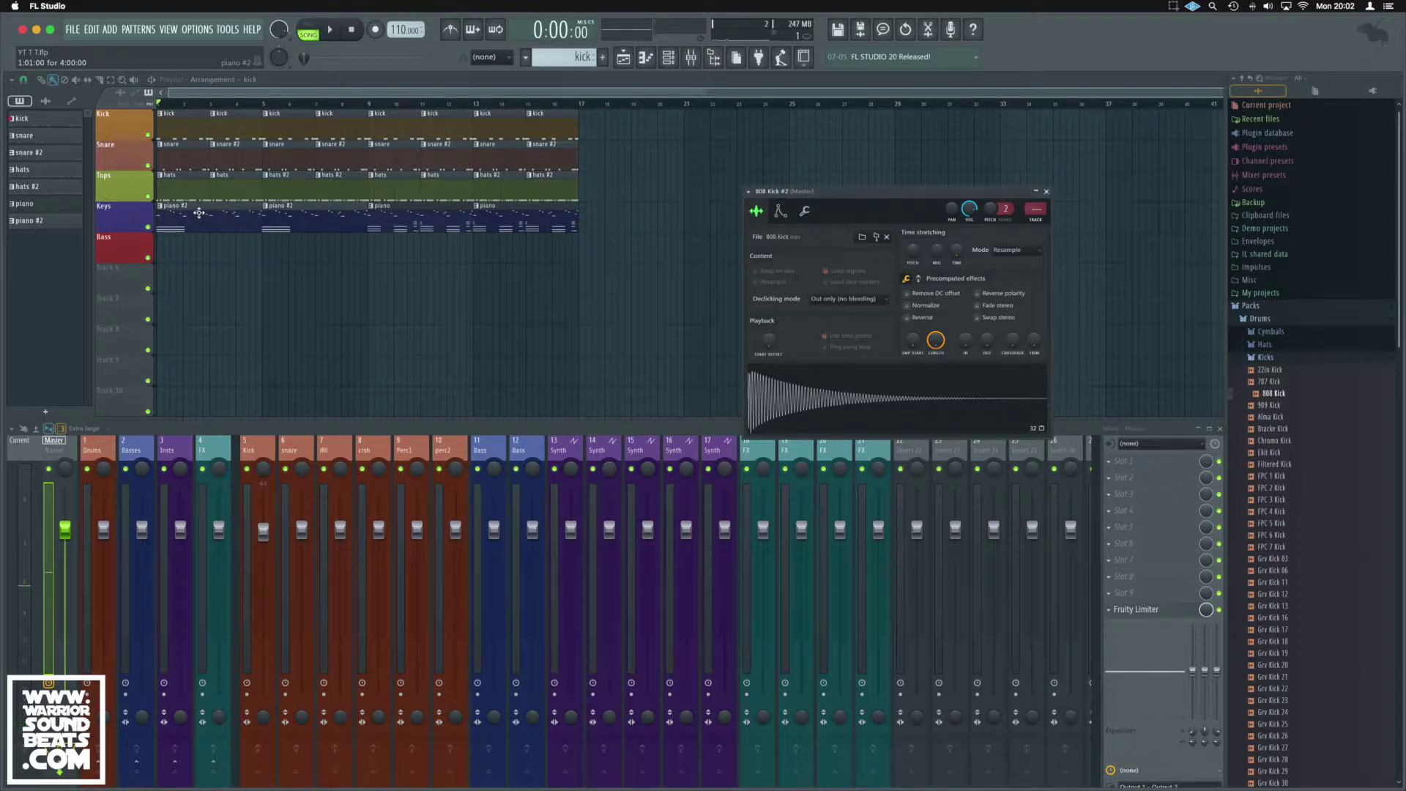
Step: Open the first piano #2 clip in the piano roll and copy its upper melody notes, leaving out the long chord
double_click(198, 214)
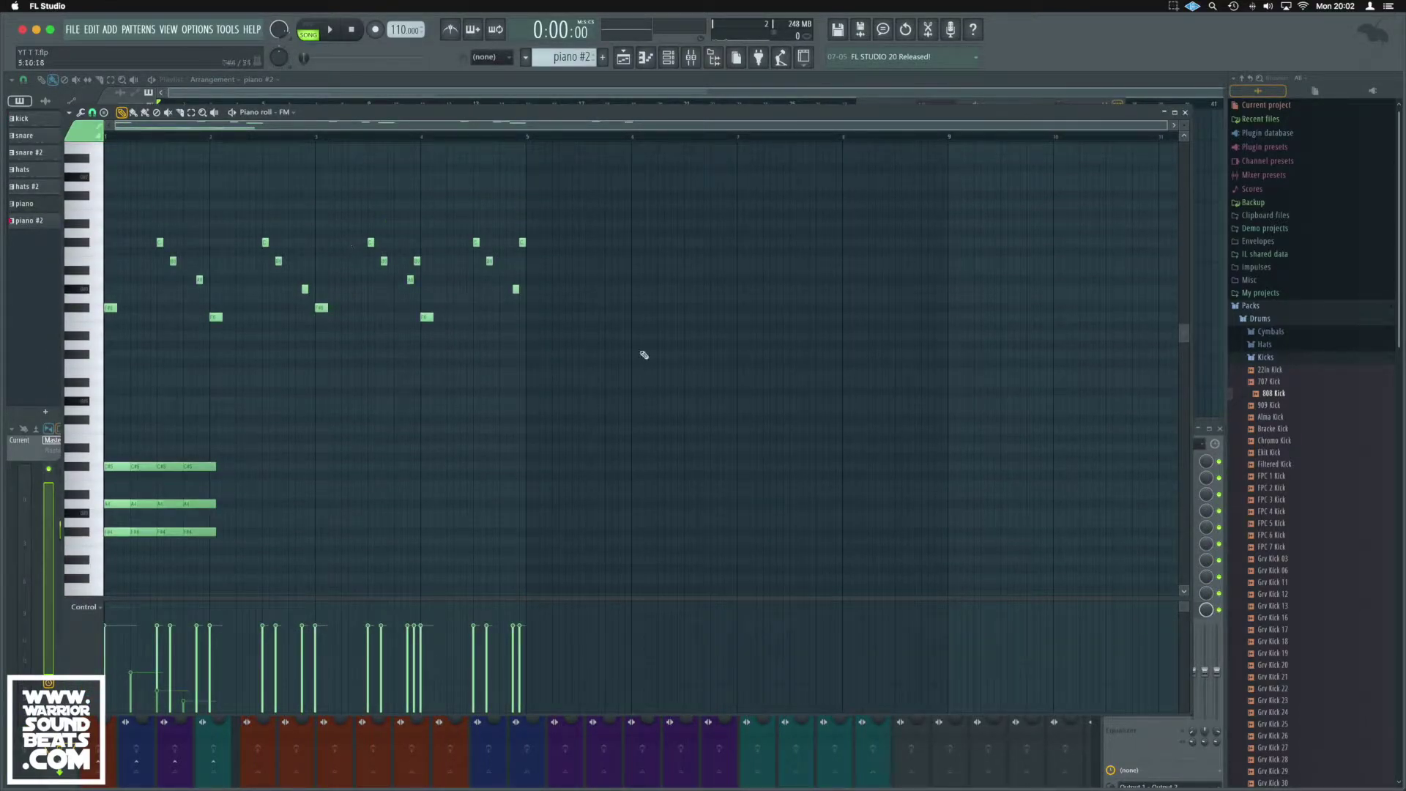
left_click_drag(596, 378, 85, 211)
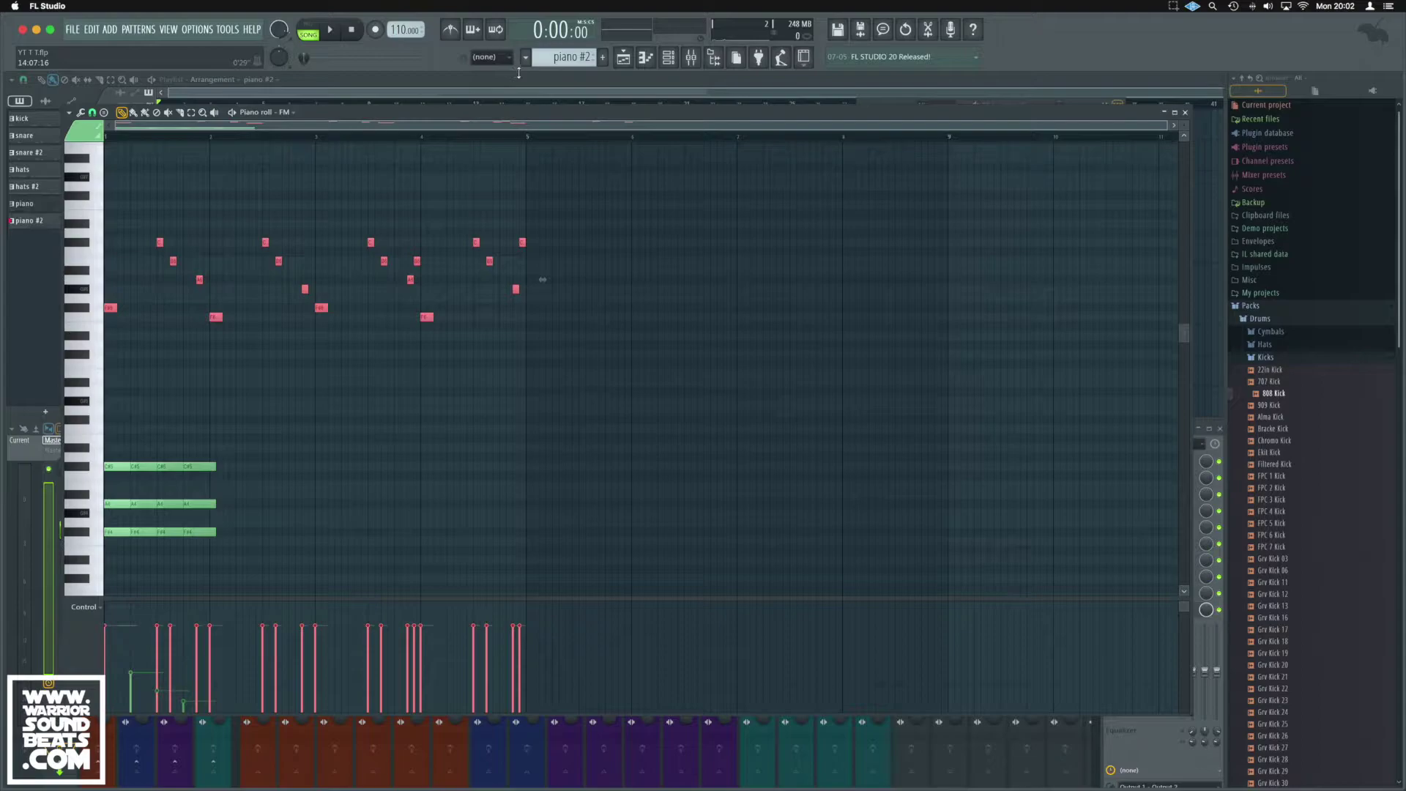
key("F2")
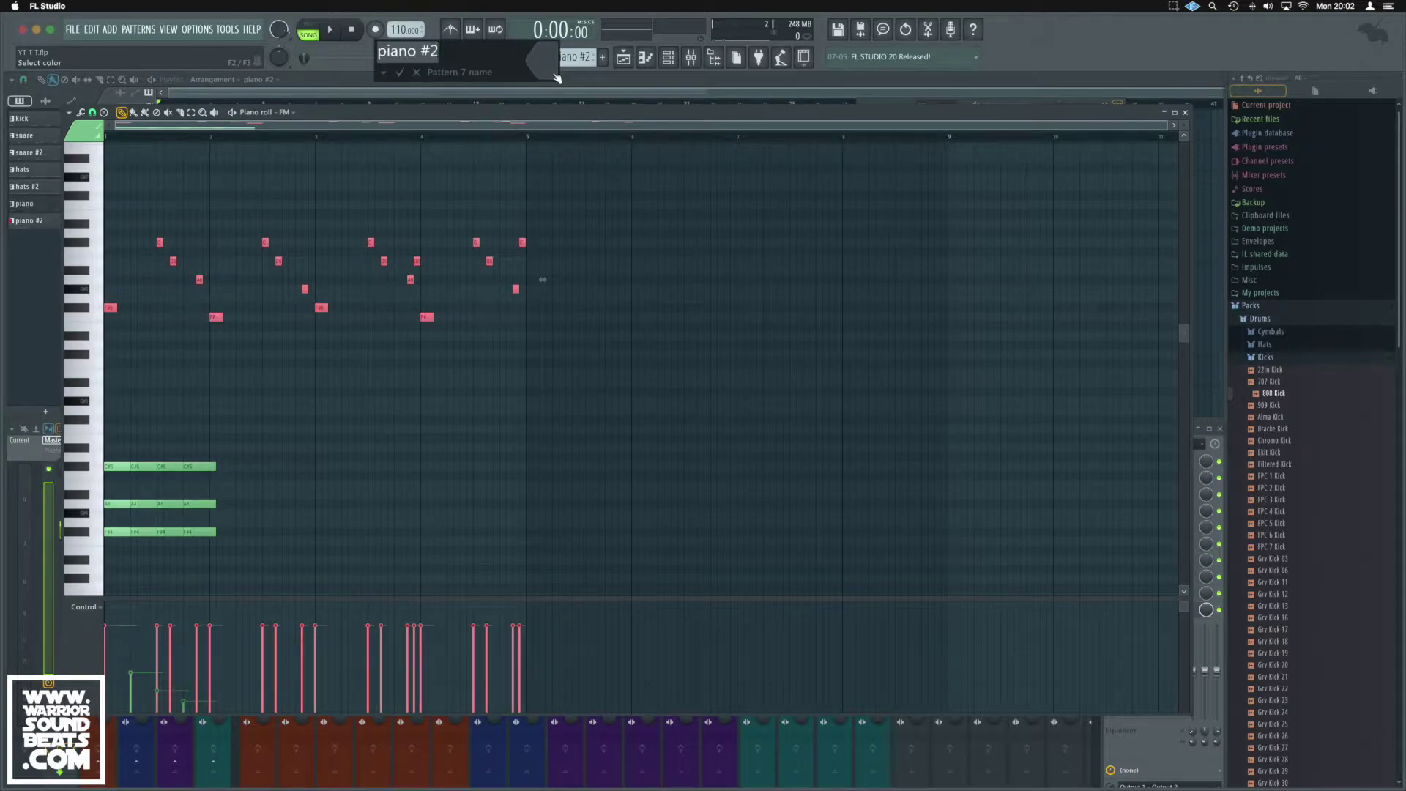
key("Return")
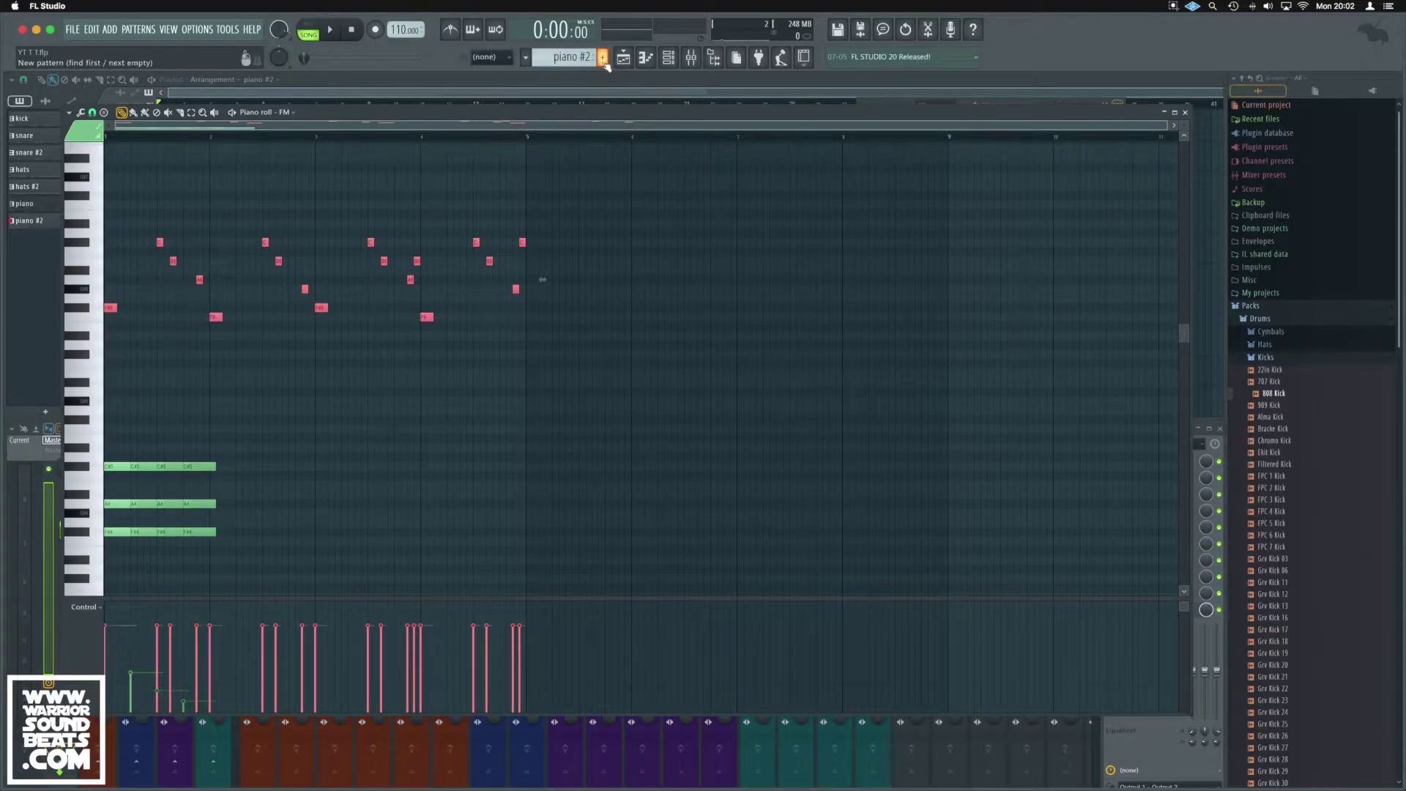
Step: Create a new empty pattern named Bass
left_click(602, 58)
type("Bass")
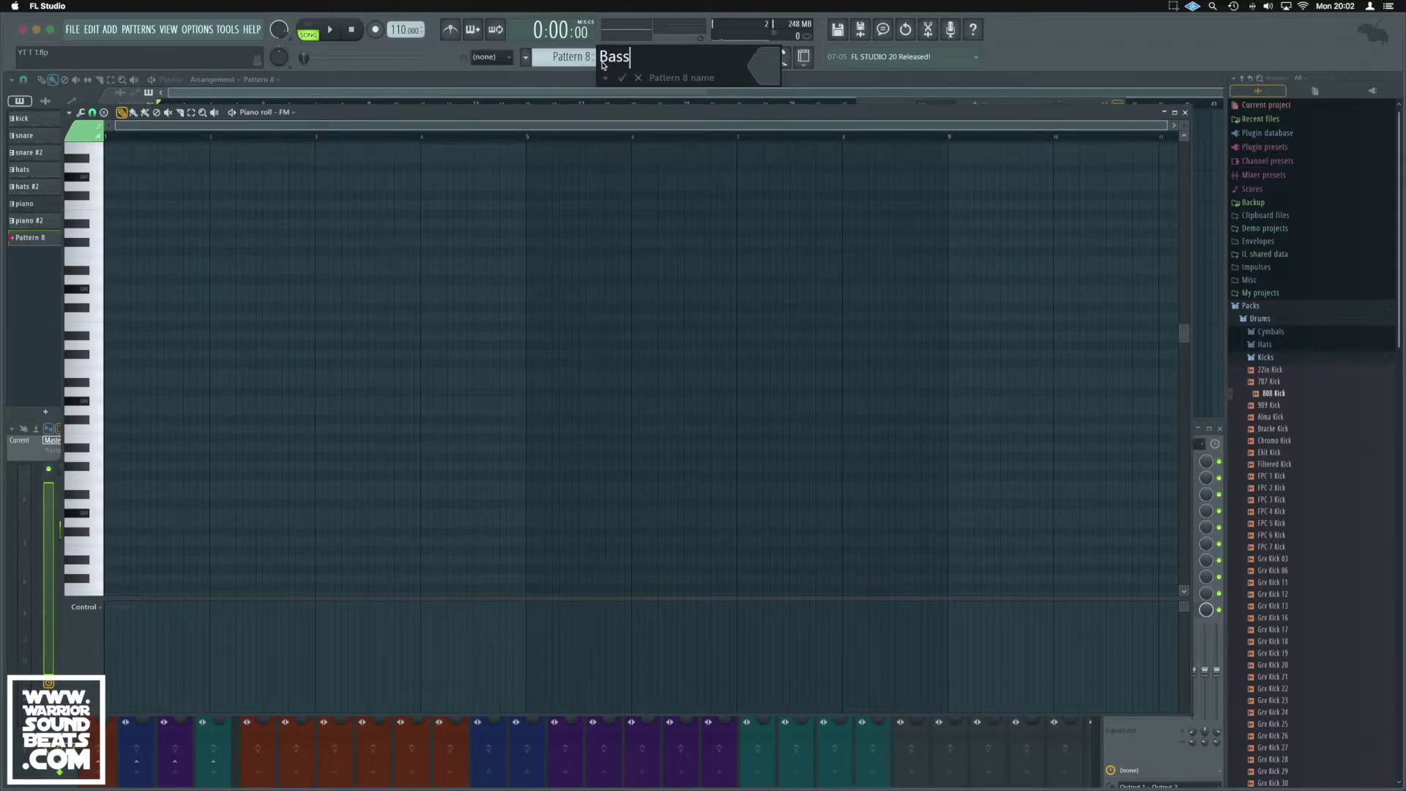
key("Return")
Step: Switch the piano roll to the 808 Kick #2 channel and paste the copied melody notes into the Bass pattern
left_click(286, 112)
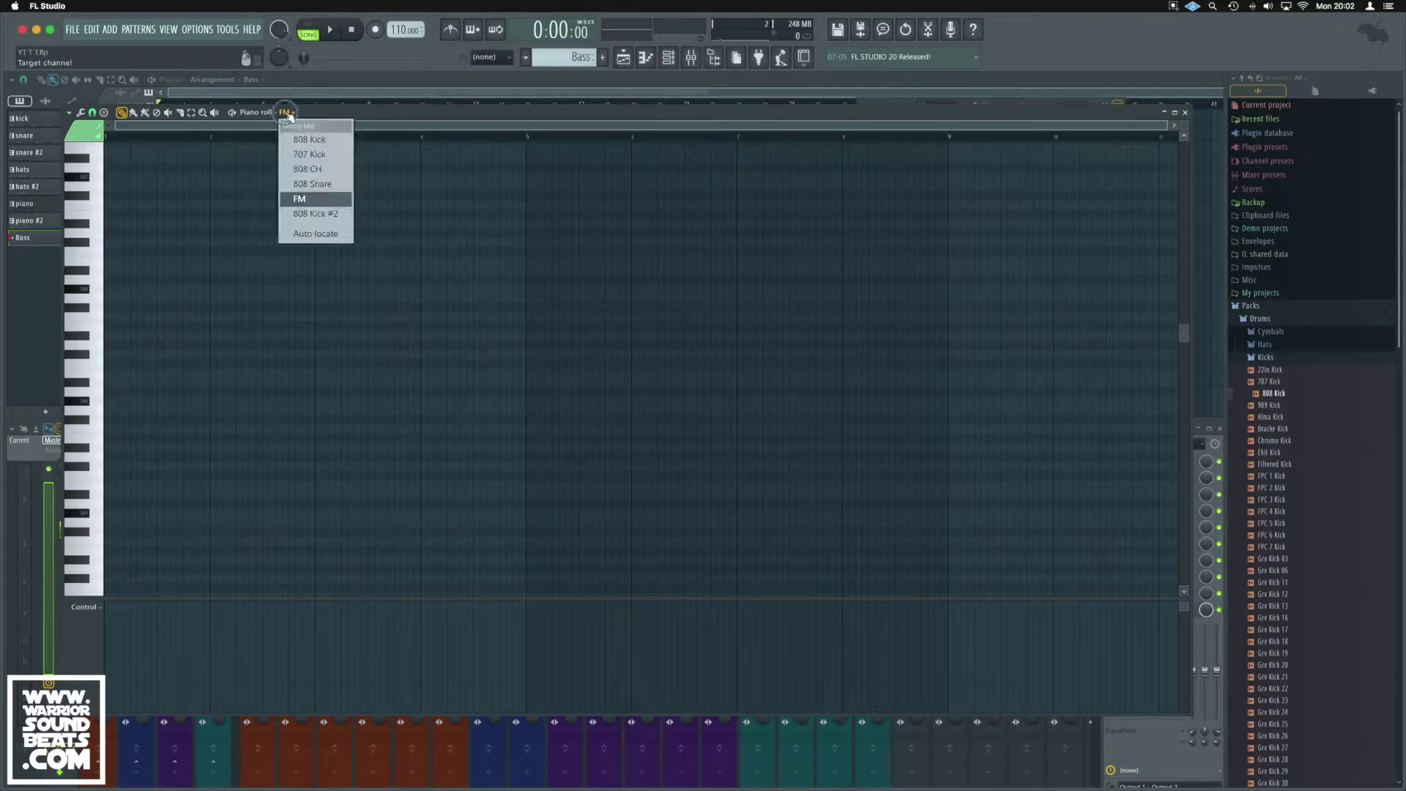
left_click(339, 214)
key("ctrl+v")
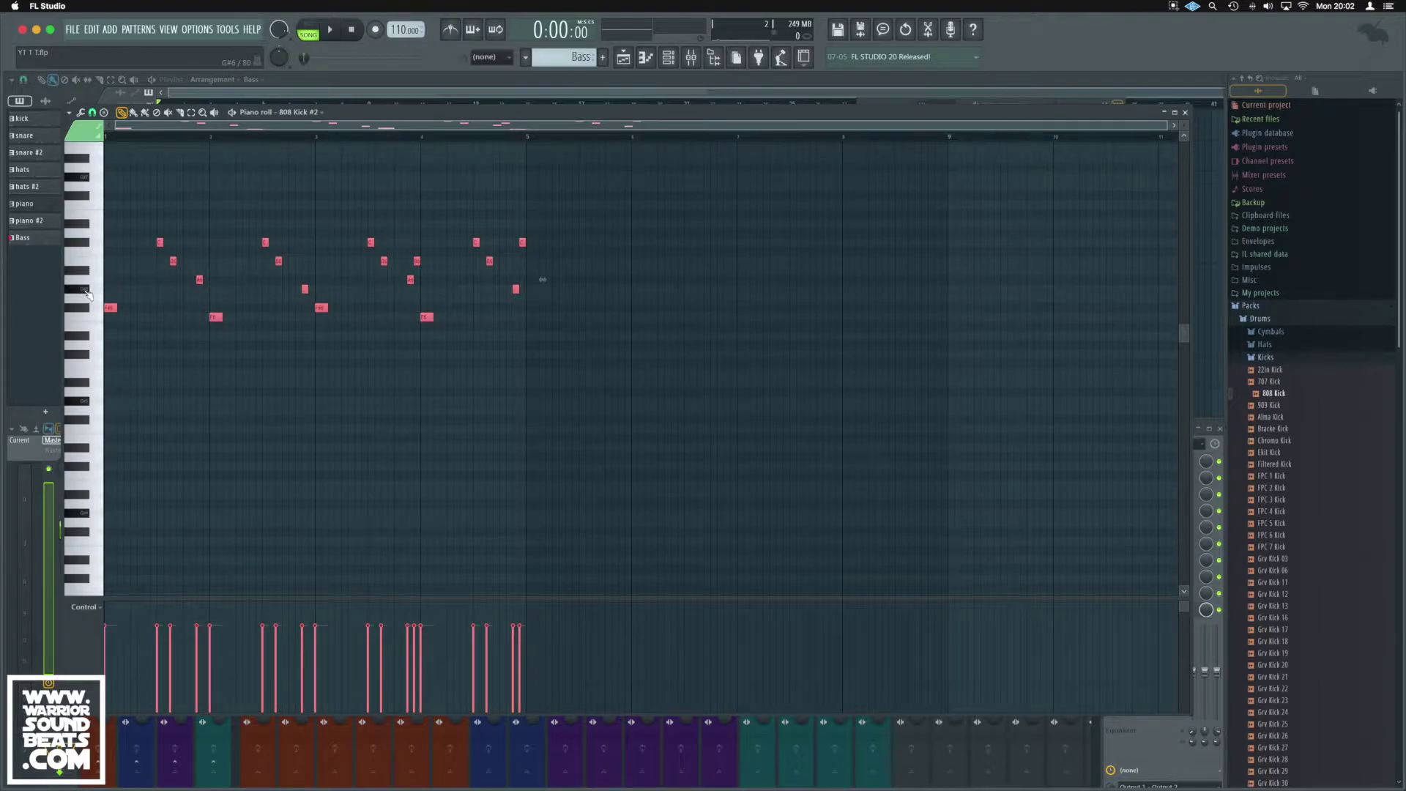
Step: Transpose the pasted bass notes down two octaves and play the Bass pattern on its own in pattern mode
mouse_move(87, 295)
left_mouse_down()
mouse_move(96, 229)
mouse_move(86, 344)
mouse_move(100, 226)
mouse_move(91, 309)
mouse_move(159, 278)
left_mouse_up()
key("ctrl+Down")
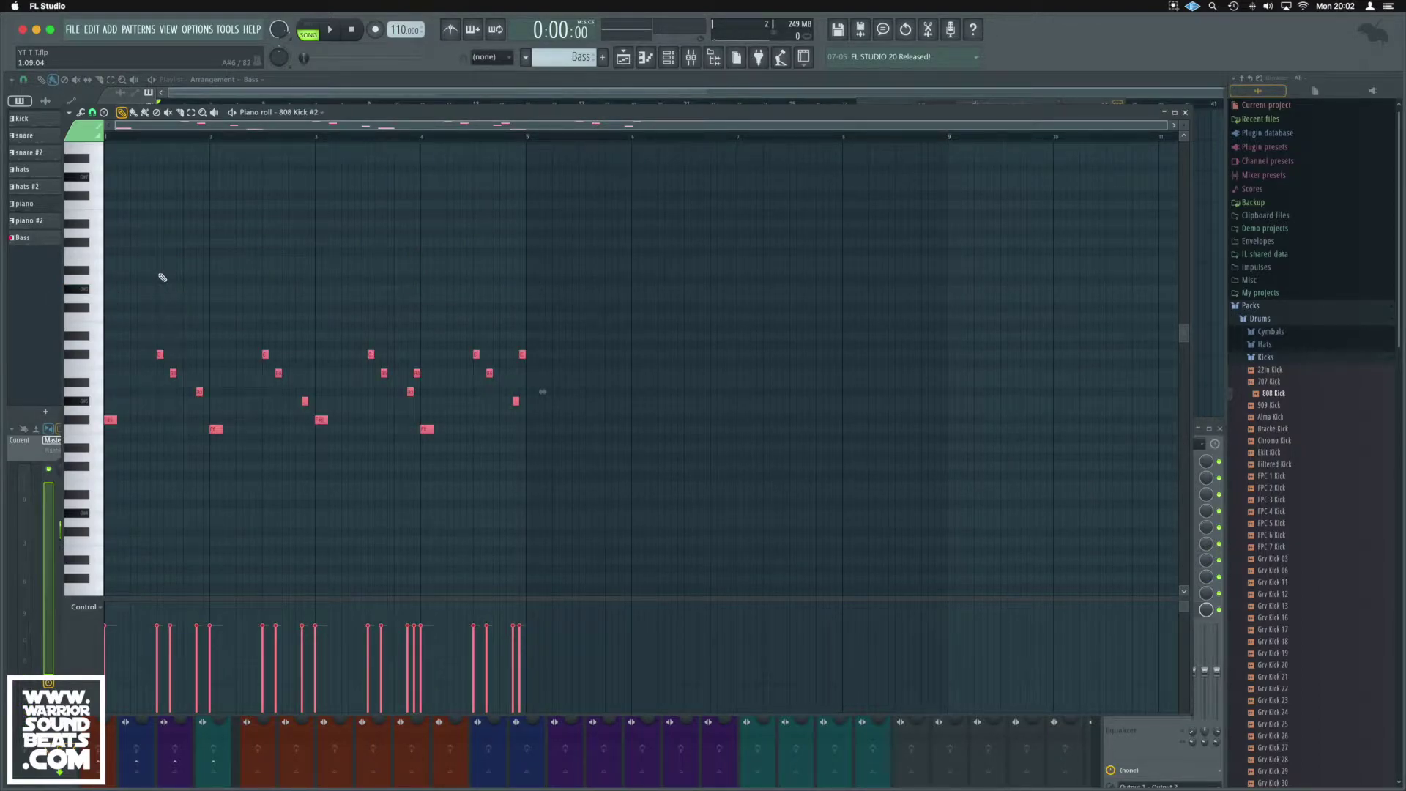
key("ctrl+Down")
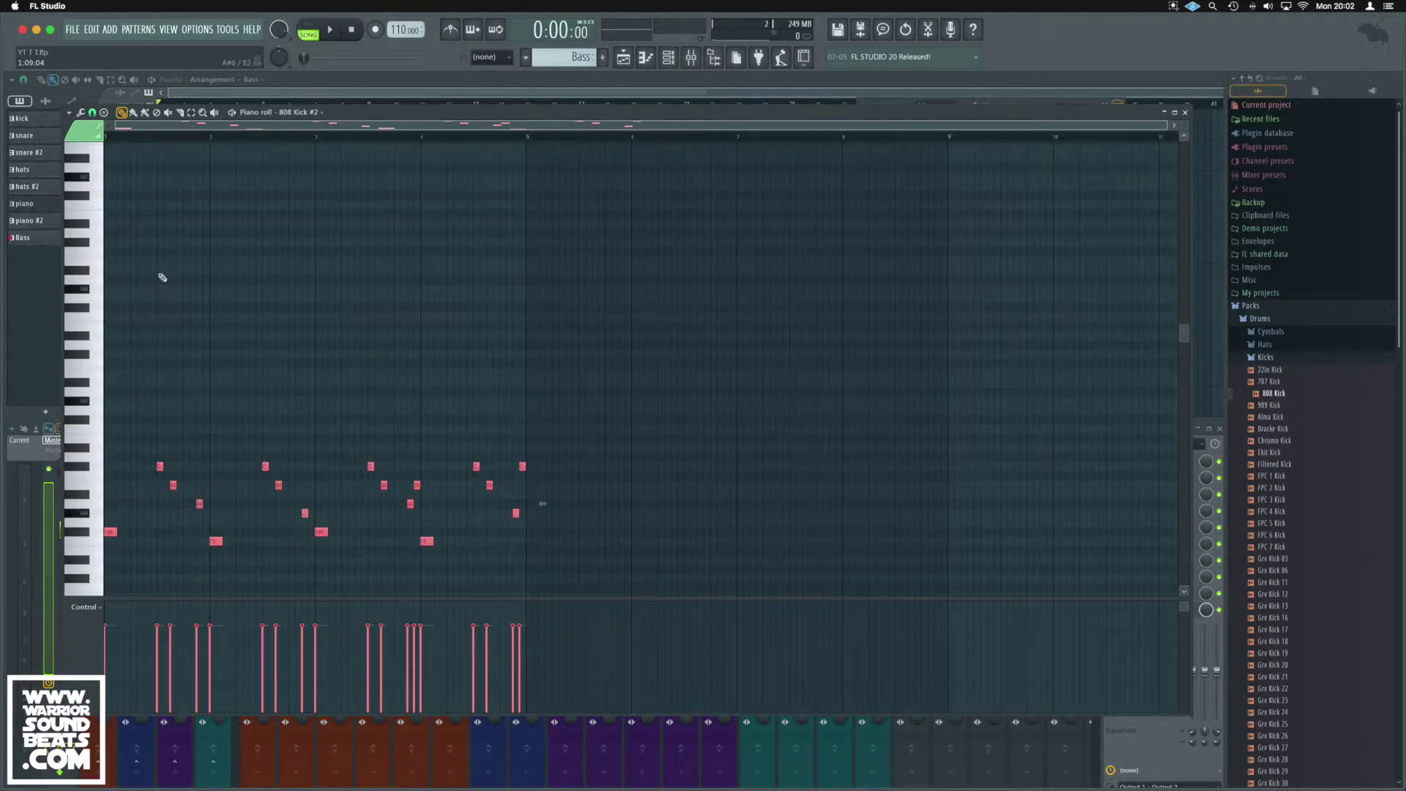
key("l")
key("space")
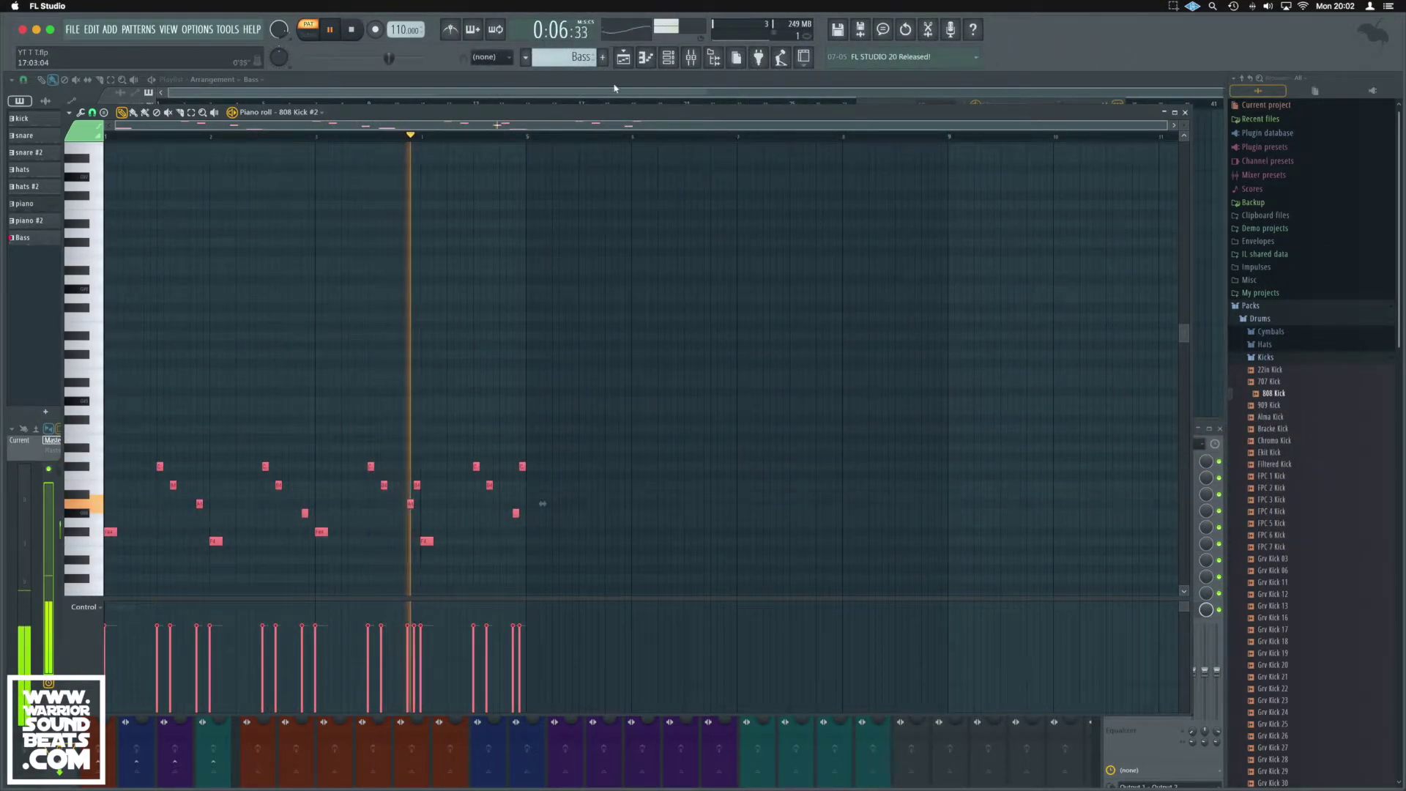
Step: Stop playback and place the Bass pattern at the start of the playlist's Bass track
key("space")
left_click(623, 57)
left_click(172, 249)
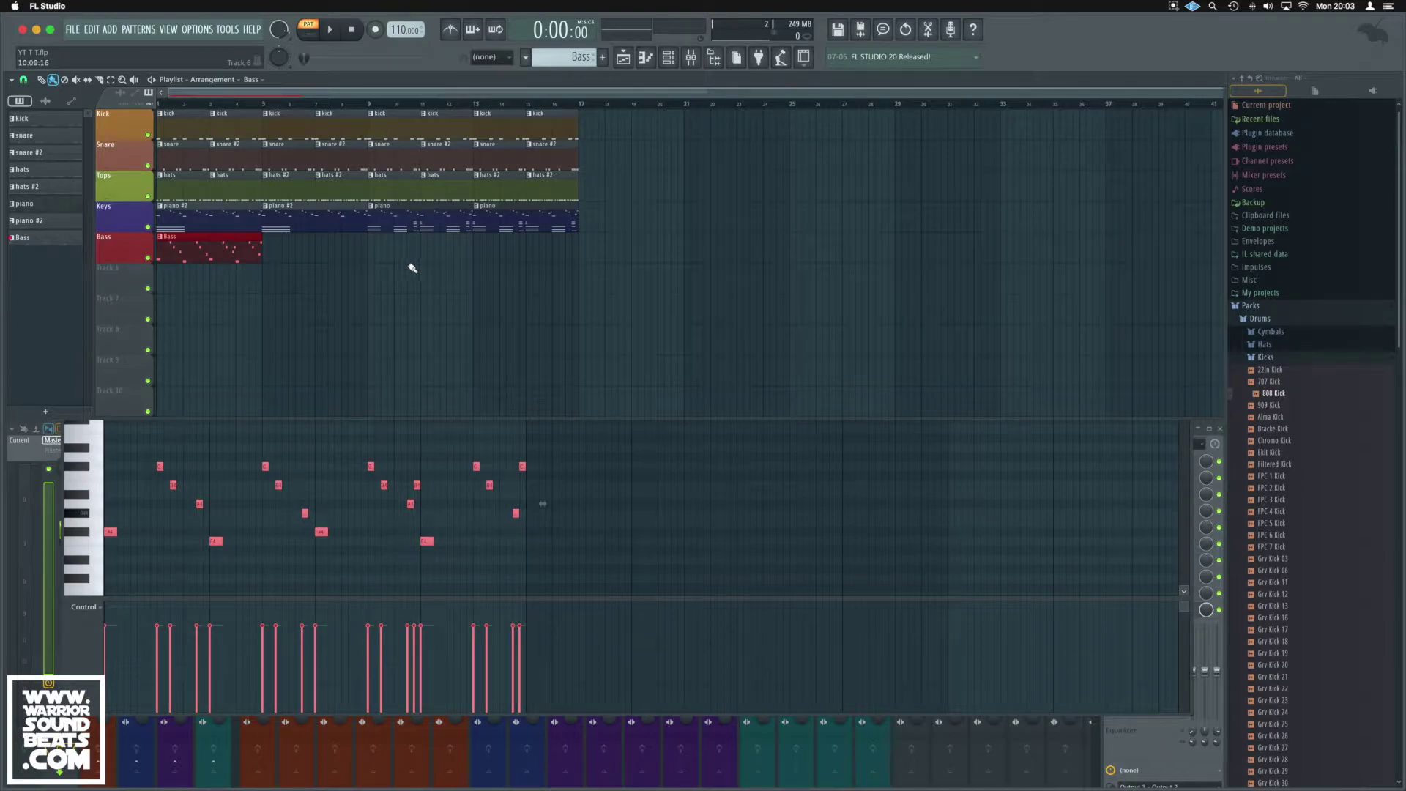
Step: Loop bars 1 to 4 of the playlist, play it in song mode, and show the mixer and channel rack
left_click(667, 58)
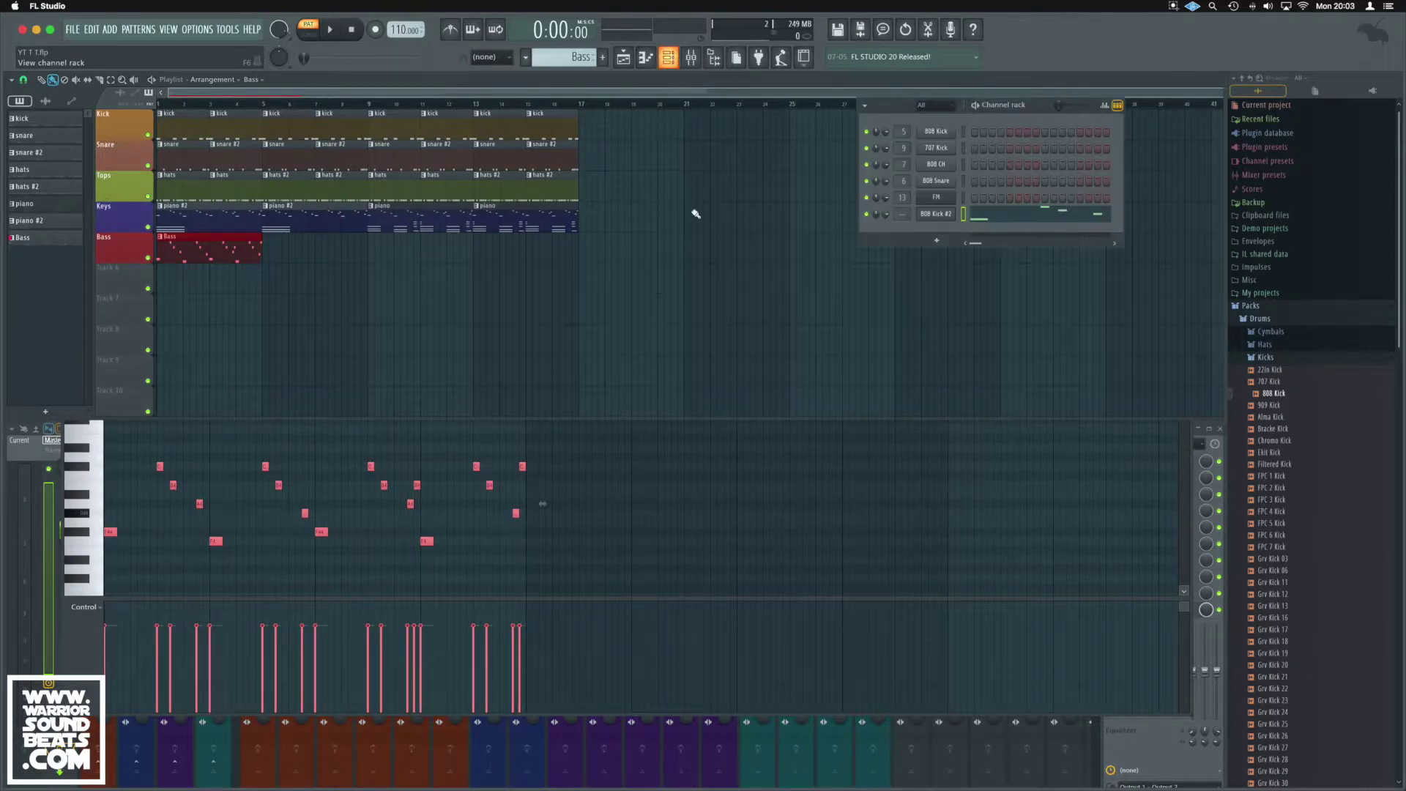
left_click(936, 213)
left_click(249, 110)
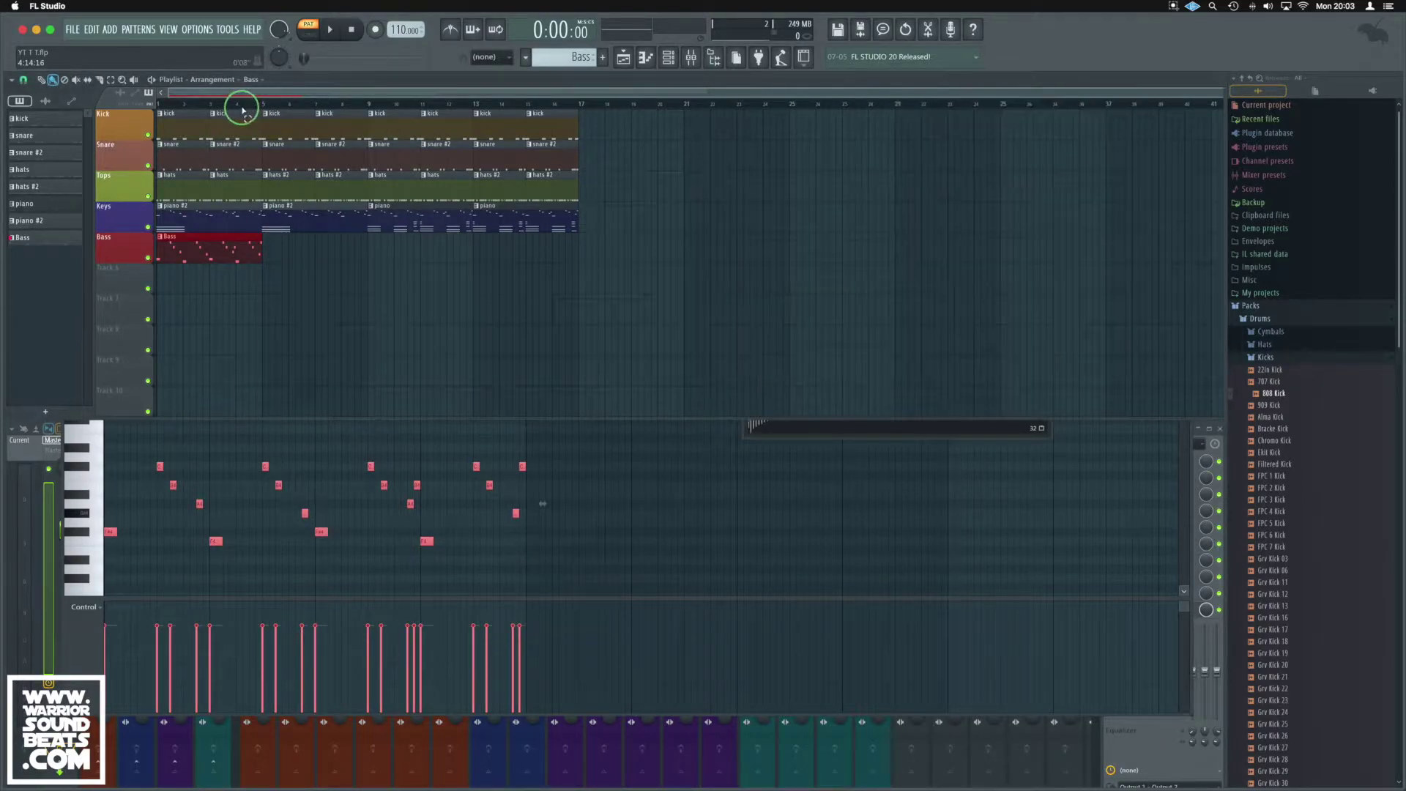
left_click_drag(157, 105, 264, 109)
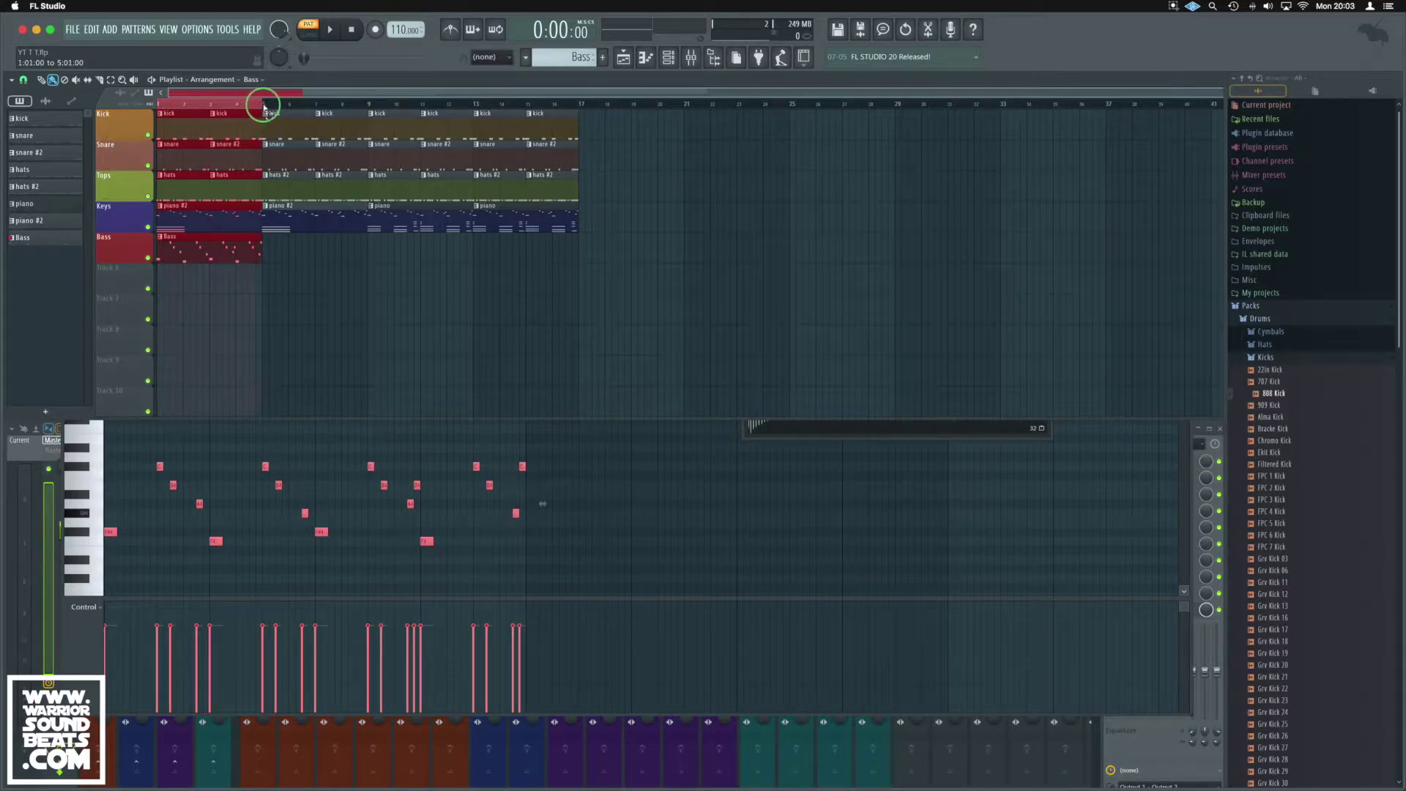
key("space")
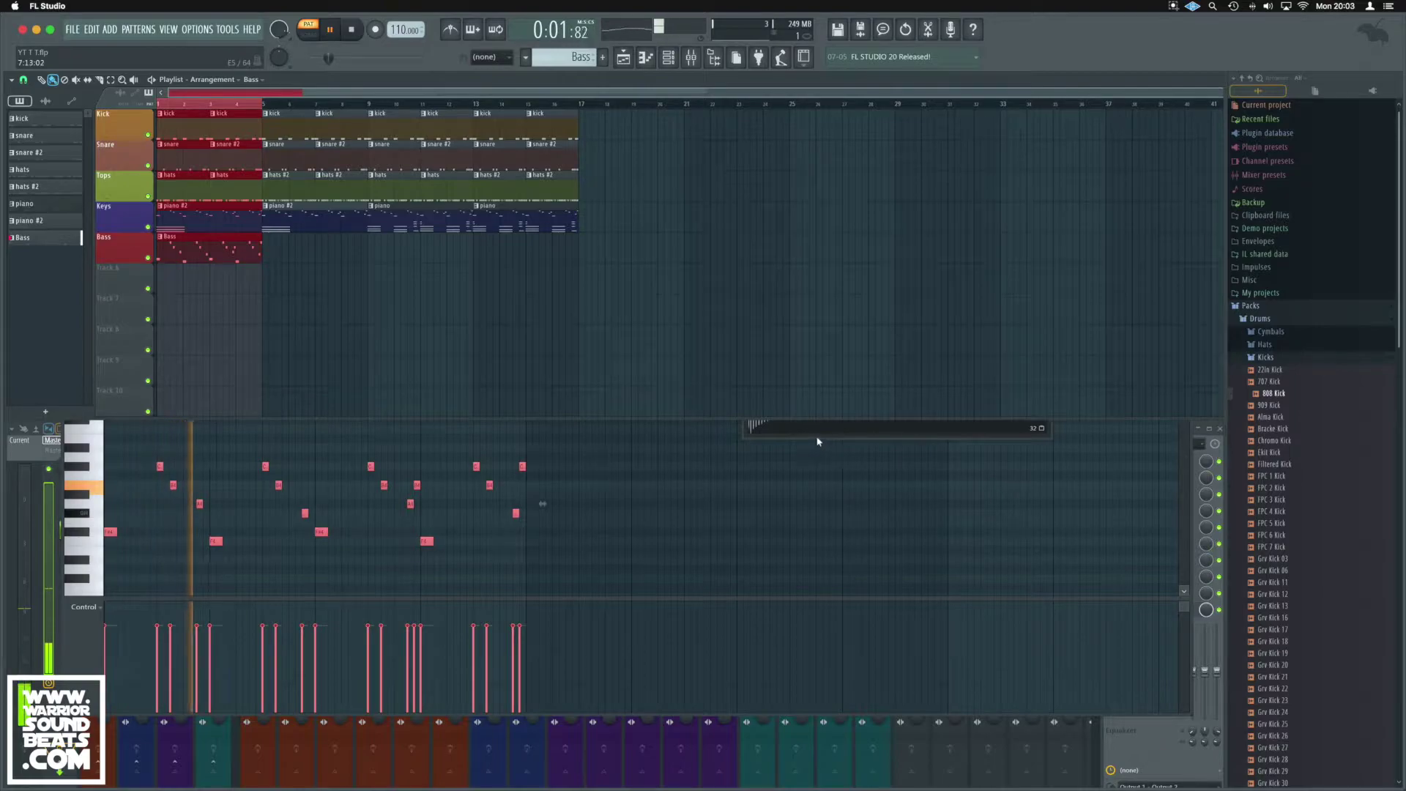
key("F9")
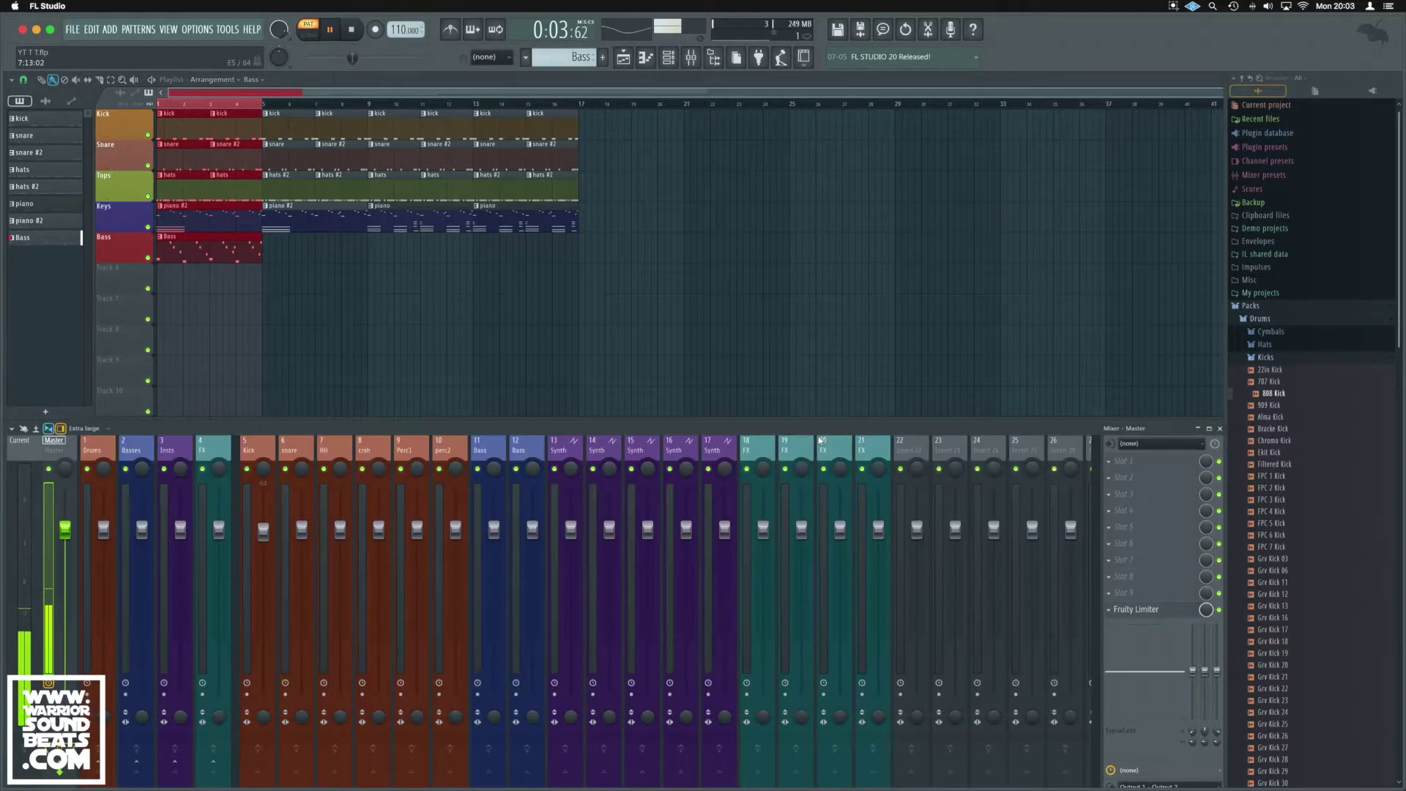
left_click(668, 56)
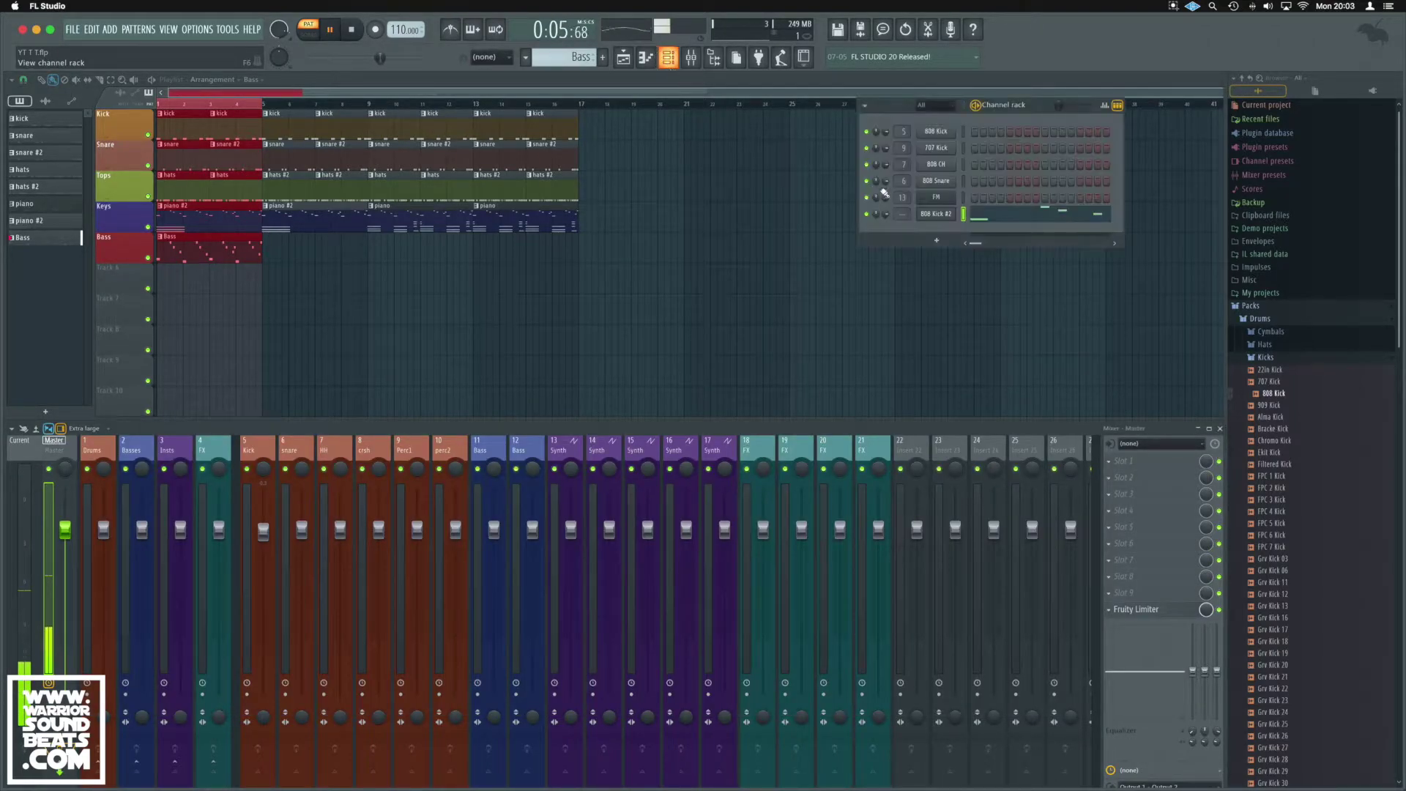
key("l")
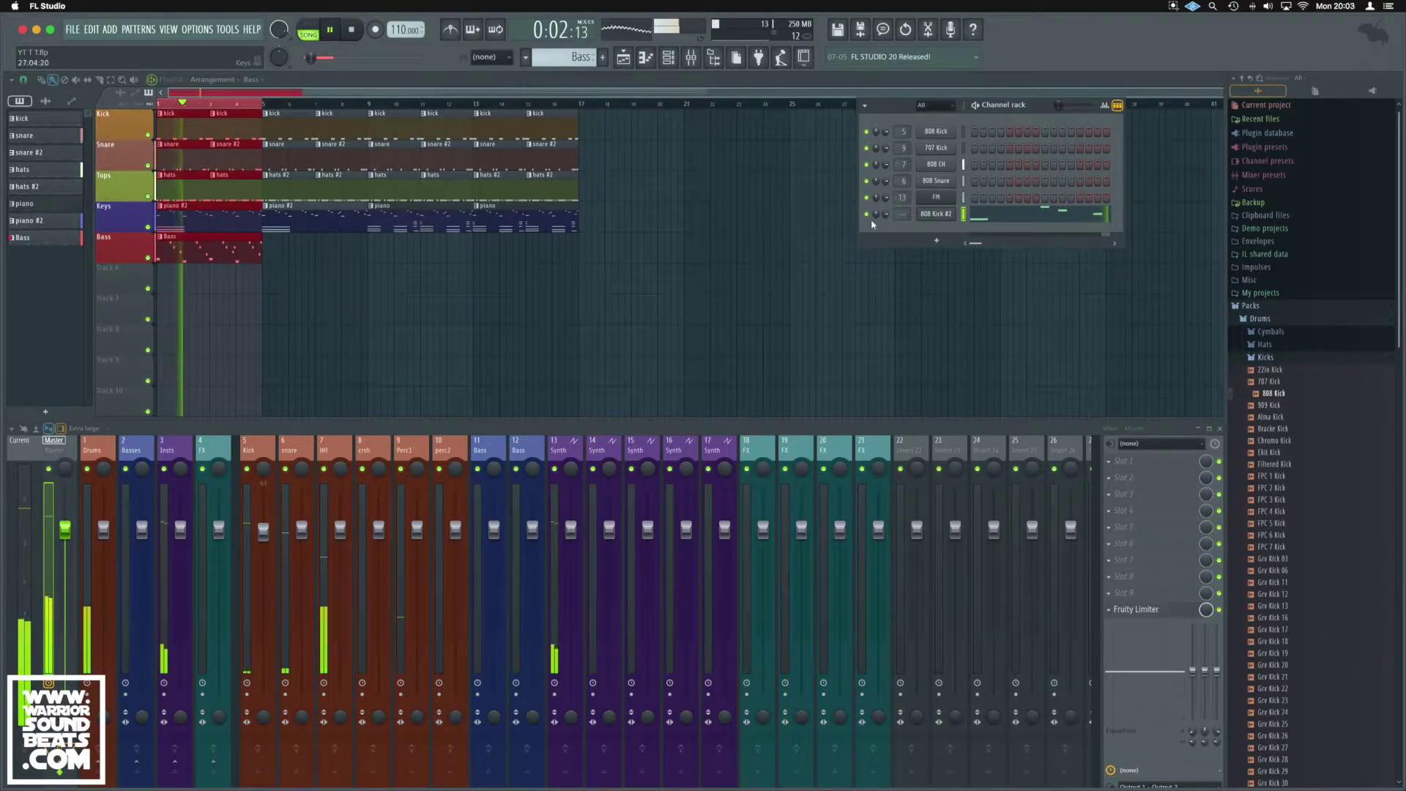
Step: Stop playback and route the 808 Kick #2 channel to mixer track 11
left_click(935, 213)
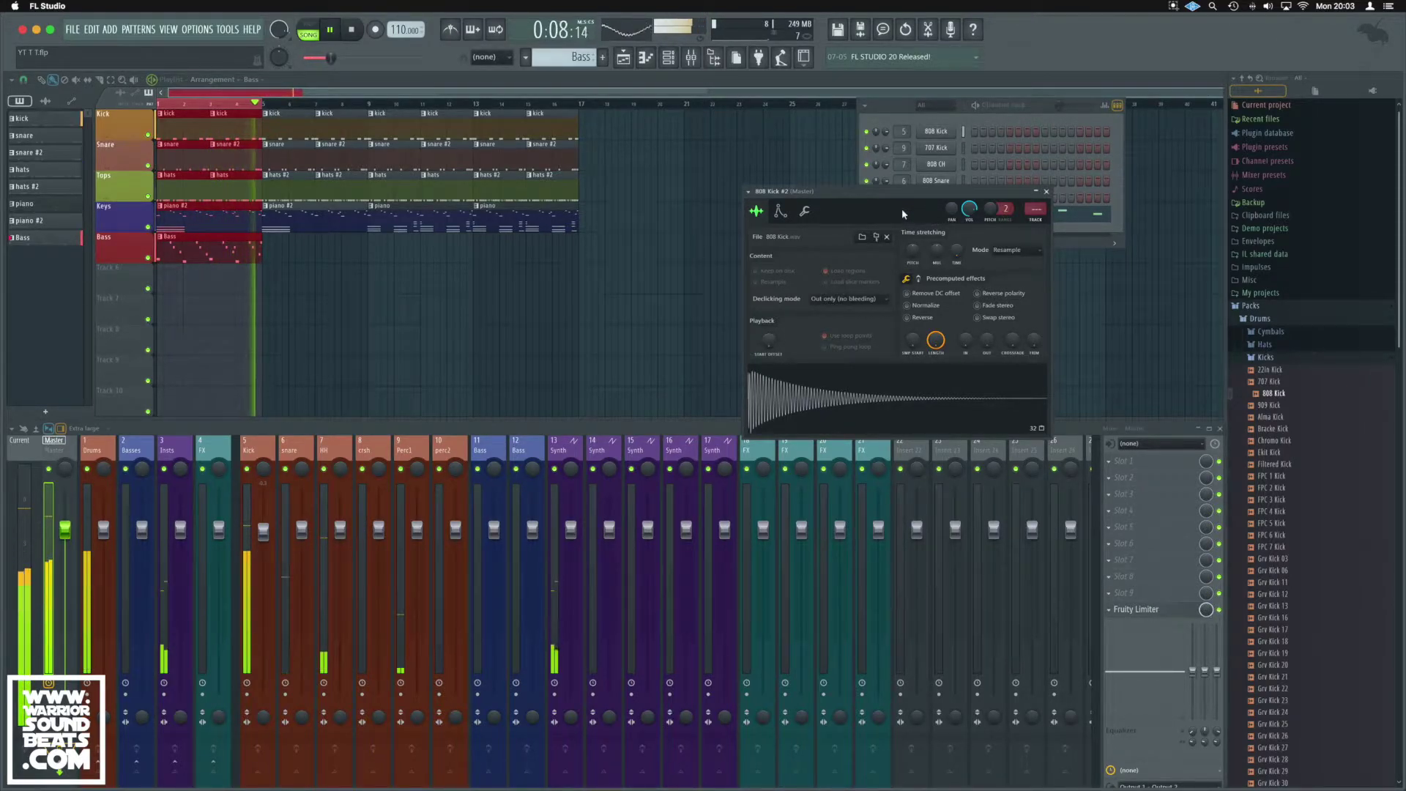
key("space")
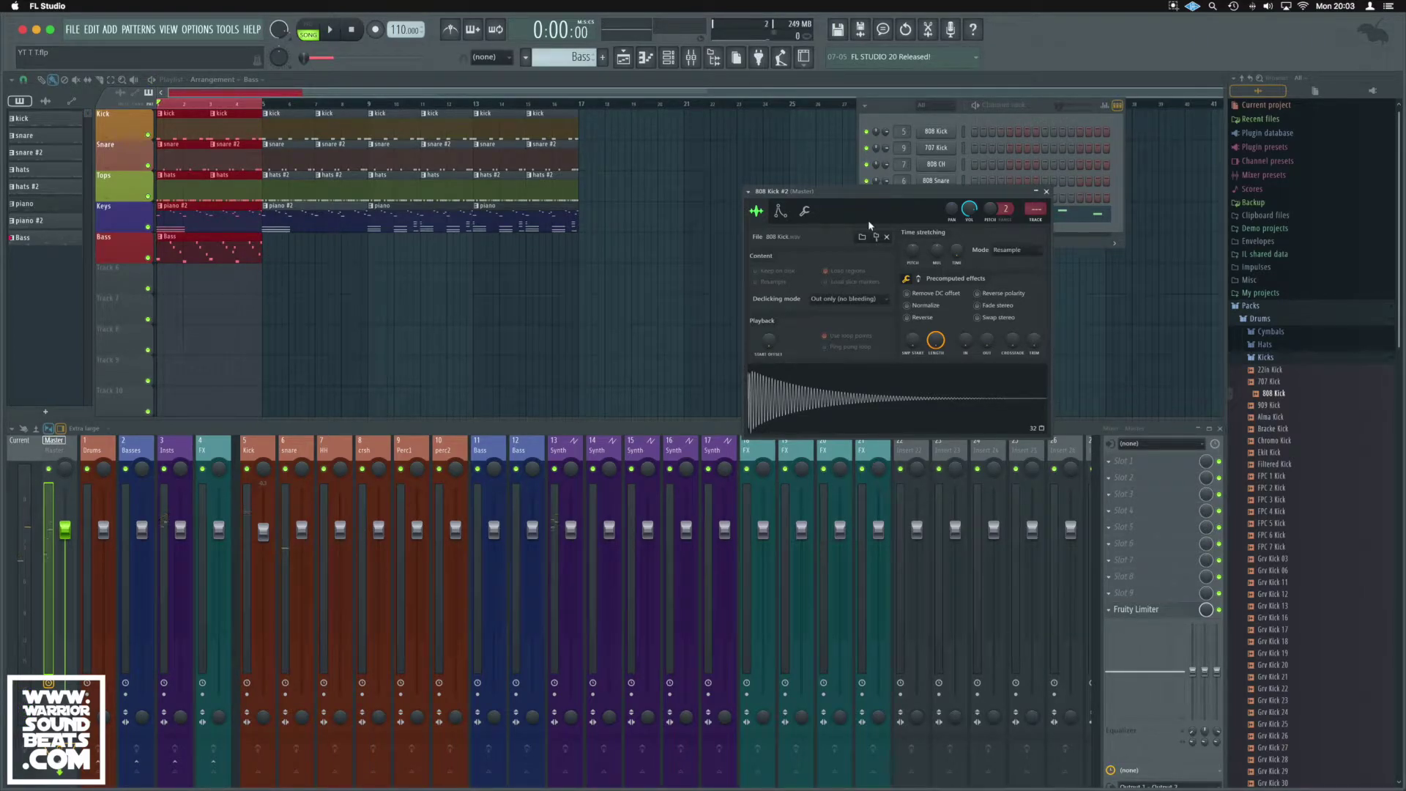
left_click_drag(1035, 212, 1035, 223)
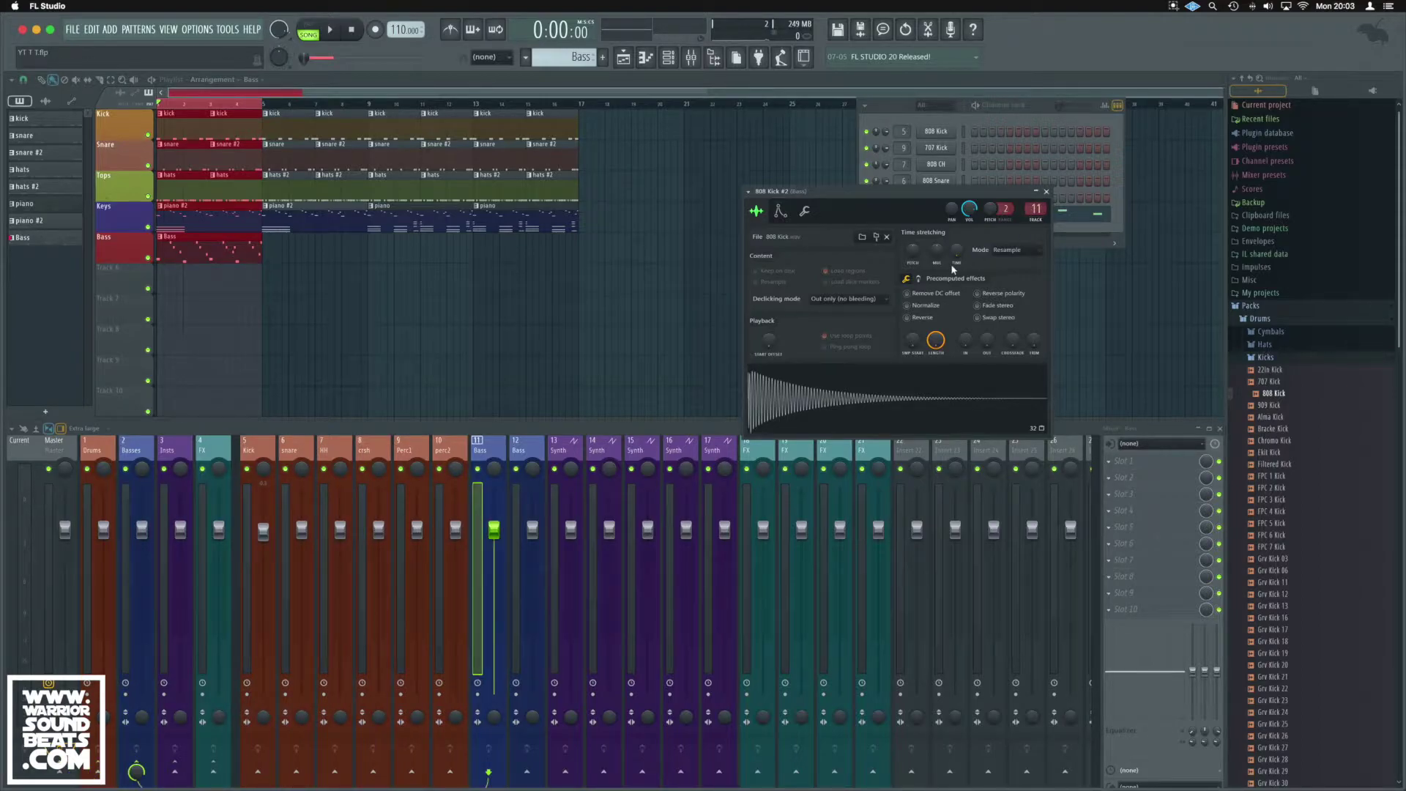
Step: Reposition the 808 Kick #2 settings window and add a slight boost in the sample's precomputed effects
left_click_drag(934, 194, 857, 158)
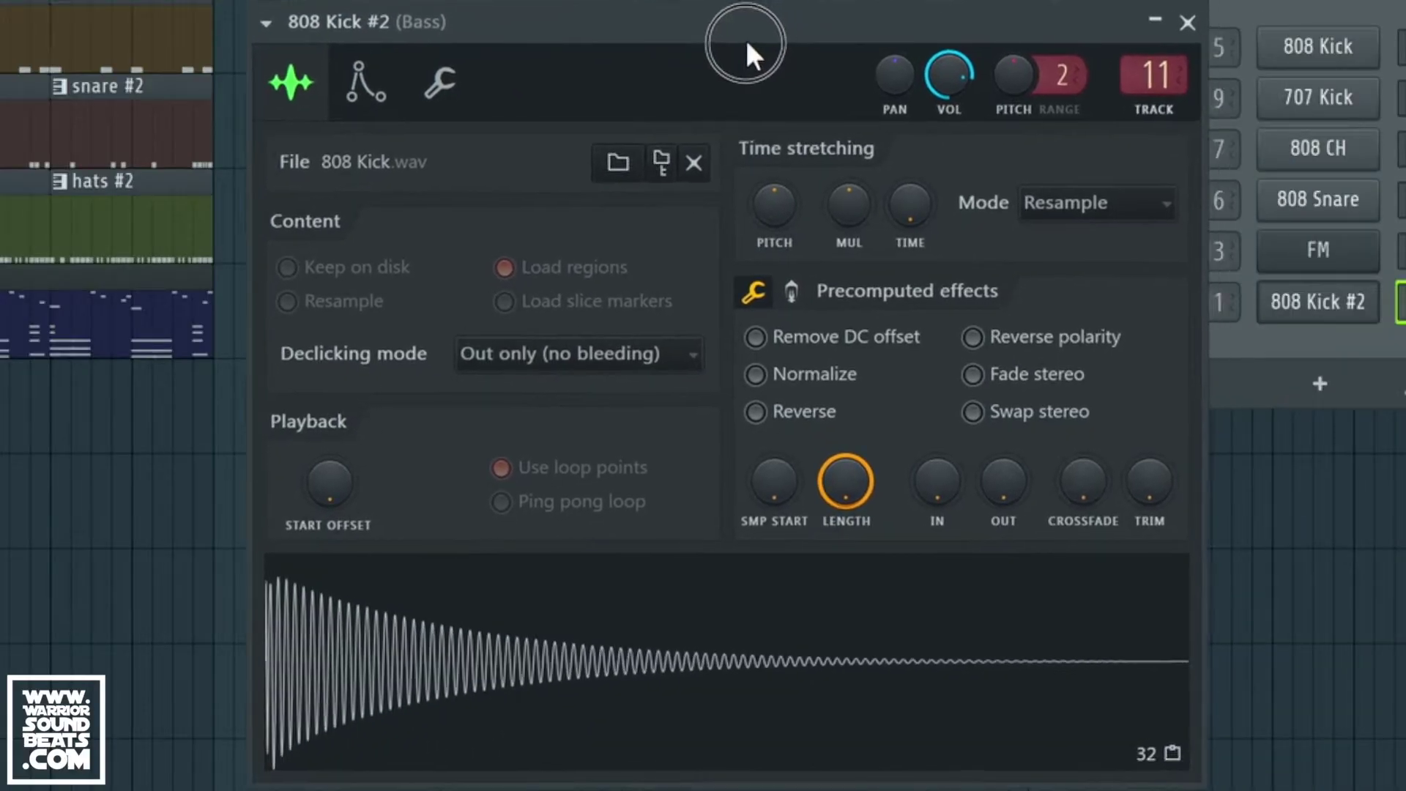
left_click_drag(745, 37, 739, 37)
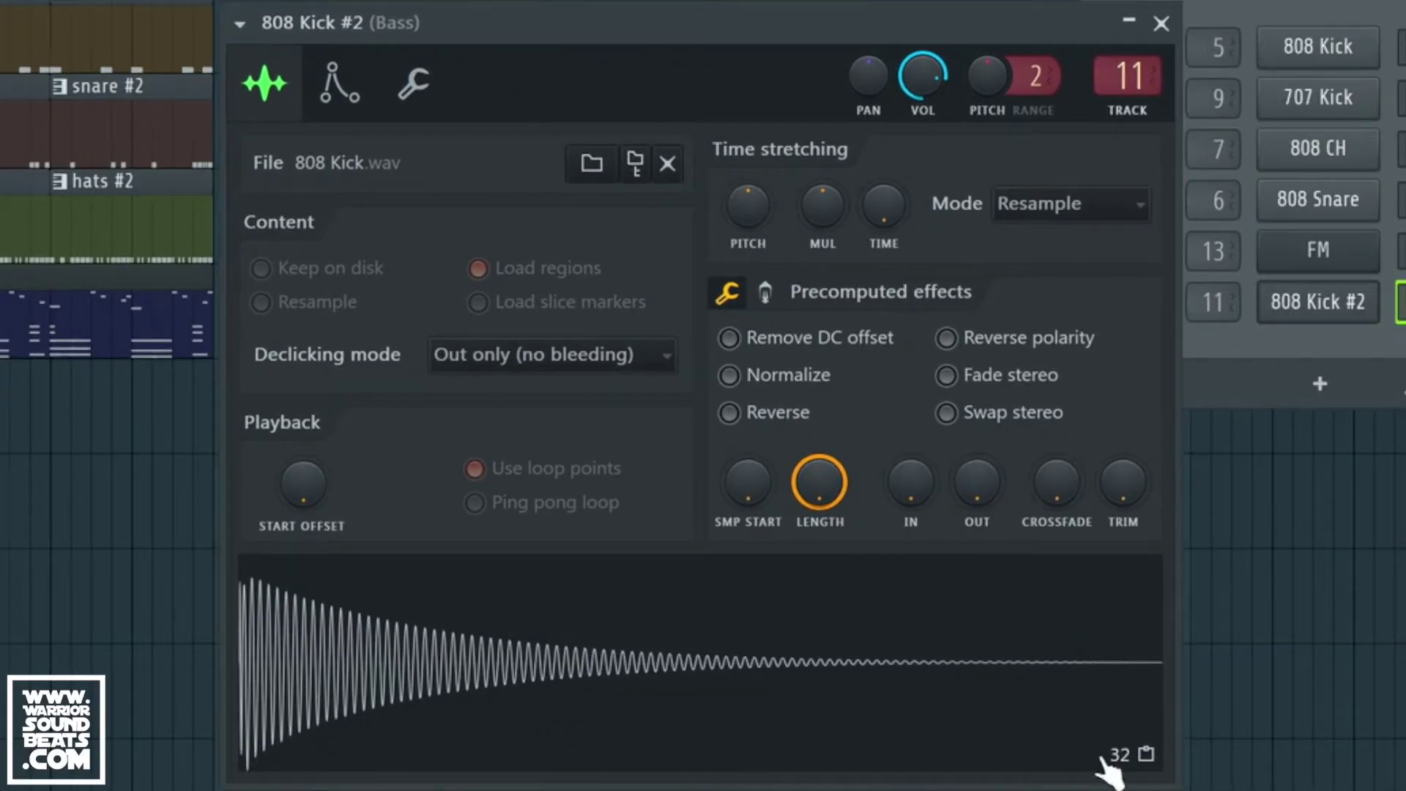
left_click(765, 293)
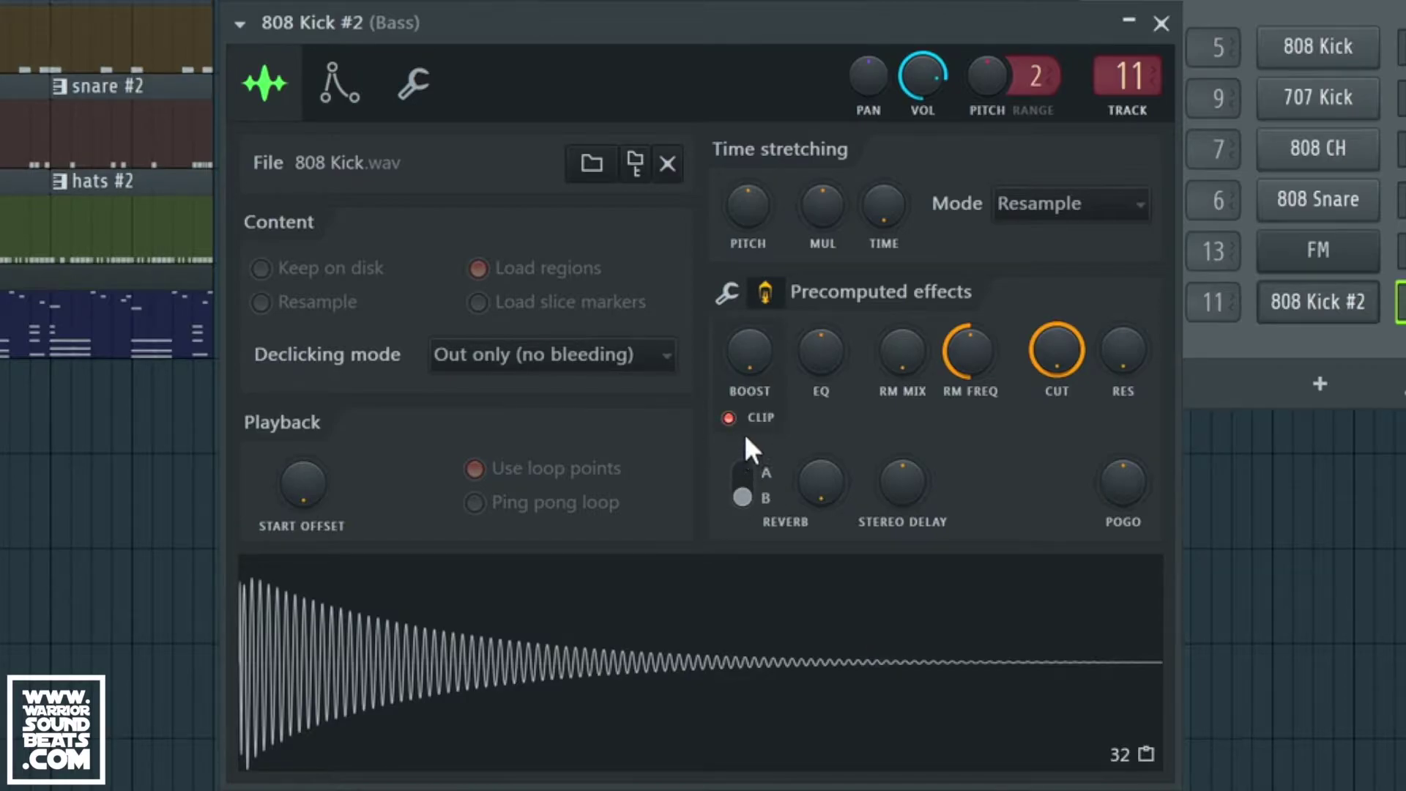
left_click_drag(749, 350, 749, 326)
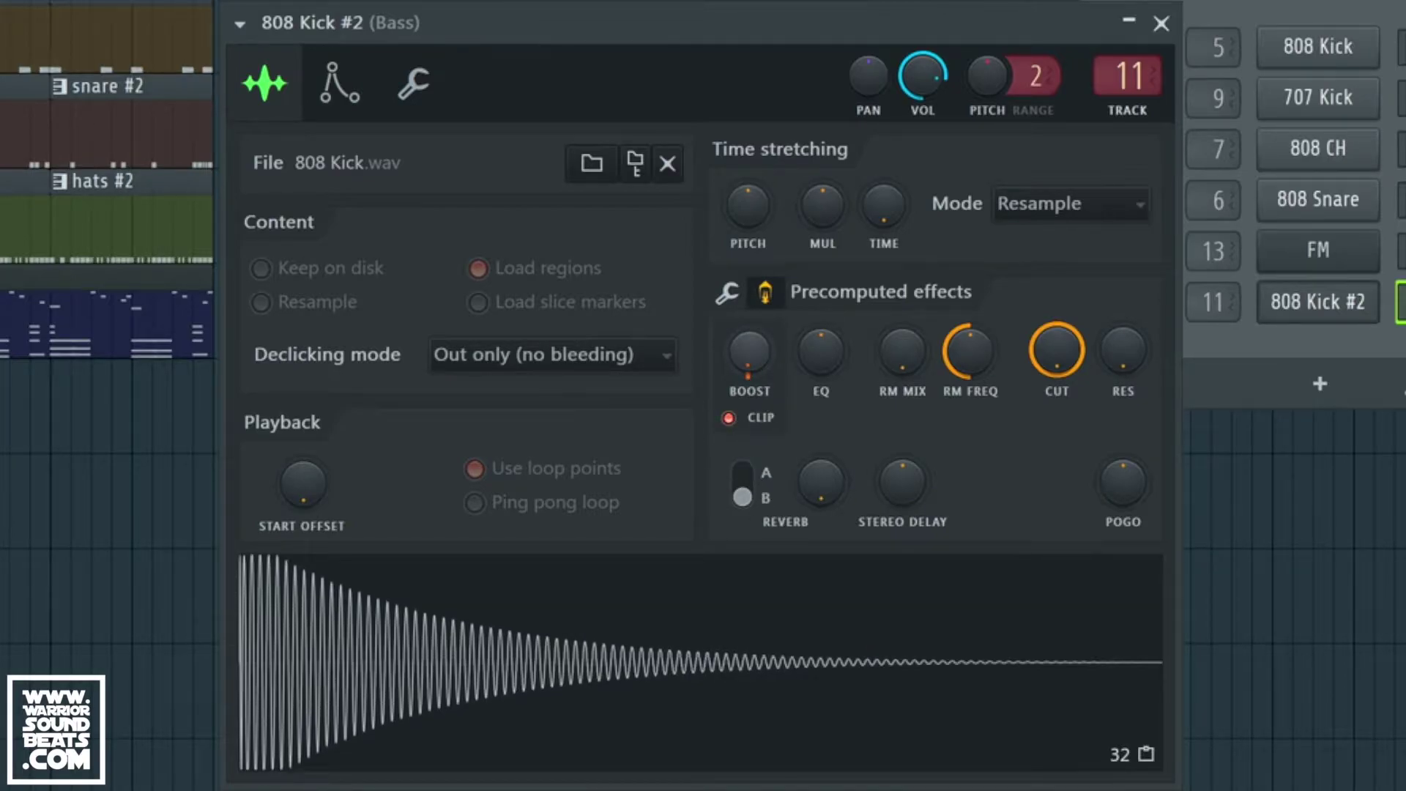
left_click_drag(750, 357, 750, 344)
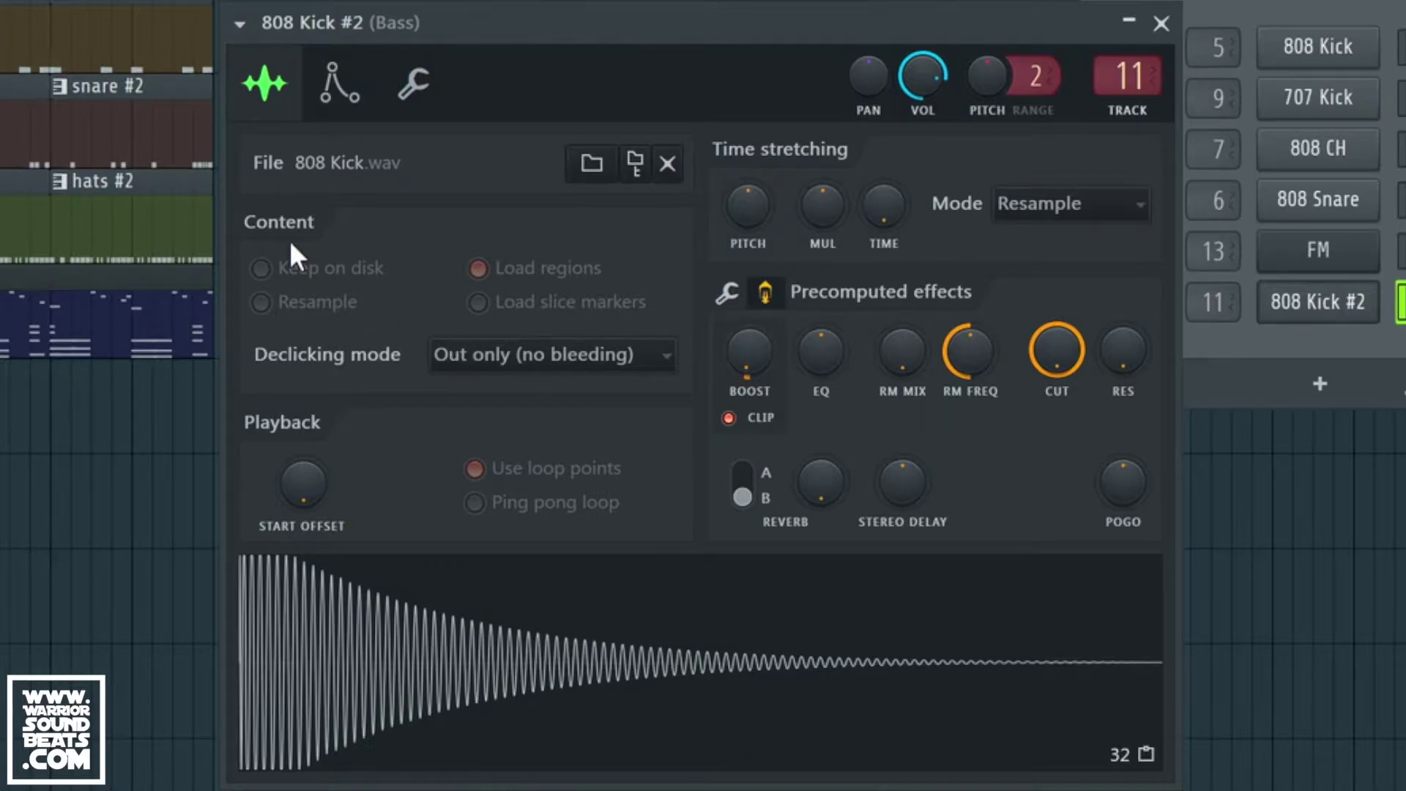
Step: Enable the 808 Kick #2 volume envelope with short attack and decay, higher sustain and longer release, comparing it off and on
left_click(350, 106)
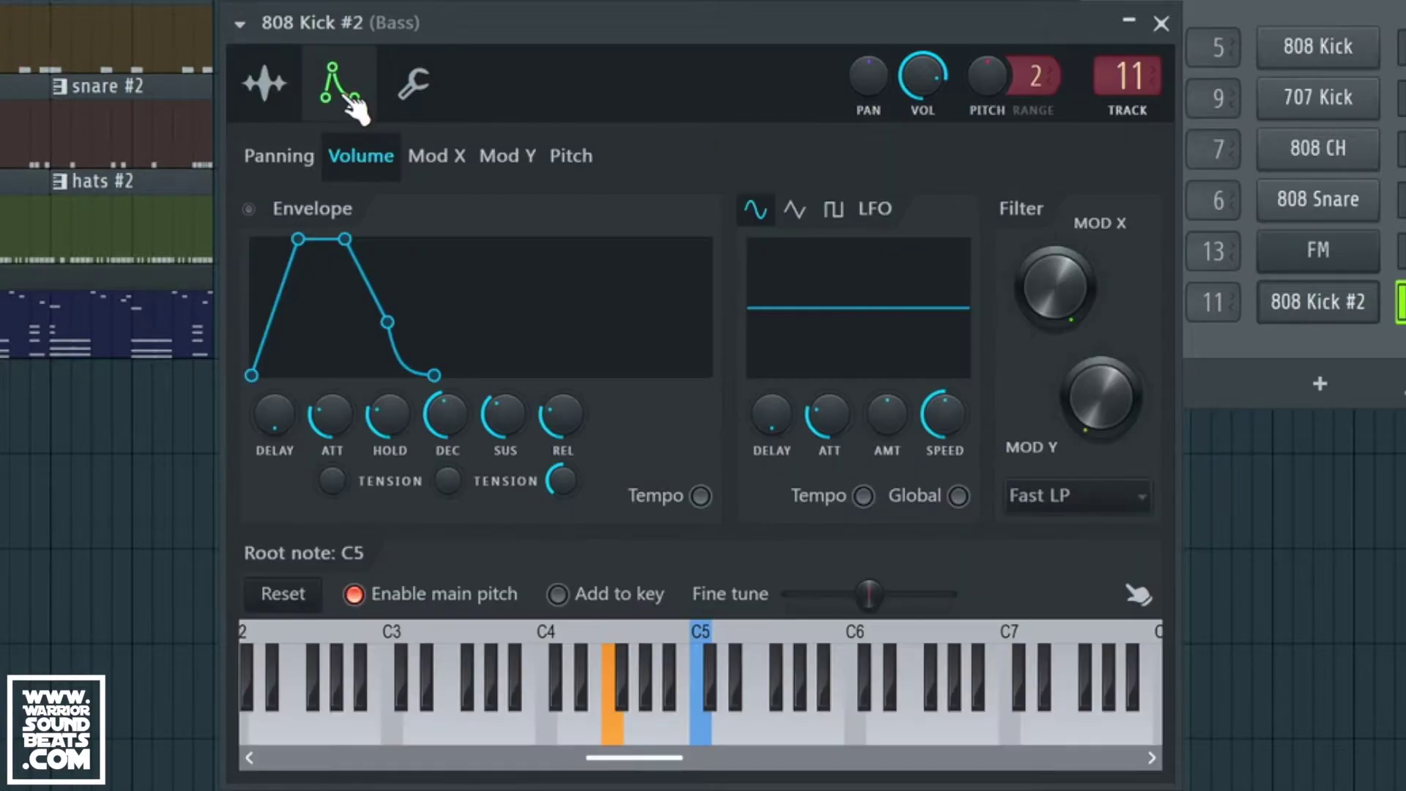
left_click(259, 215)
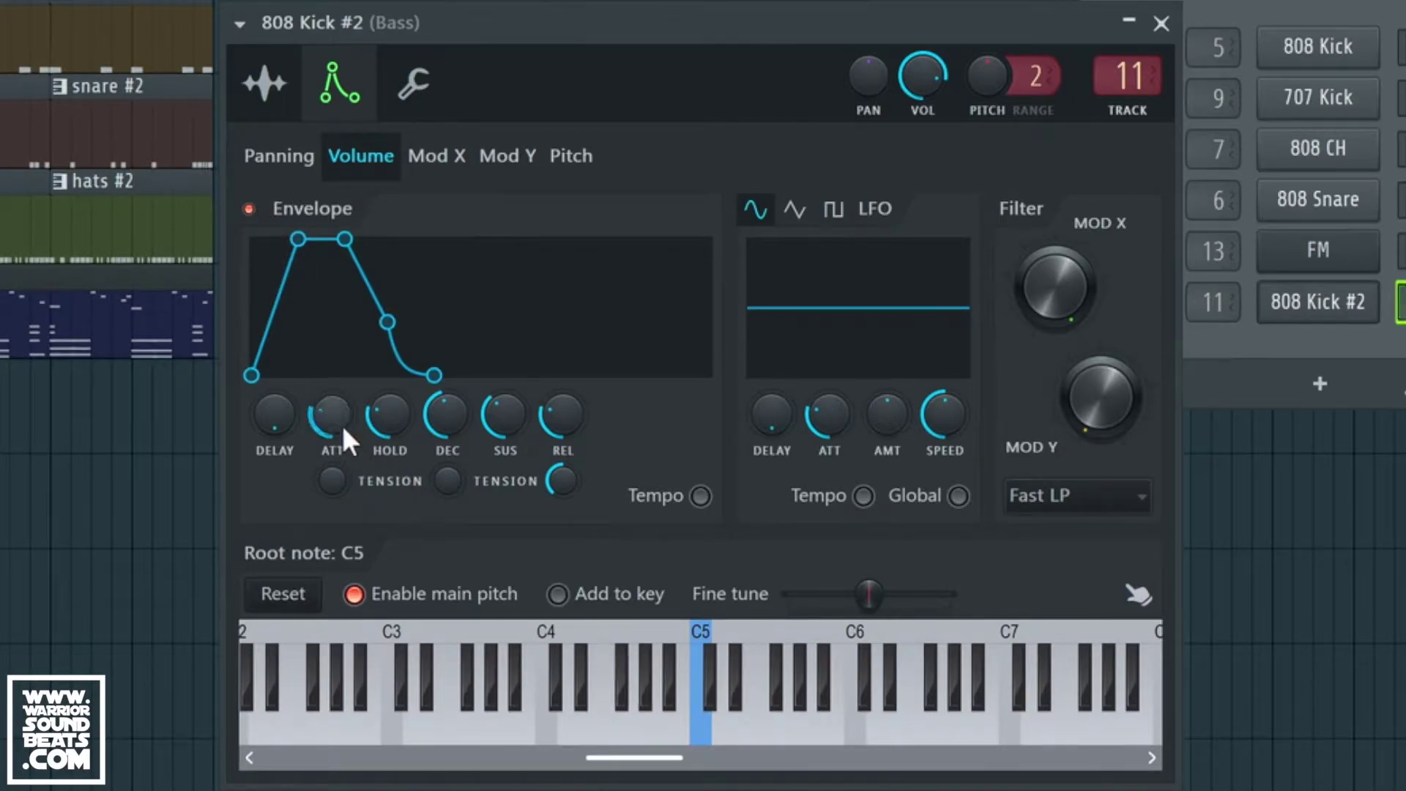
left_click_drag(327, 416, 332, 429)
left_click_drag(568, 414, 448, 442)
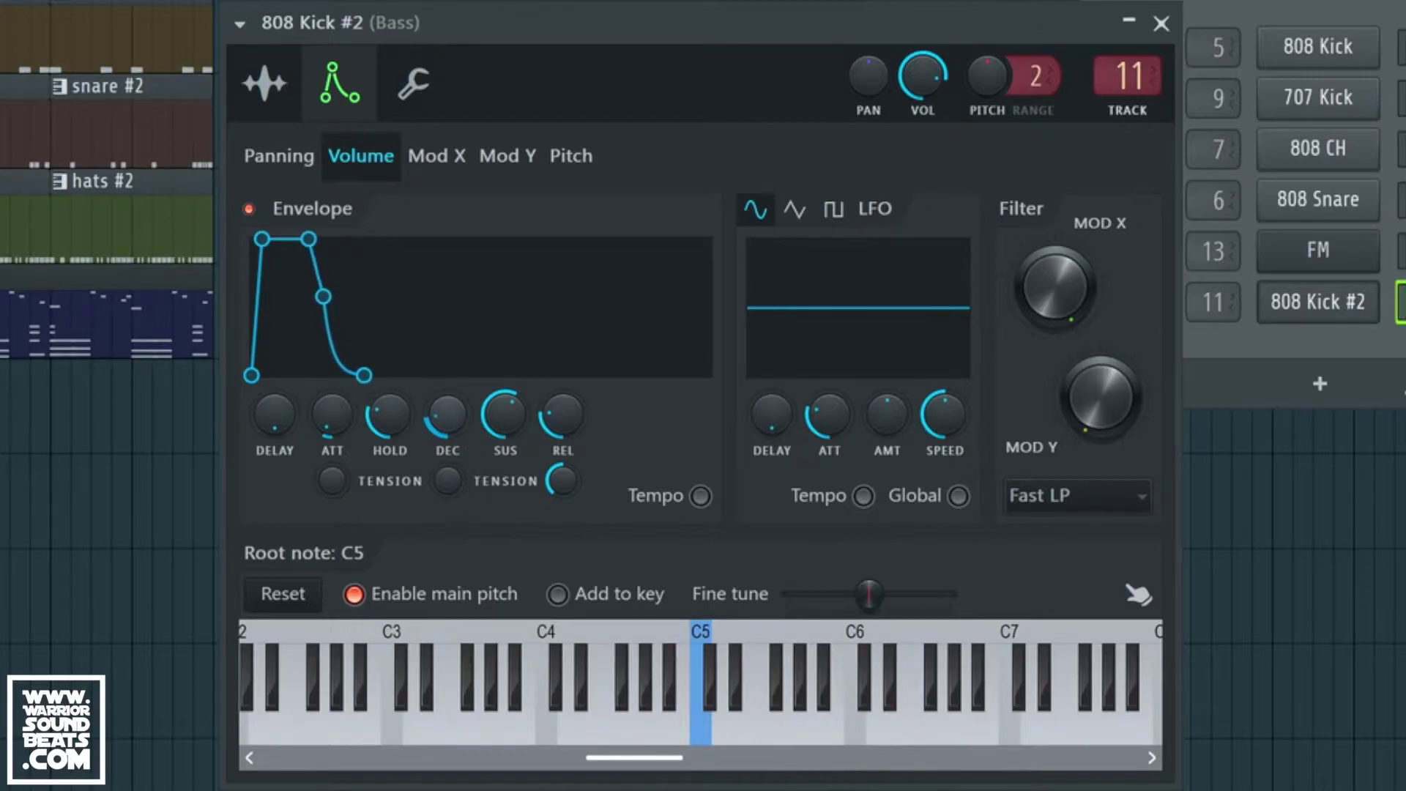
left_click_drag(562, 416, 557, 422)
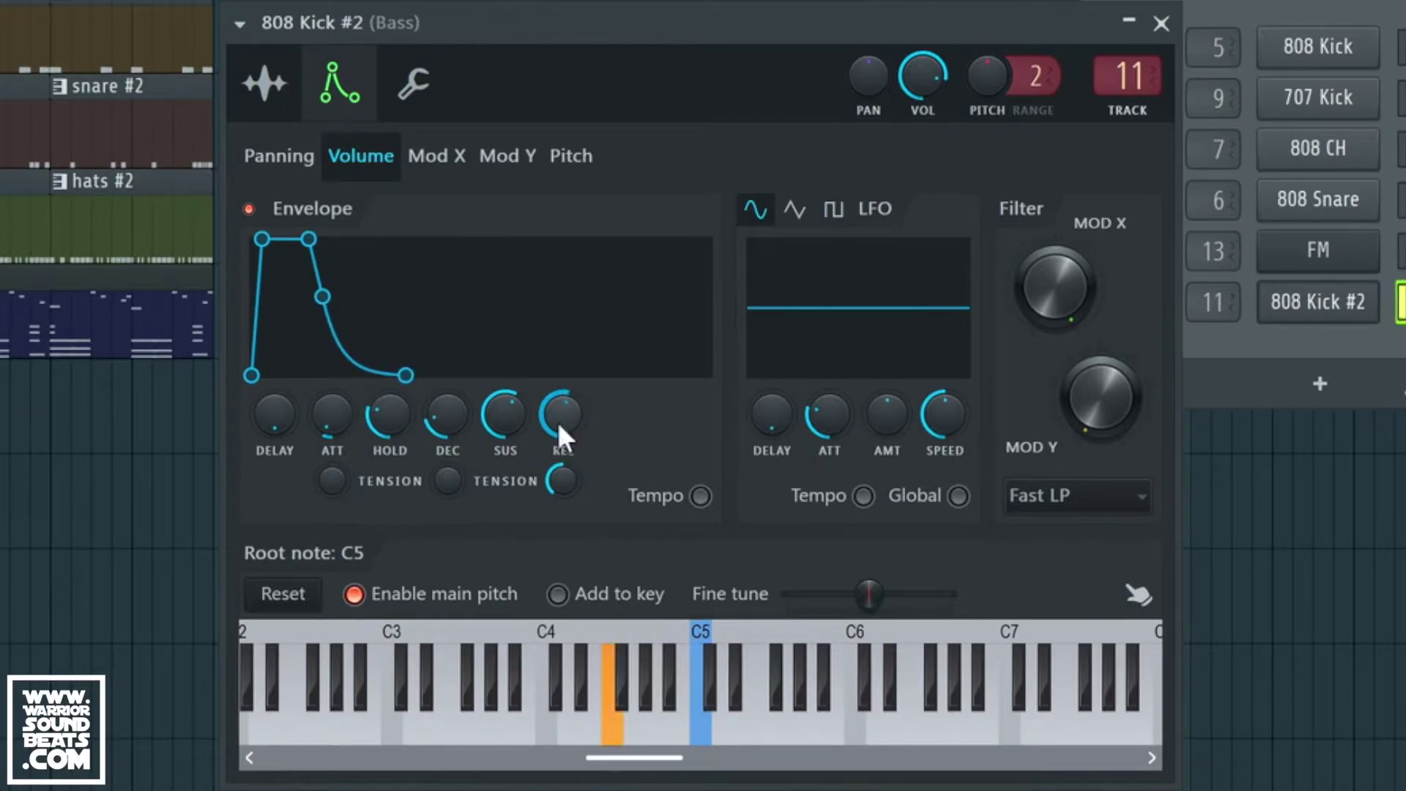
left_click(250, 211)
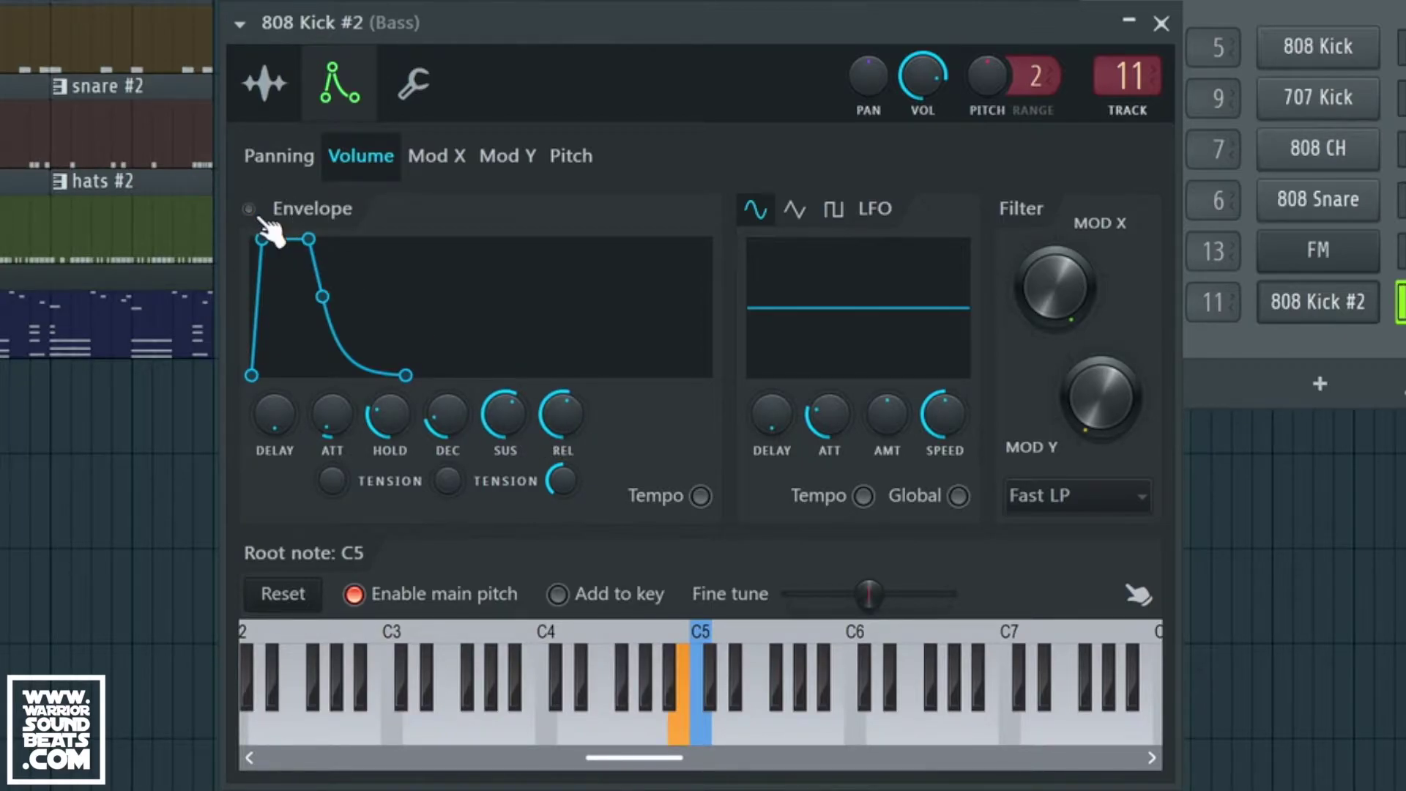
left_click(251, 211)
Step: Fine-tune the 808 Kick #2 sample's boost while comparing clipping off and on, leaving clip enabled
left_click(265, 84)
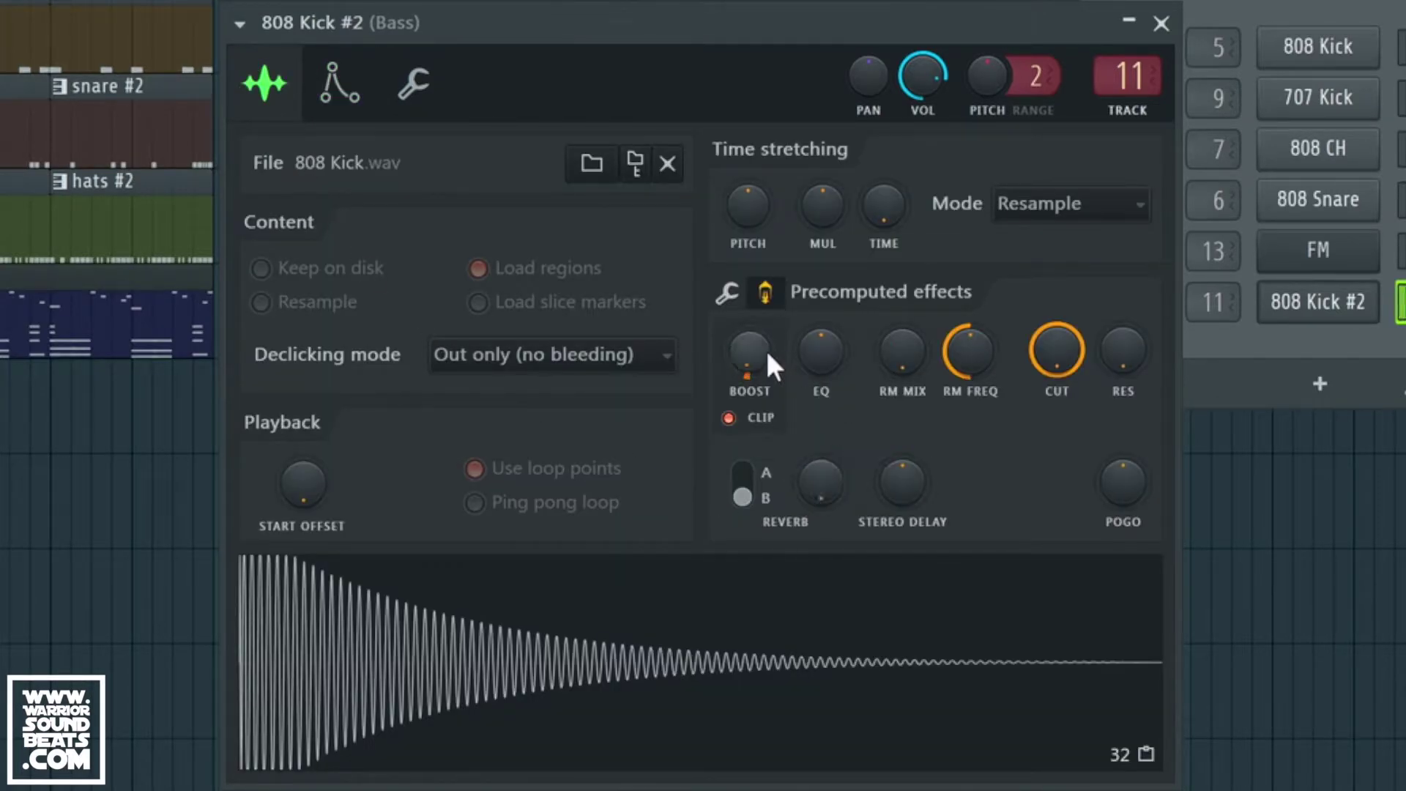
left_click_drag(757, 359, 784, 486)
left_click_drag(749, 352, 747, 414)
left_click_drag(745, 363, 745, 396)
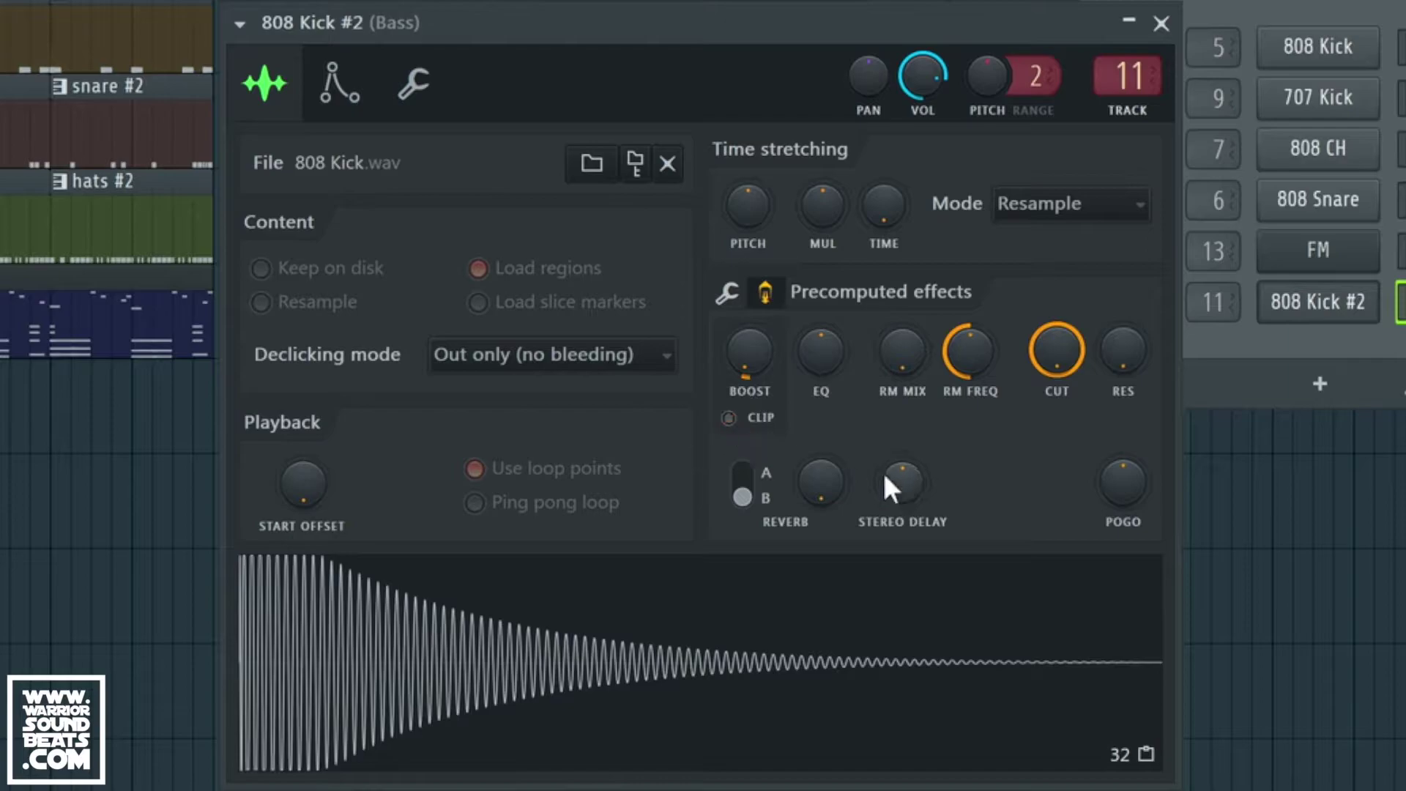
left_click_drag(749, 351, 743, 424)
left_click(728, 417)
Step: Raise the sample's EQ in the precomputed effects and try out the ring modulation mix and frequency
left_click_drag(753, 361, 901, 353)
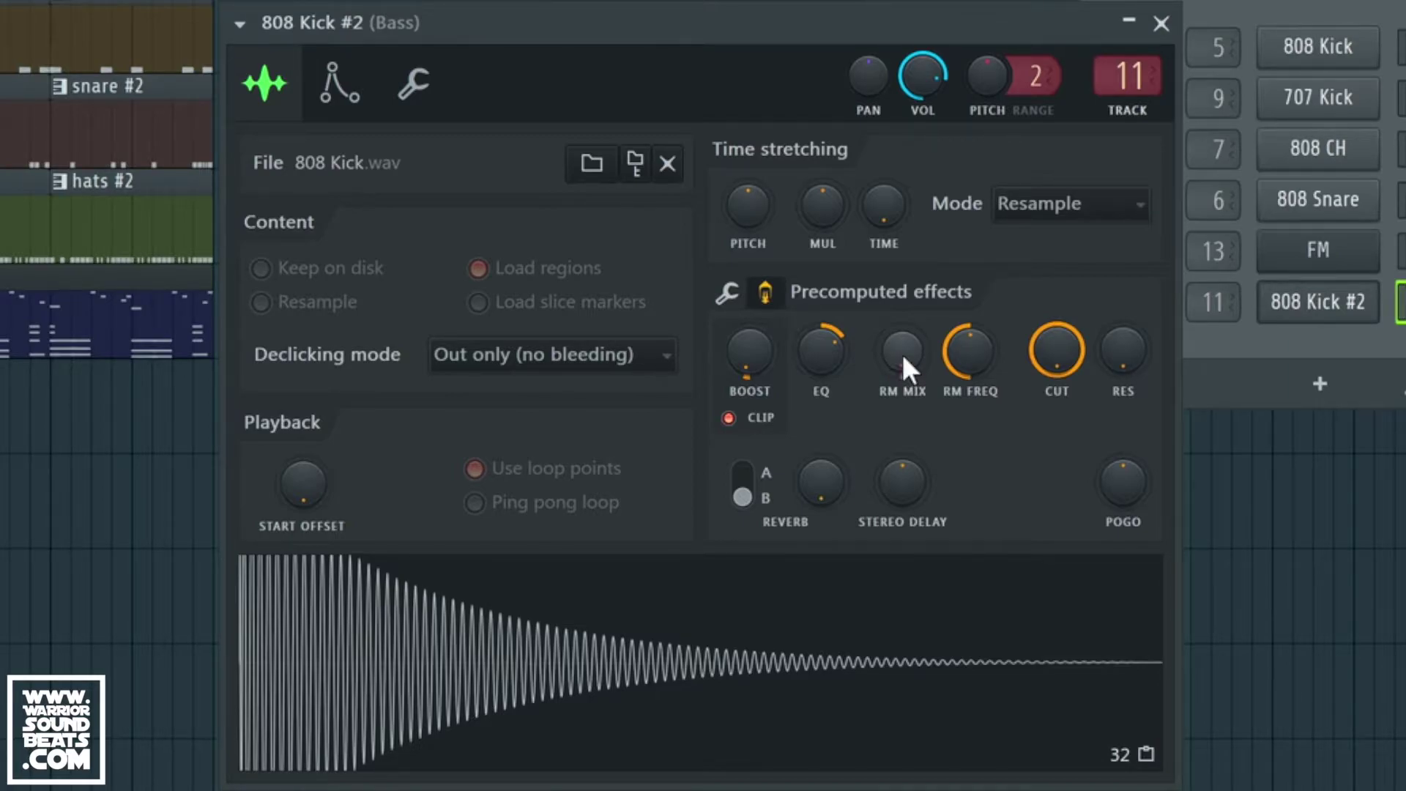
left_click_drag(970, 350, 992, 399)
left_click_drag(903, 351, 978, 410)
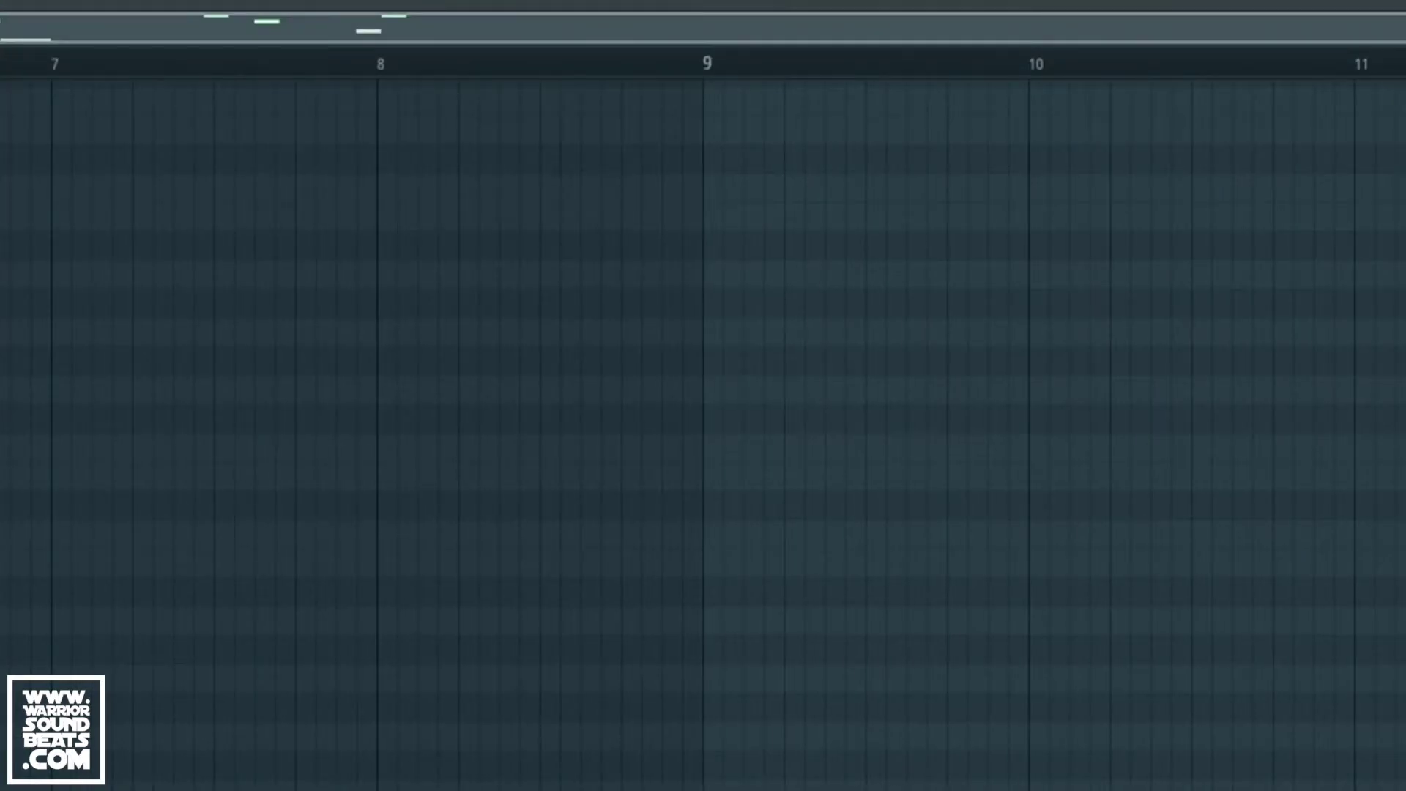
Step: Set the 808 Kick #2 sample's trim to maximum and its crossfade almost to maximum for a looped tail
scroll(703, 432, "left", 2)
key("F6")
left_click(1332, 300)
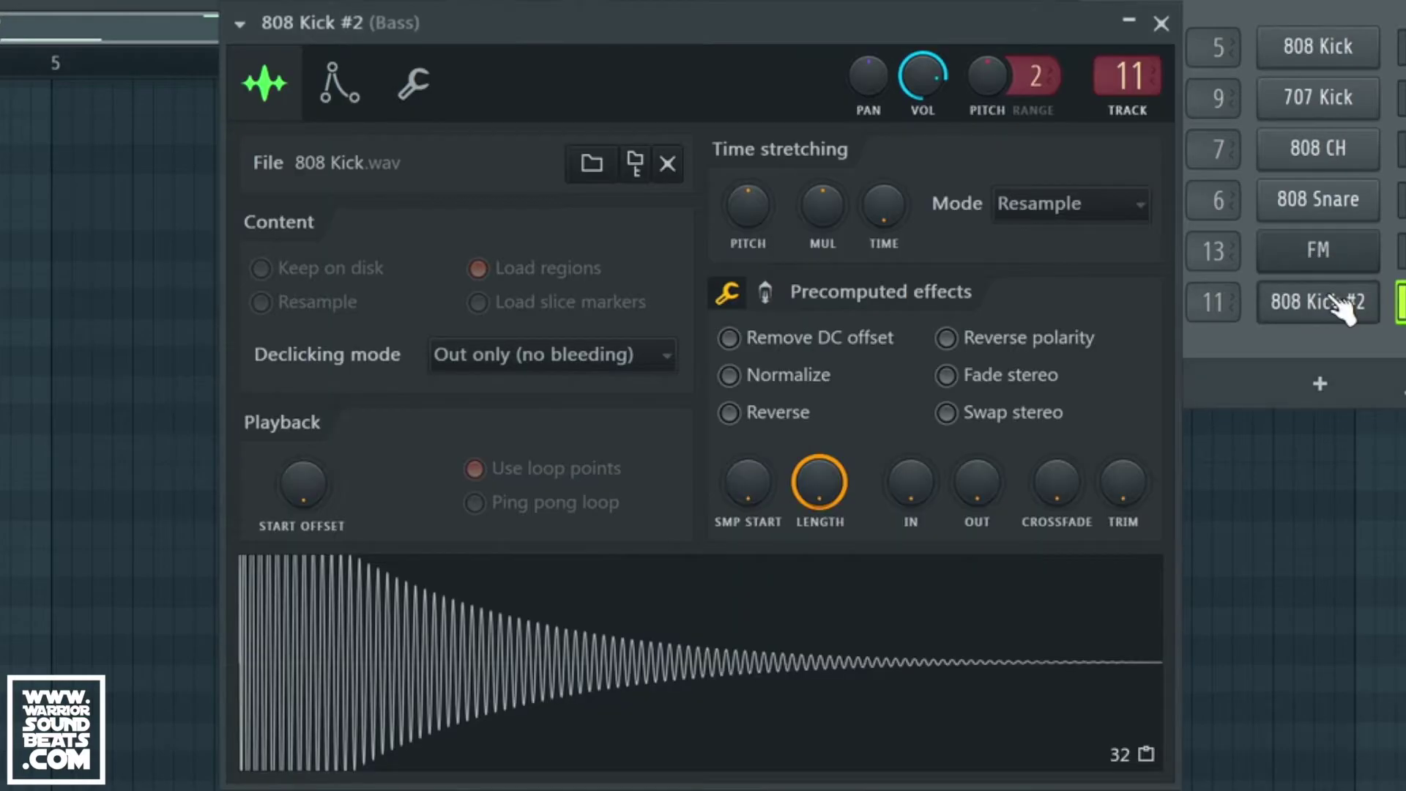
left_click_drag(1014, 575, 1005, 589)
left_click_drag(1054, 494, 1086, 554)
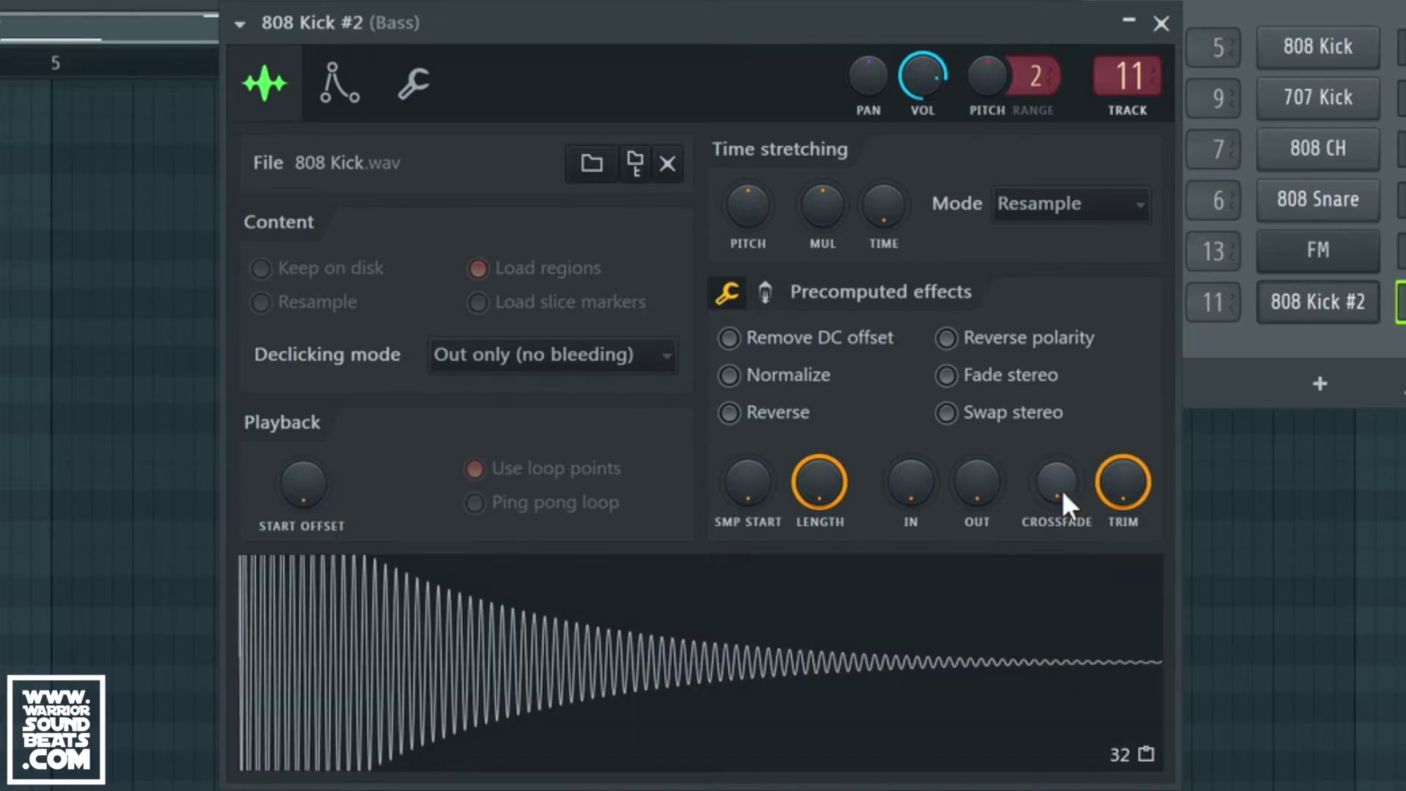
left_click_drag(1061, 490, 1061, 440)
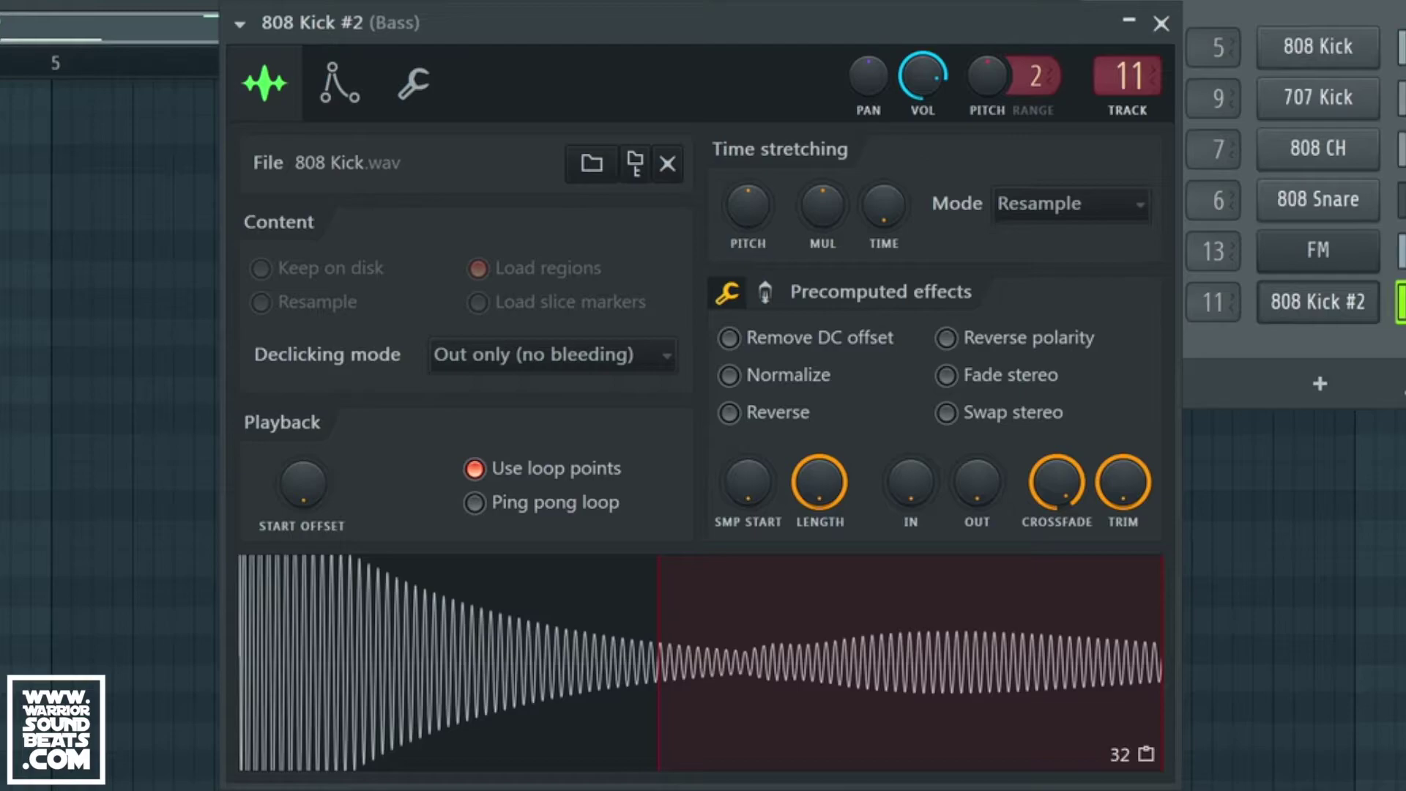
left_click(1161, 23)
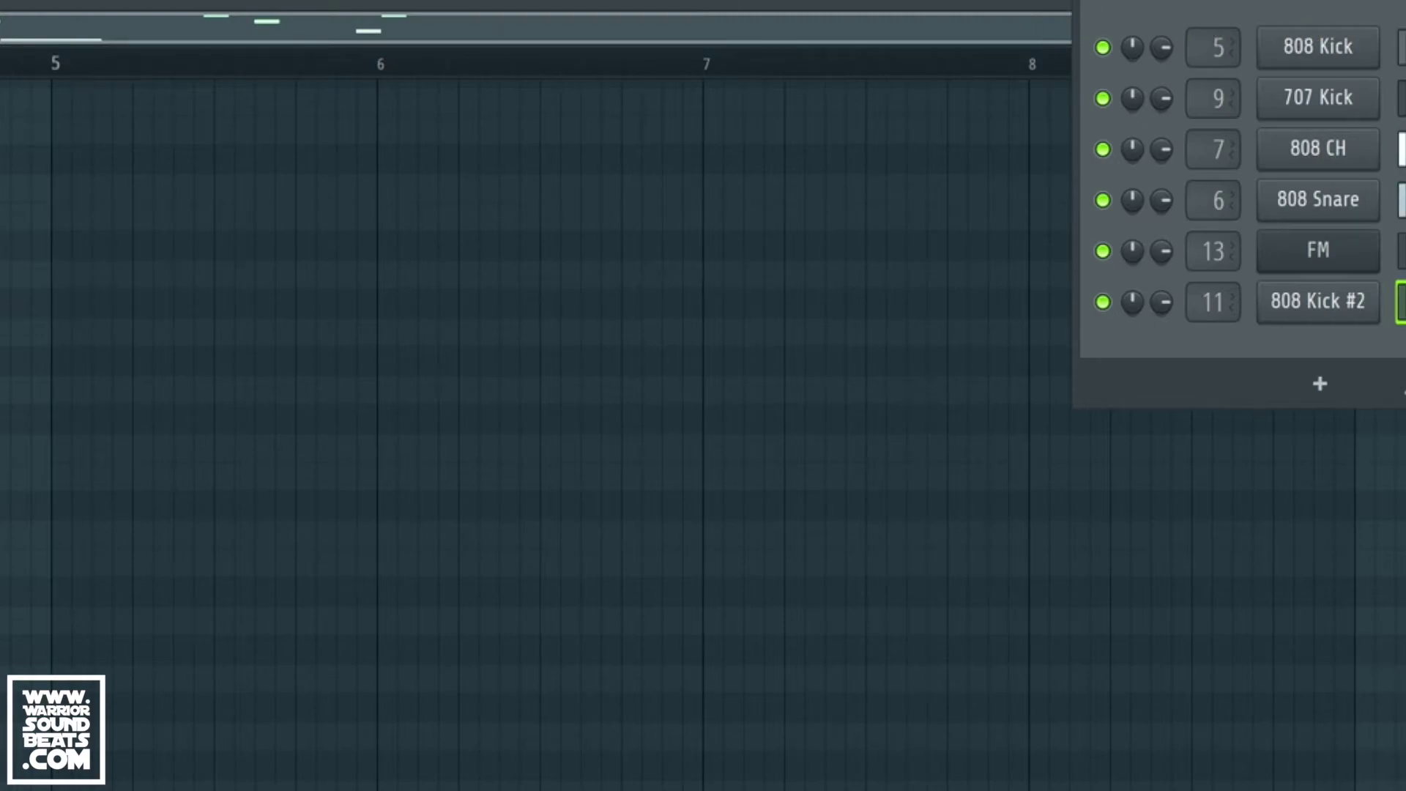
Step: Fill the playlist's Bass track with Bass clips up to the end of the other tracks and extend the time selection to match
key("F6")
key("F7")
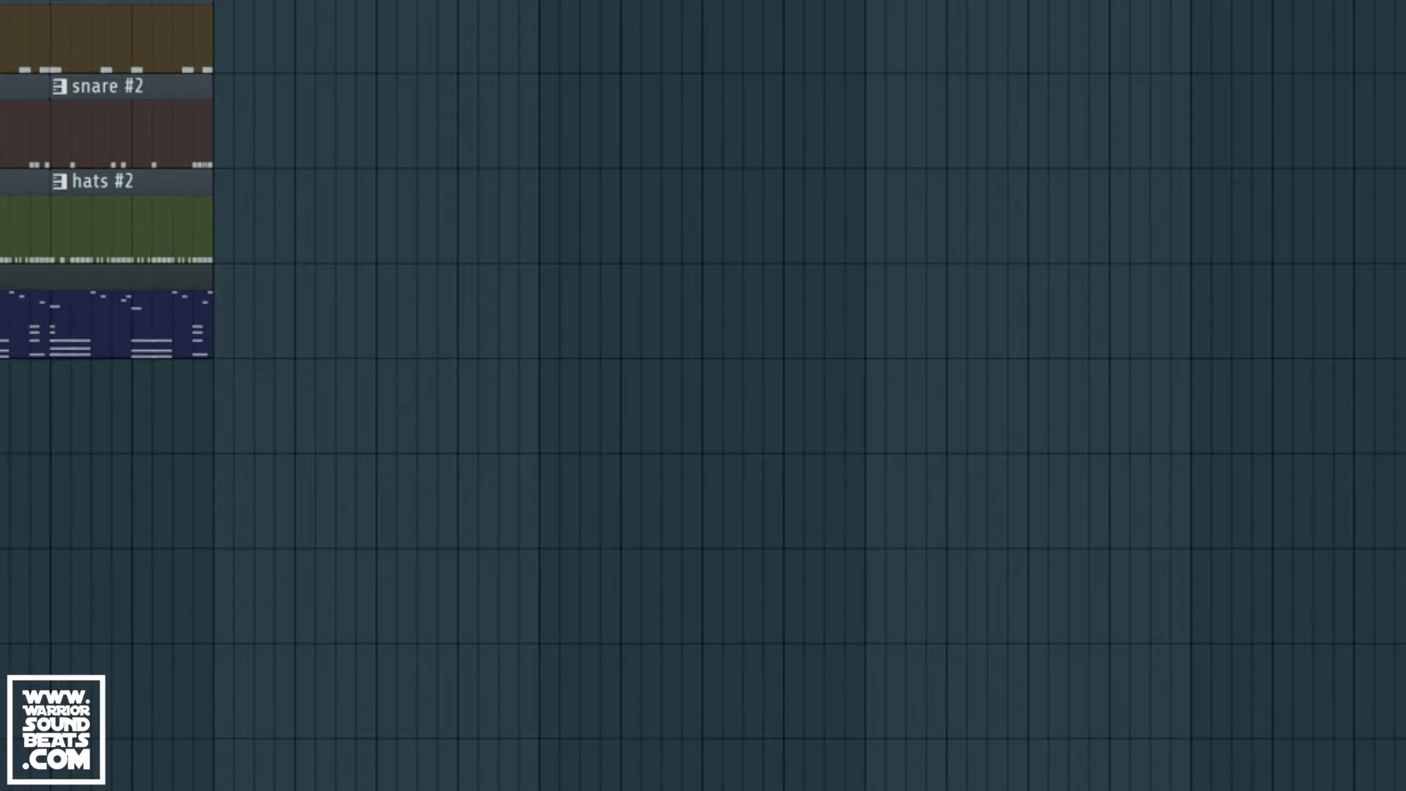
left_click(188, 442)
left_click_drag(2, 5, 220, 16)
right_click(286, 343)
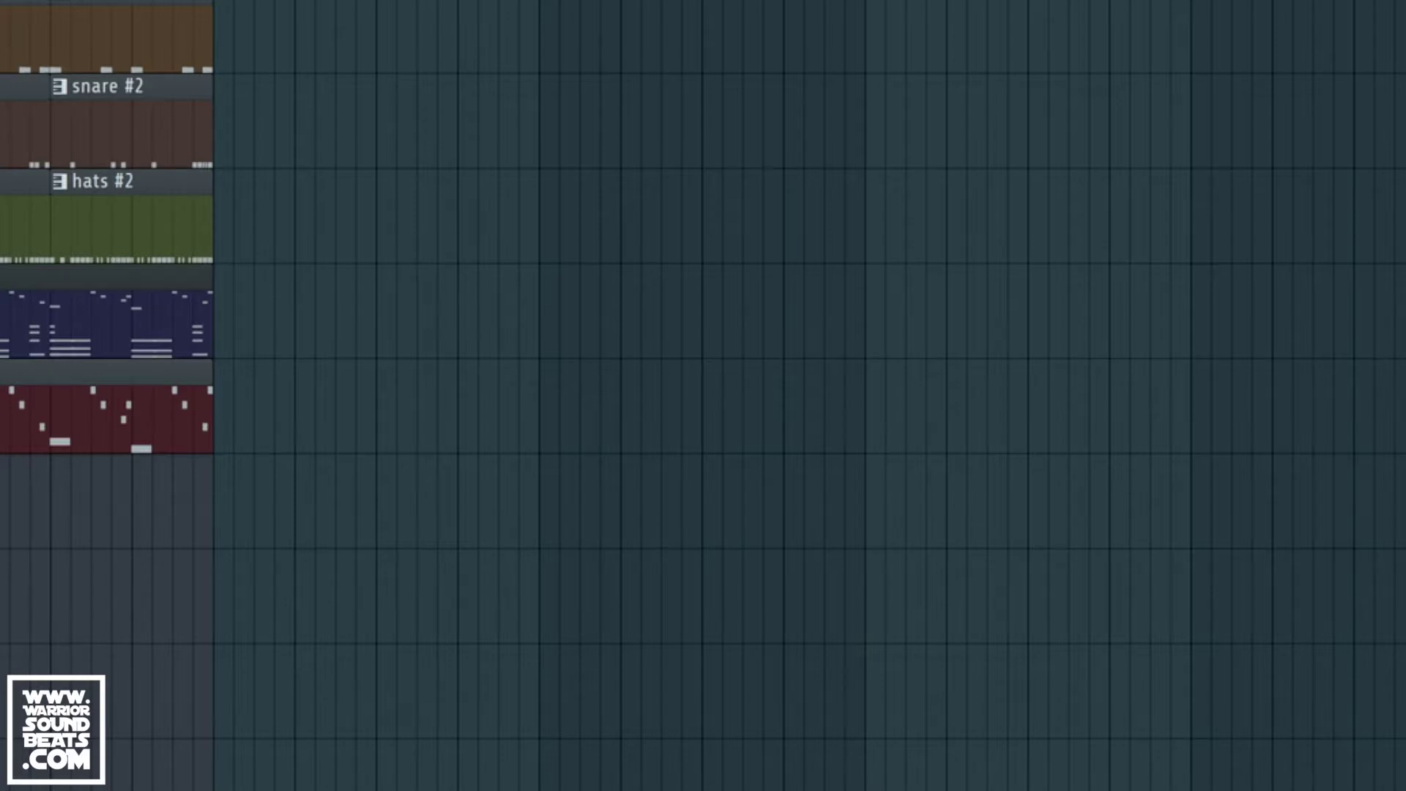
Step: Tune the 808 Kick #2 sample by trying root notes such as C6, D5 and D#5 during playback, settling on E5
key("ctrl+a")
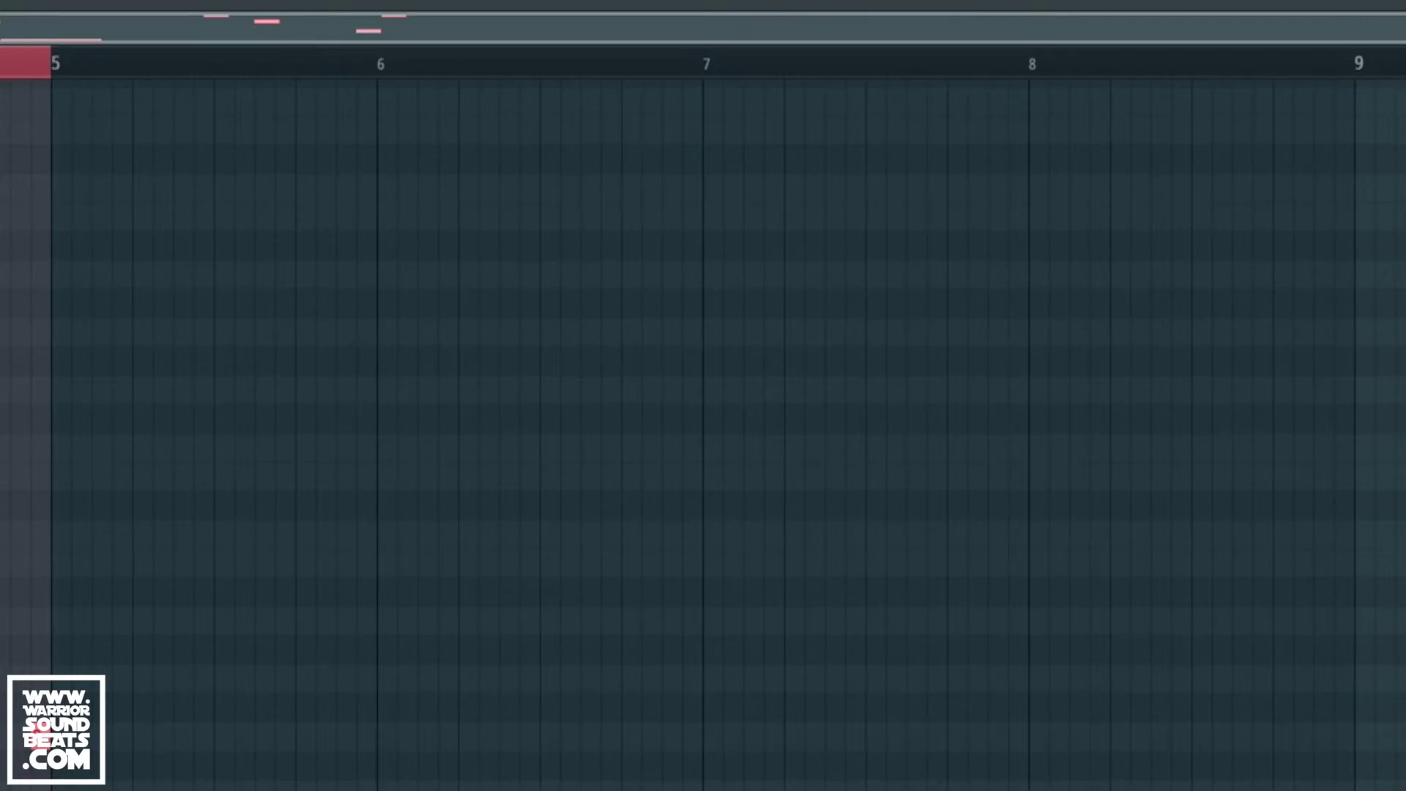
key("space")
key("F6")
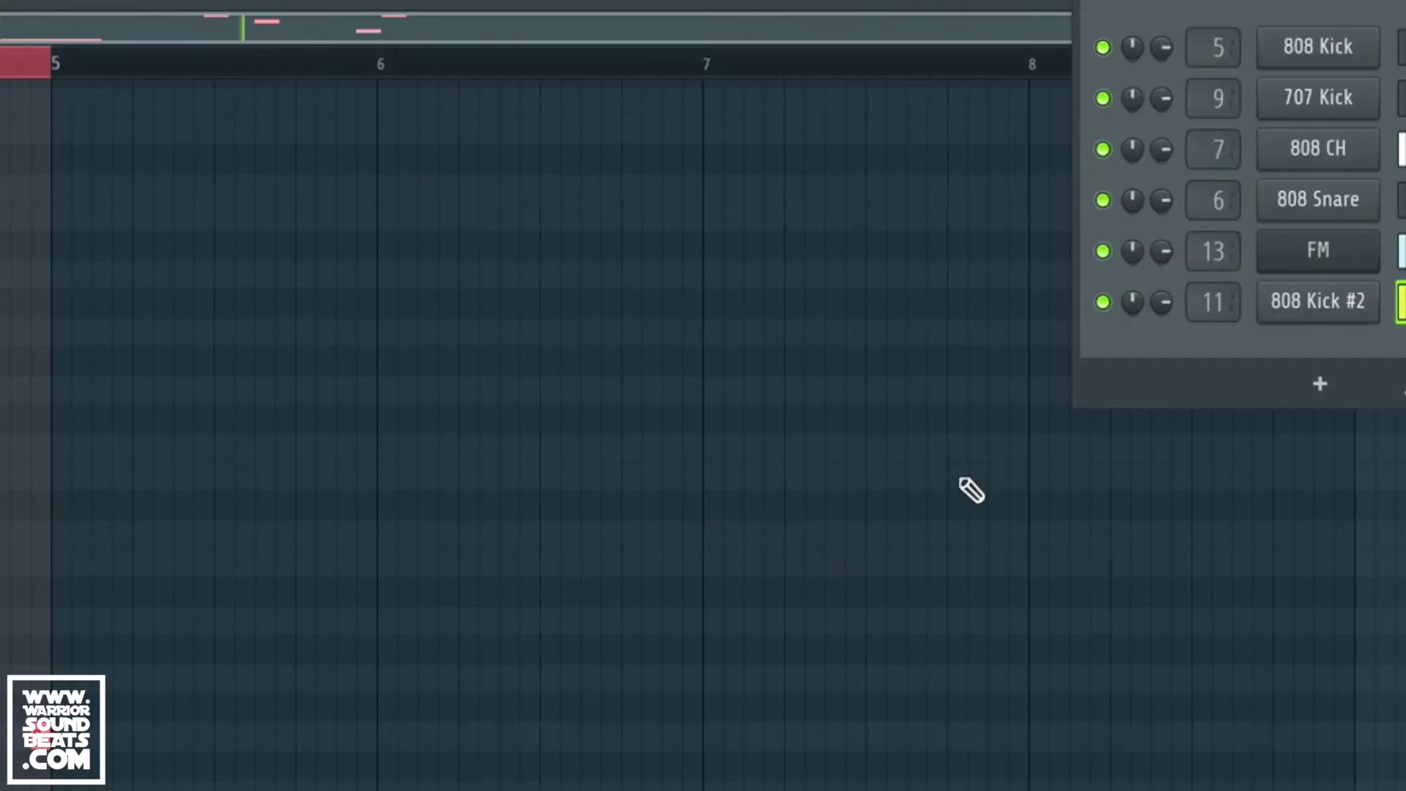
left_click(1318, 304)
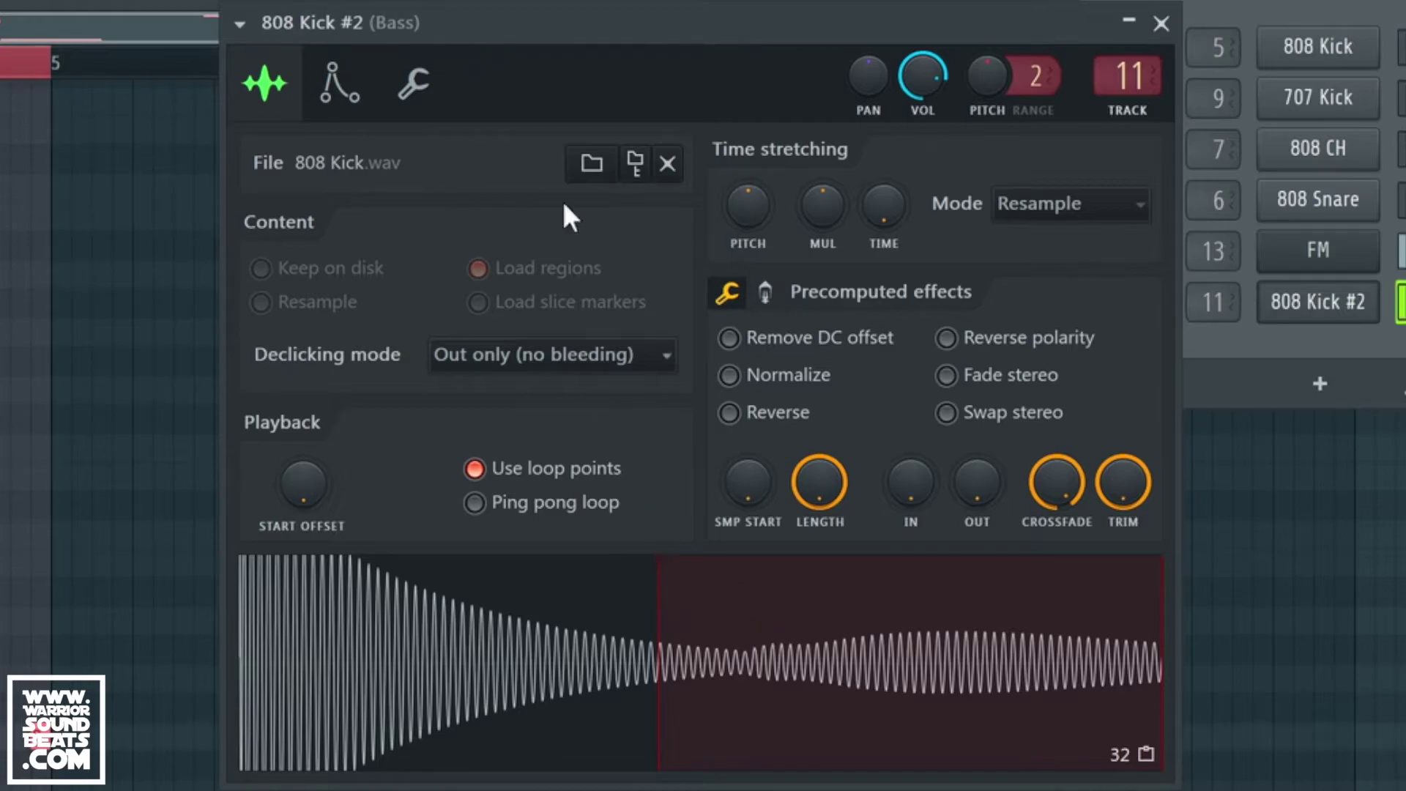
left_click(340, 82)
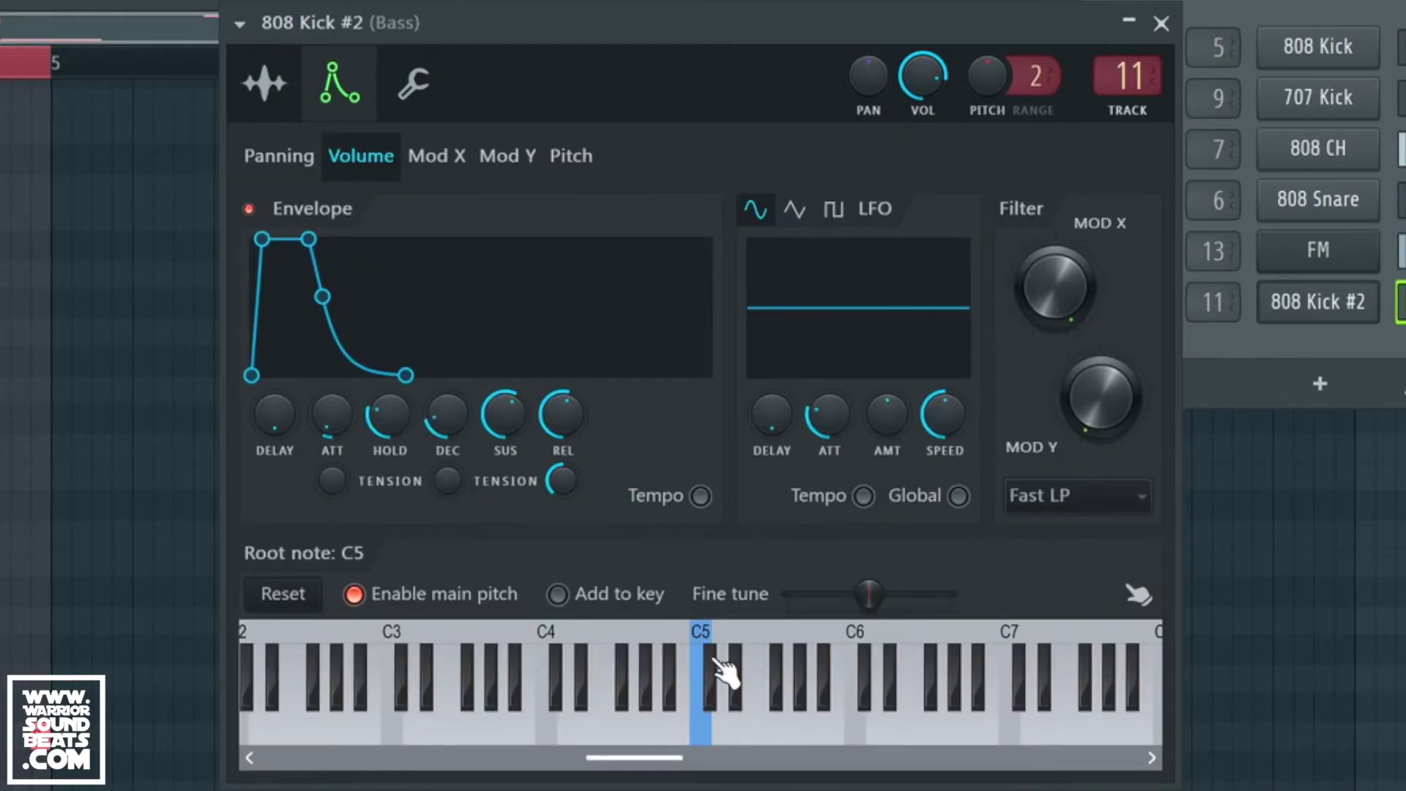
right_click(853, 644)
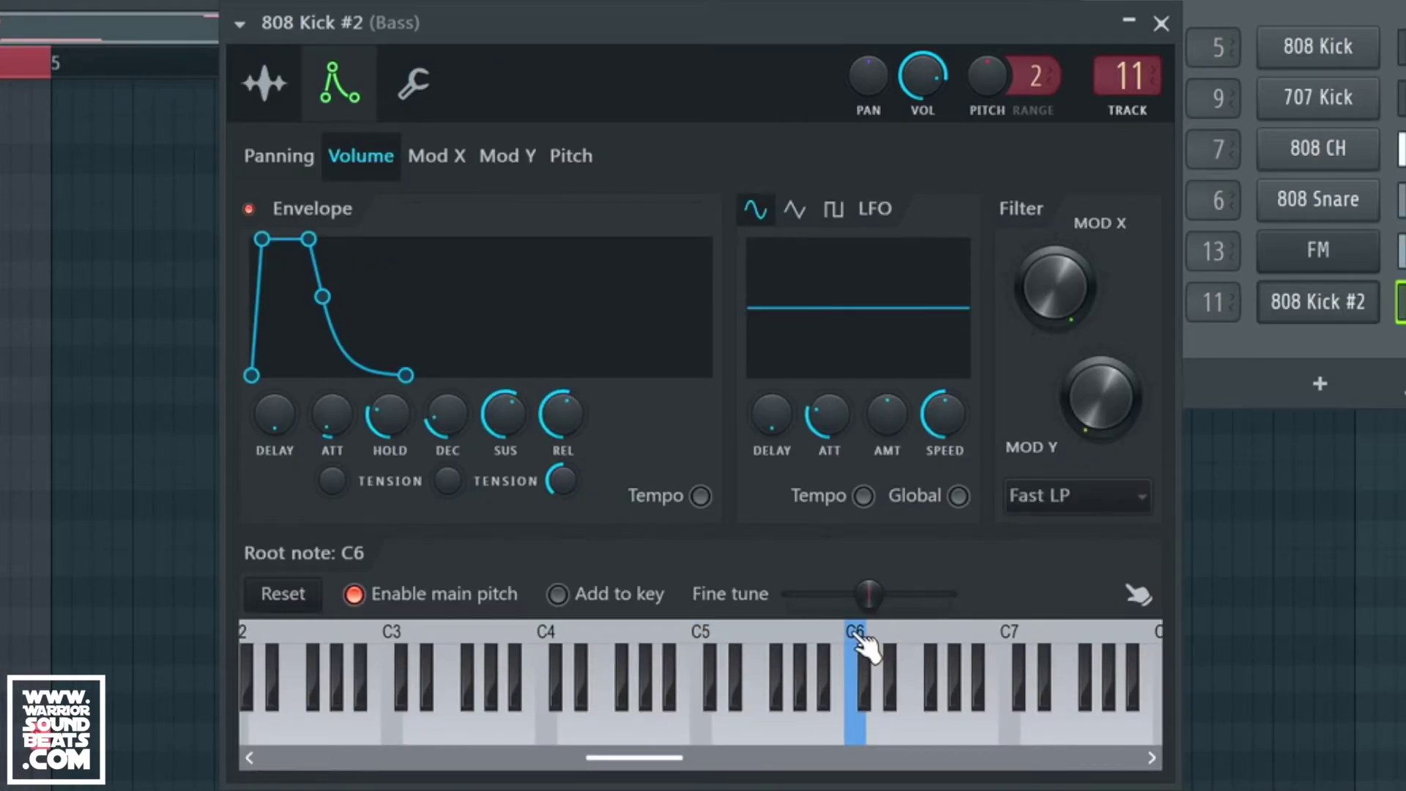
right_click(698, 634)
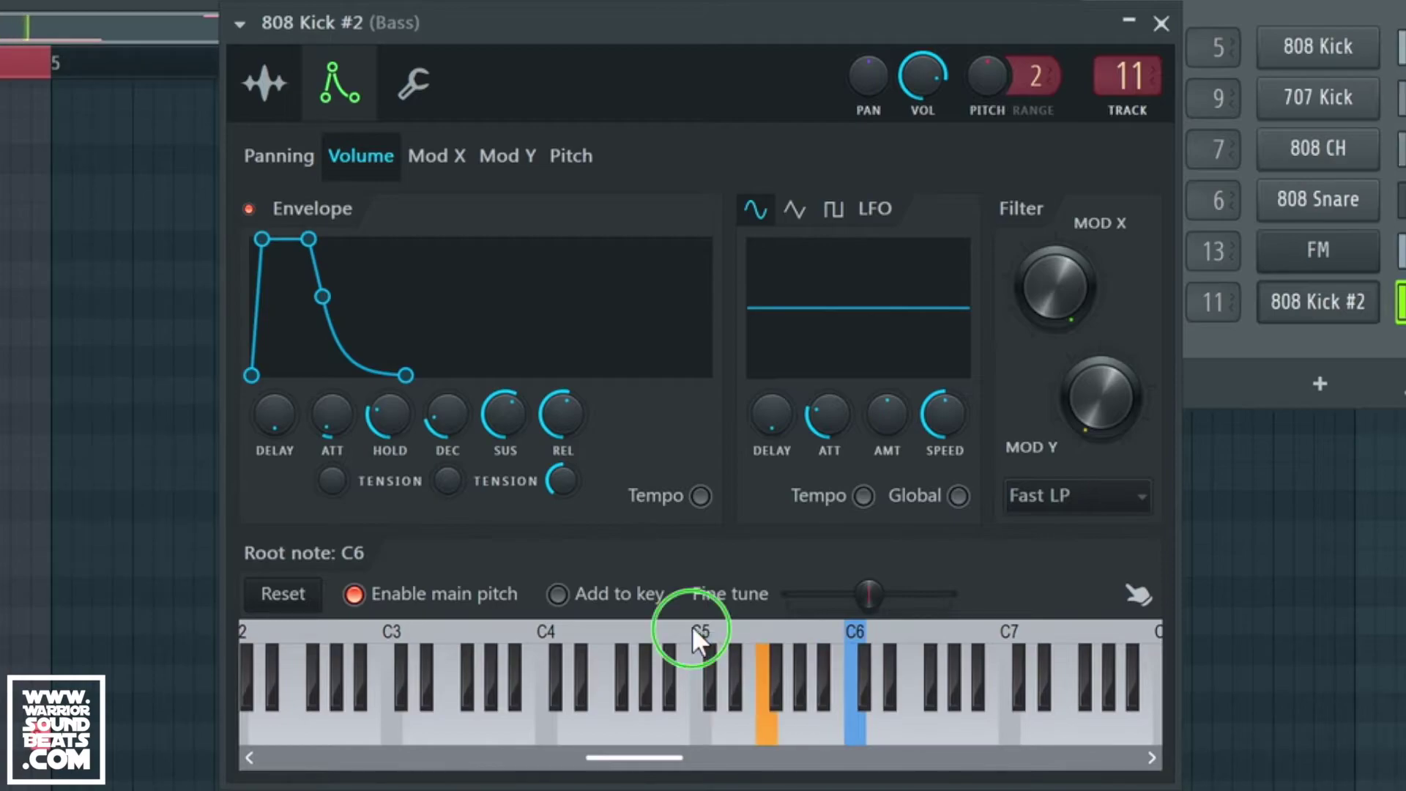
right_click(723, 664)
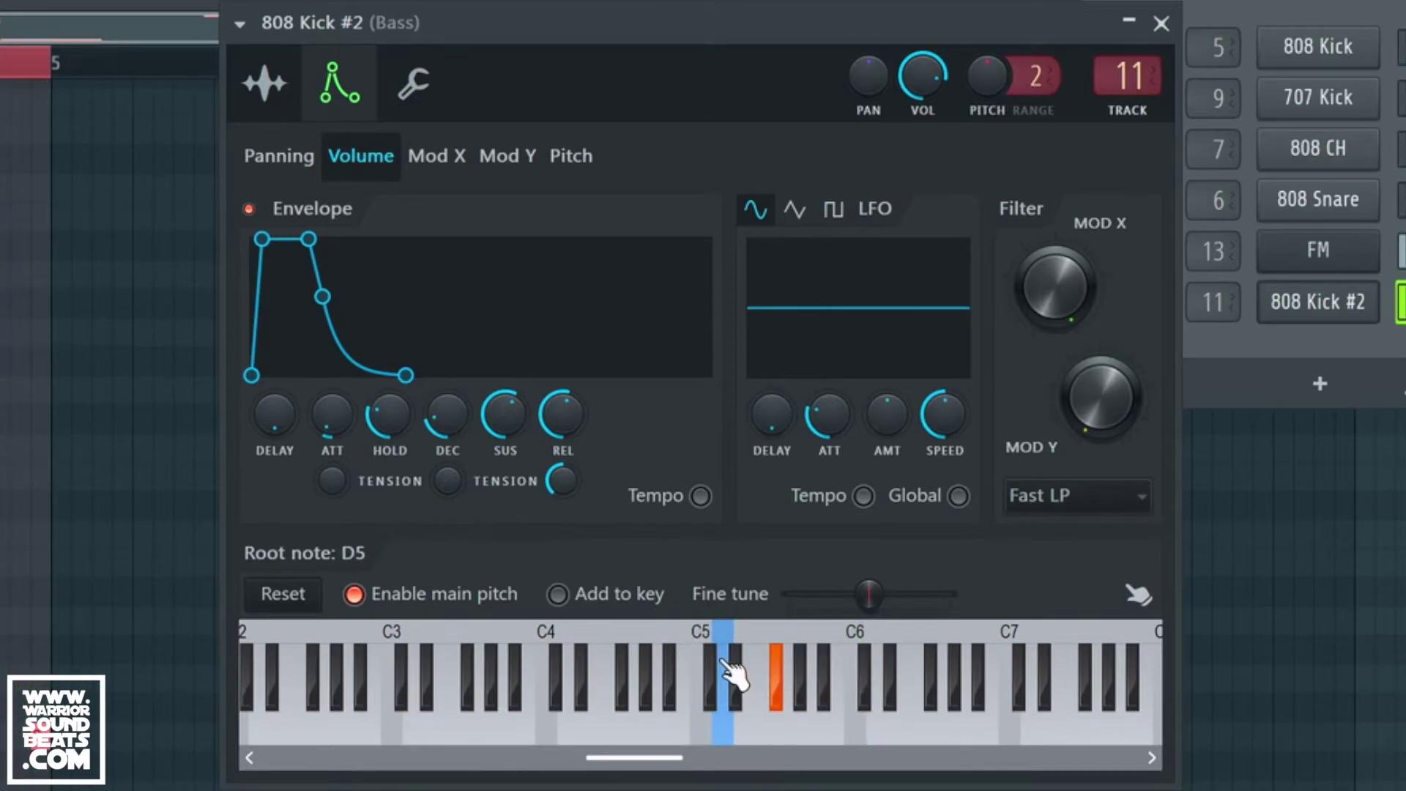
right_click(755, 668)
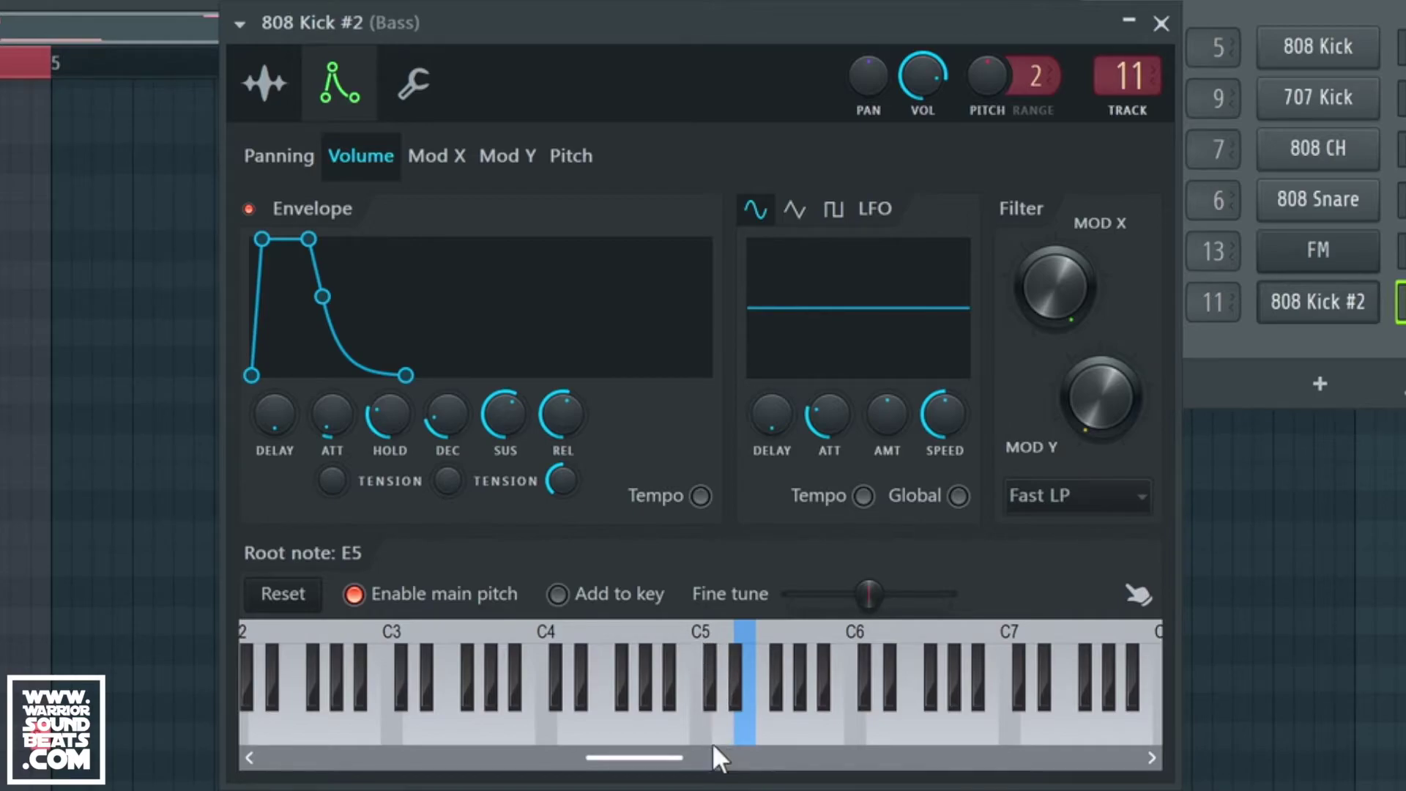
right_click(740, 634)
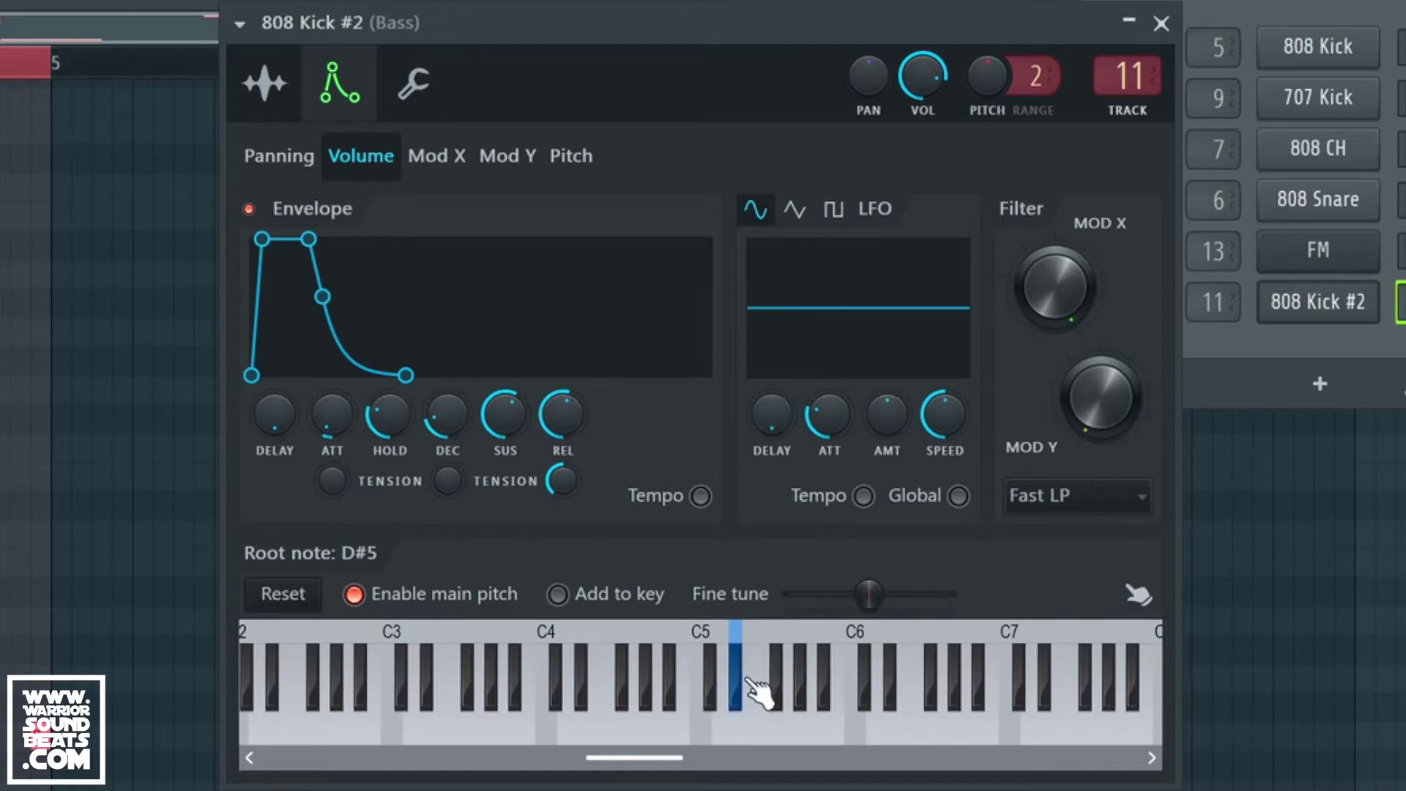
right_click(744, 726)
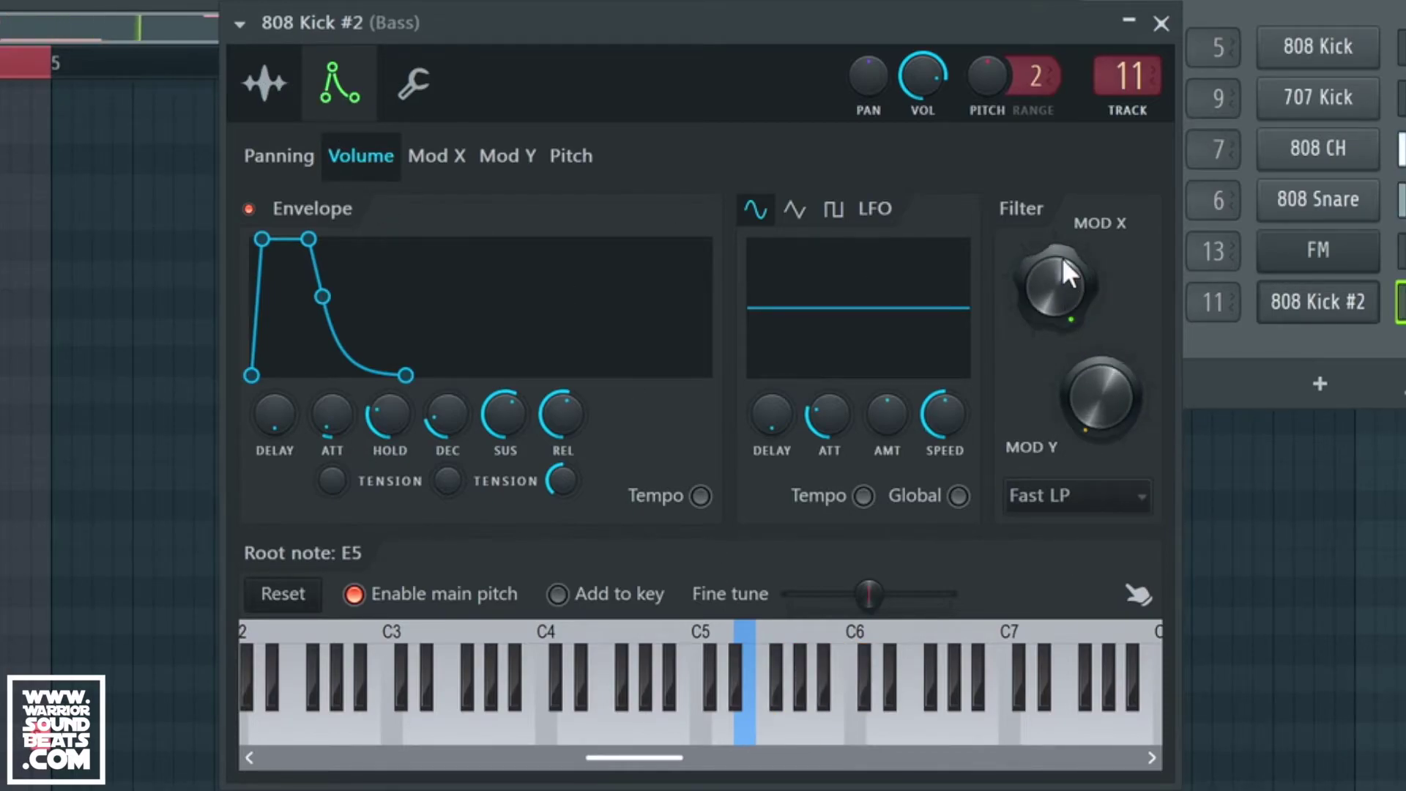
left_click_drag(1060, 276, 1057, 276)
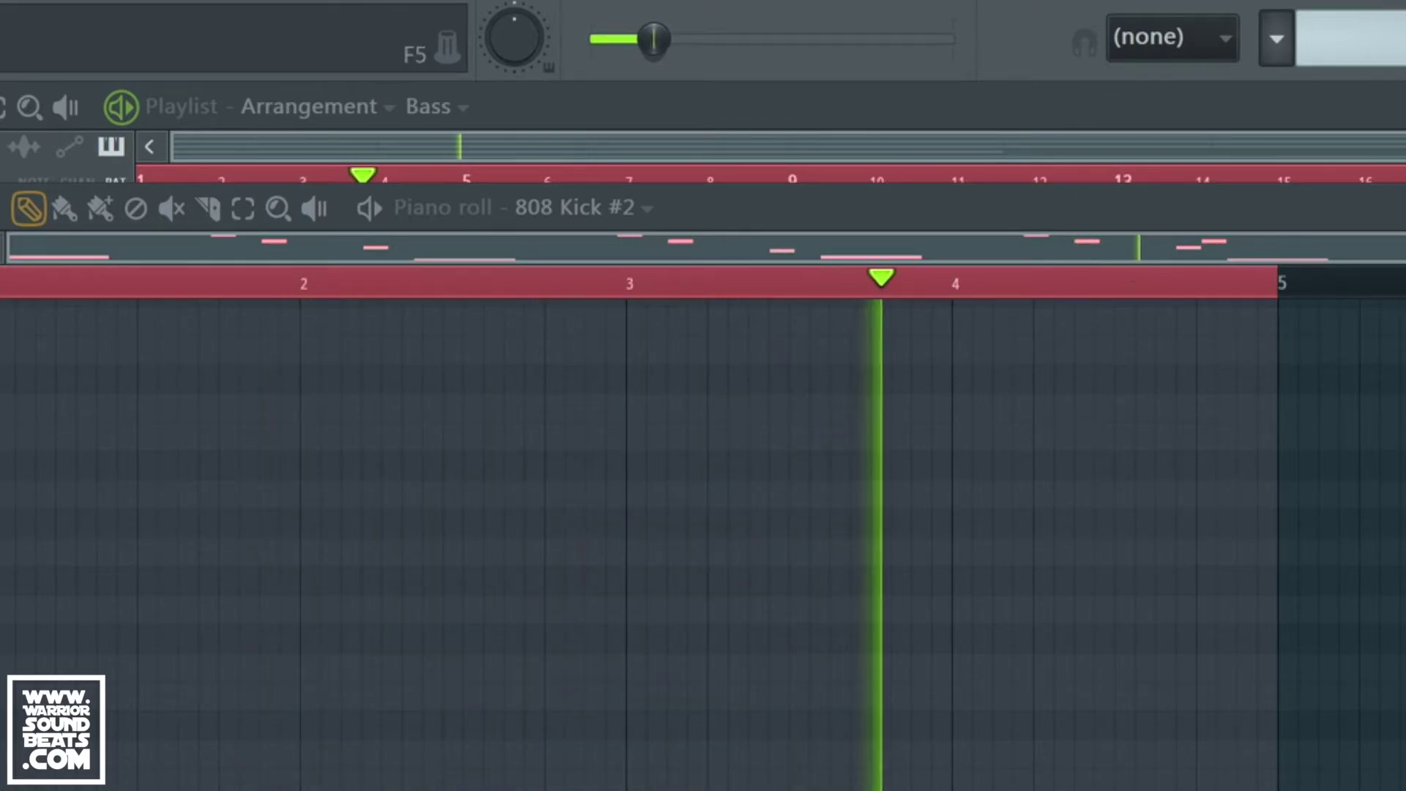
Step: Try all the piano #2 notes one octave lower during playback and return them to their original octave
key("F5")
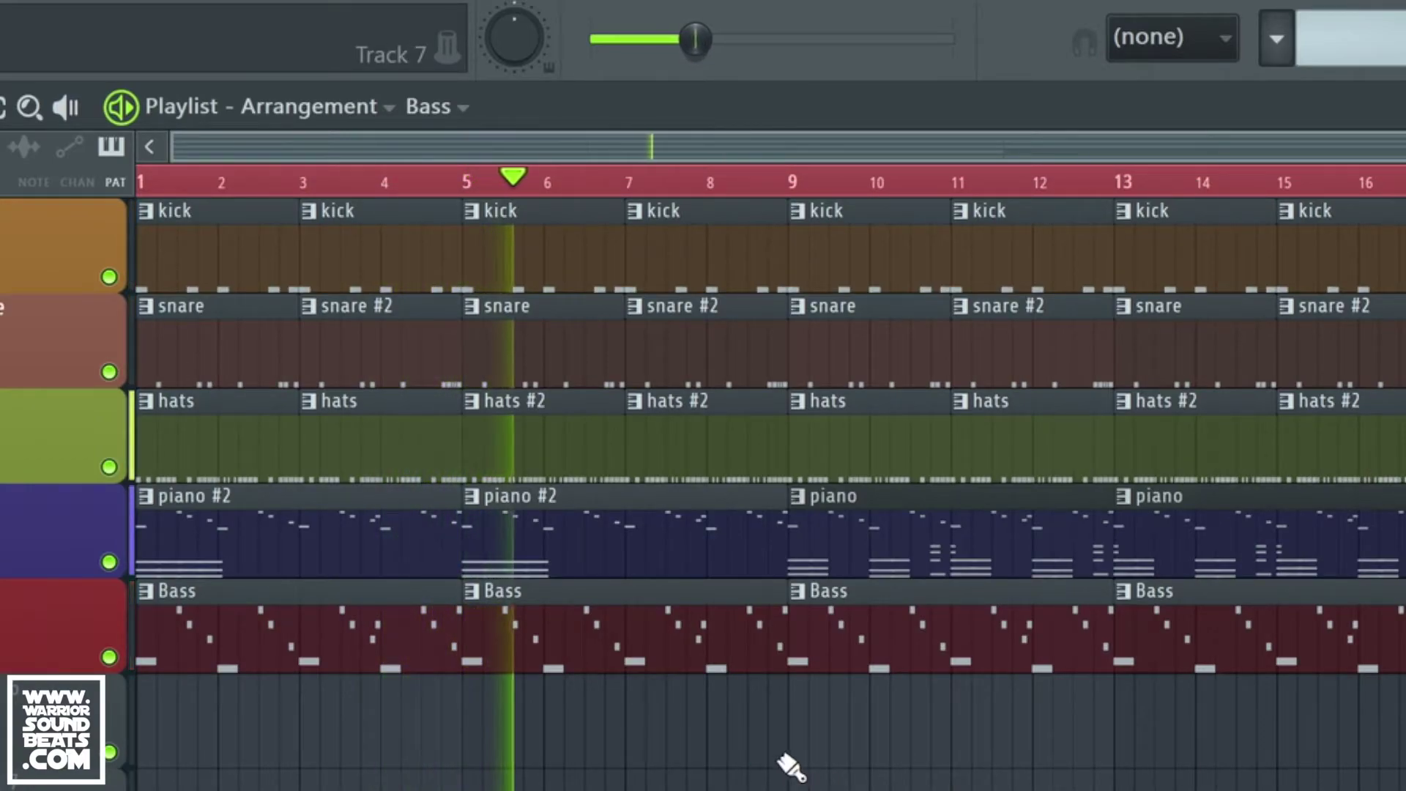
scroll(673, 699, "down", 1)
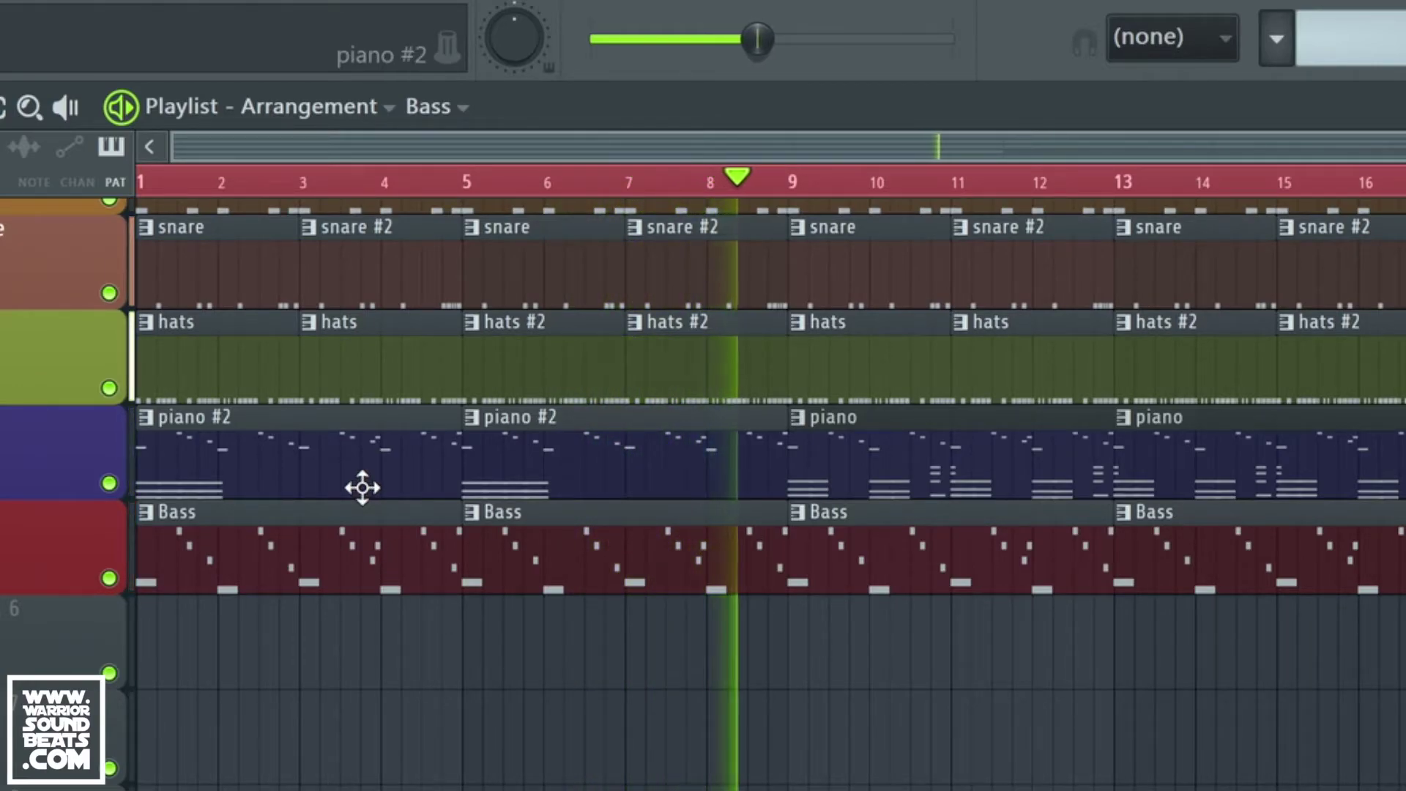
key("space")
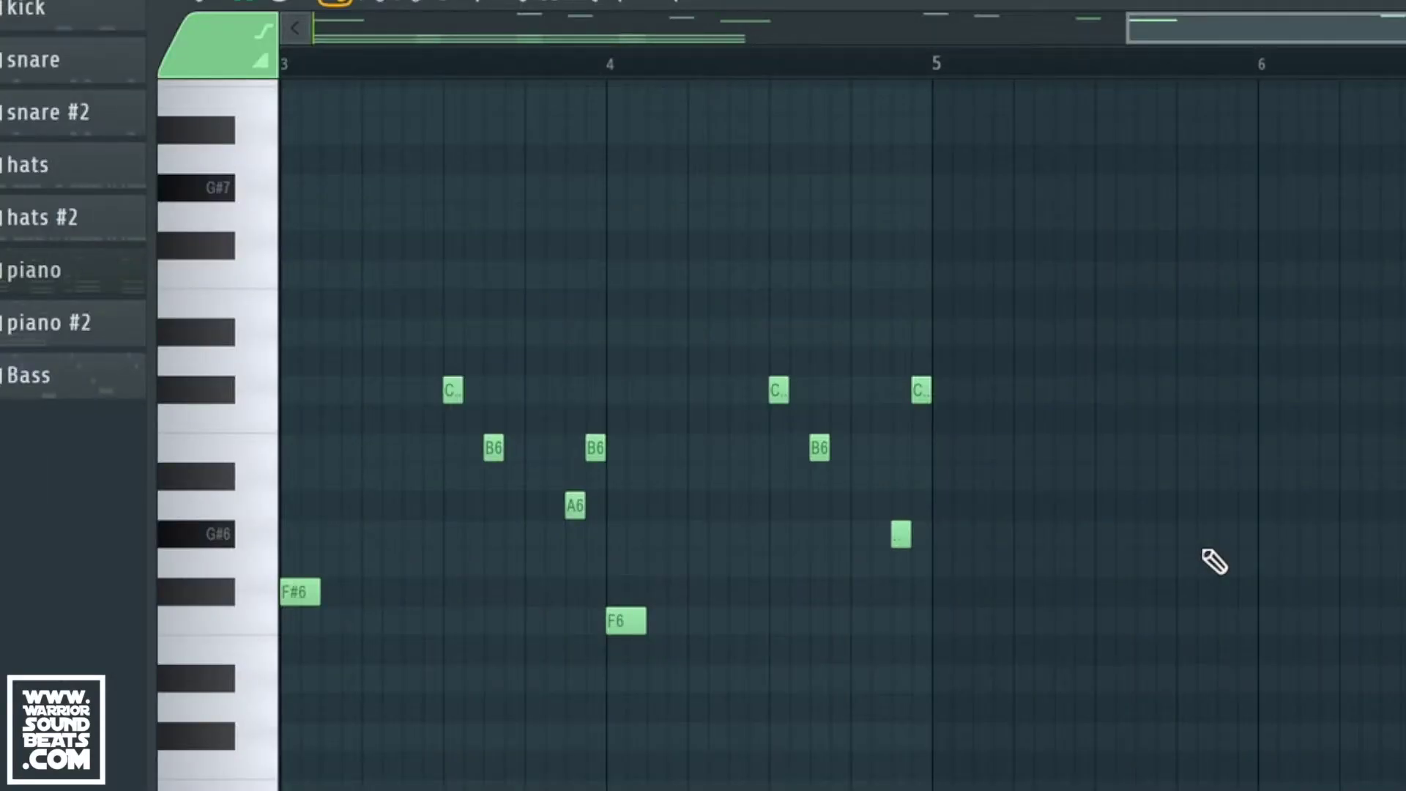
scroll(1212, 761, "right", 1)
key("ctrl+a")
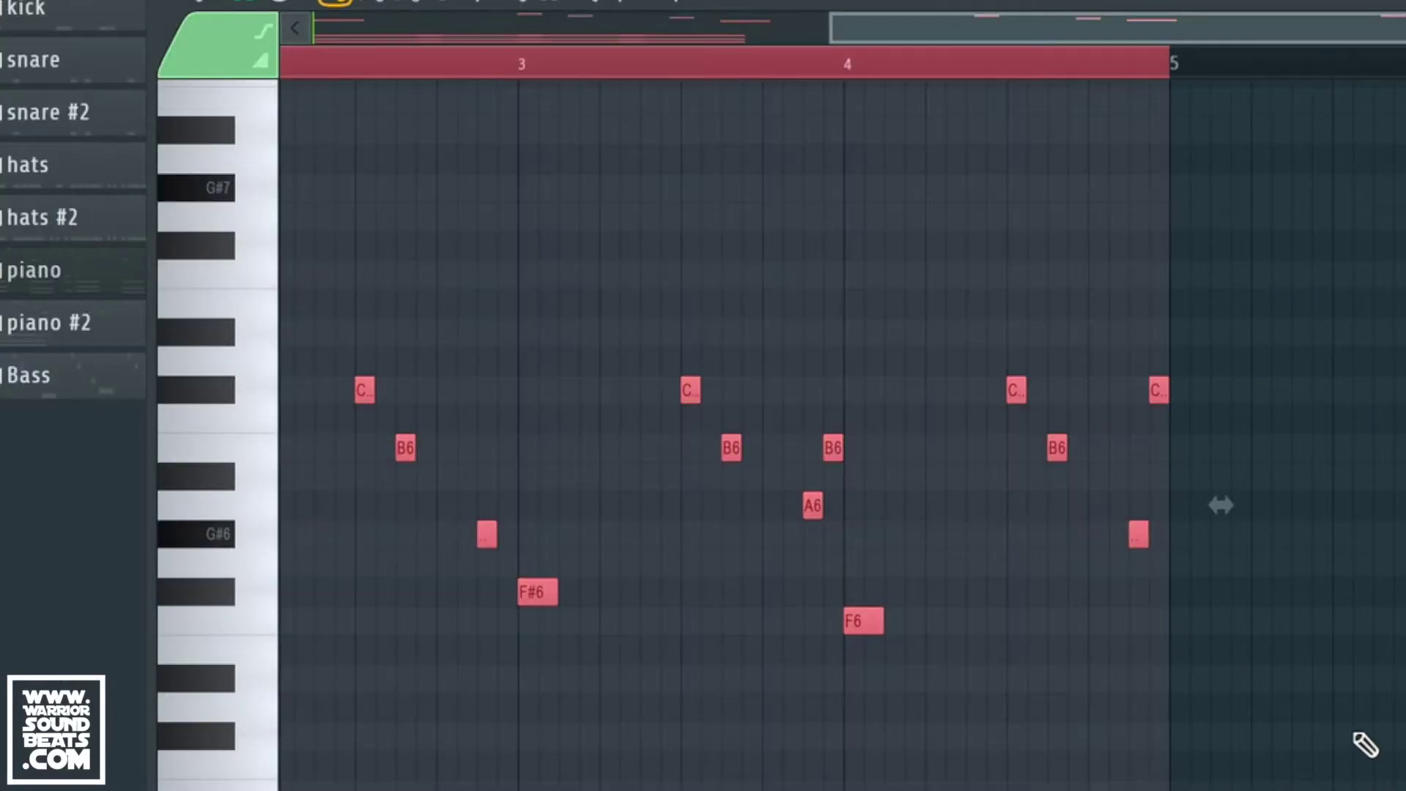
key("ctrl+Down")
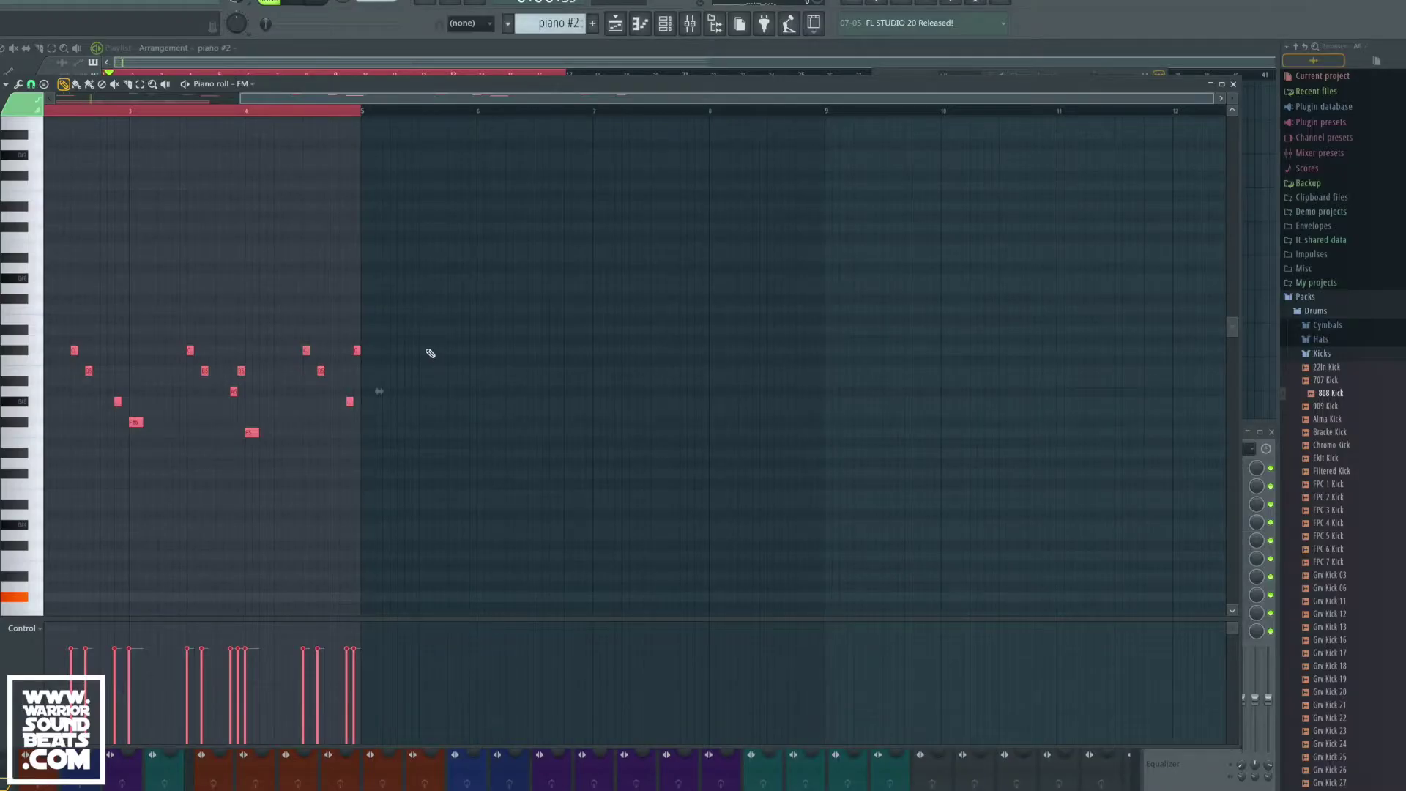
key("space")
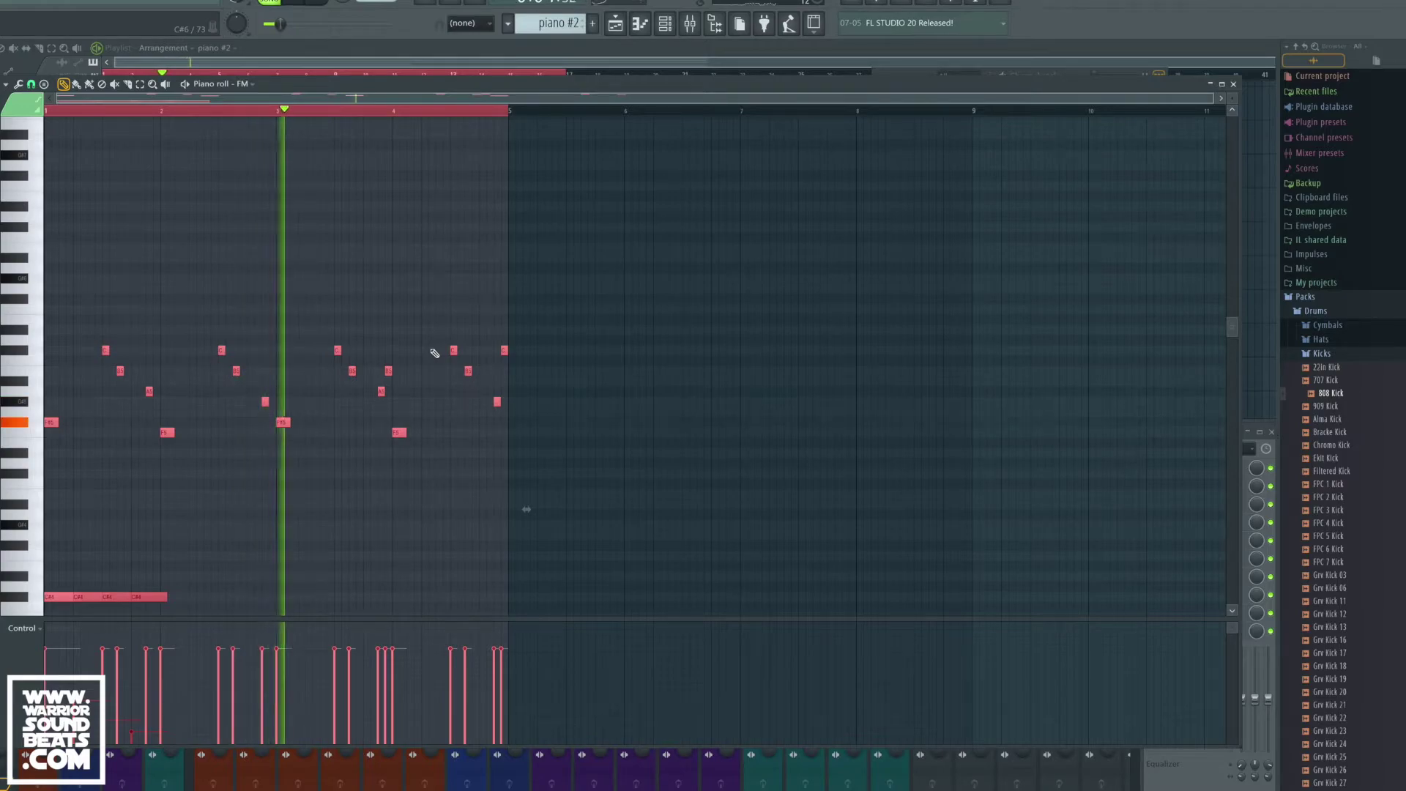
scroll(434, 353, "up", 2)
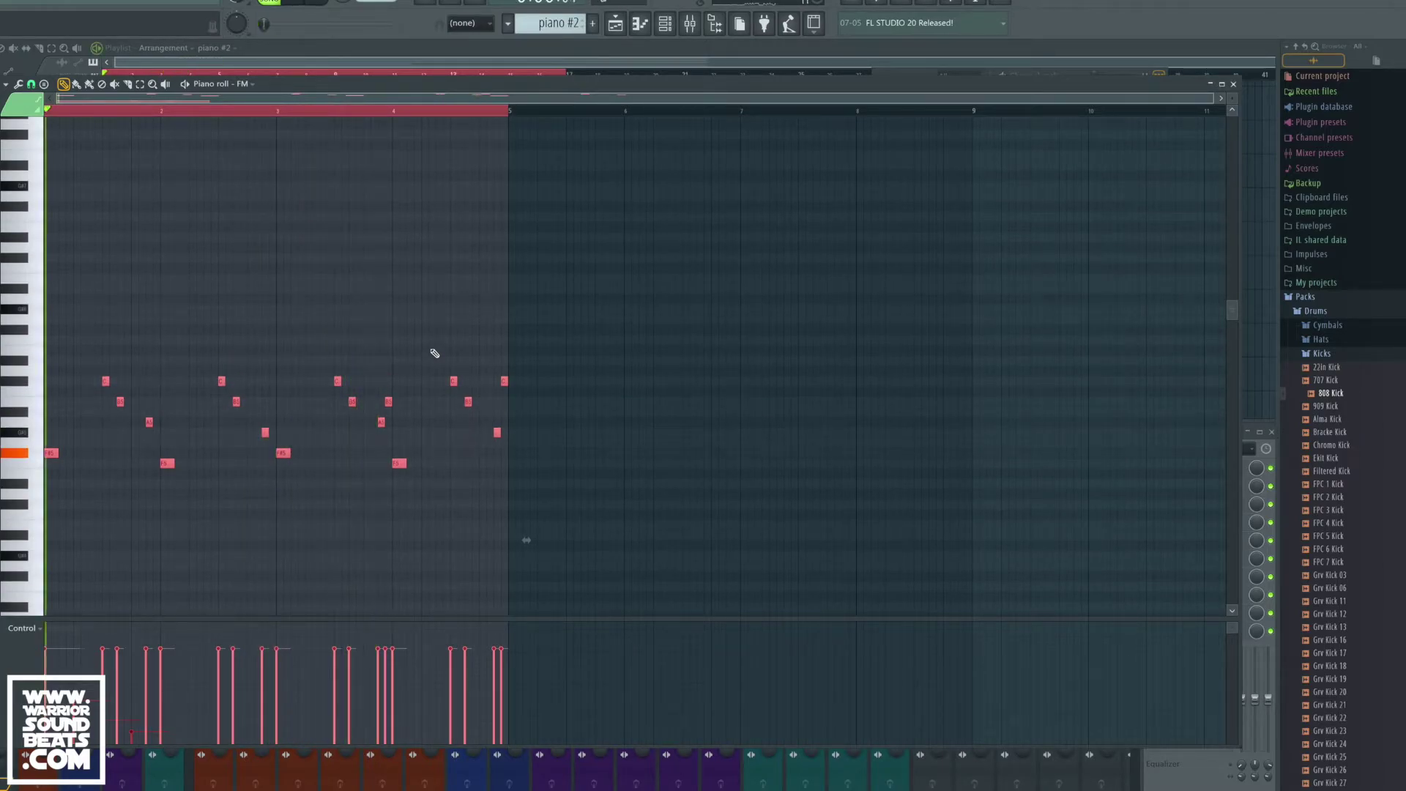
scroll(434, 353, "down", 10)
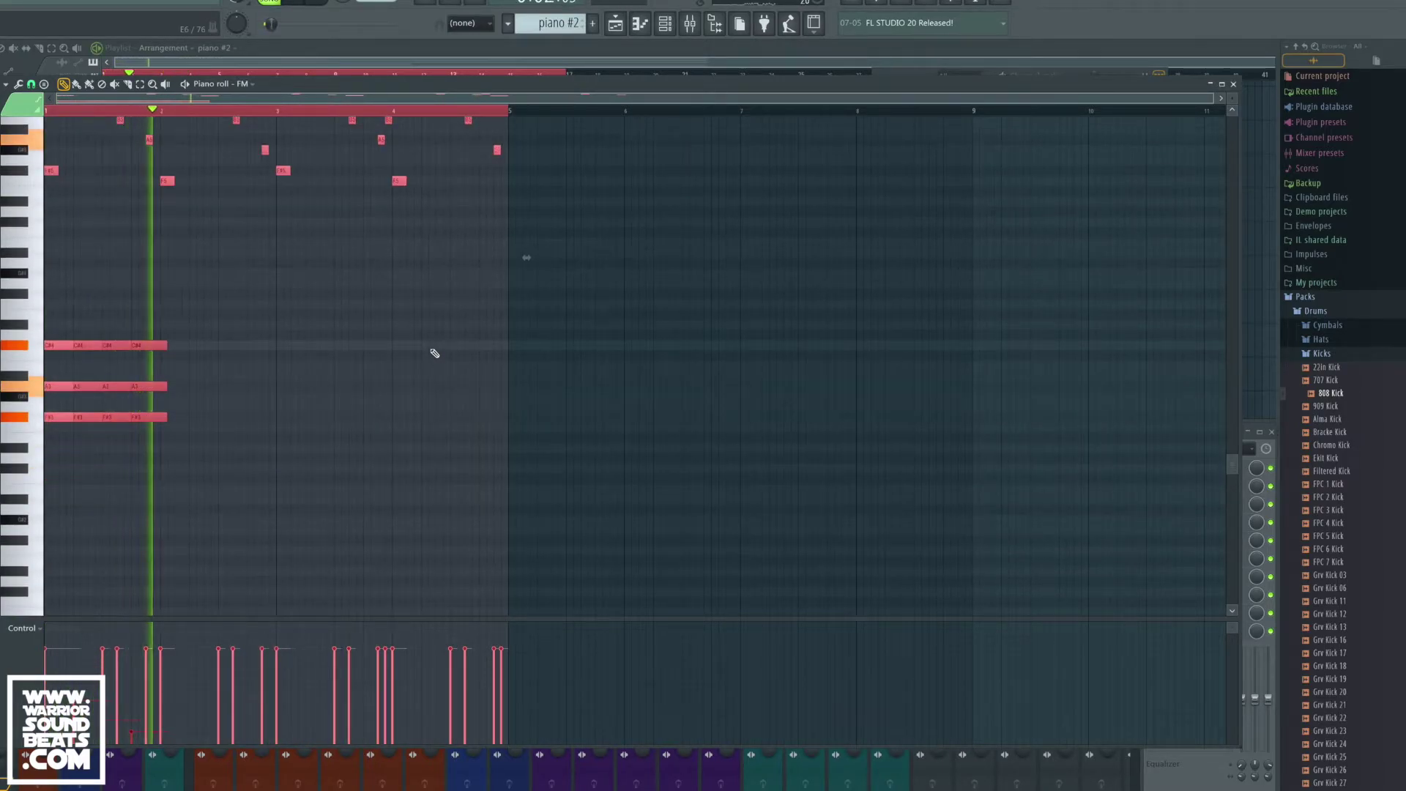
key("ctrl+Up")
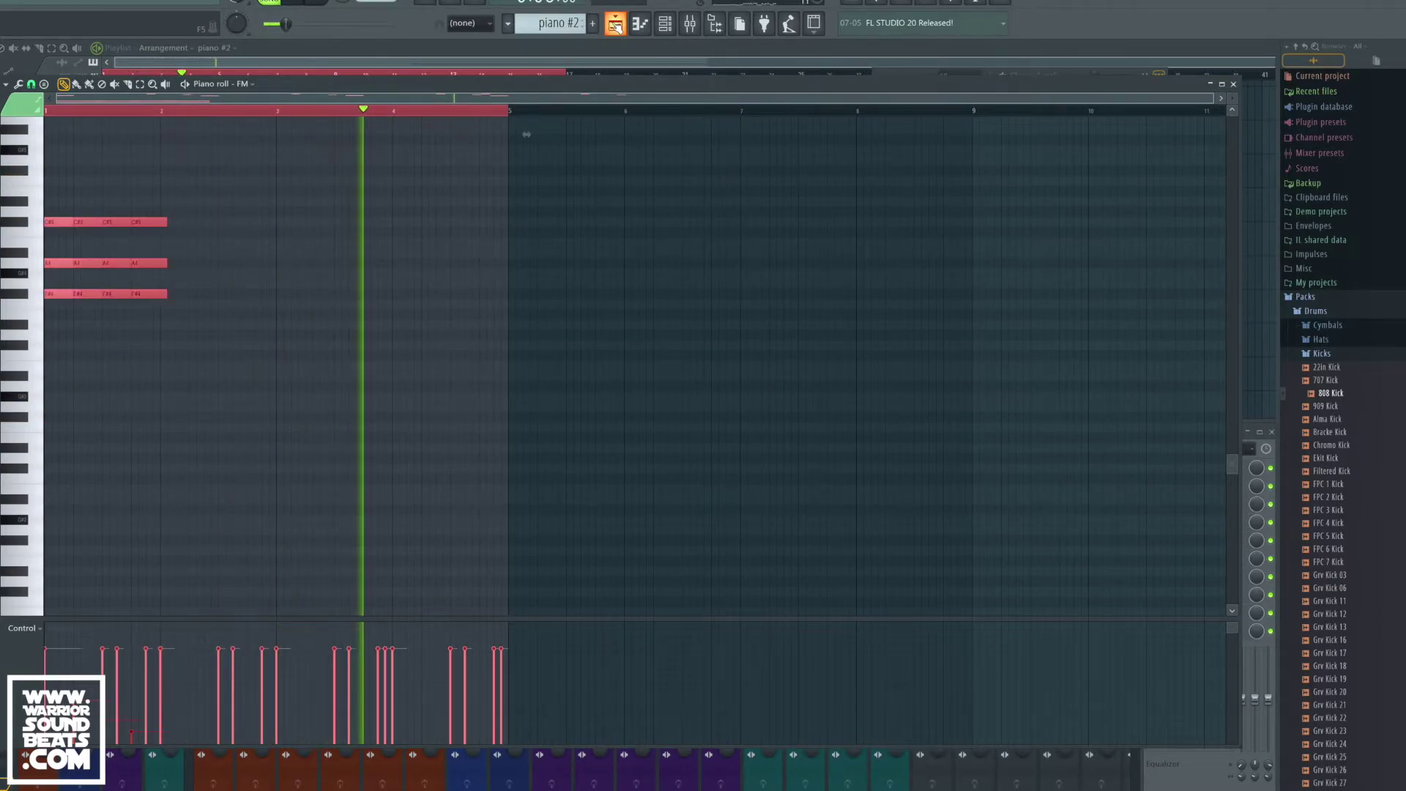
Step: Replace the FM channel's instrument with FL Keys in the channel rack and close the FL Keys window
key("F5")
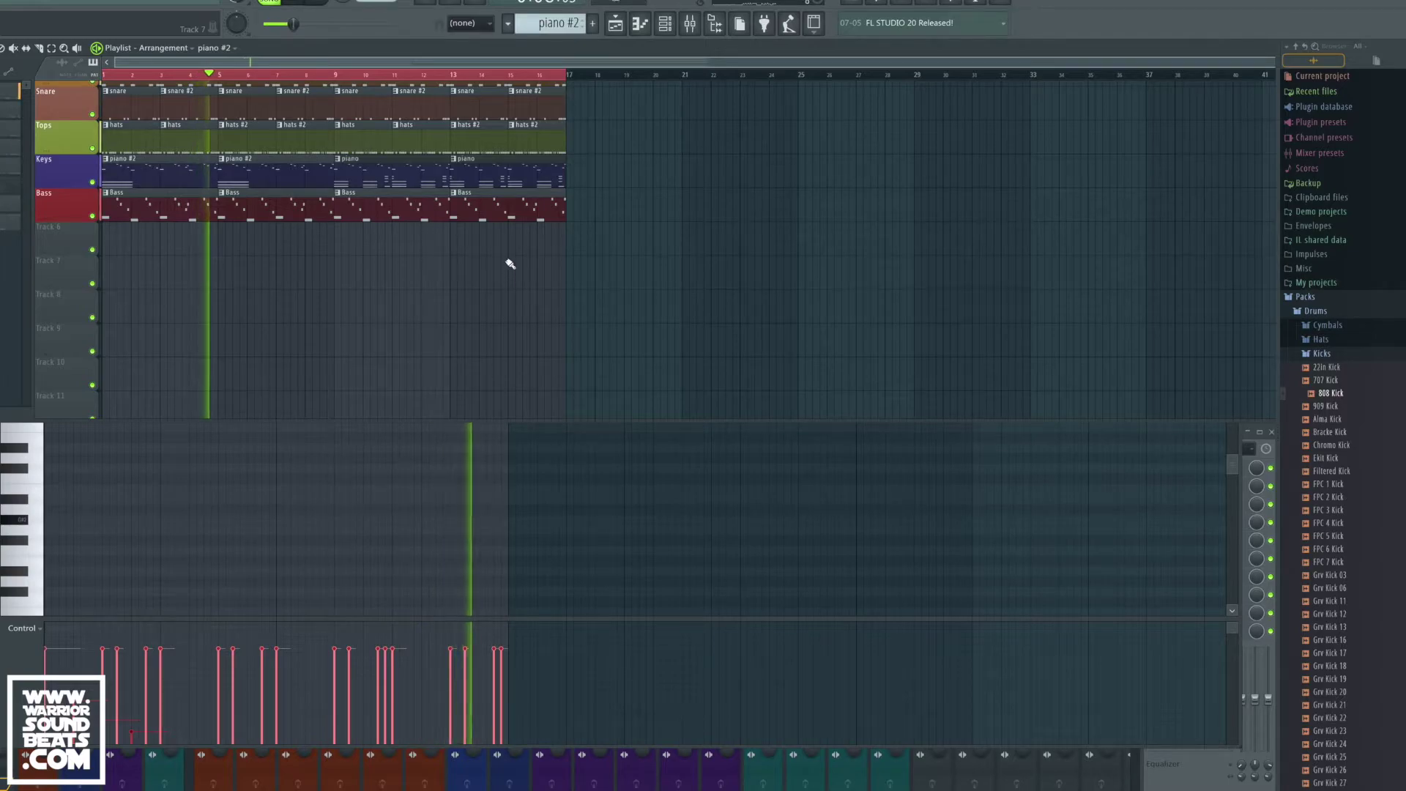
key("space")
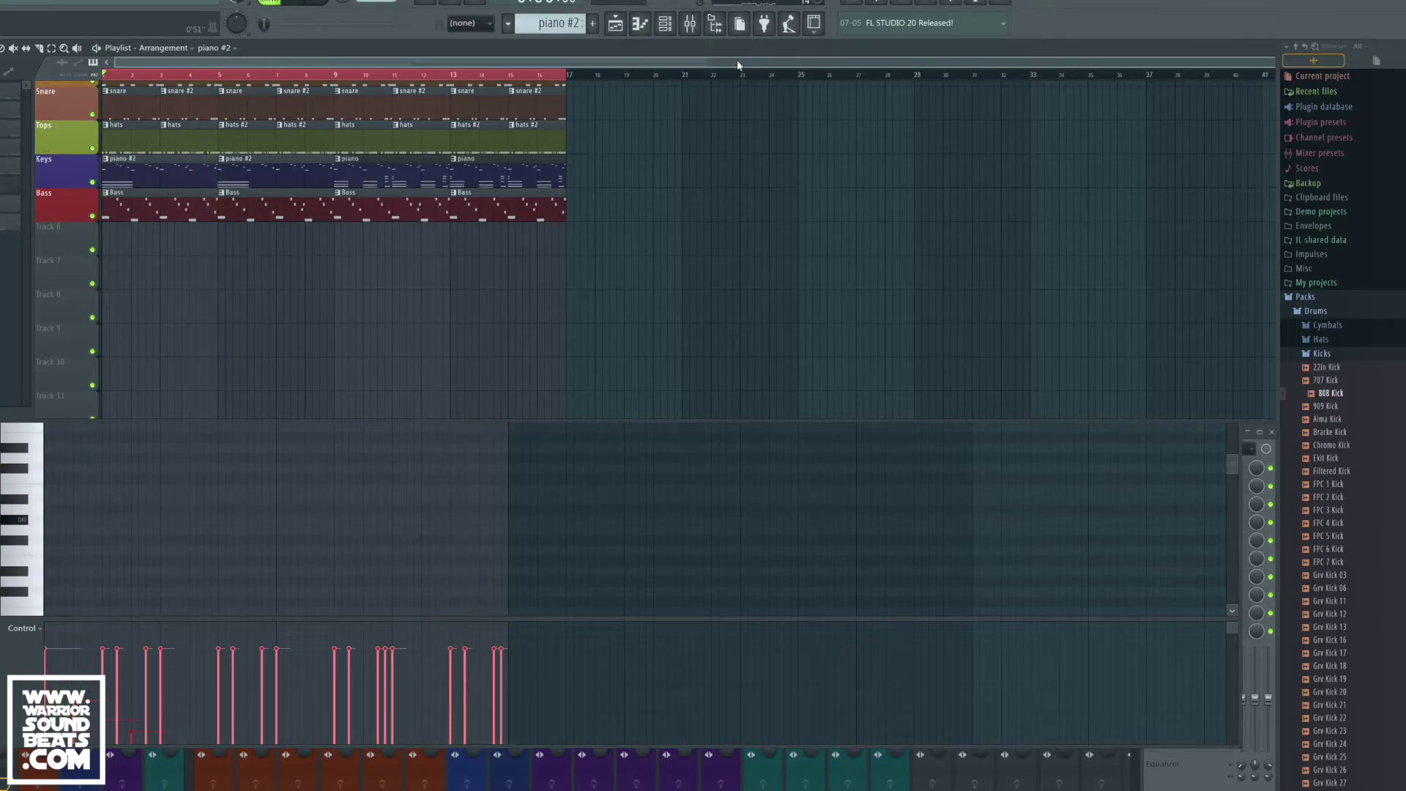
left_click(666, 32)
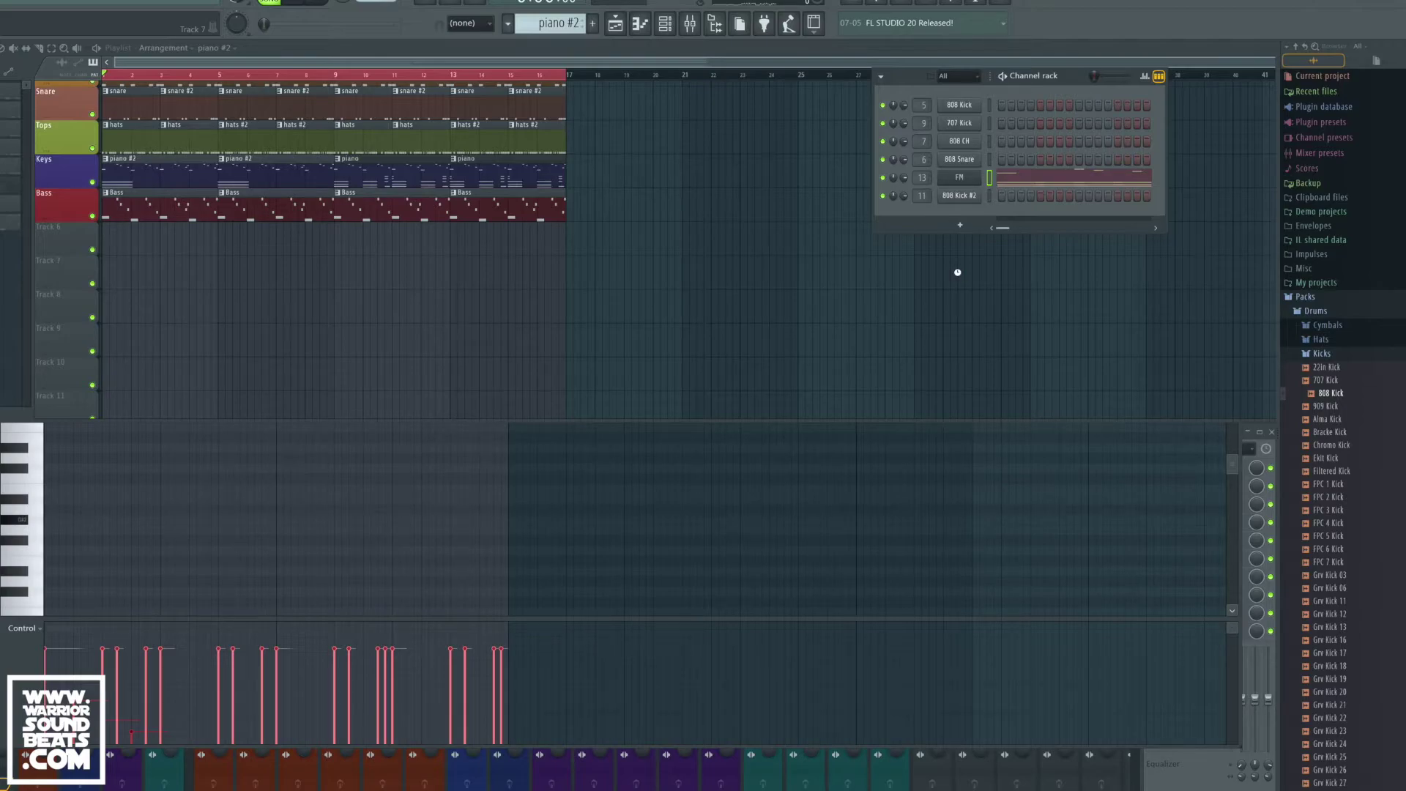
key("F8")
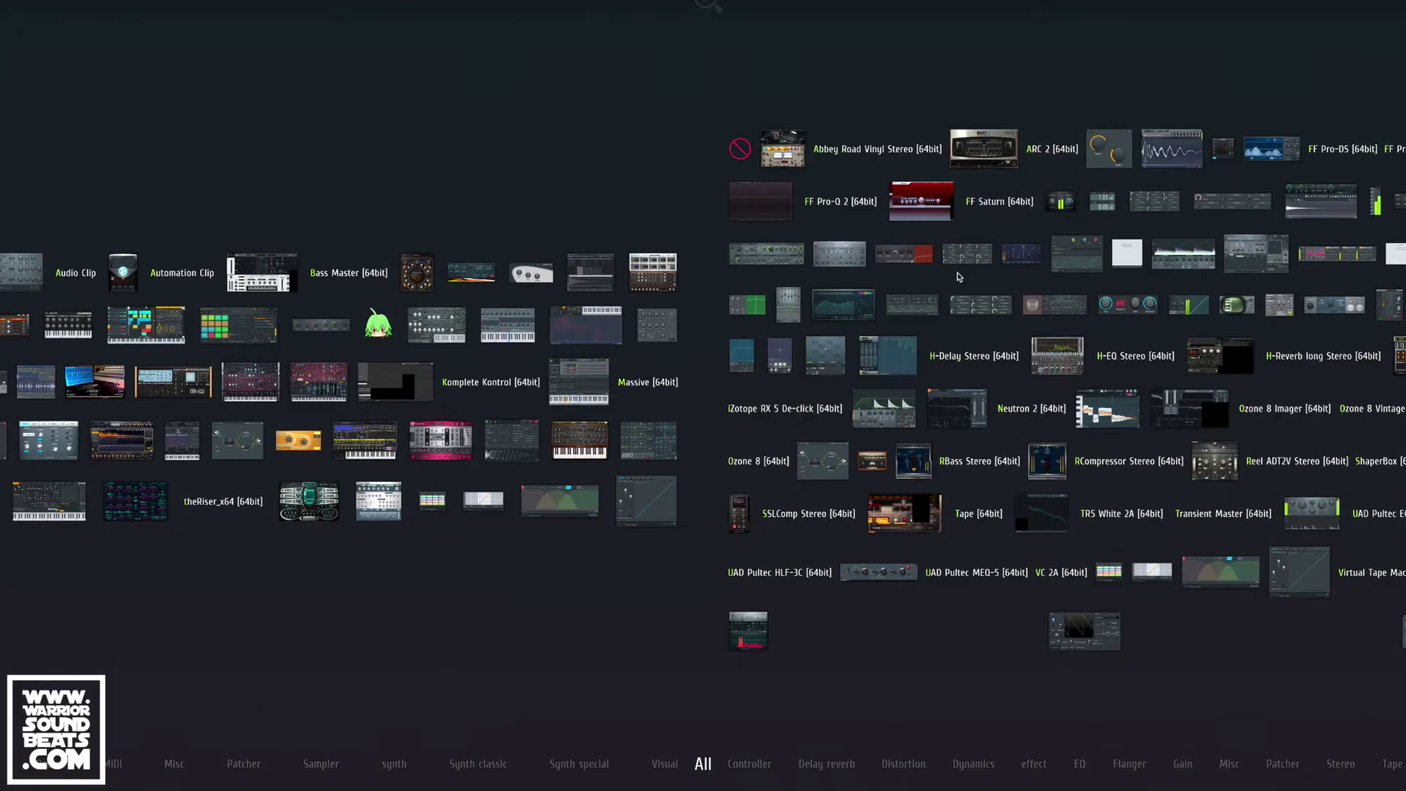
left_click_drag(66, 323, 913, 249)
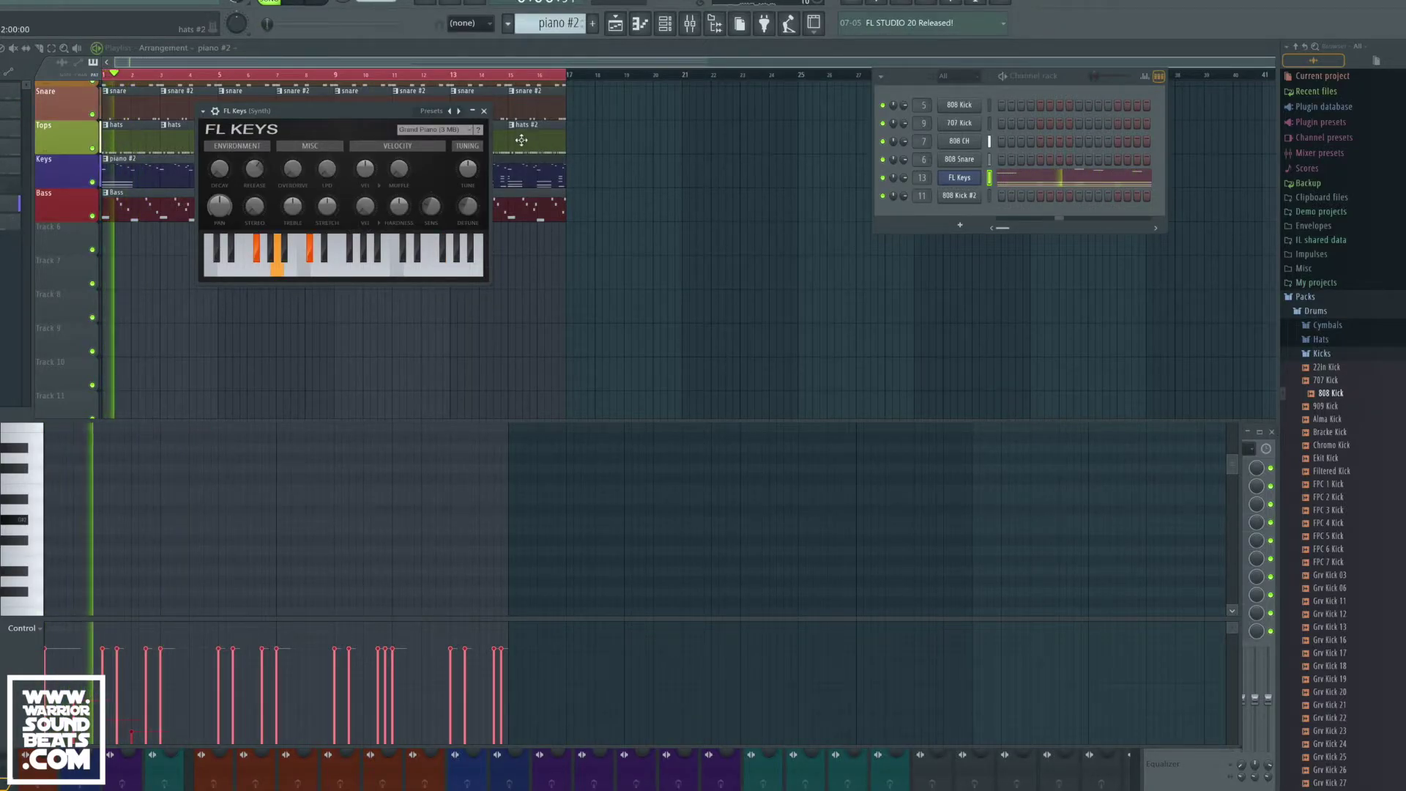
left_click(484, 111)
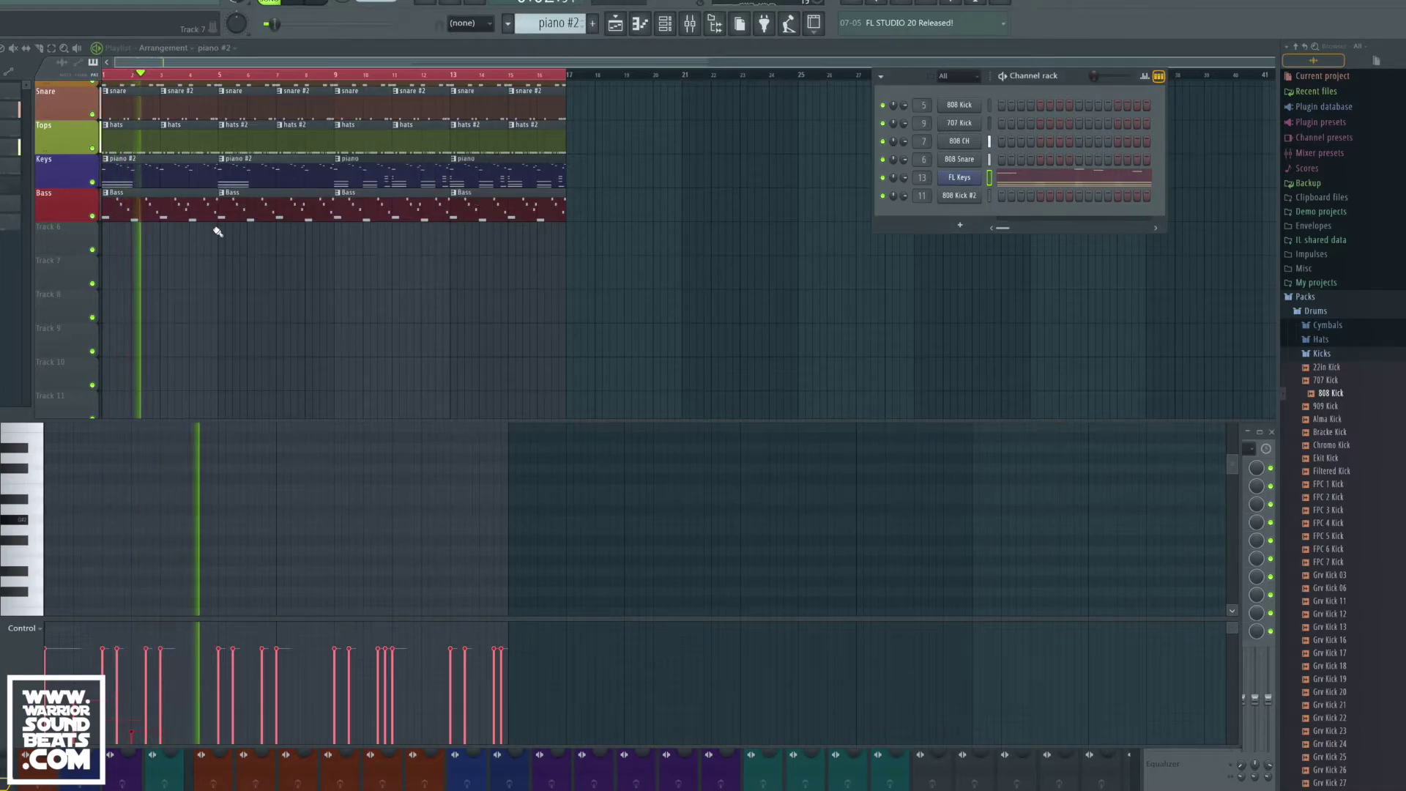
Step: Raise only the piano #2 melody notes by one octave, leaving the low chord in place, and play the result
key("space")
double_click(150, 180)
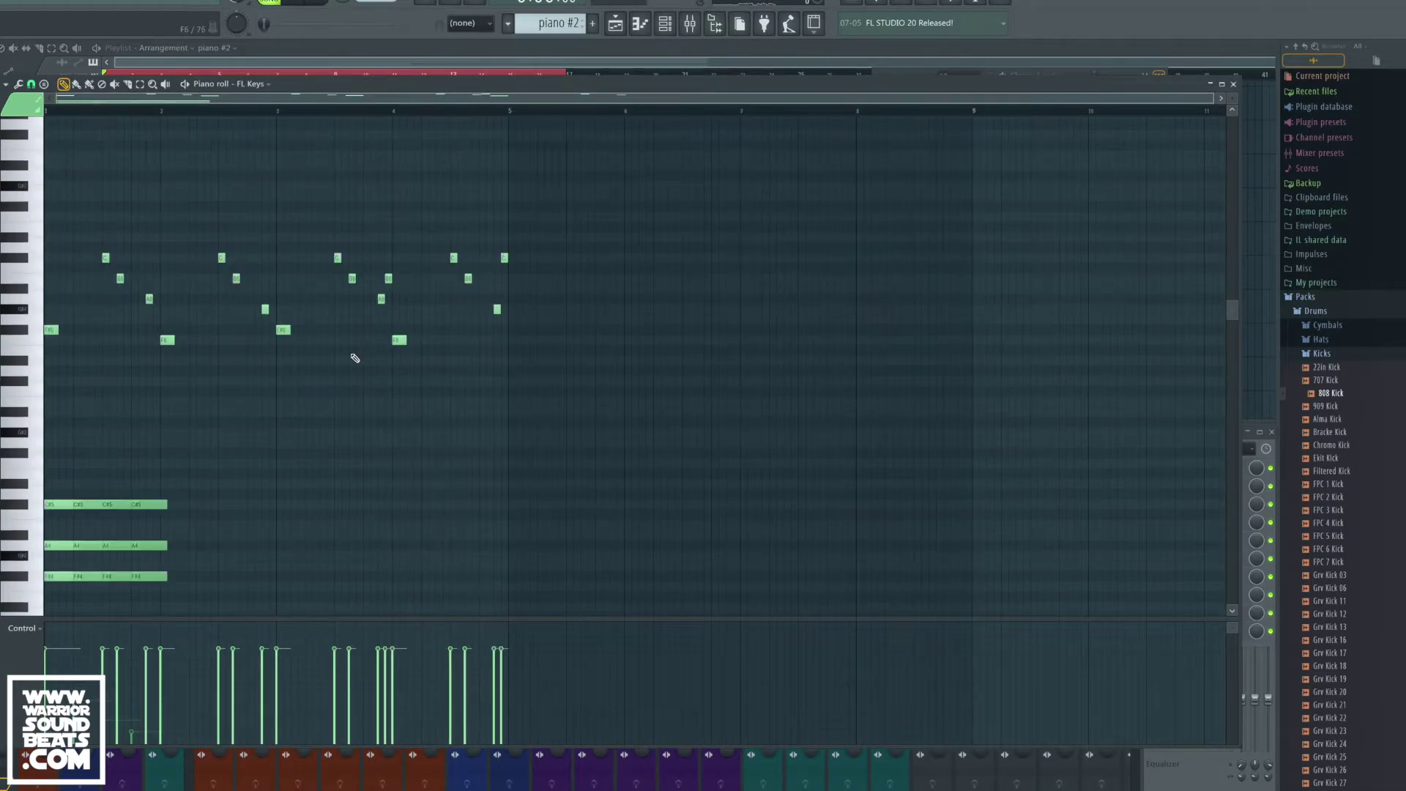
left_click_drag(581, 376, 15, 183)
key("ctrl+Up")
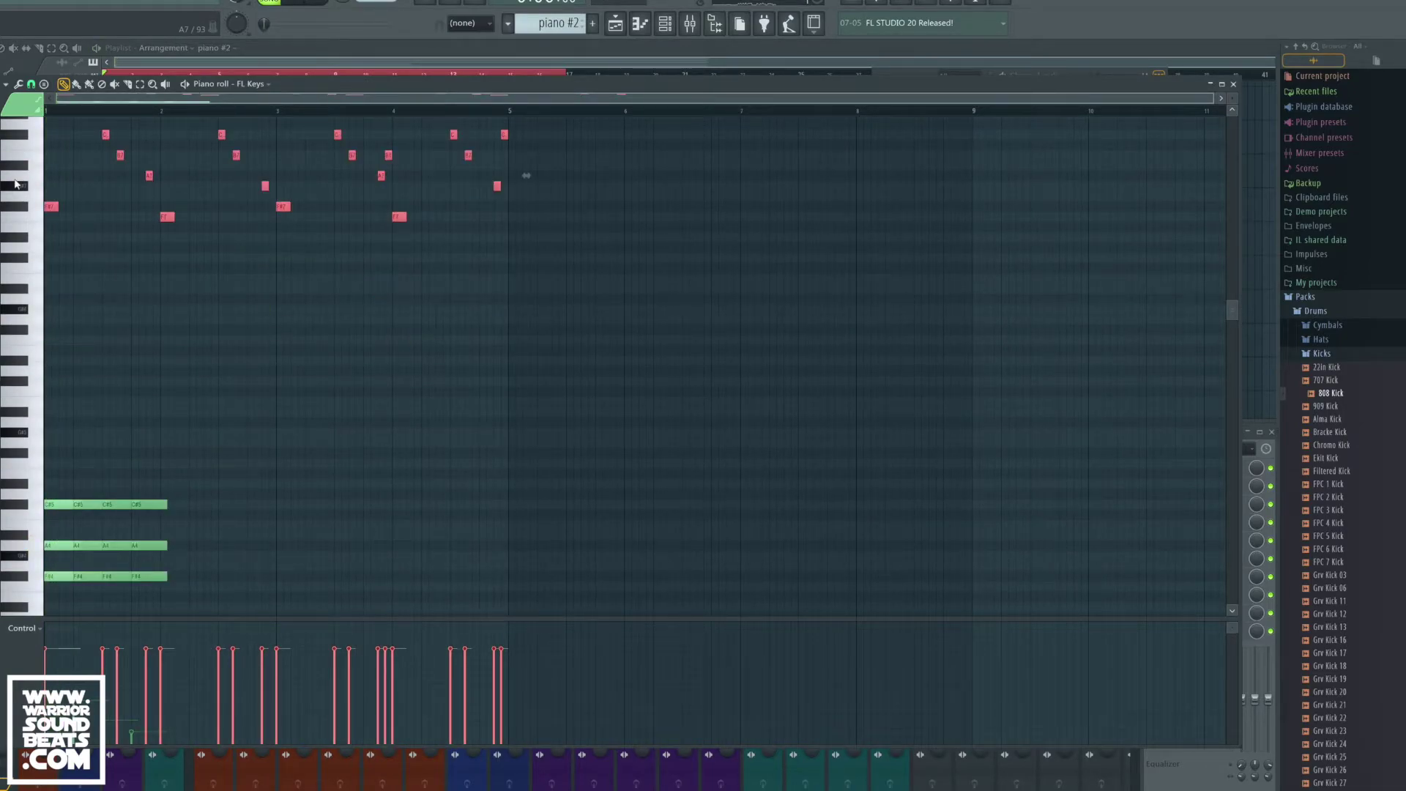
key("space")
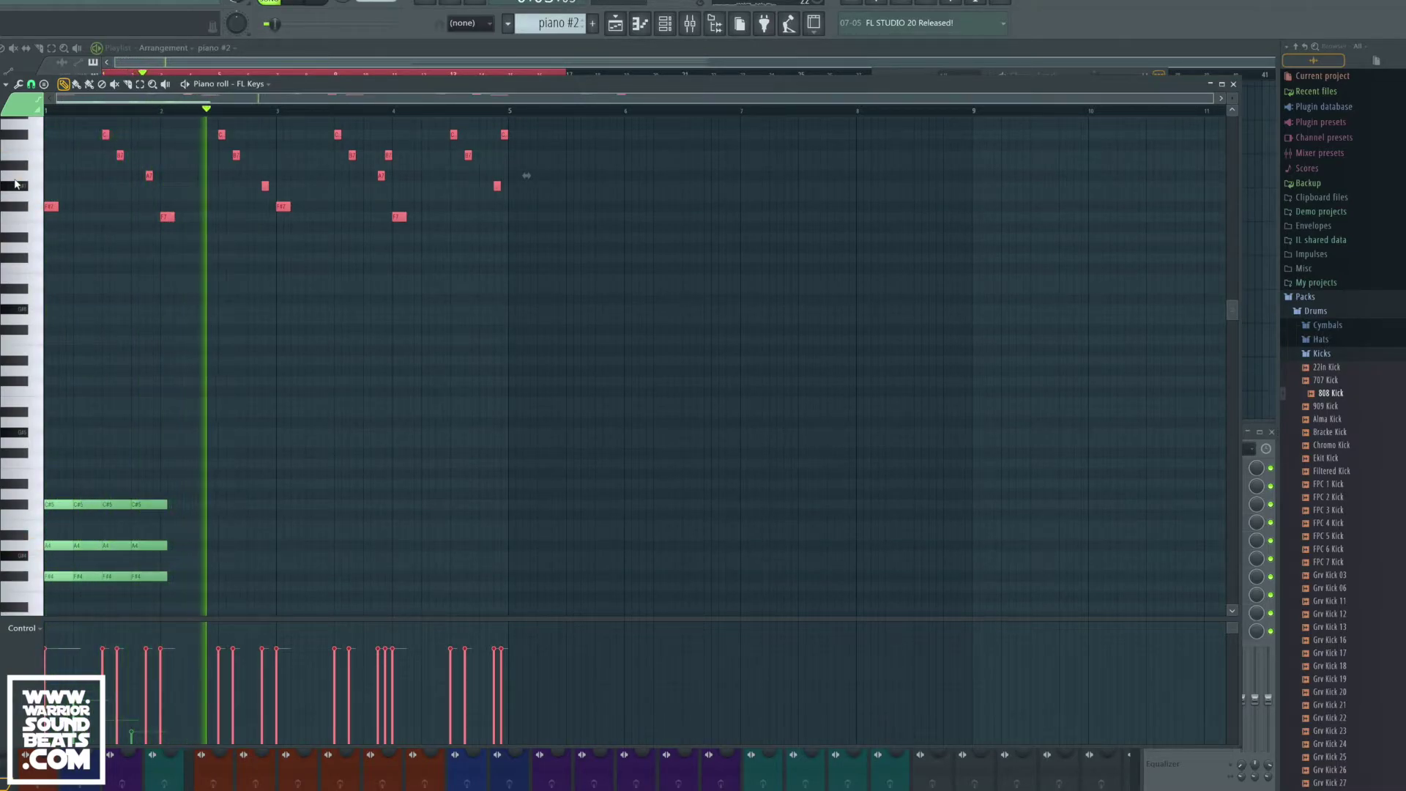
key("space")
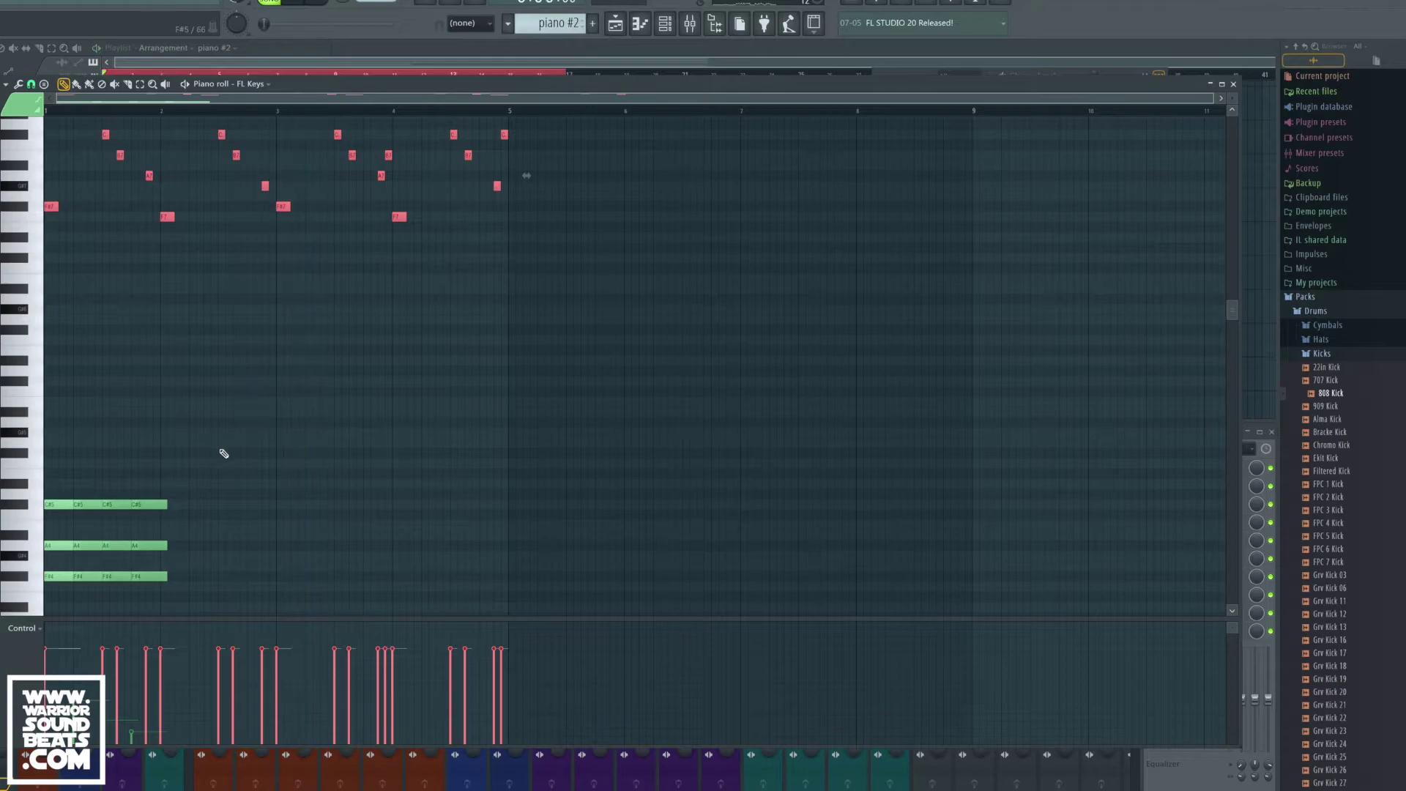
Step: Delete the repeated notes of the low chord in piano #2 and lengthen the three remaining notes to end shortly before bar 2
right_click(156, 577)
right_click(157, 505)
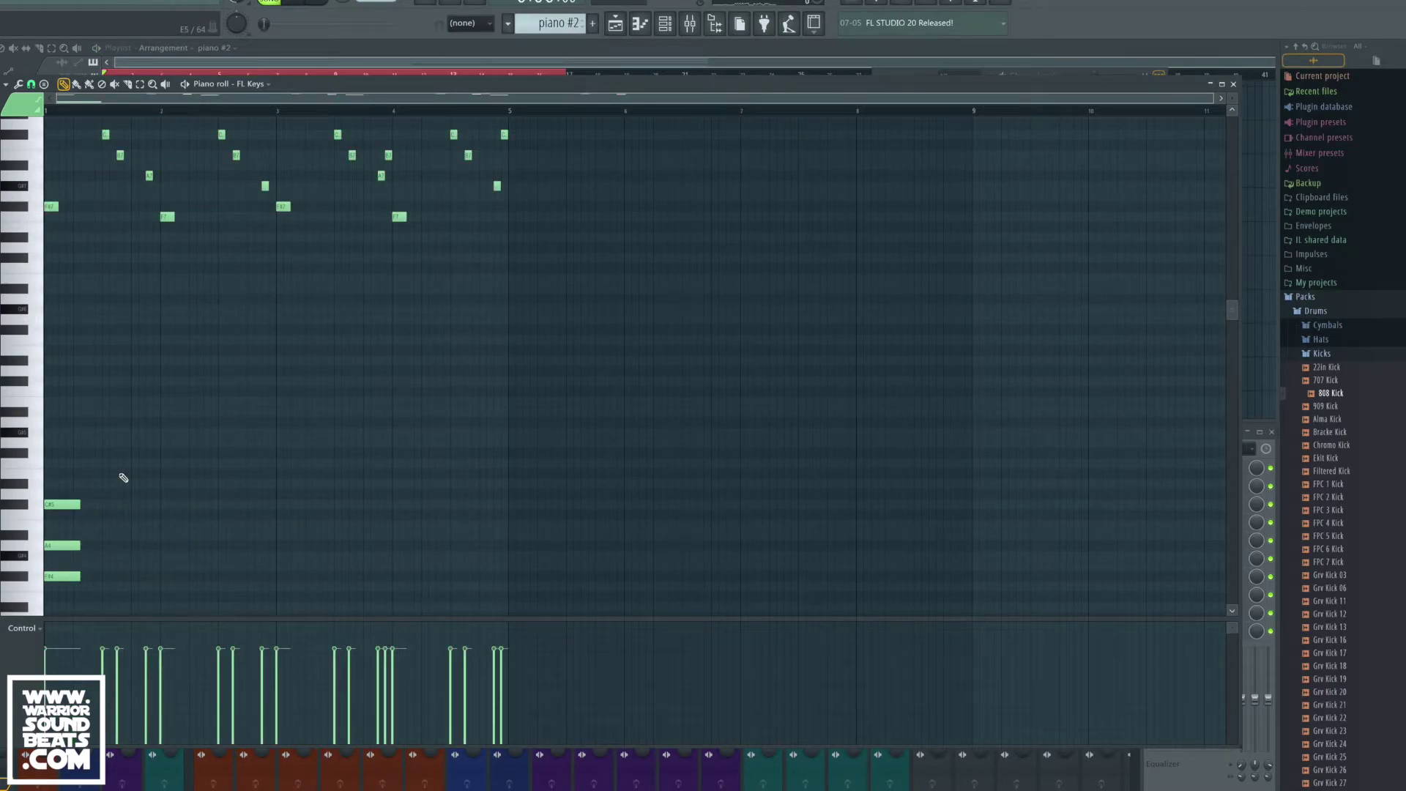
left_click_drag(123, 593, 38, 477)
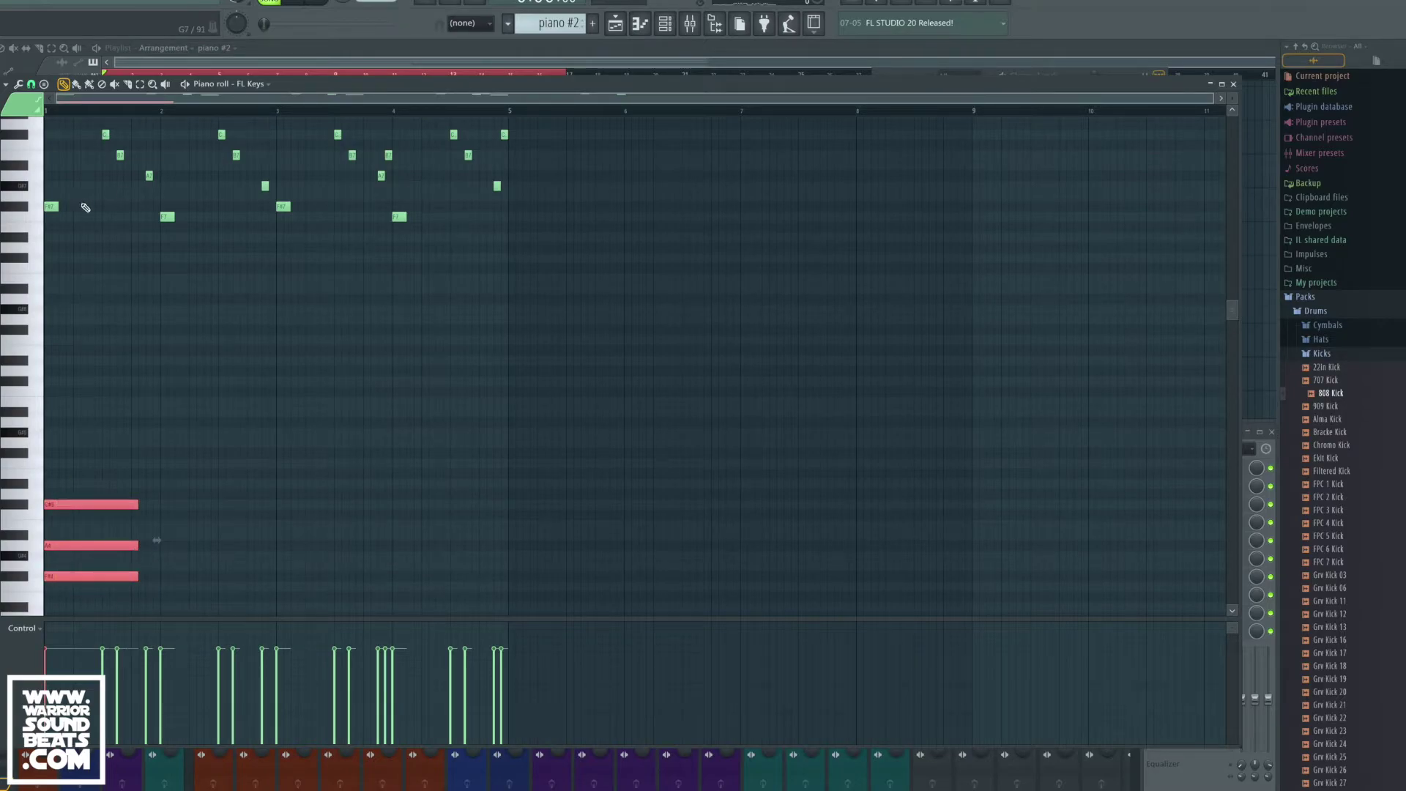
Step: Set the root note of the piano roll's scale highlighting to F#
left_click(6, 83)
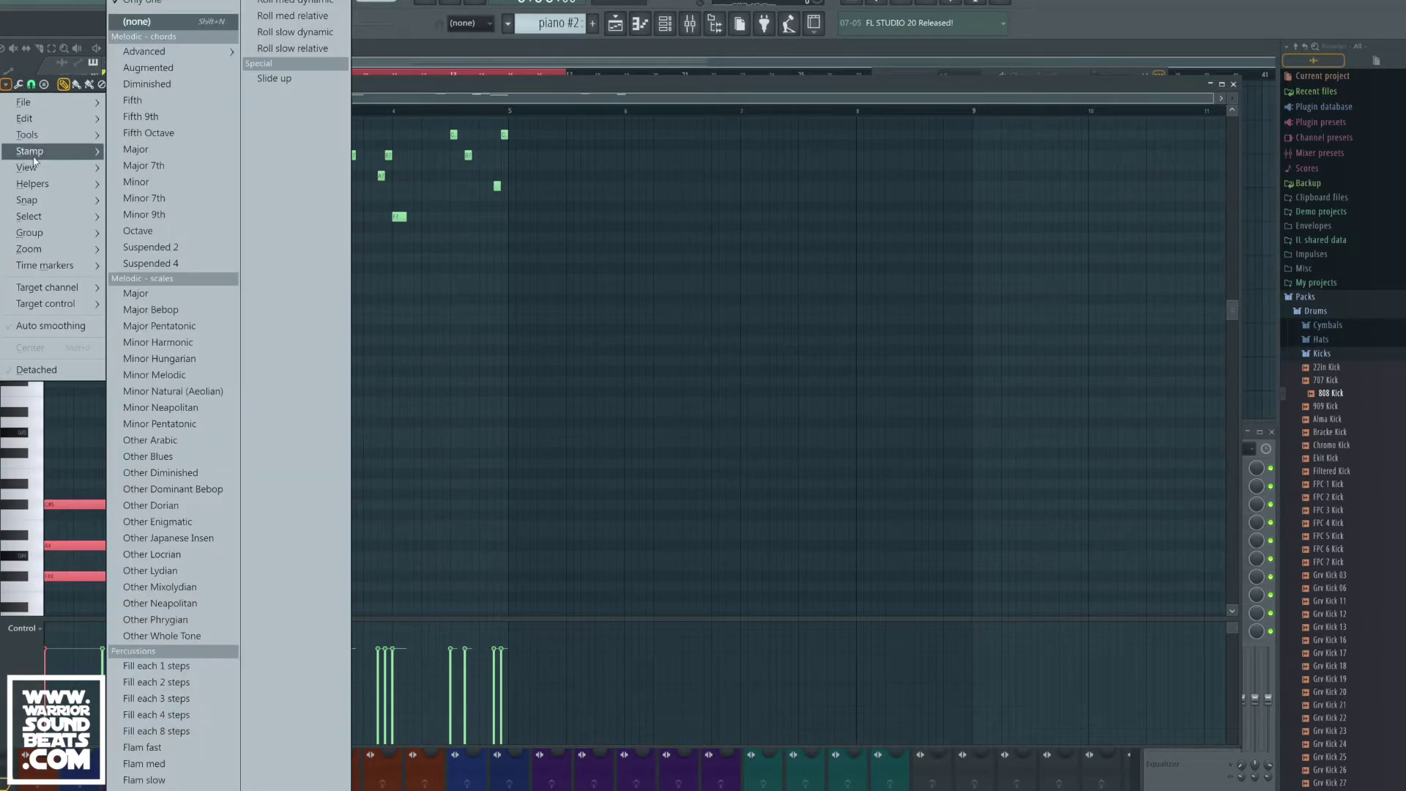
mouse_move(44, 184)
mouse_move(168, 210)
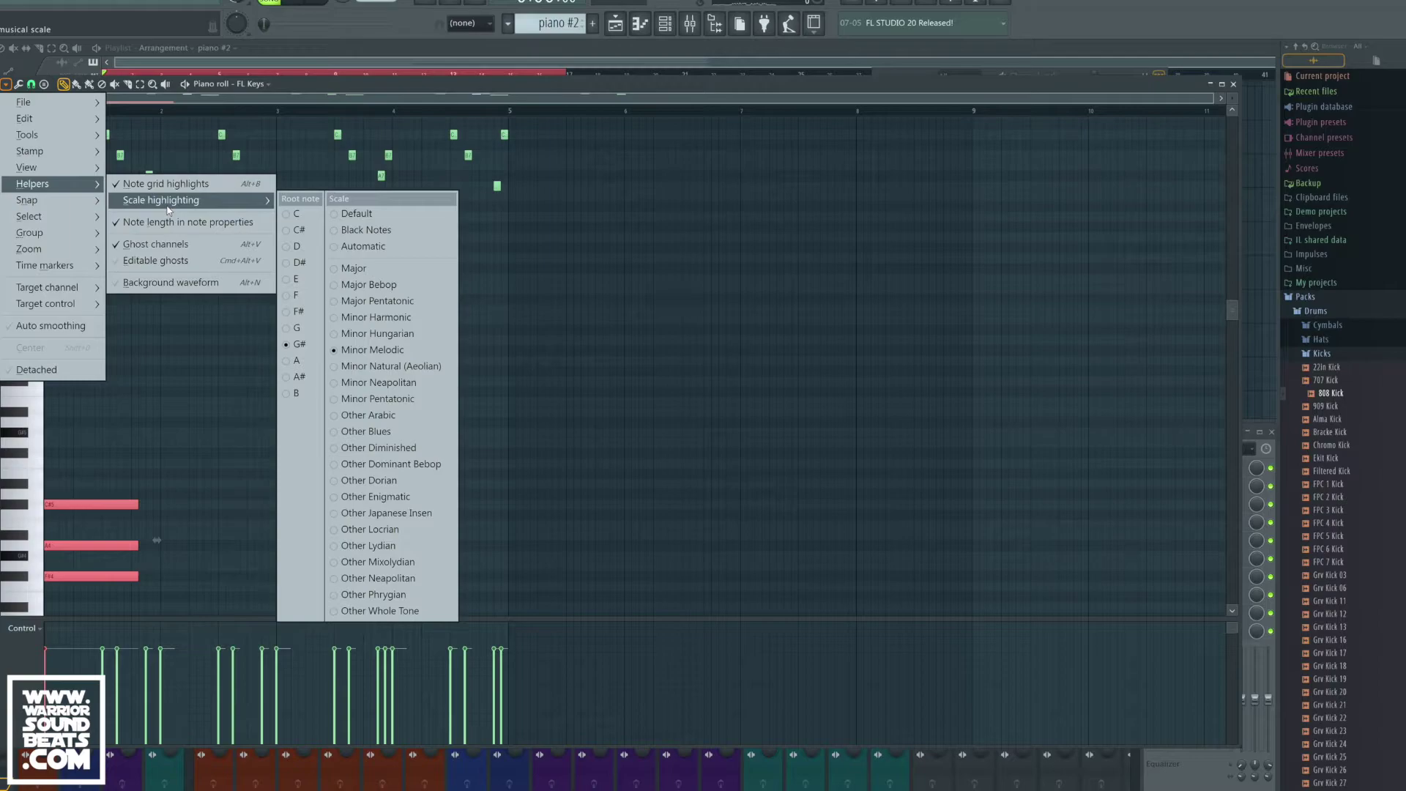
left_click(311, 314)
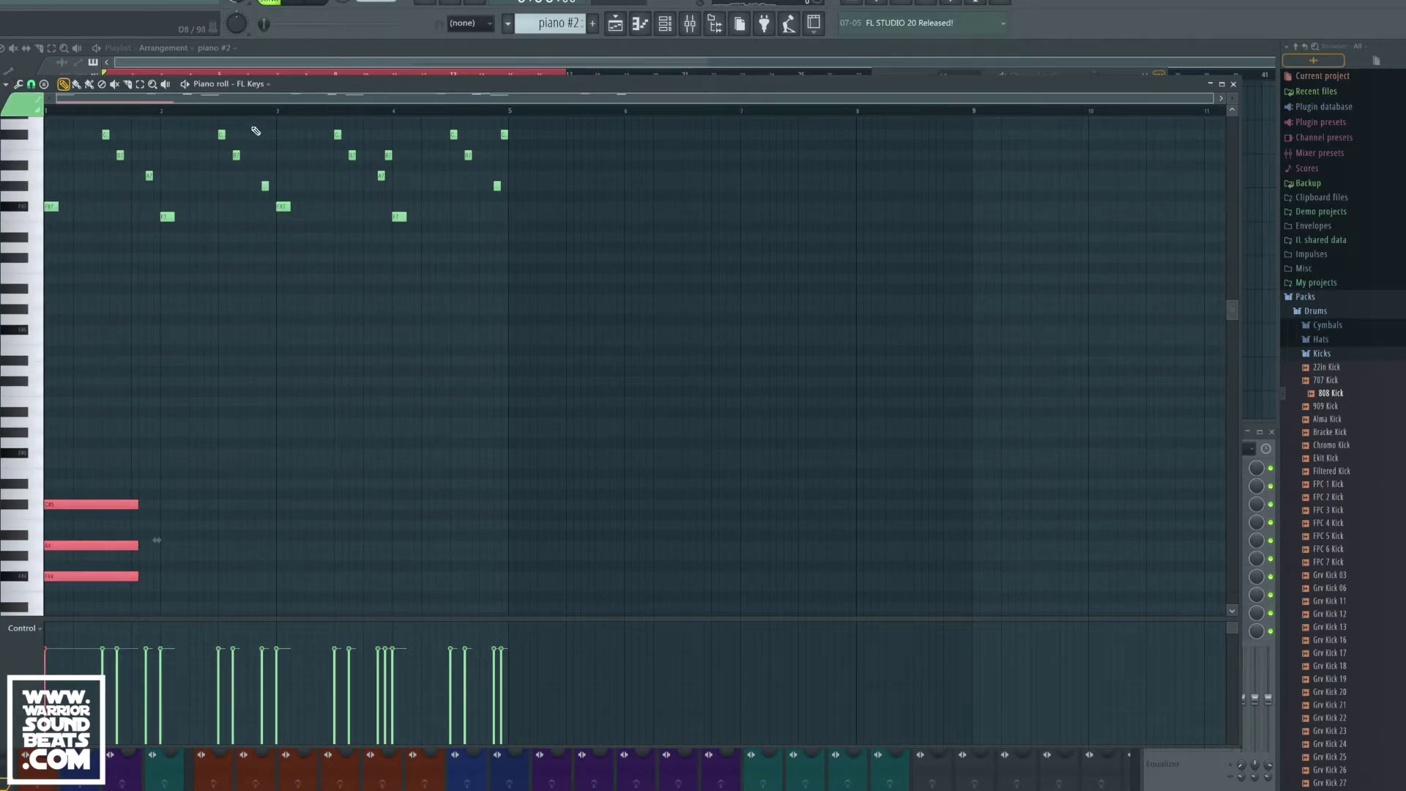
scroll(481, 339, "down", 1)
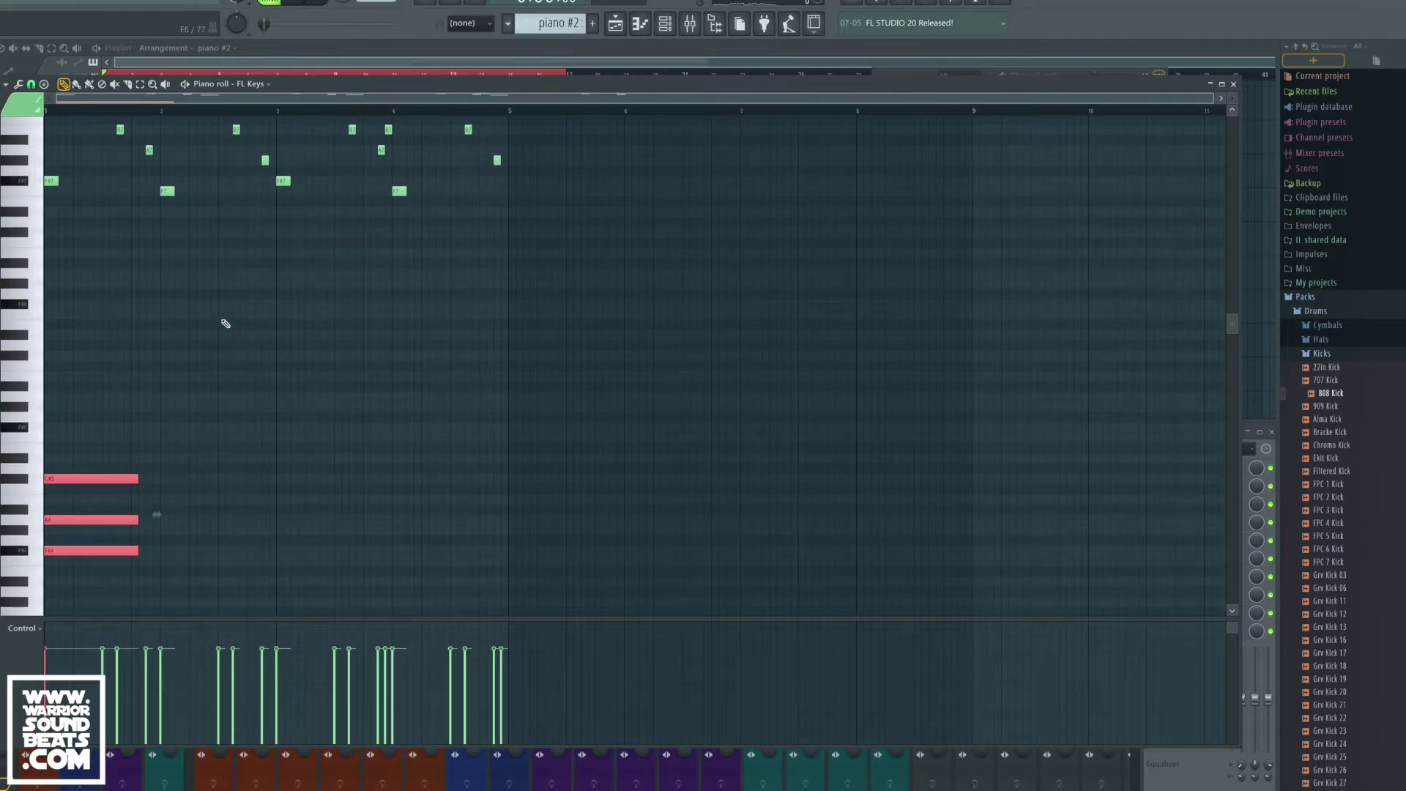
scroll(213, 359, "down", 4)
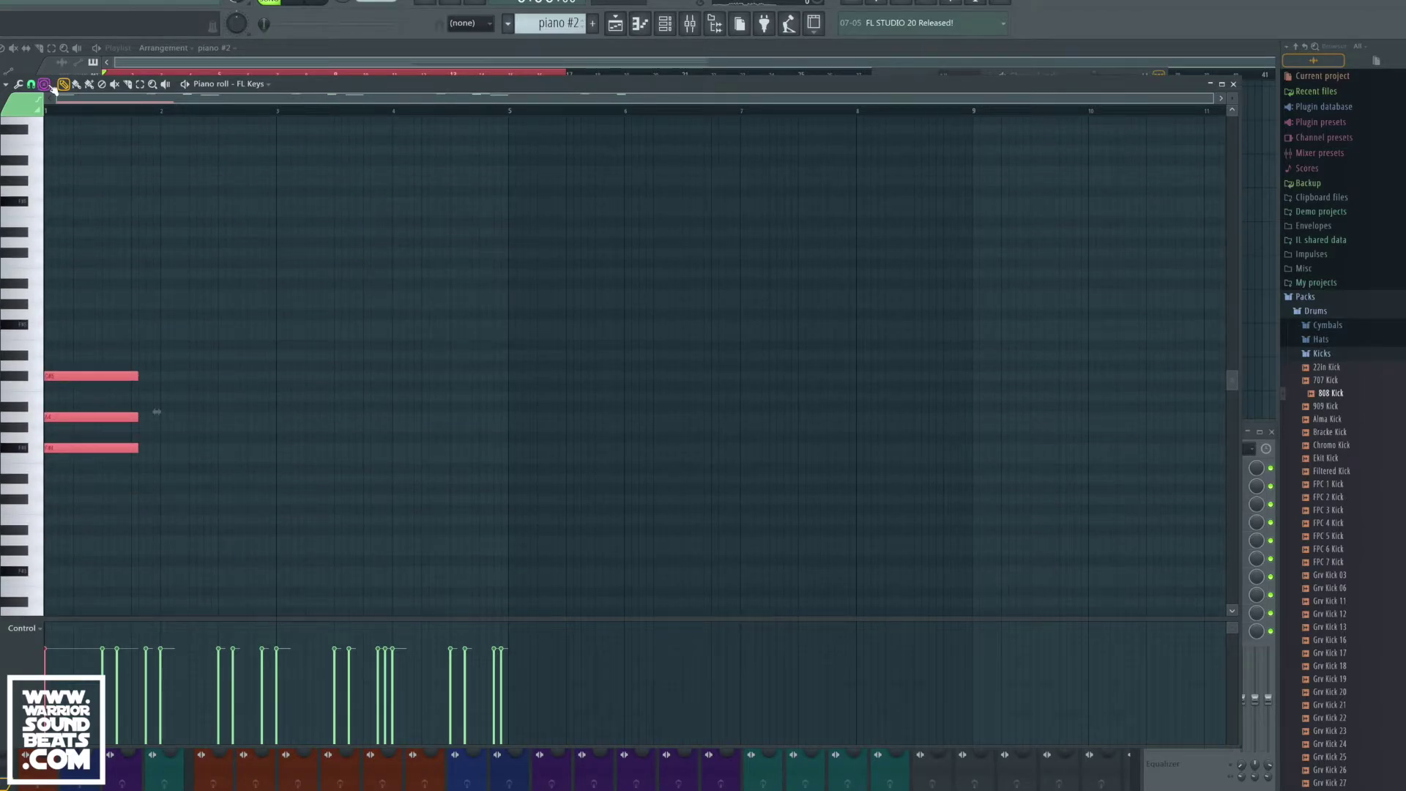
left_click(51, 87)
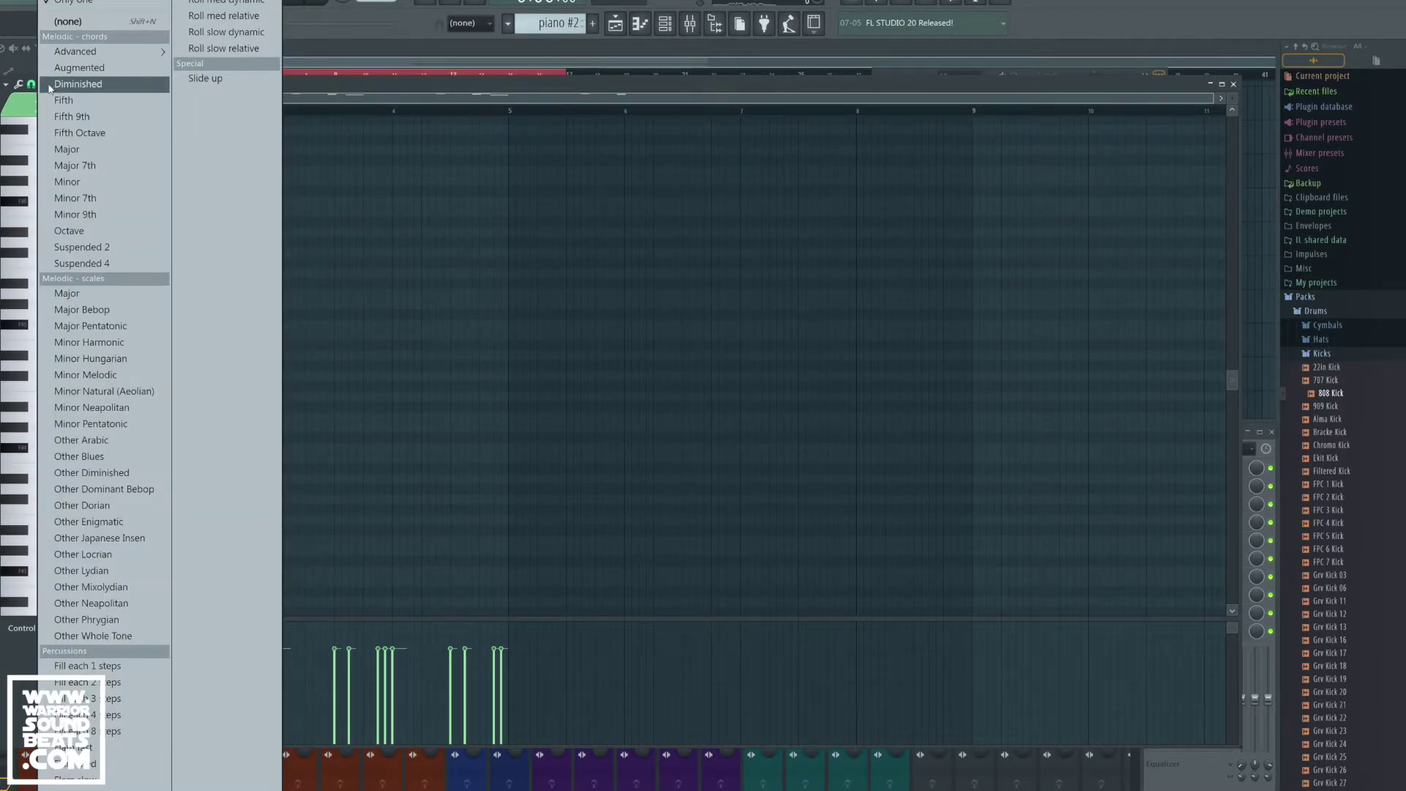
left_click(66, 84)
left_click(248, 388)
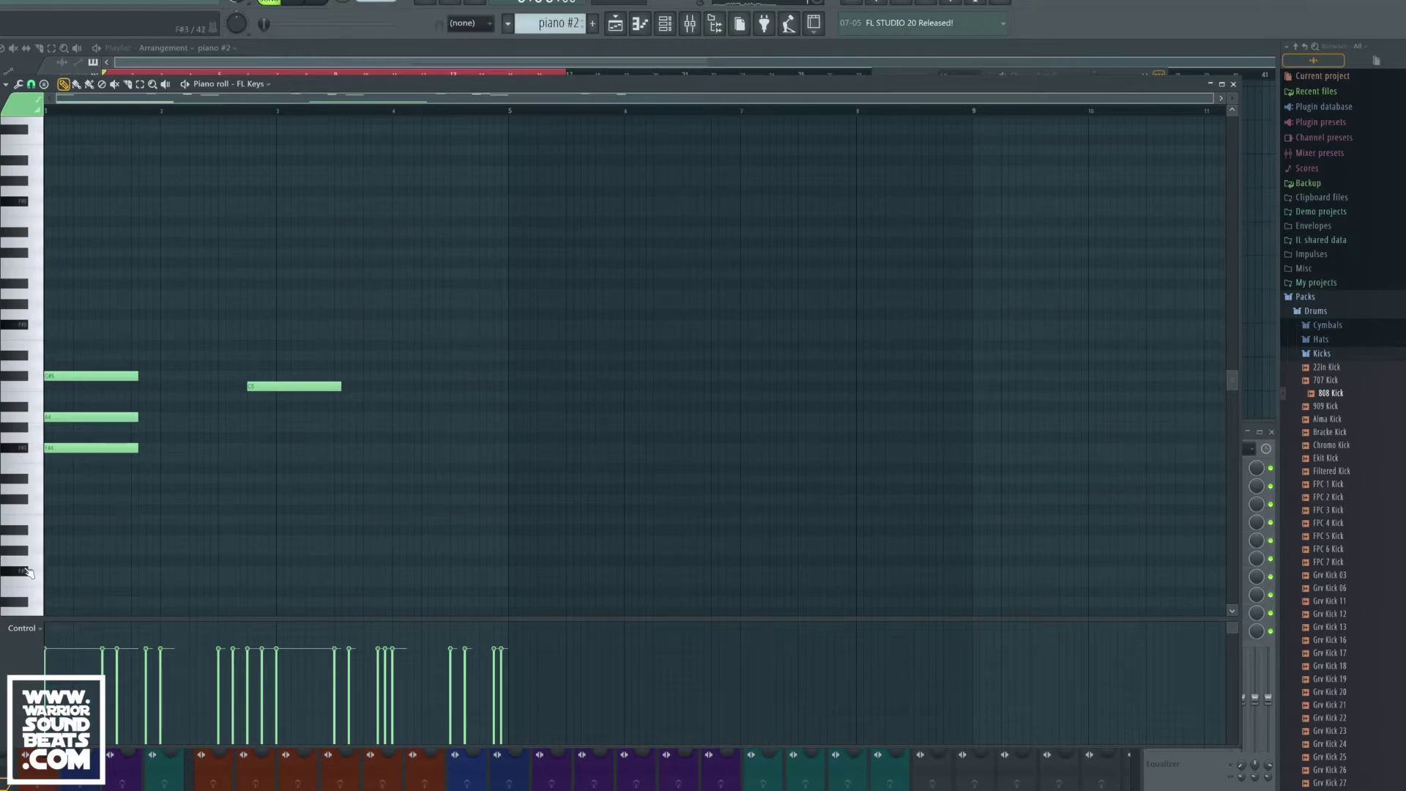
scroll(31, 572, "down", 5)
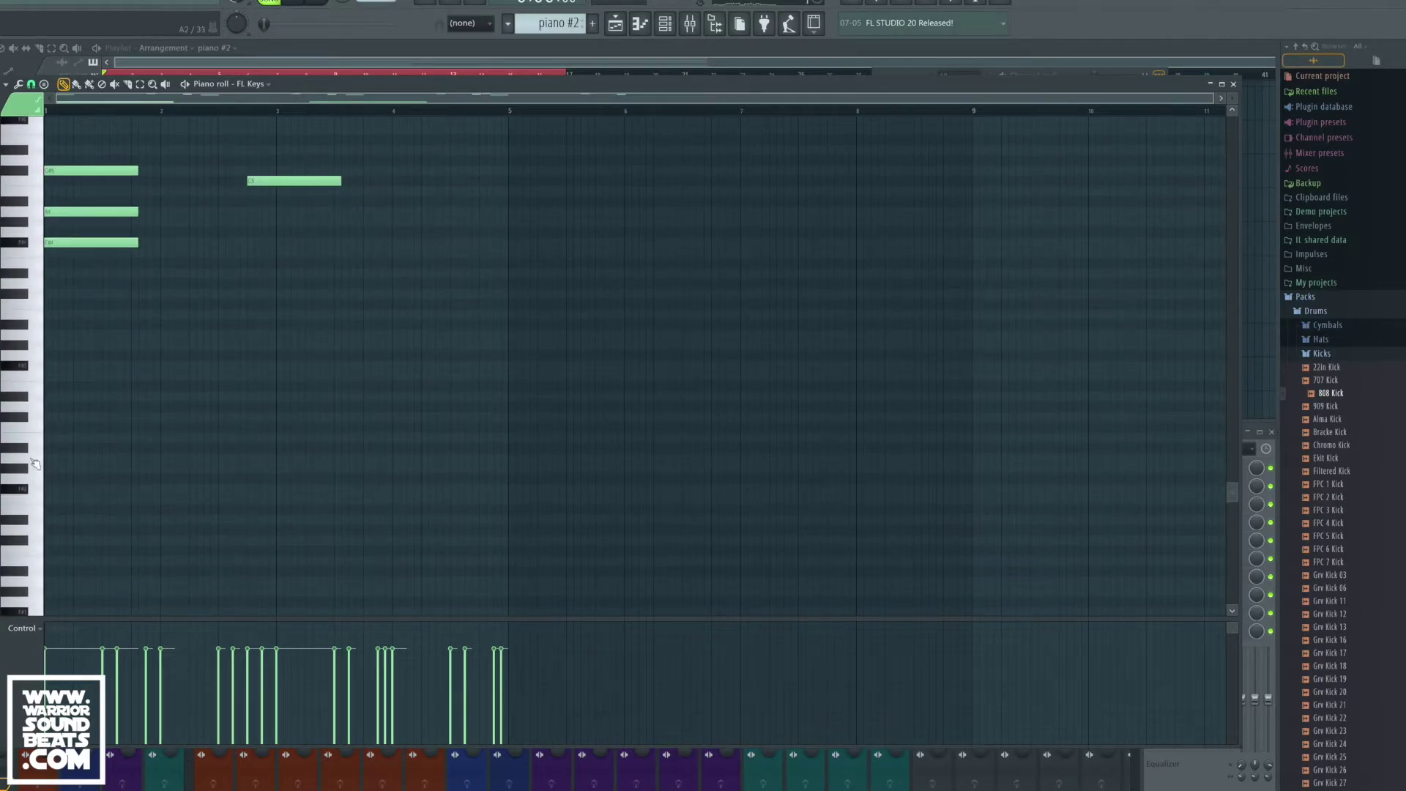
scroll(35, 464, "up", 6)
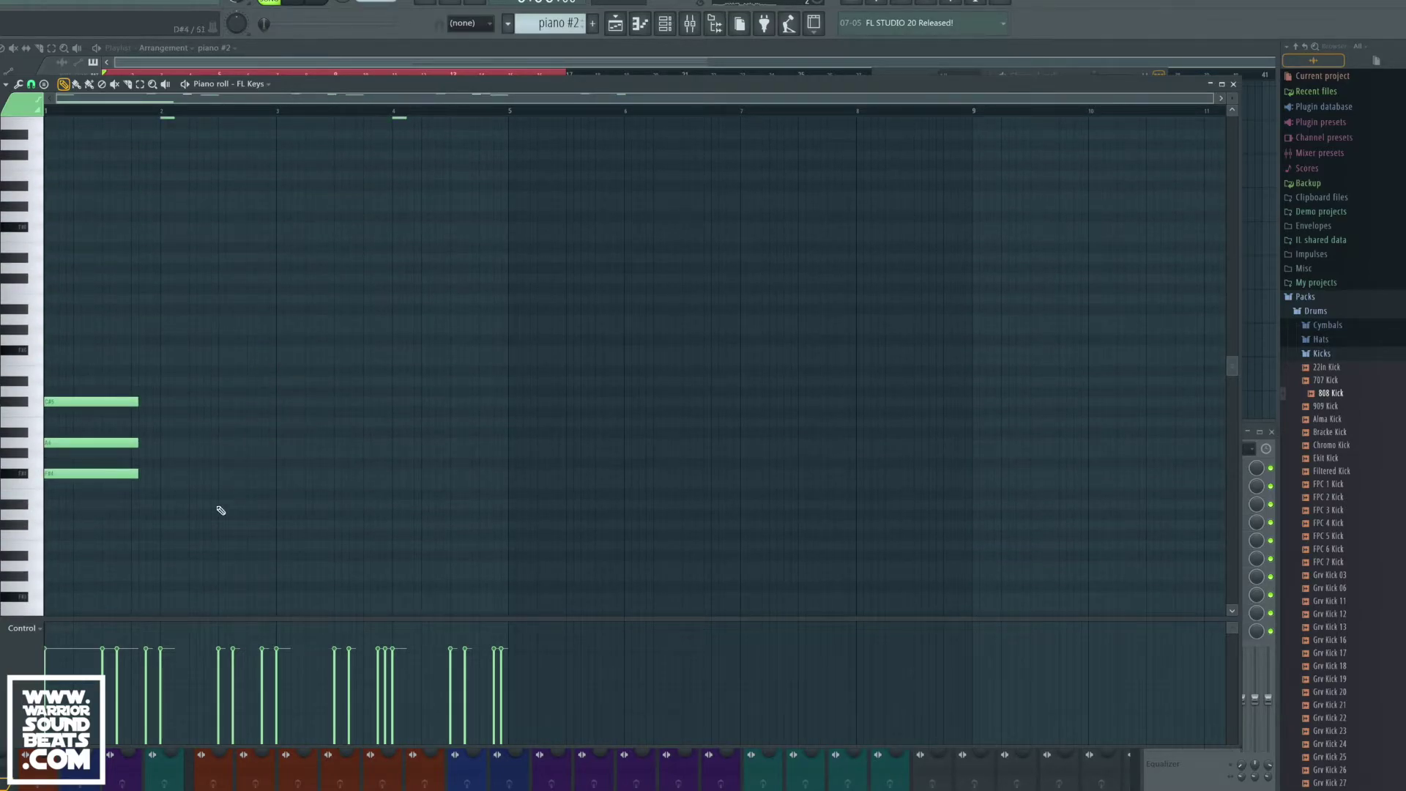
Step: Lower the three-note low chord in bar 1 by one octave and play the result
left_click_drag(221, 506, 86, 363)
key("ctrl+Down")
key("space")
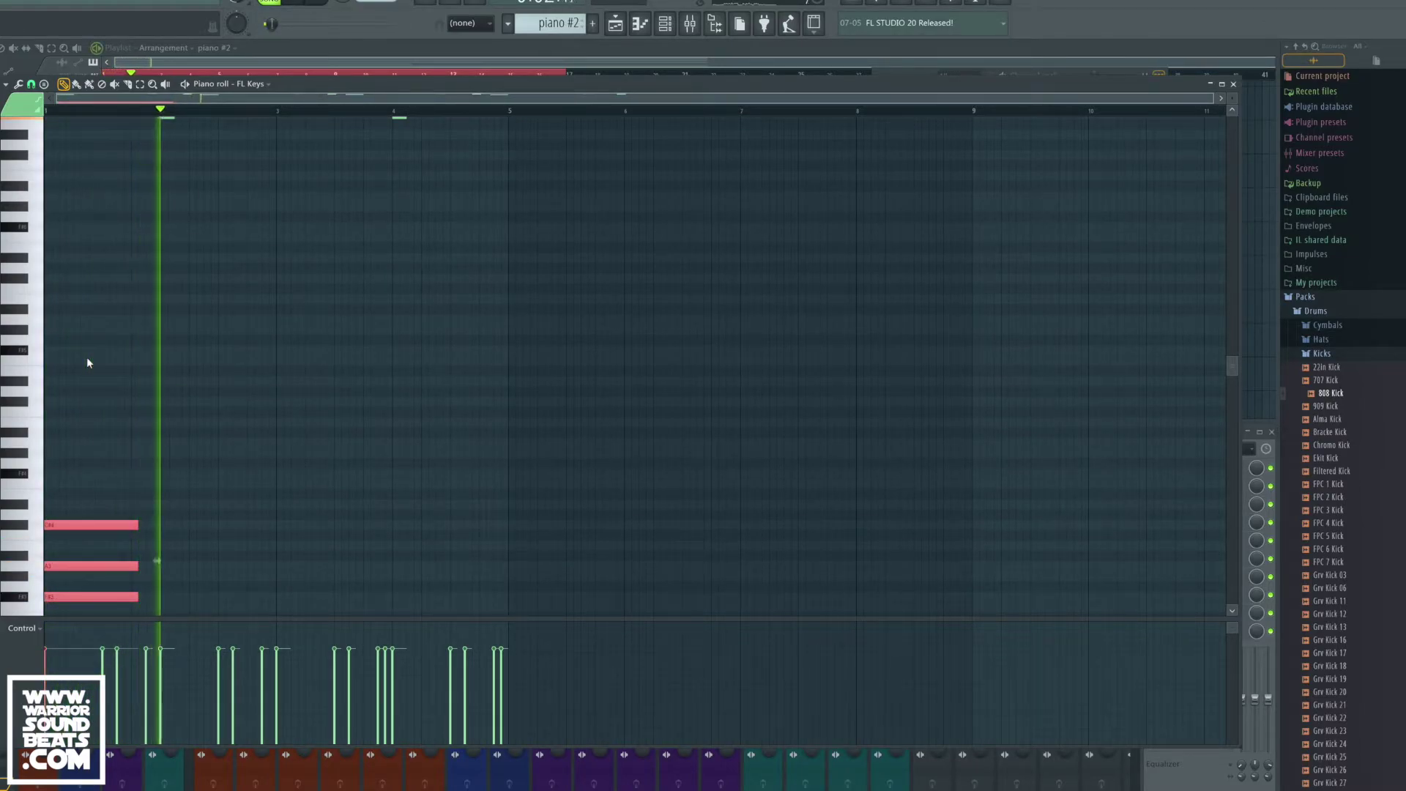
key("space")
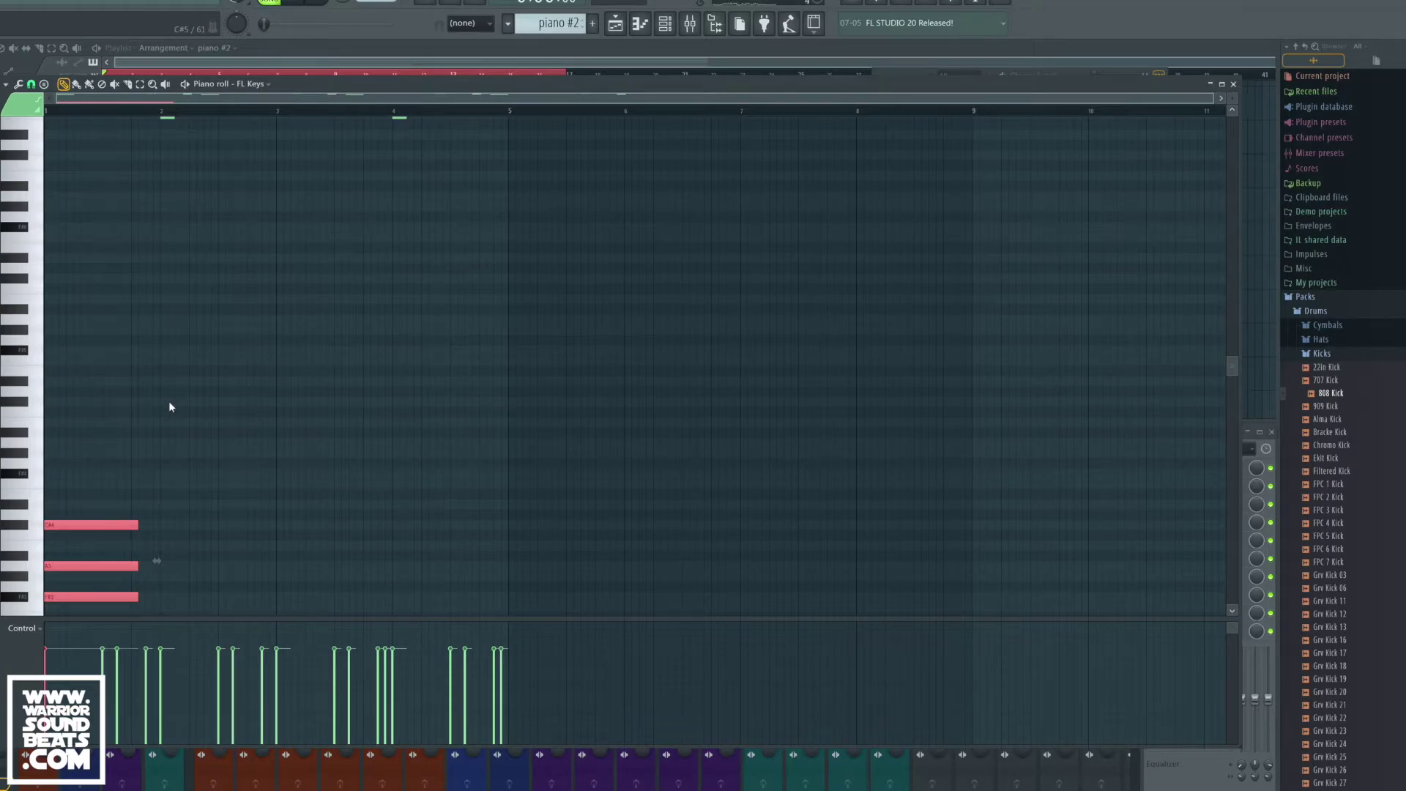
Step: Add a short F#3, A3, C#4 chord at the end of bar 1, ending where bar 2 starts
scroll(169, 407, "up", 6)
scroll(169, 407, "down", 1)
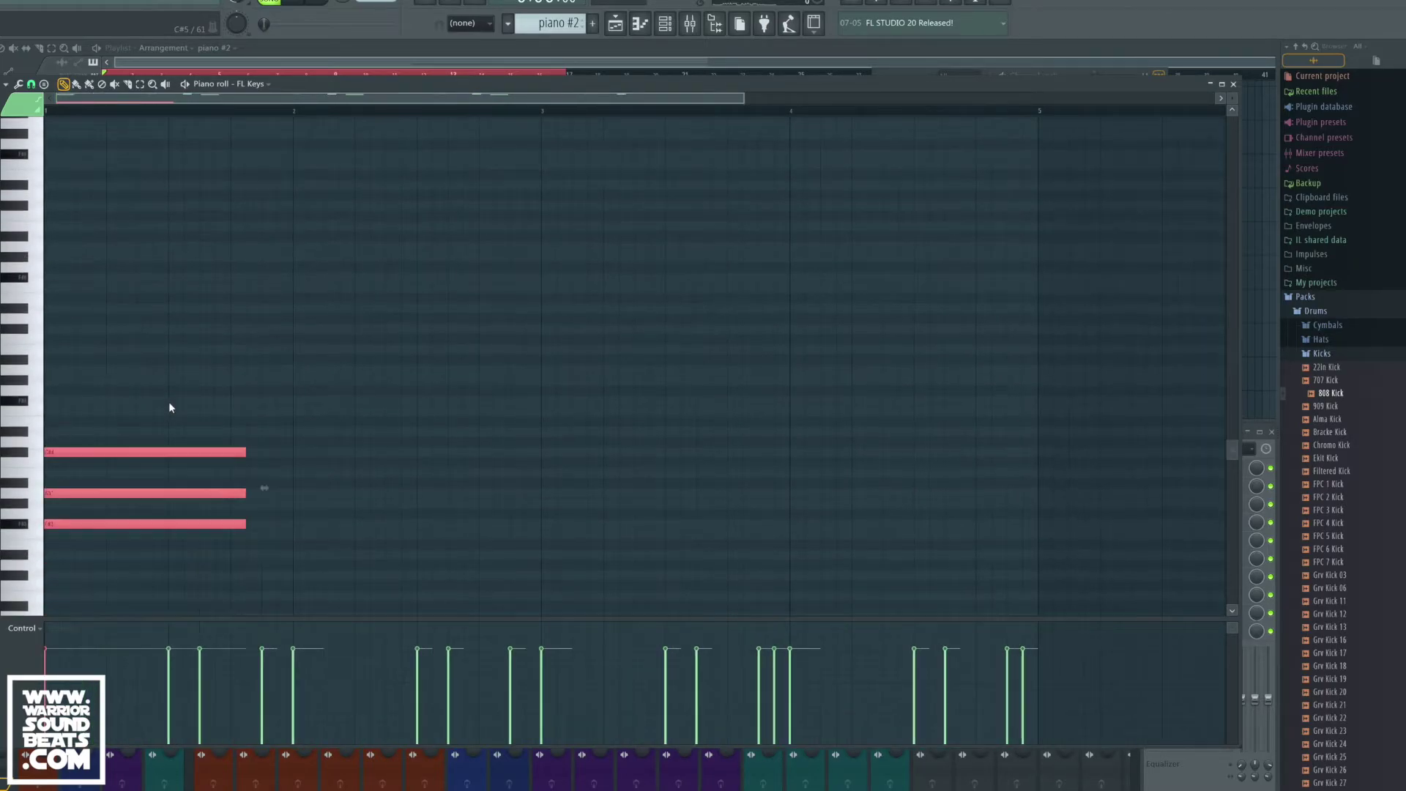
scroll(170, 407, "down", 3)
left_click(277, 445)
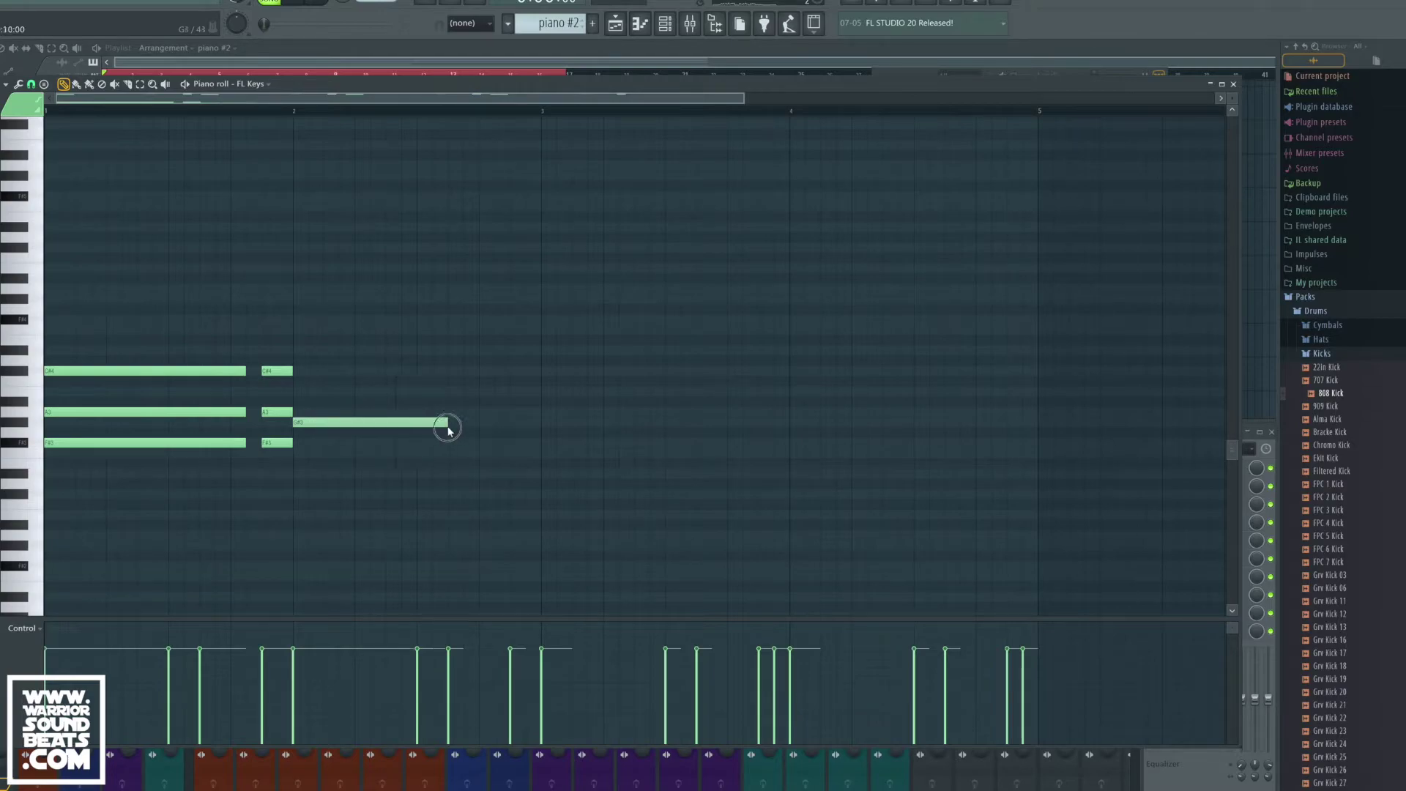
Step: Build a long chord of G#3, C#4, F#4 and B4 from the start of bar 2 and play it
left_click(303, 392)
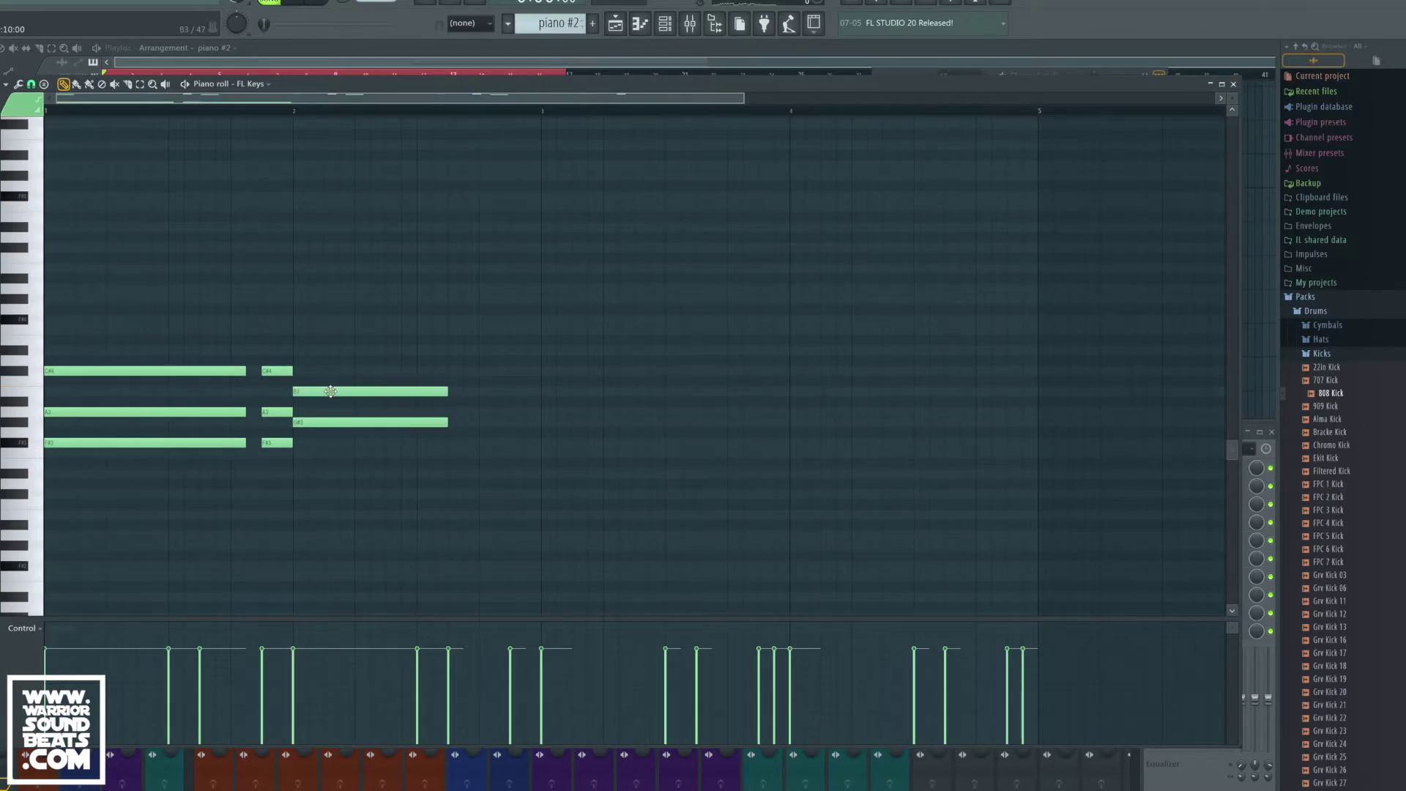
left_click_drag(331, 394, 335, 367)
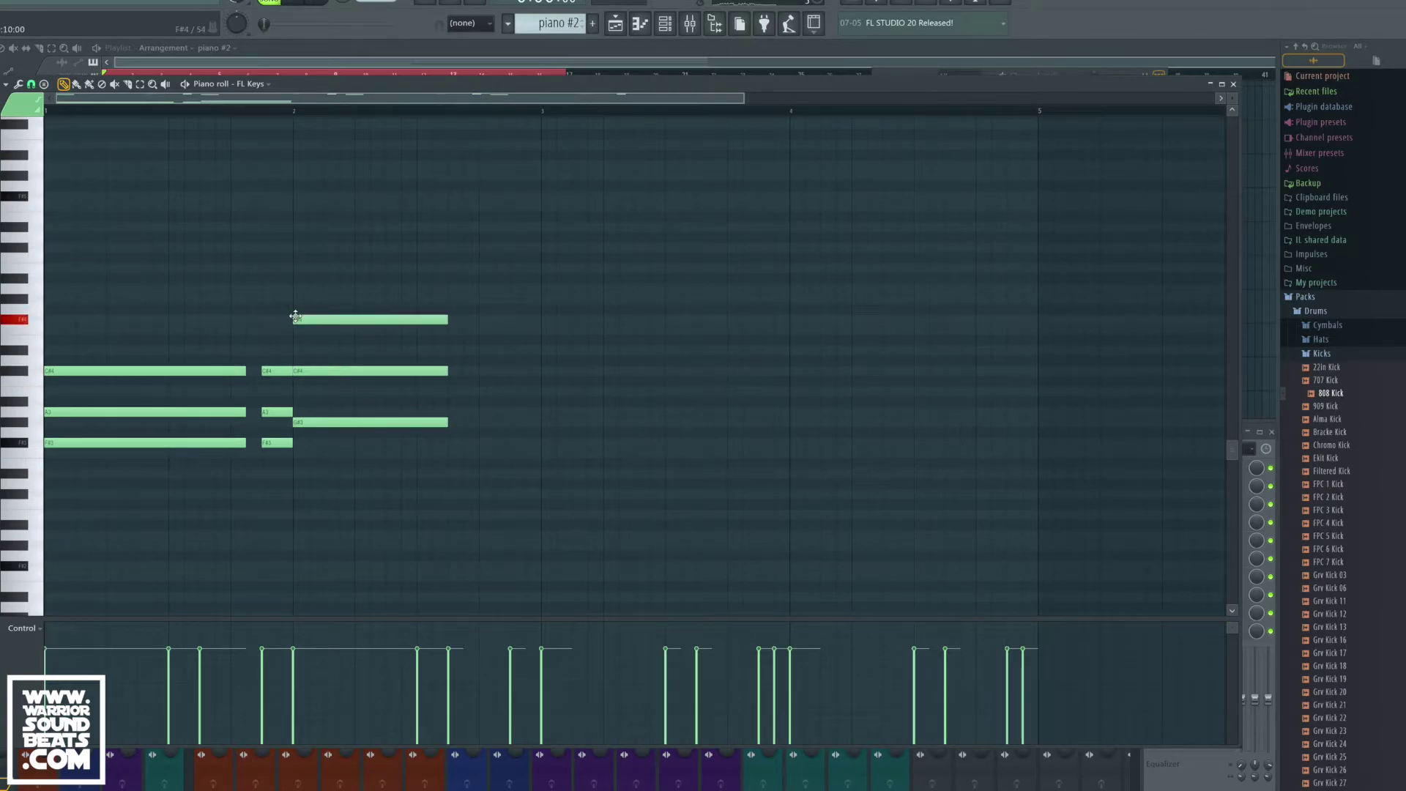
left_click(301, 270)
key("space")
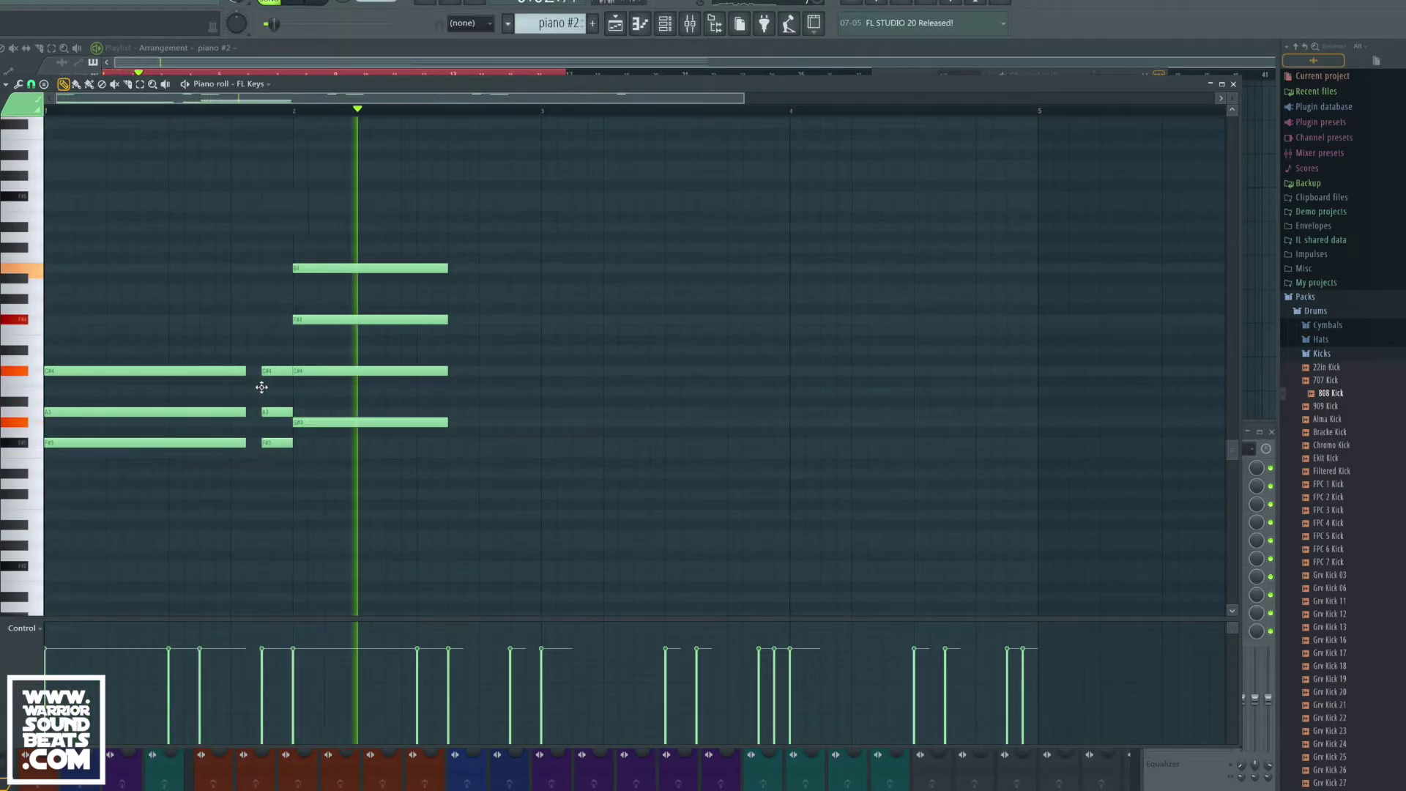
key("space")
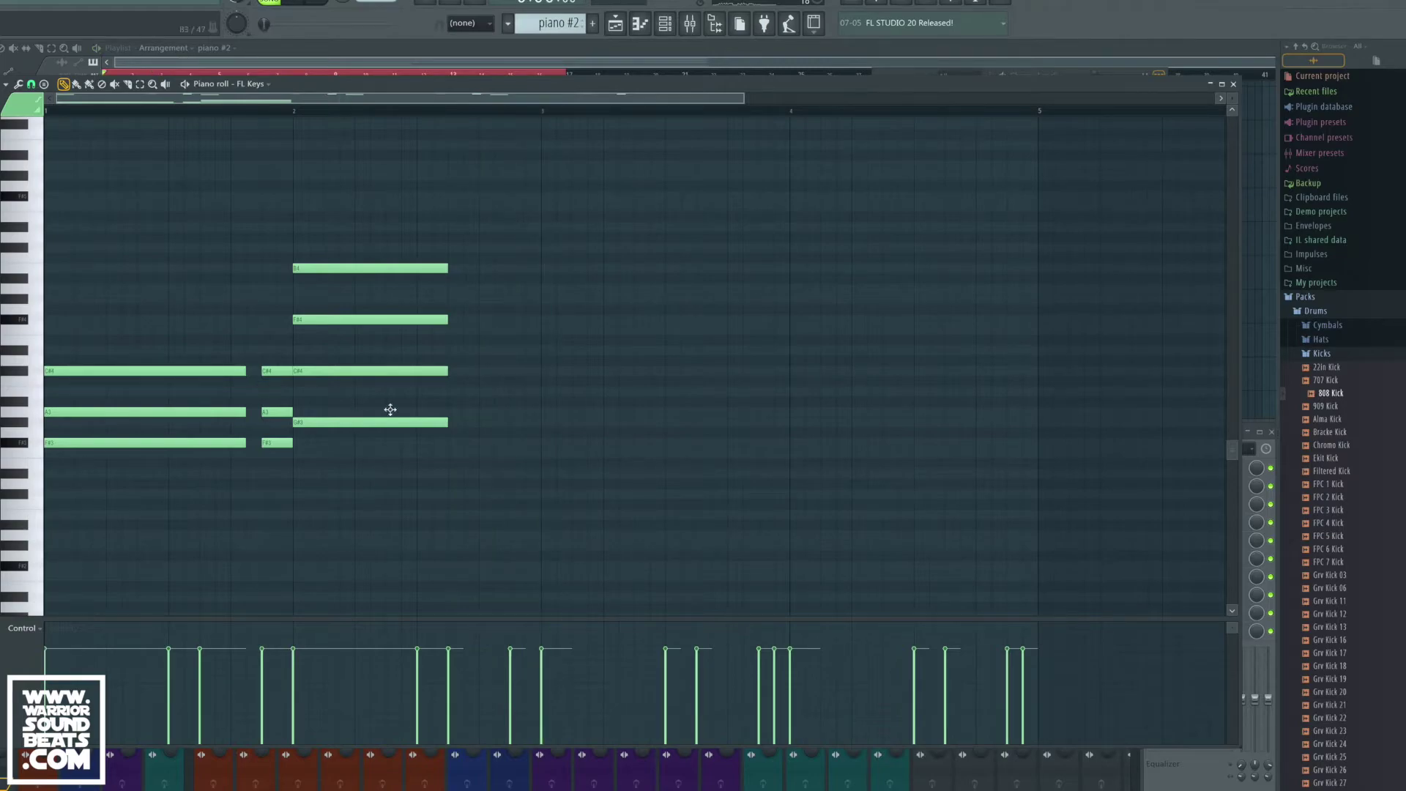
Step: Add a short B3, D#4, G#4, B4 chord at the end of bar 2 and play the pattern
left_click(451, 392)
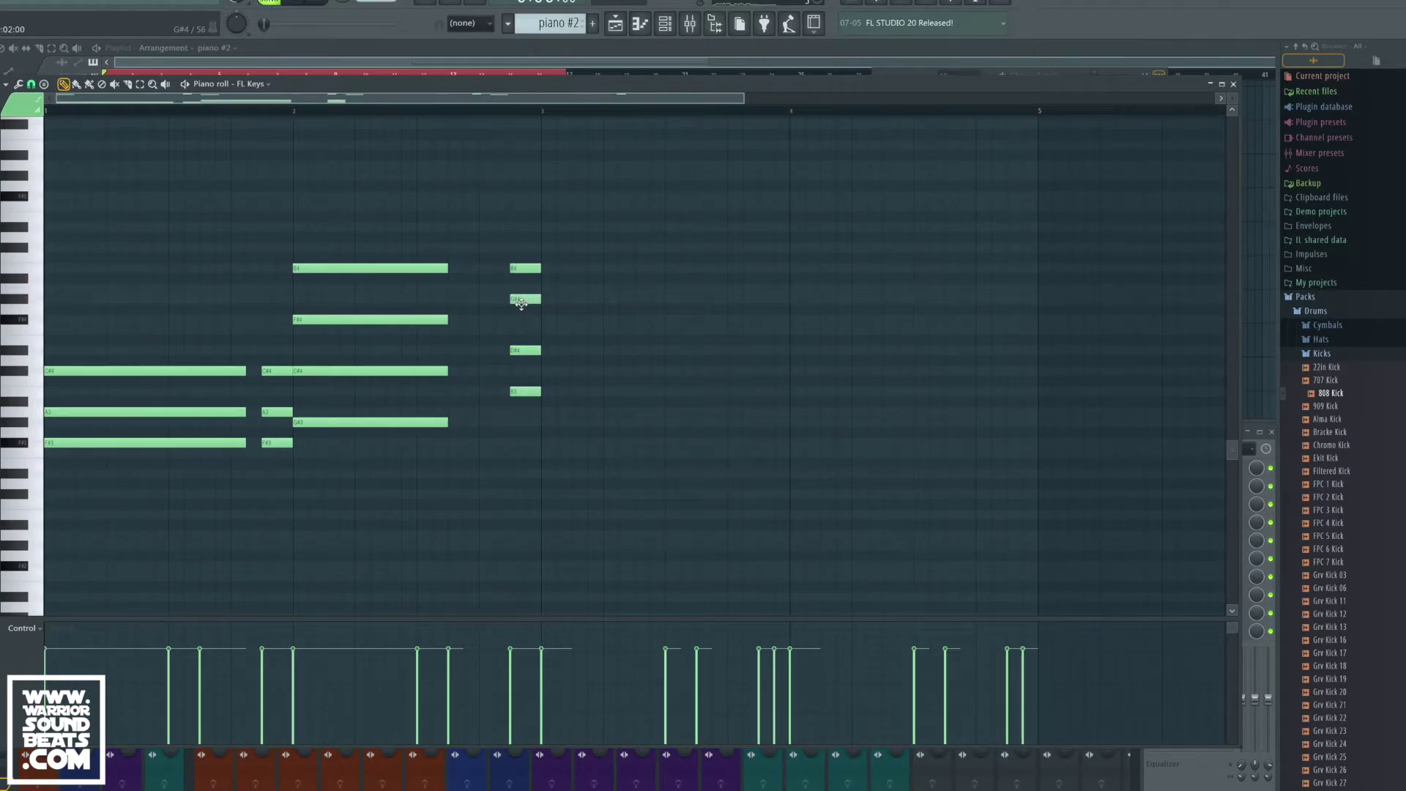
key("space")
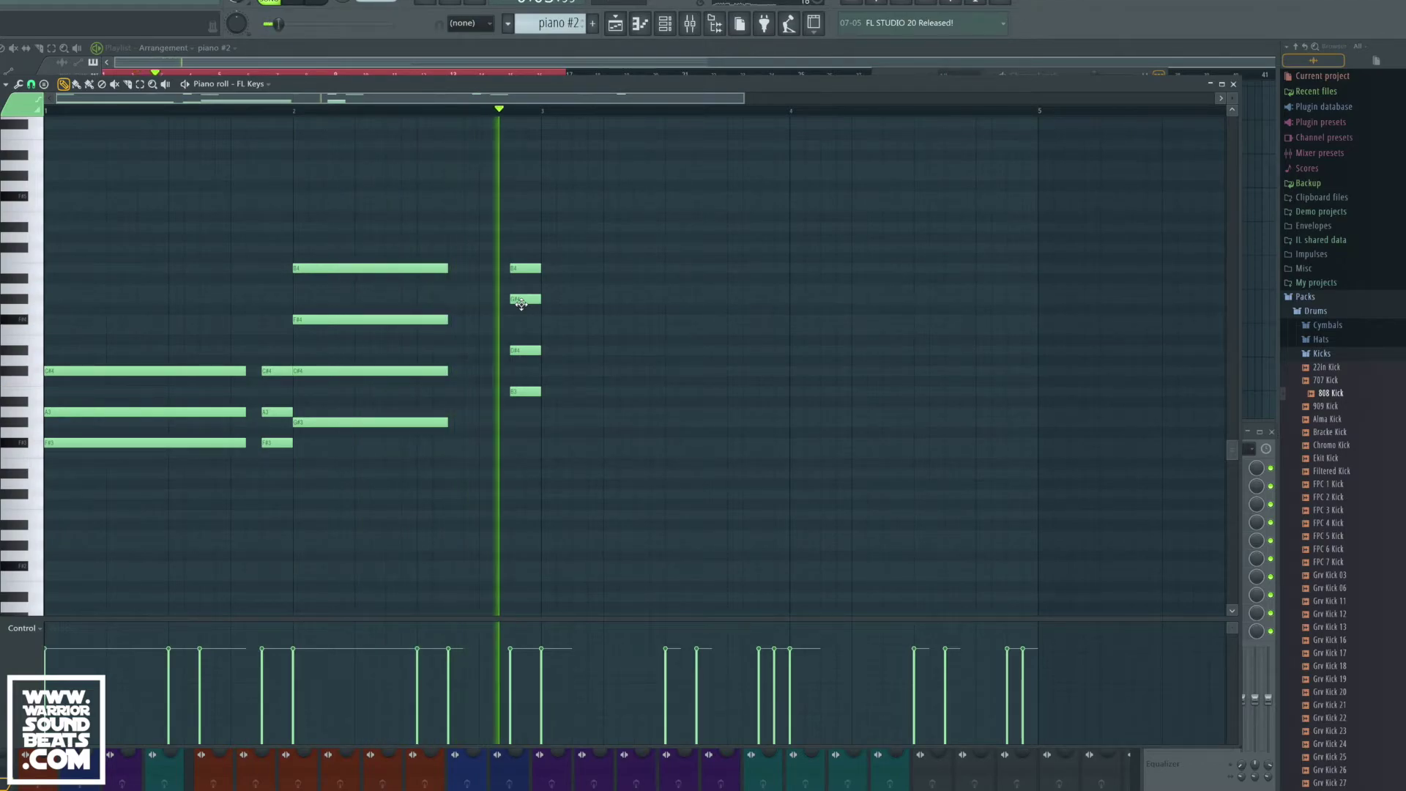
key("space")
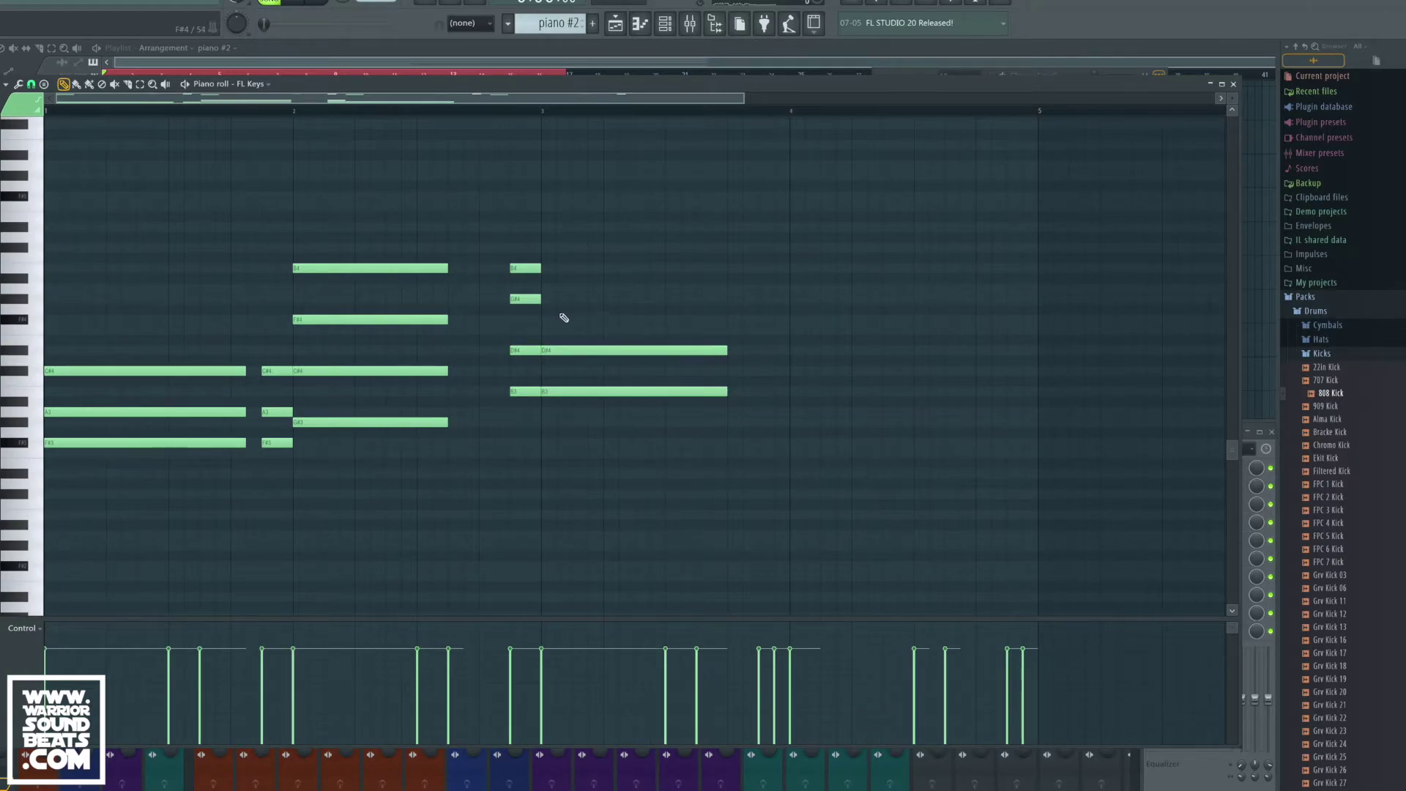
Step: Complete the long chord on bar 3 with B3, D#4, G#4 and B4 and play it
left_click(550, 299)
left_click(550, 268)
key("space")
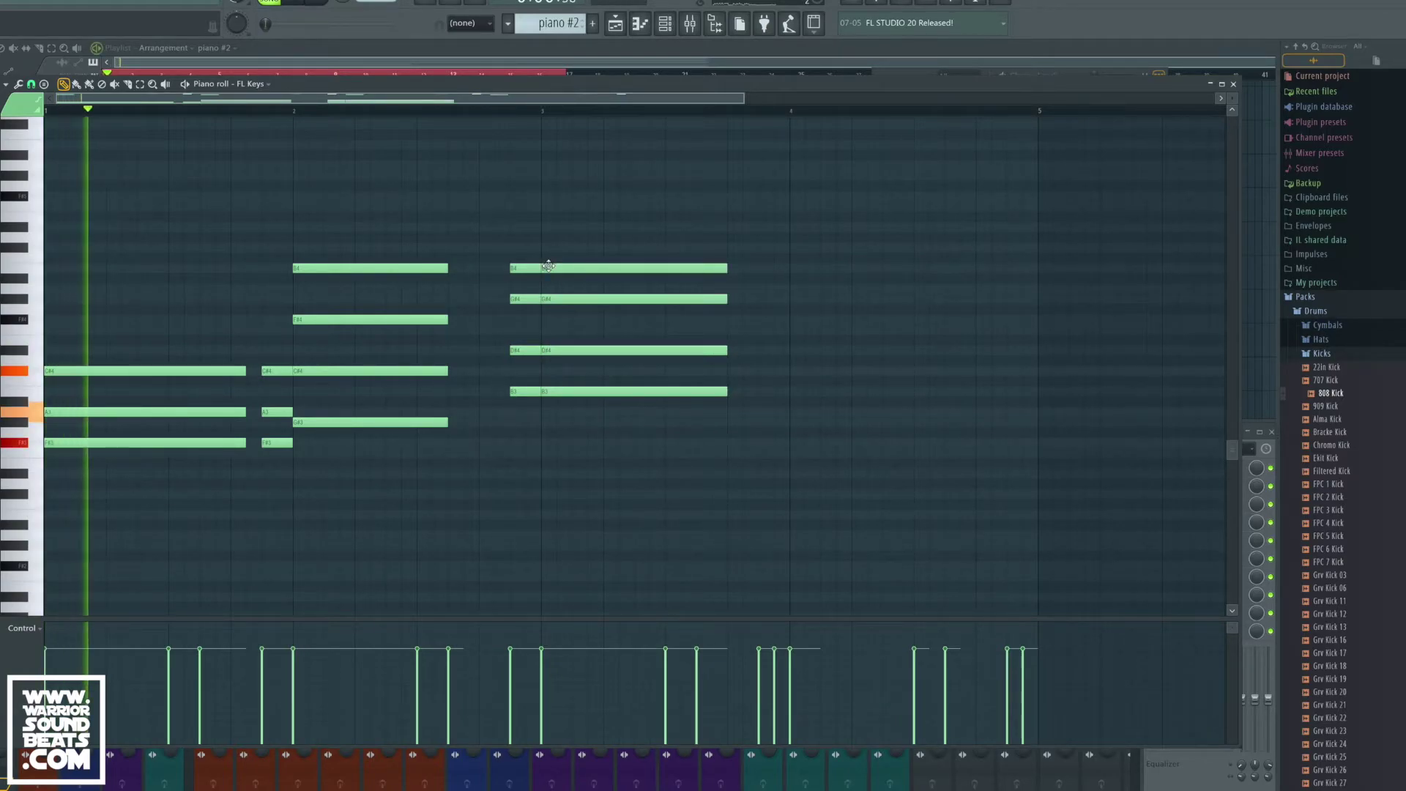
key("space")
Step: Move the short chord before bar 3 two steps earlier, leaving a gap before the long chord, and play it
left_click_drag(527, 421, 482, 269)
key("space")
right_click(534, 424)
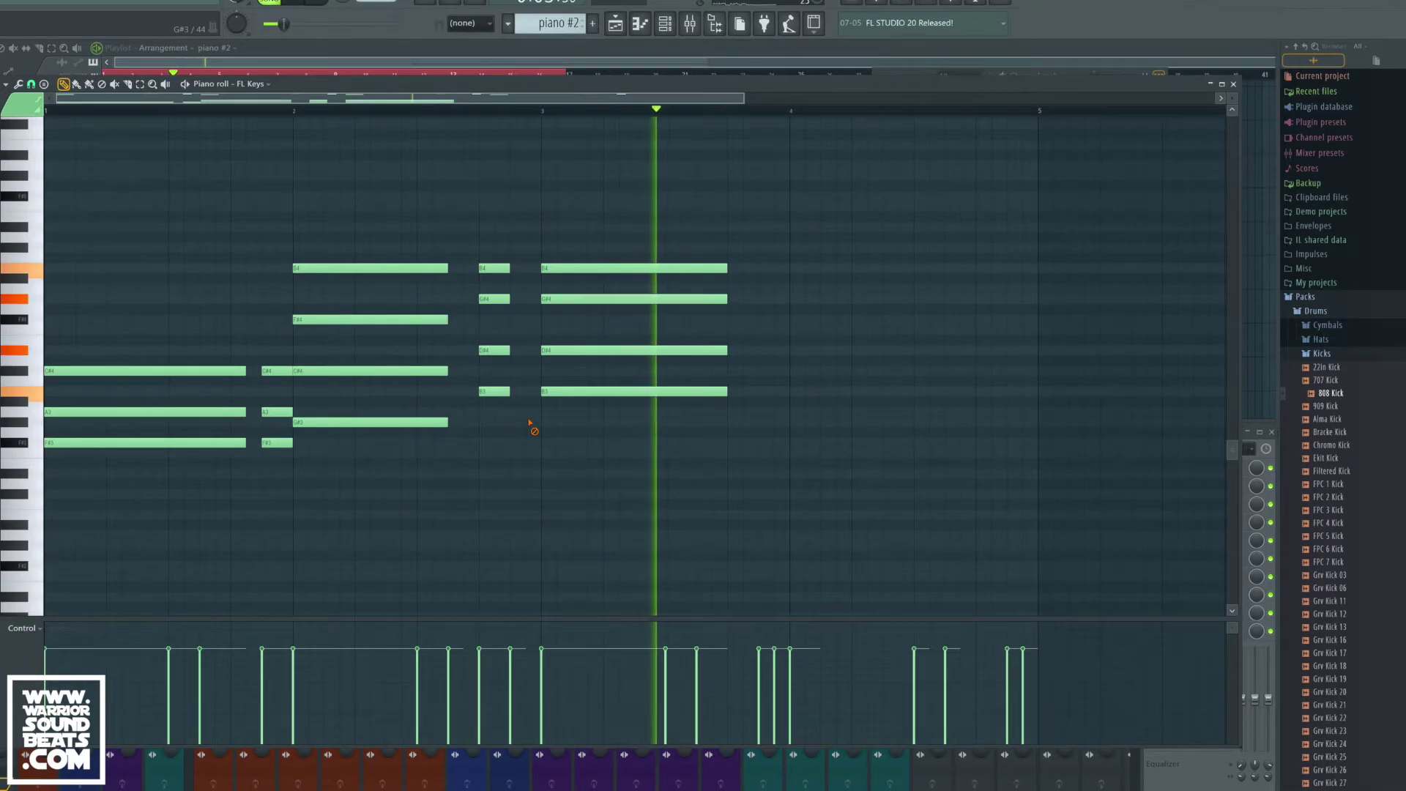
key("space")
Step: Copy the long bar 2 chord to the end of bar 3, shorten the copy to end at bar 4, and play it
left_click_drag(411, 453, 363, 253)
left_click_drag(347, 321, 810, 331)
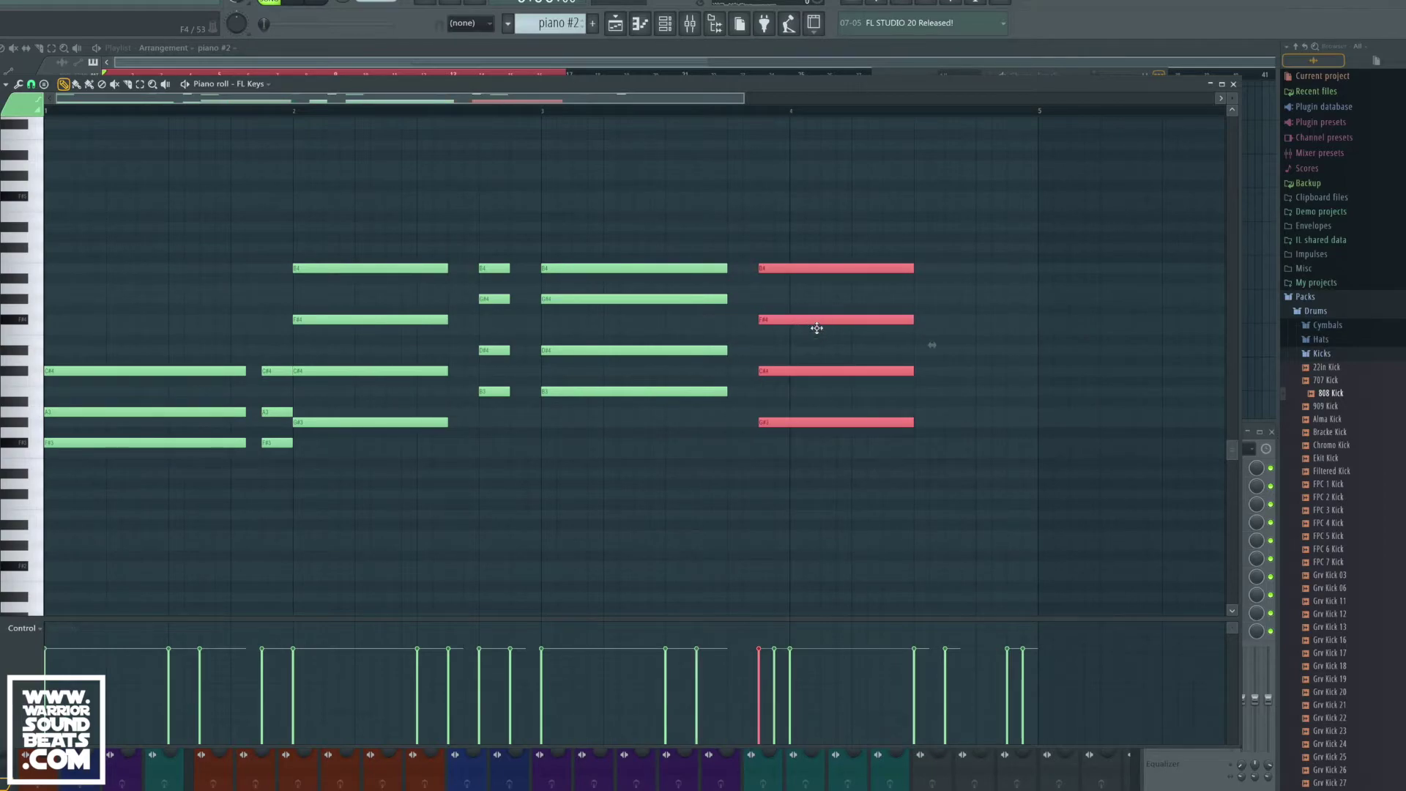
left_click_drag(910, 321, 815, 336)
right_click(820, 397)
key("space")
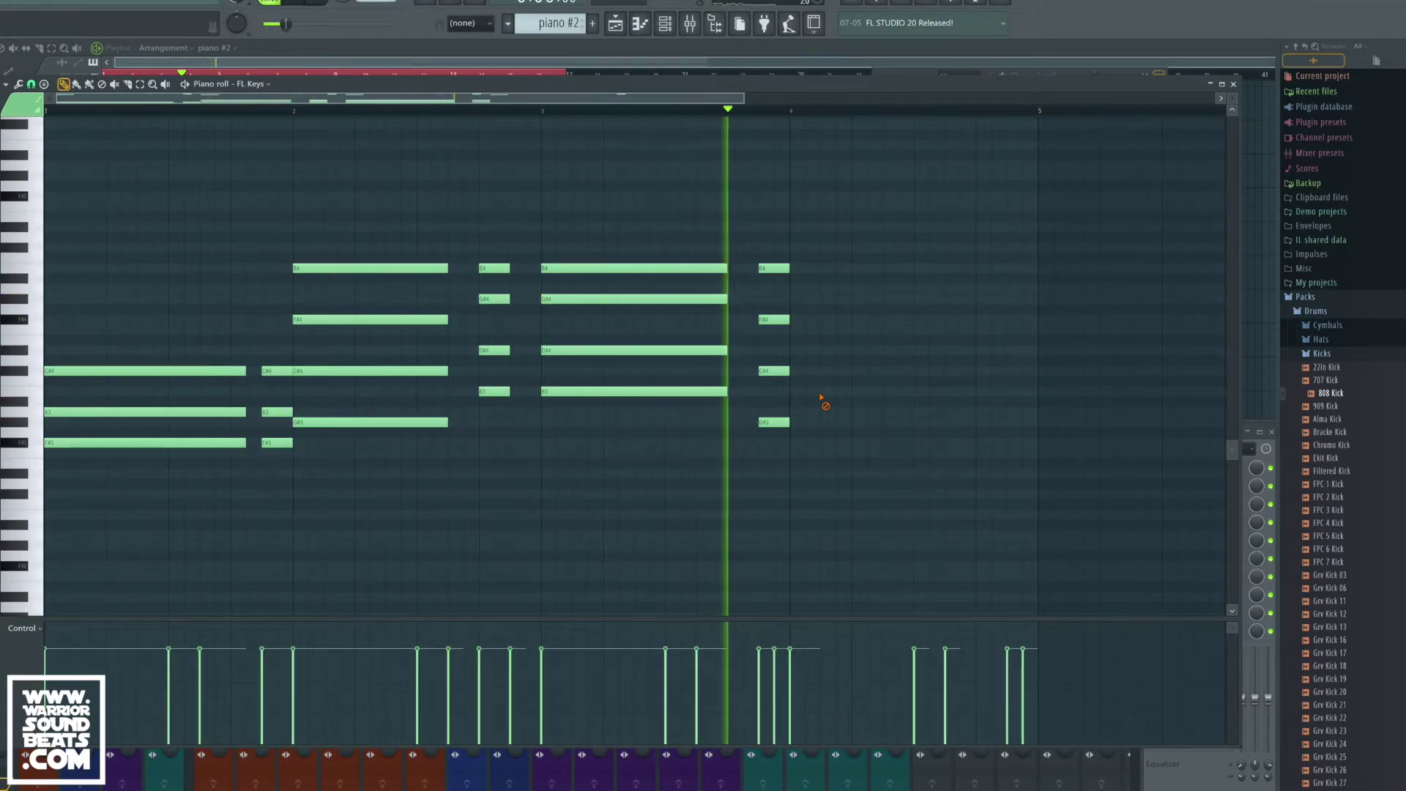
key("space")
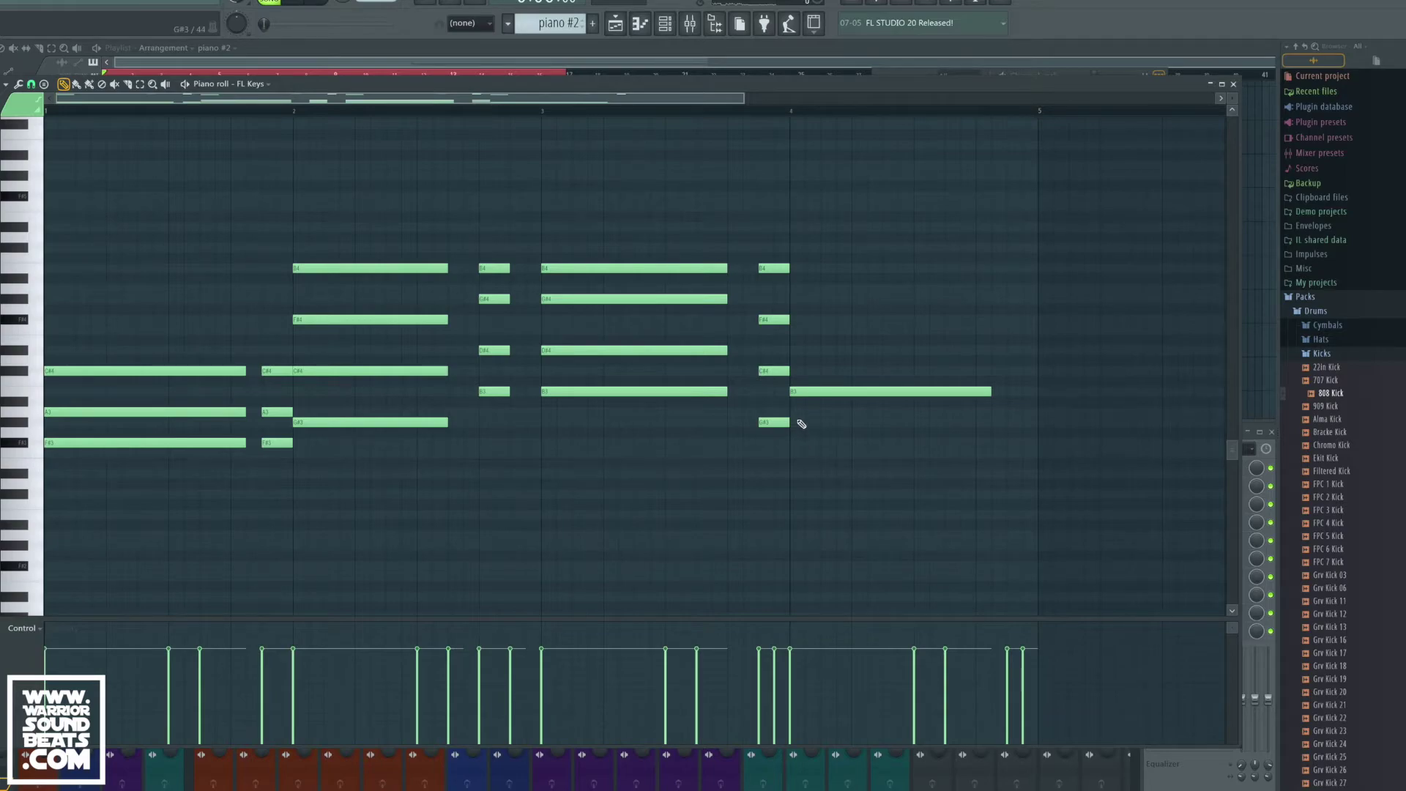
Step: Build a long G#3, B3, F4, B4 chord on bar 4 followed by a short C#4, F#4, A4, C#5 chord, and play the result
left_click(798, 332)
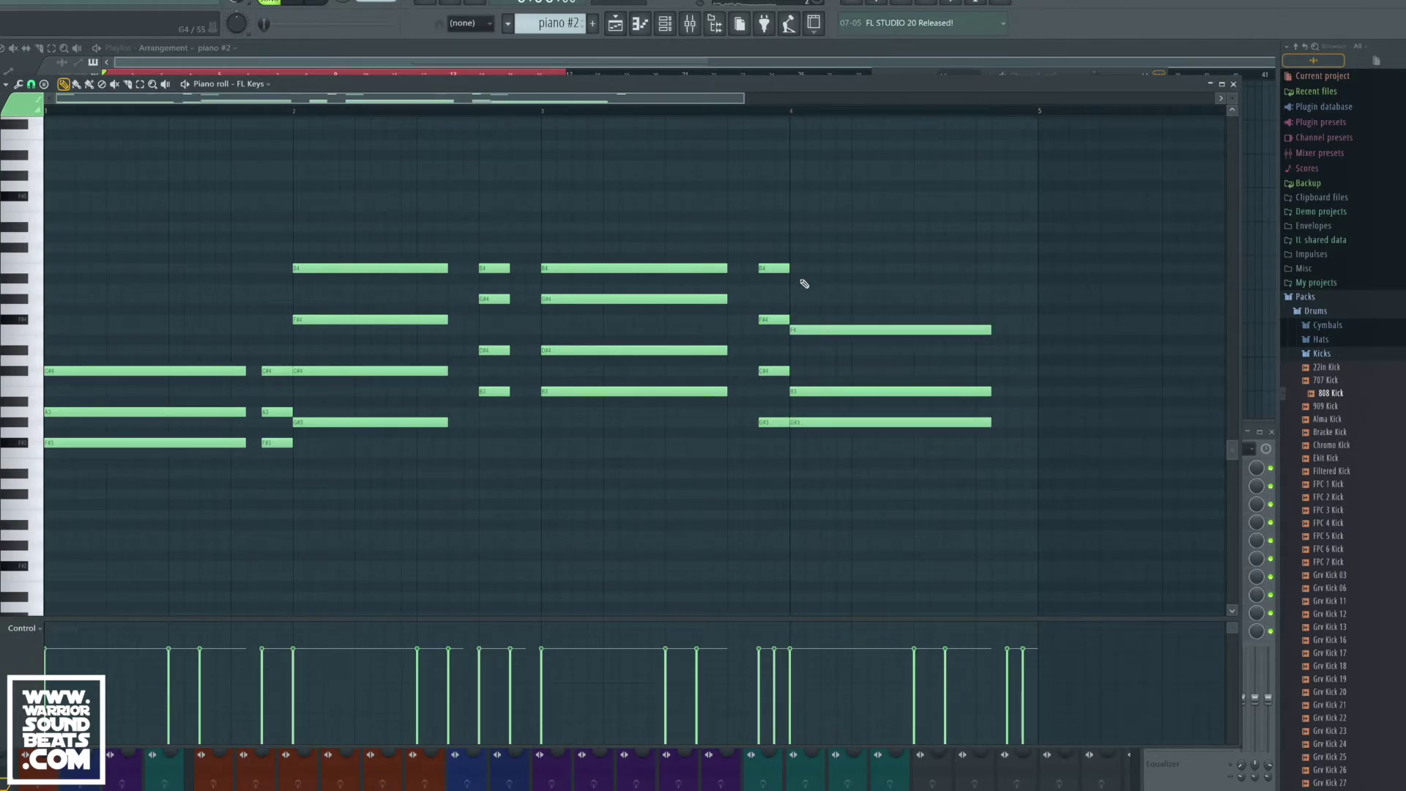
left_click(798, 269)
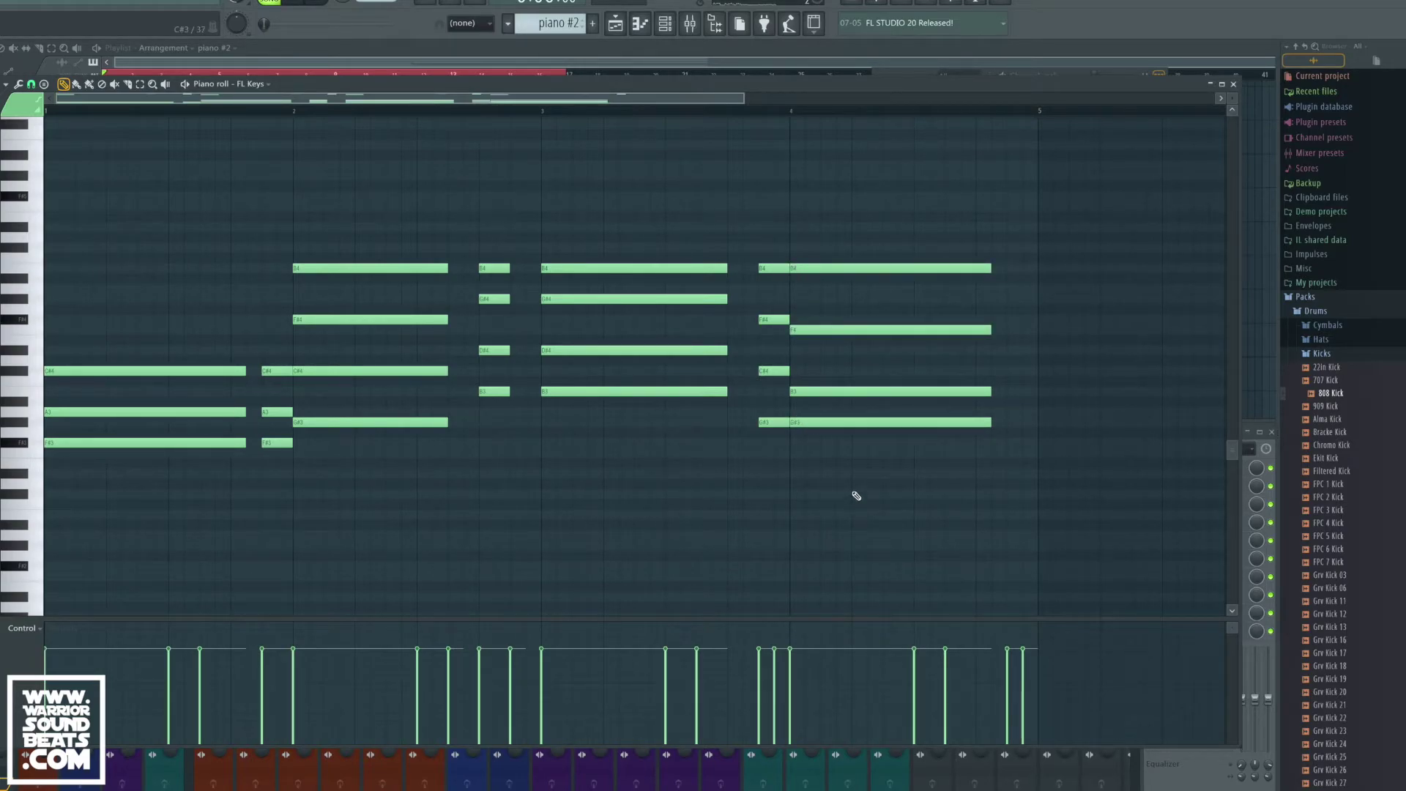
key("space")
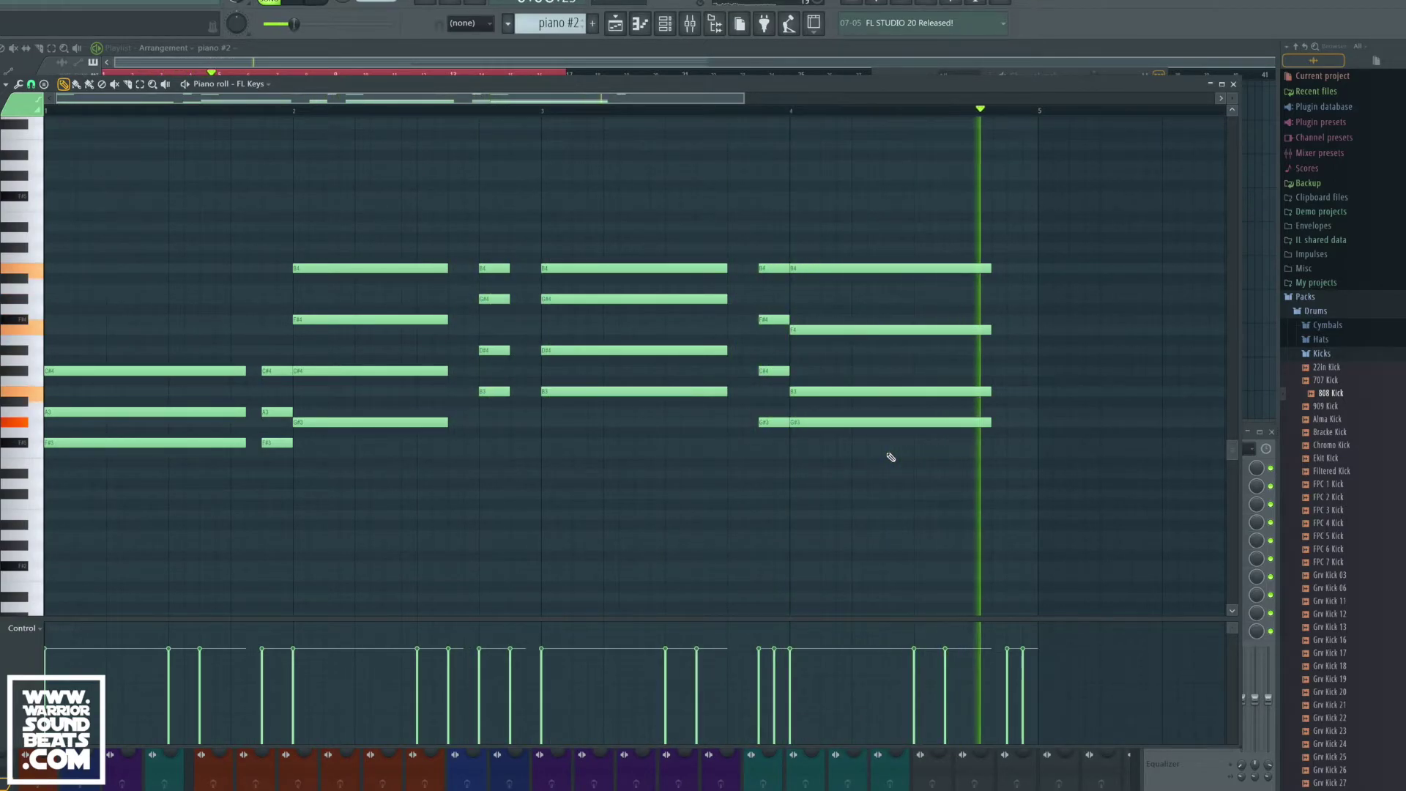
key("space")
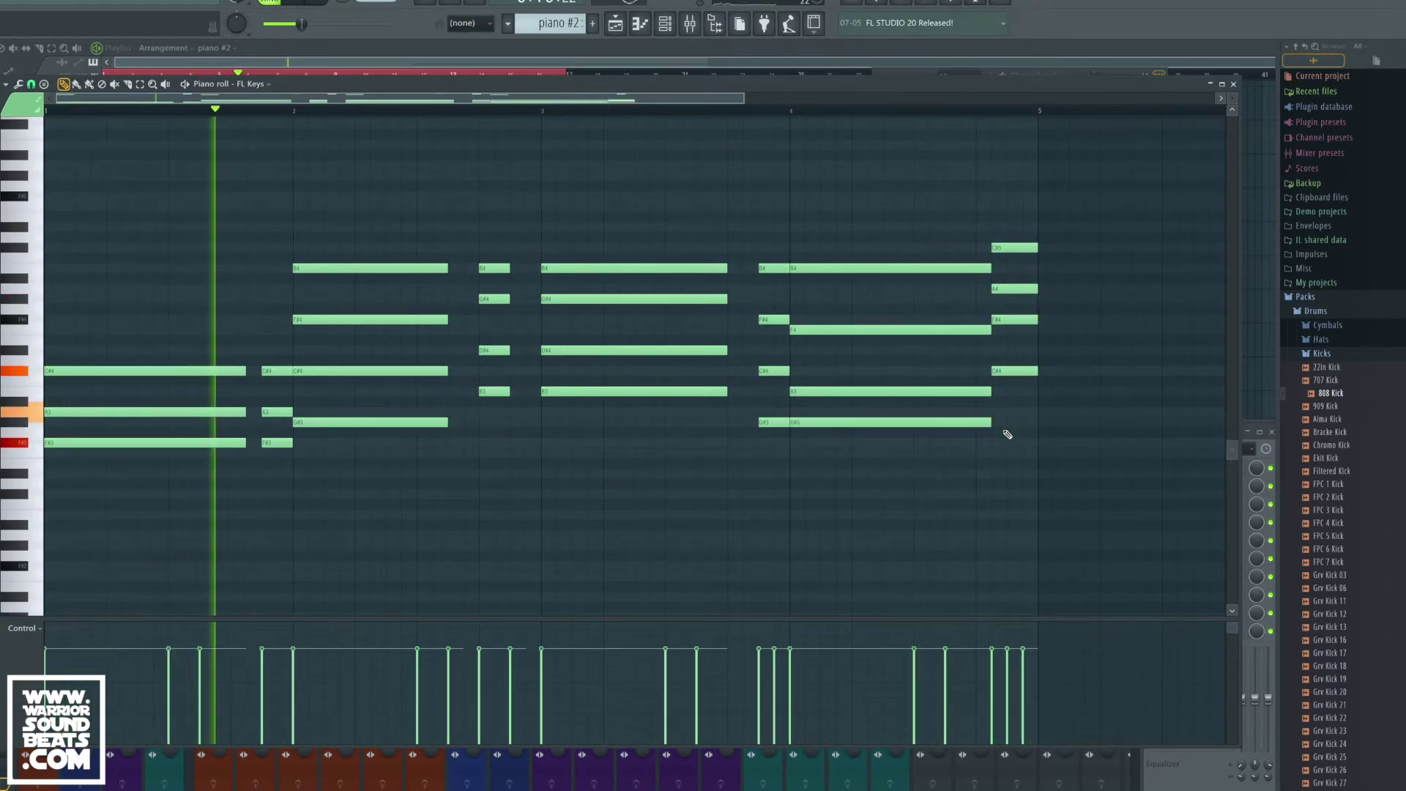
Step: Shorten the long bar 4 chord to nine steps, extend the closing chord backward to six steps, and play the pattern
left_click_drag(977, 453, 792, 249)
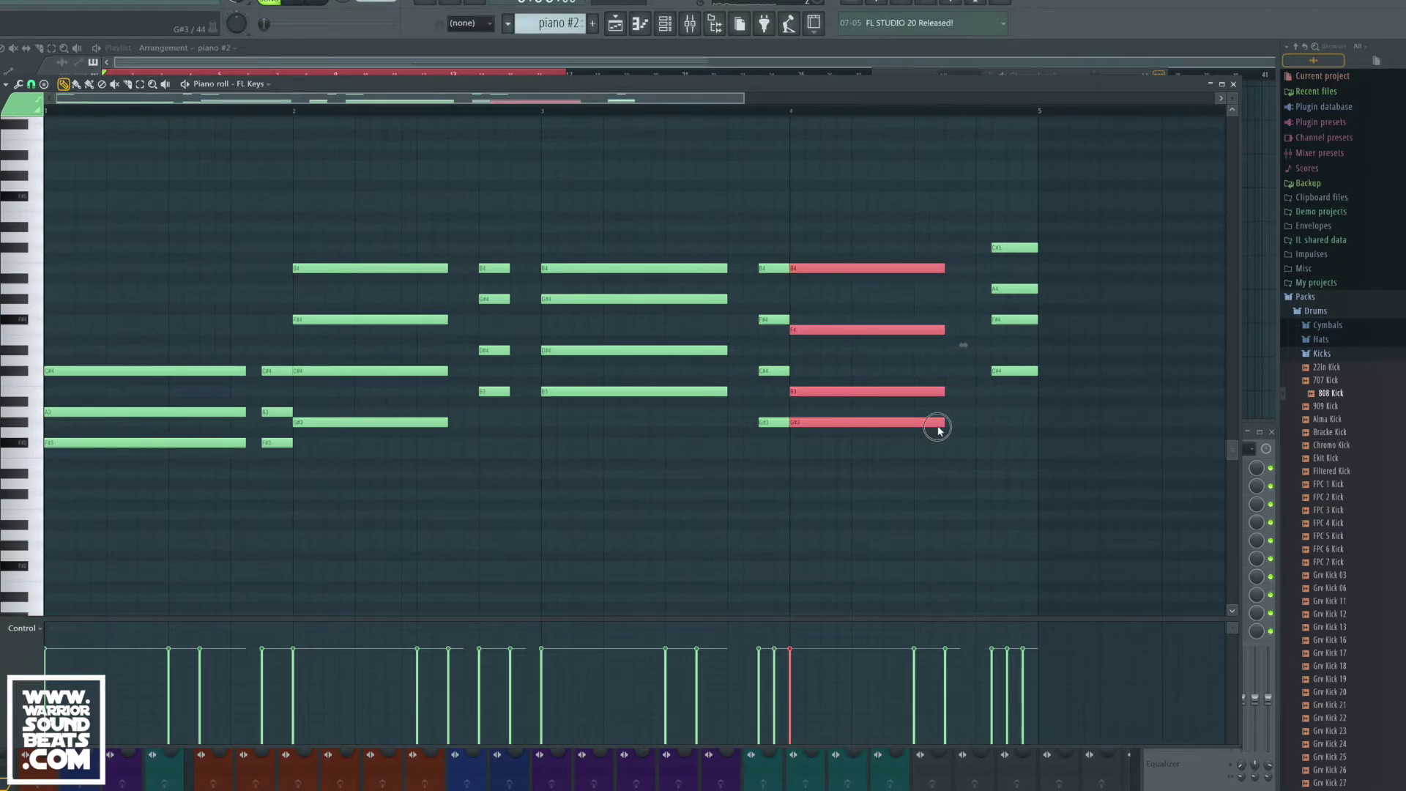
left_click_drag(1029, 433, 967, 209)
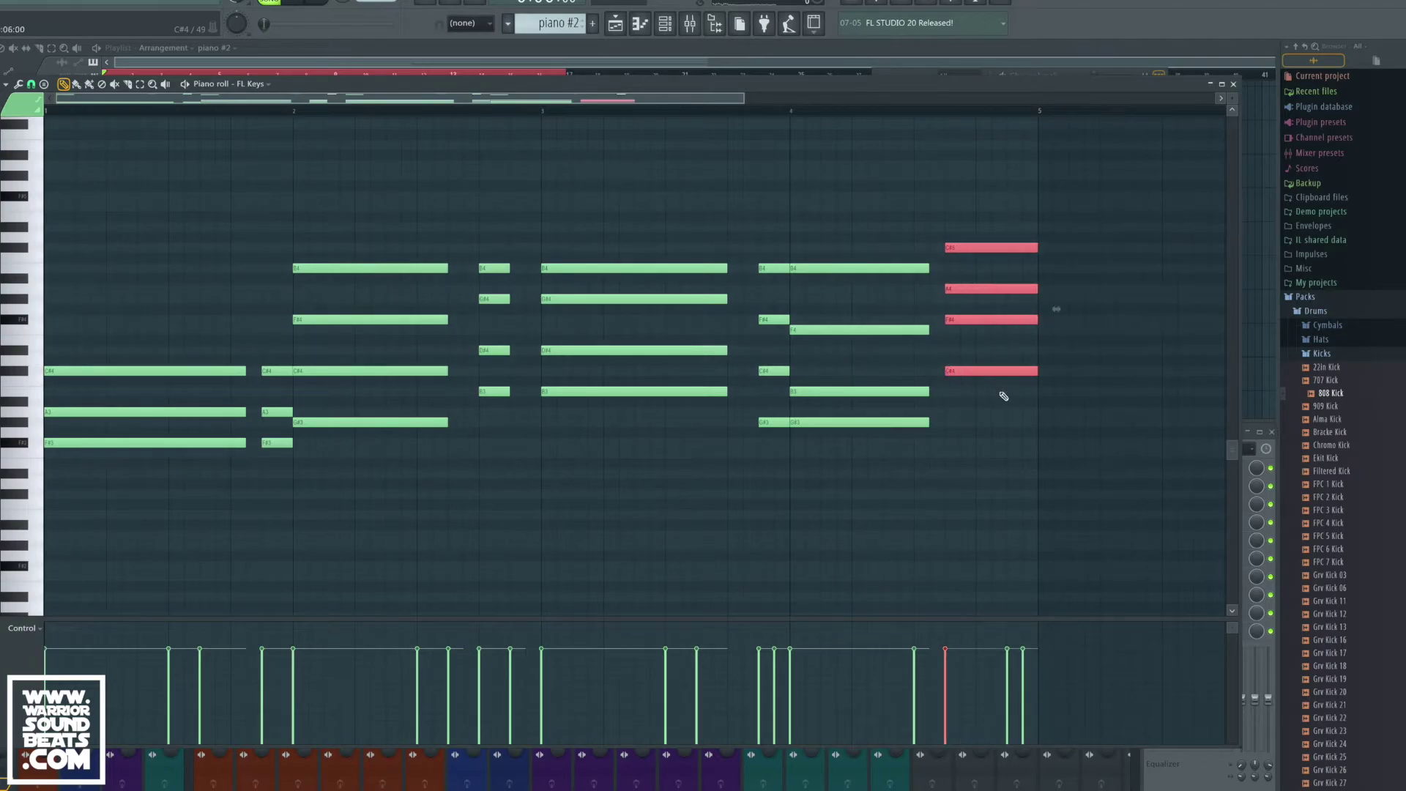
right_click(995, 401)
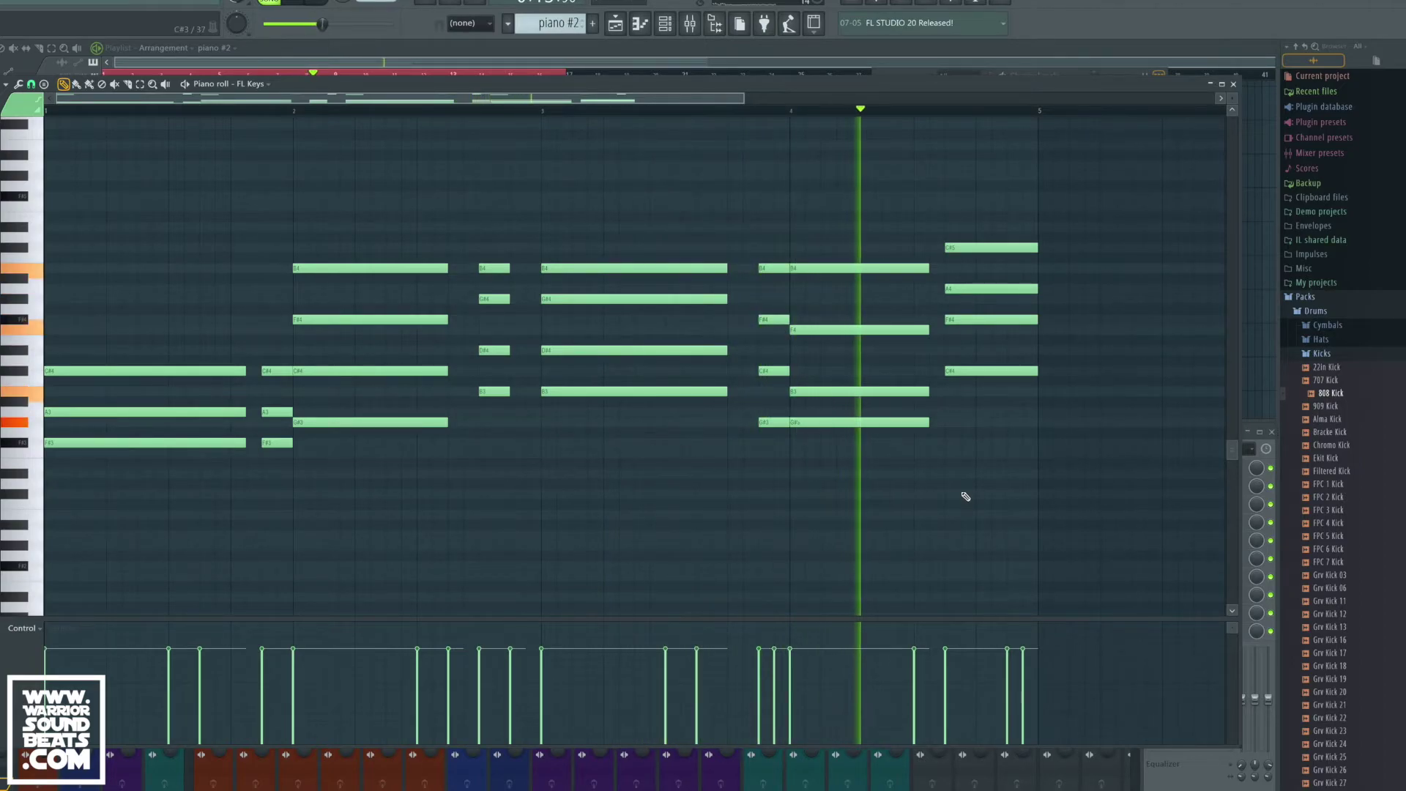
key("space")
Step: Lower all the high melody notes in piano #2 by one octave and play them with the chords
left_click_drag(1065, 487, 72, 366)
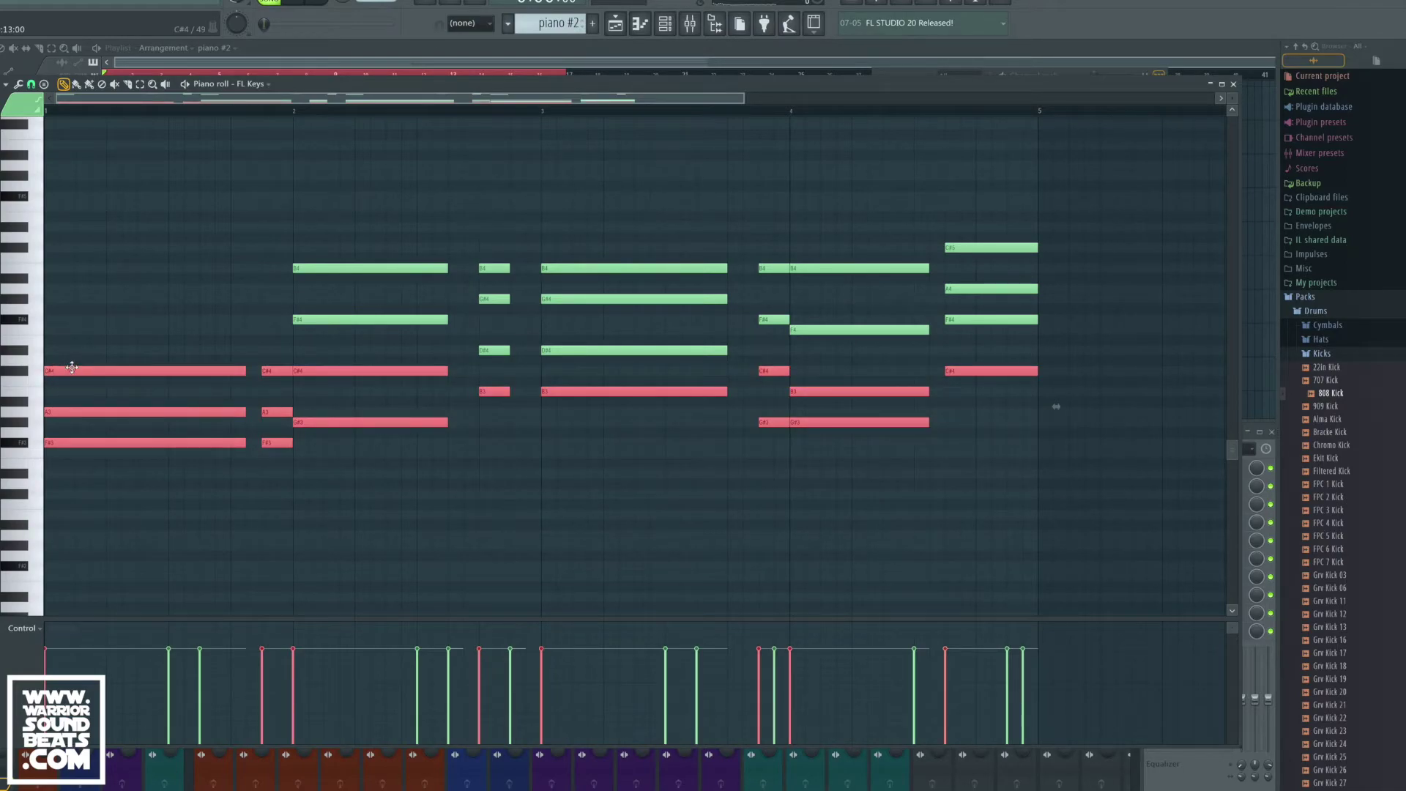
scroll(524, 147, "up", 5)
left_click_drag(1065, 271, 8, 141)
key("ctrl+Down")
key("space")
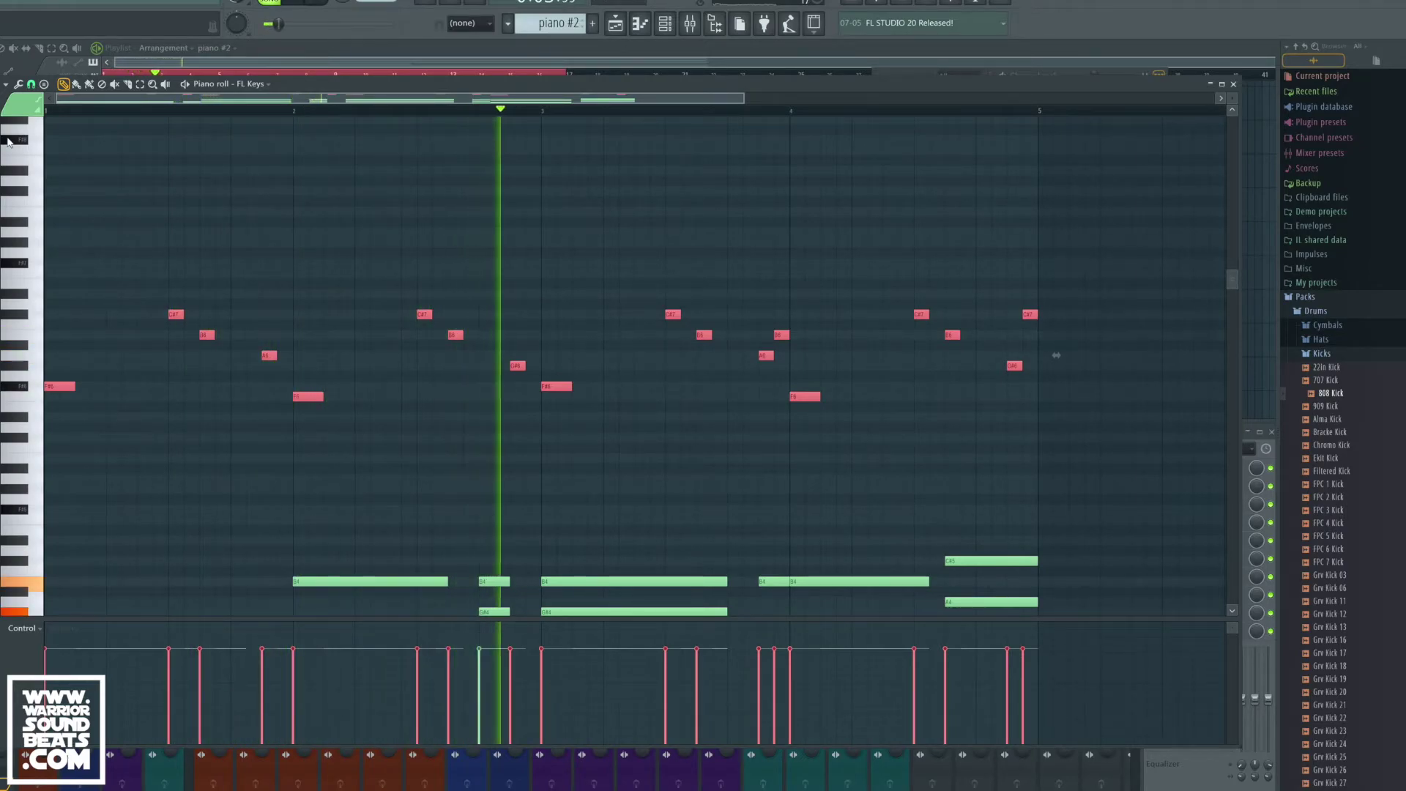
Step: Try the melody two octaves higher, bring it back down, and set its velocity slightly below that of the chords
key("ctrl+Up")
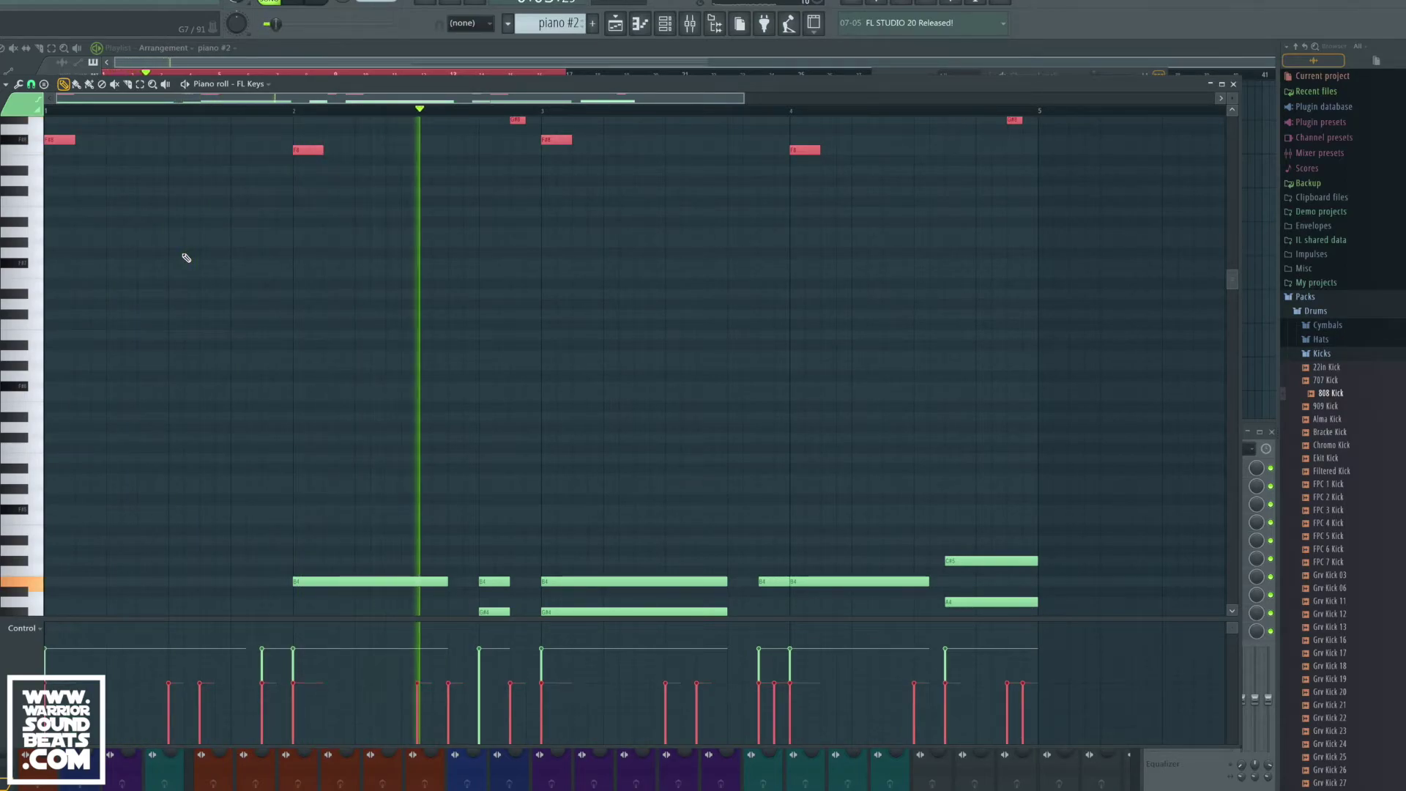
key("ctrl+Down")
key("ctrl+Down")
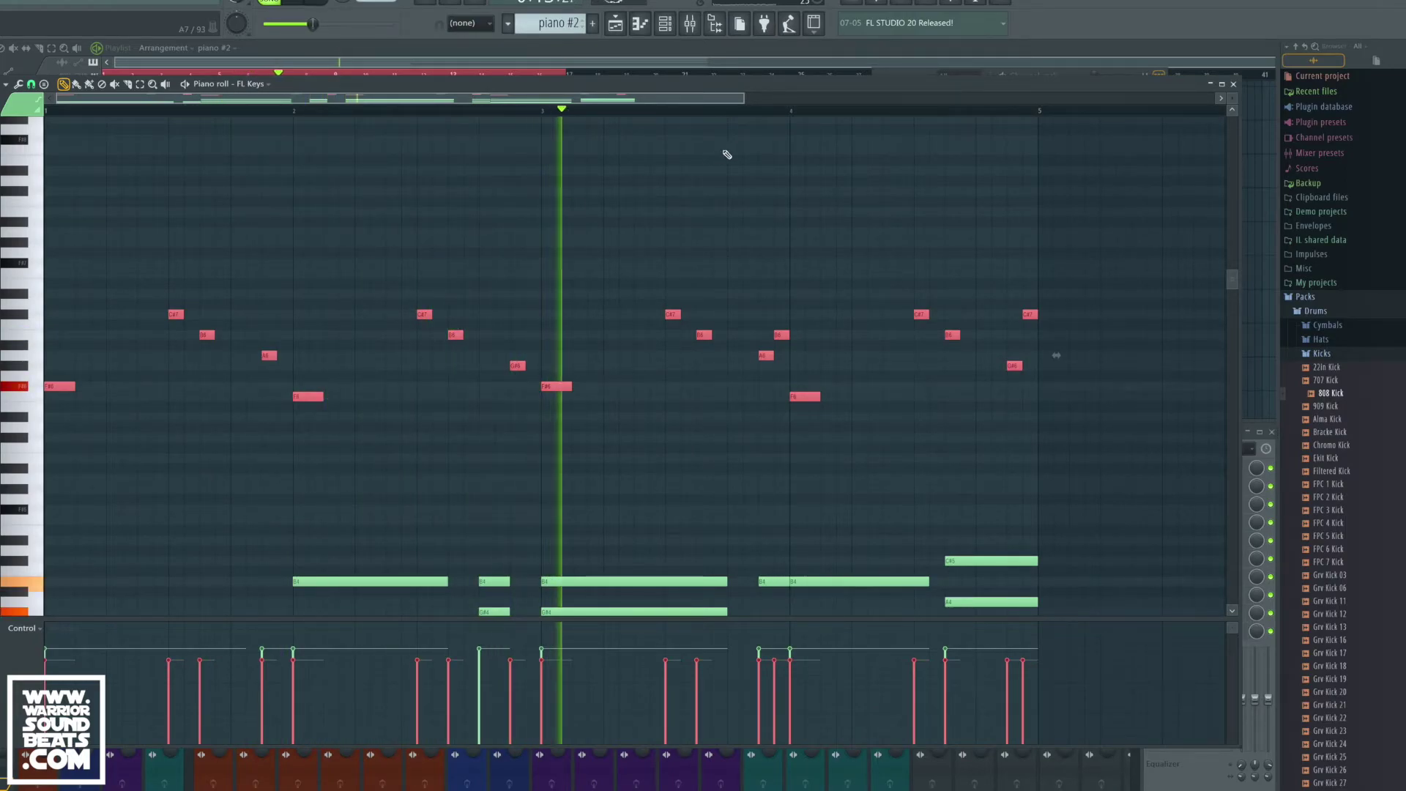
Step: Replace all the notes in the Bass pattern with the chord notes copied from piano #2
left_click(617, 32)
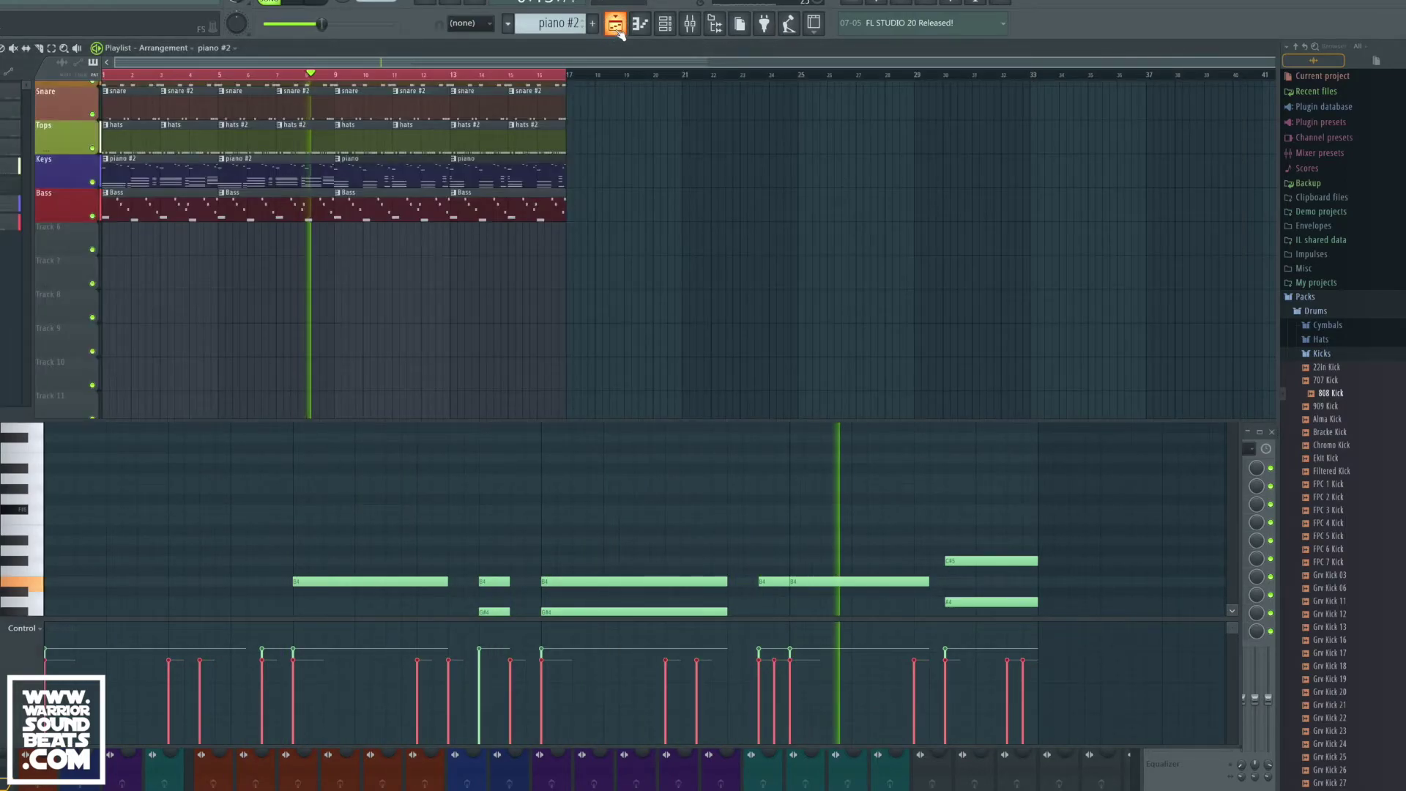
double_click(132, 215)
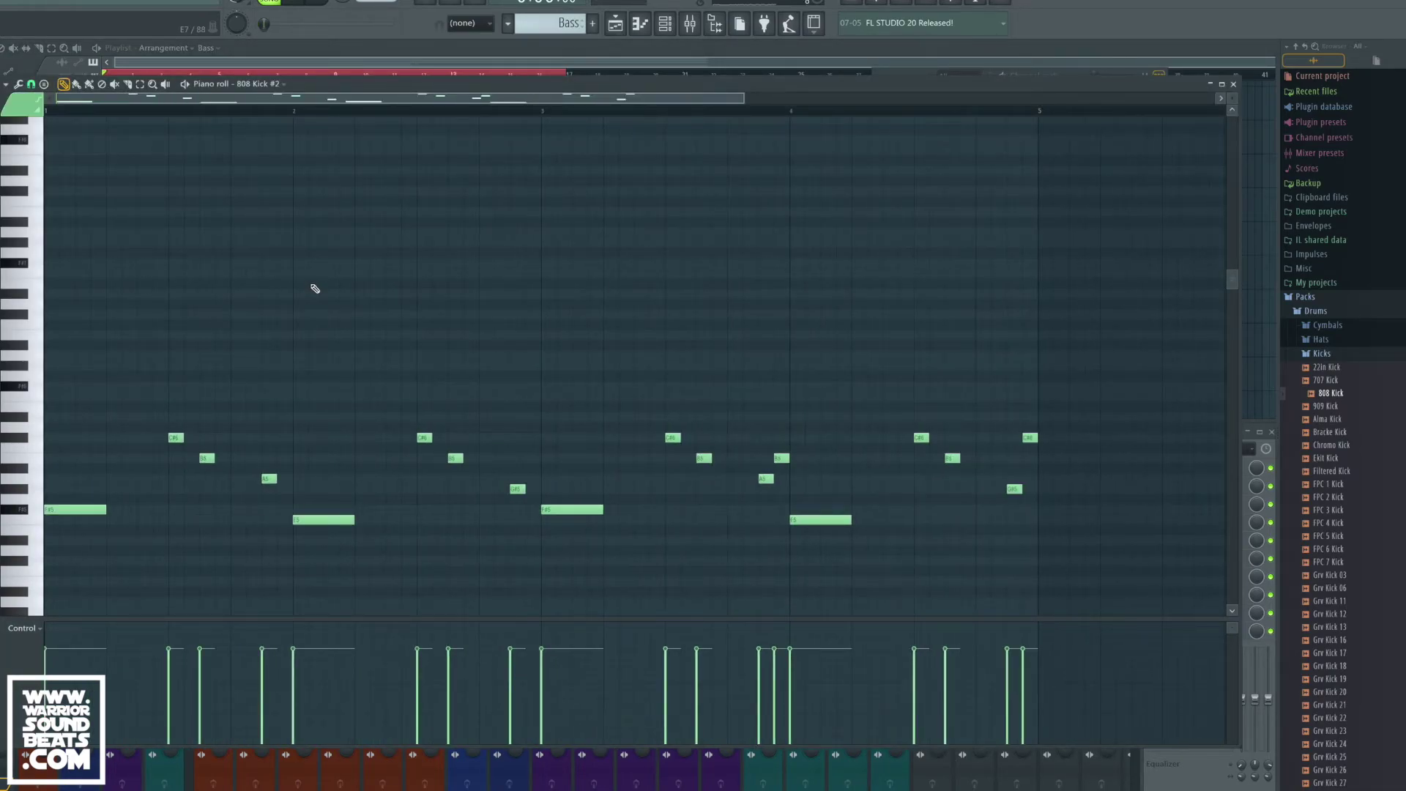
key("ctrl+a")
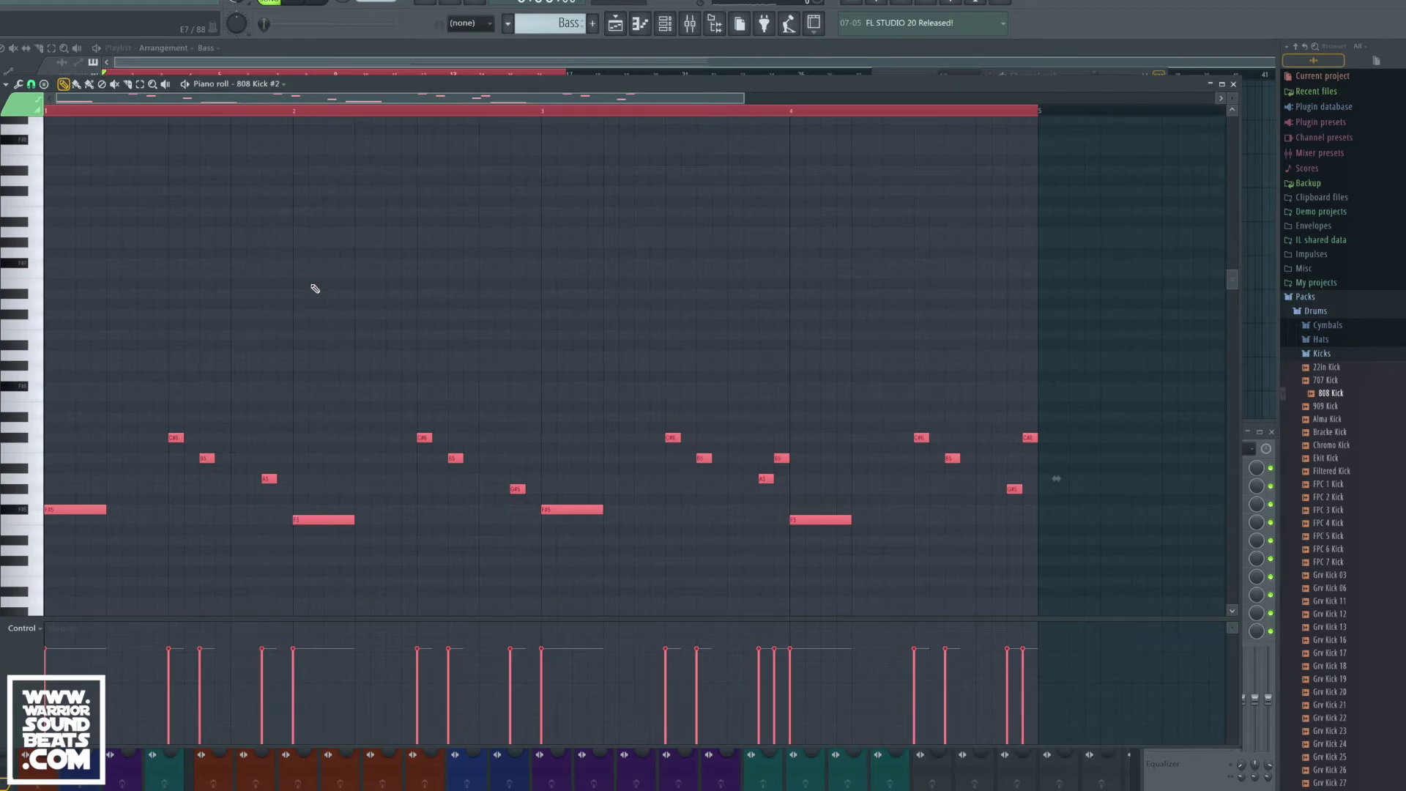
key("Delete")
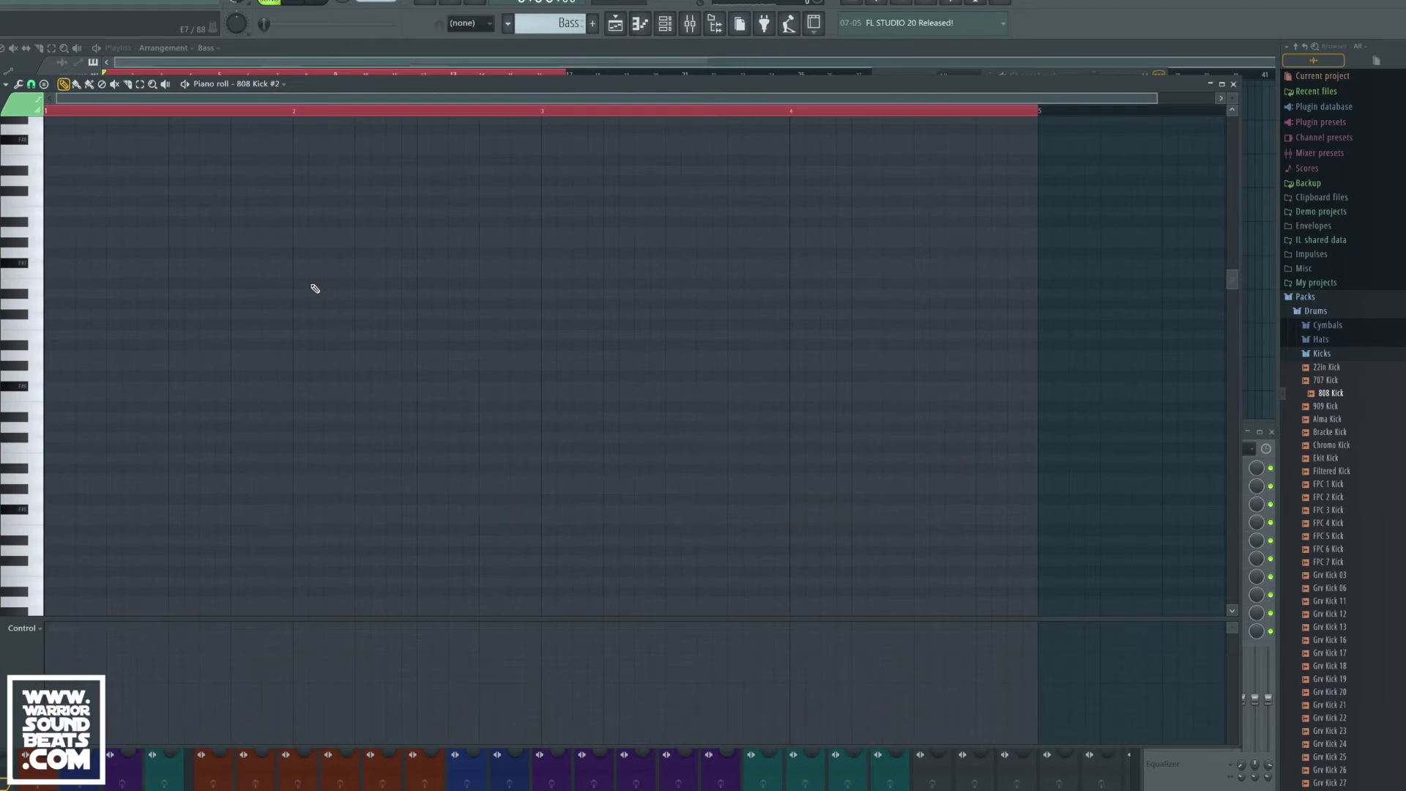
key("ctrl+z")
scroll(314, 288, "down", 10)
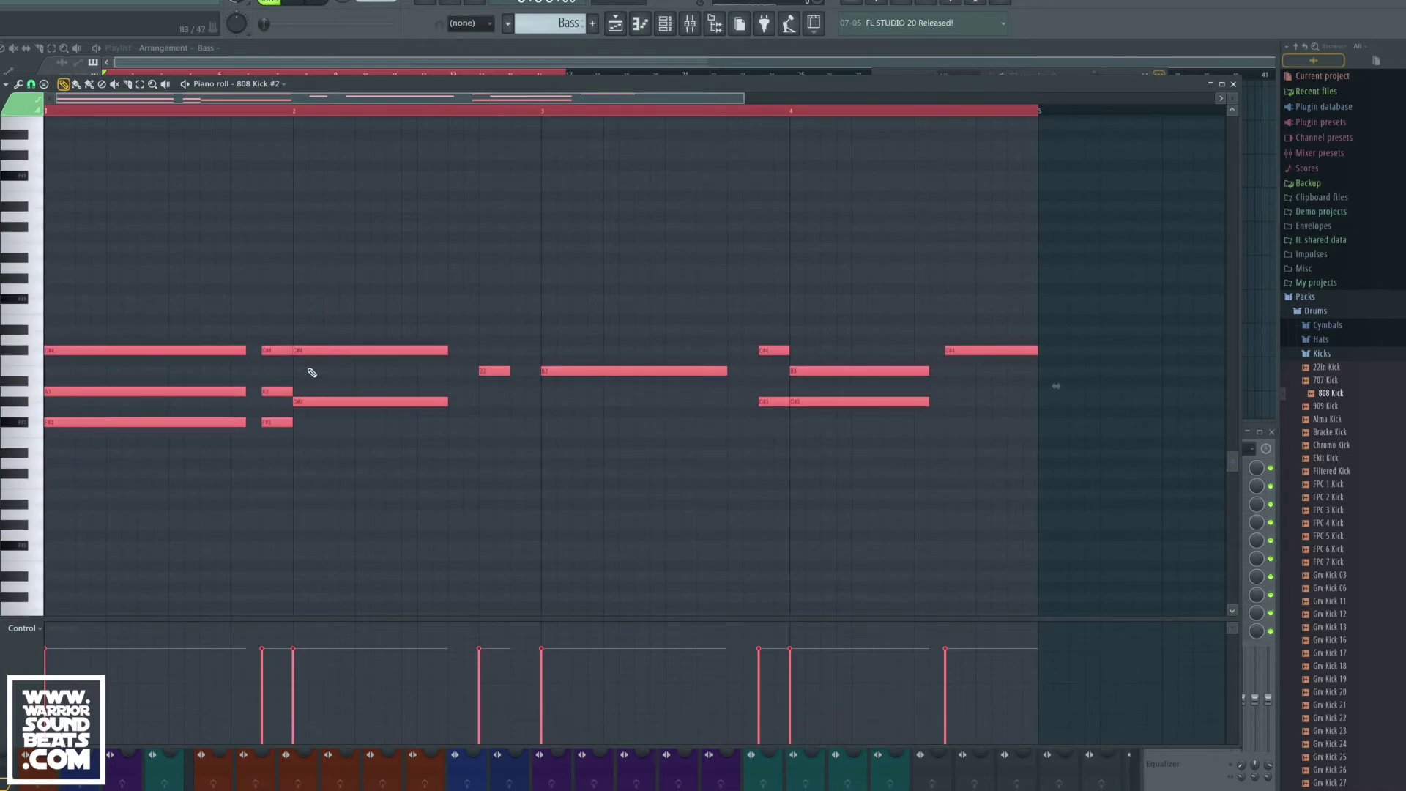
Step: Thin the pasted bass chords to one note each, then raise the whole line two octaves at full velocity
left_click(288, 478)
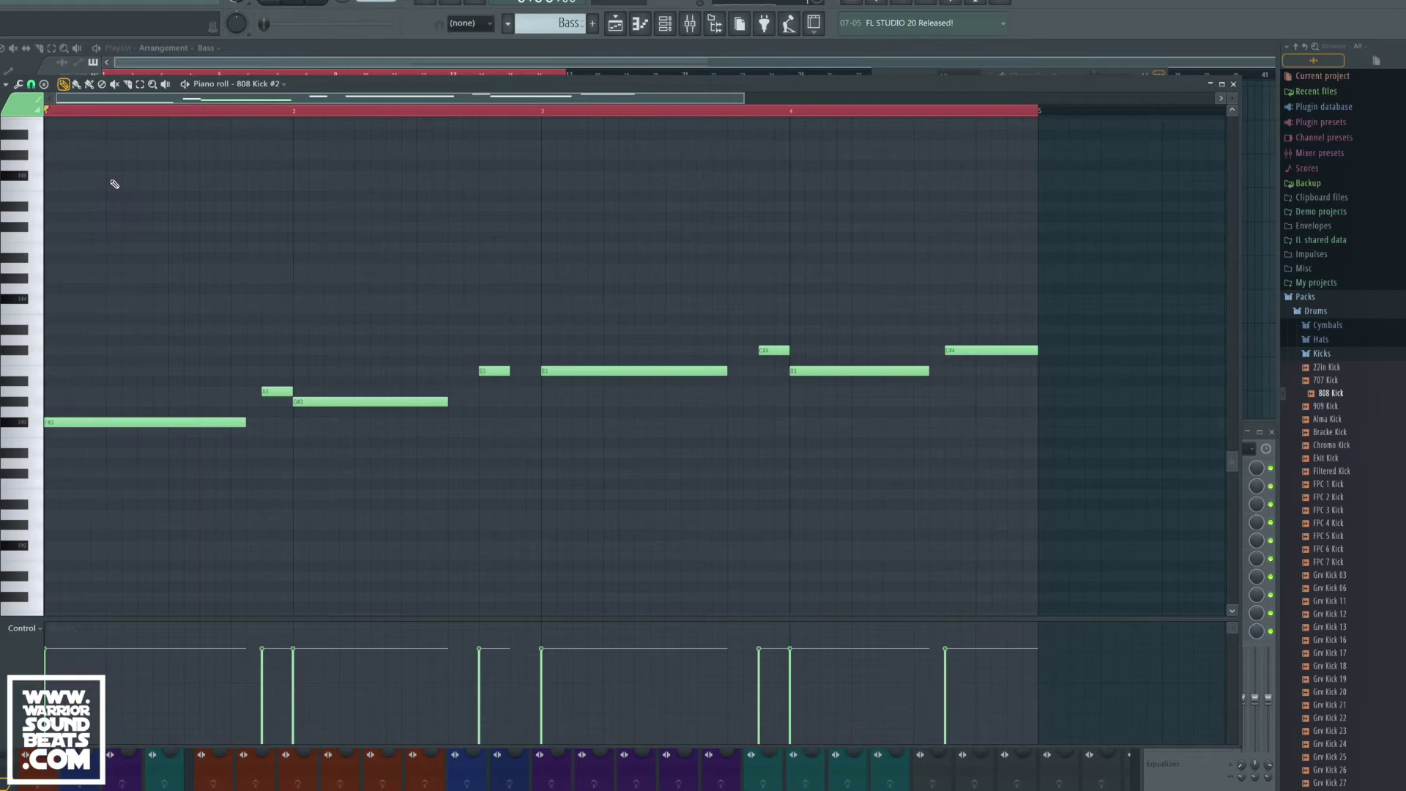
key("ctrl+a")
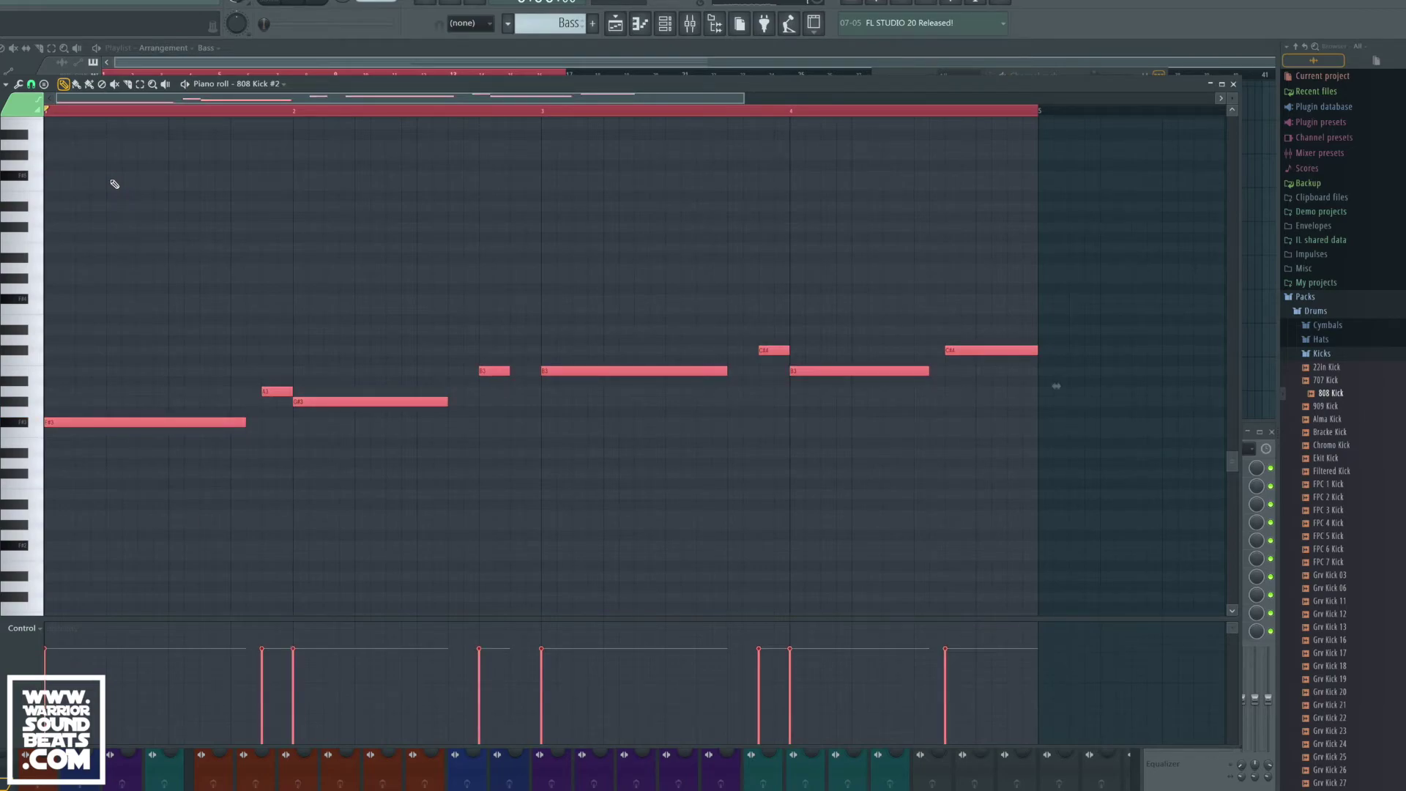
key("ctrl+Up")
key("ctrl+Up")
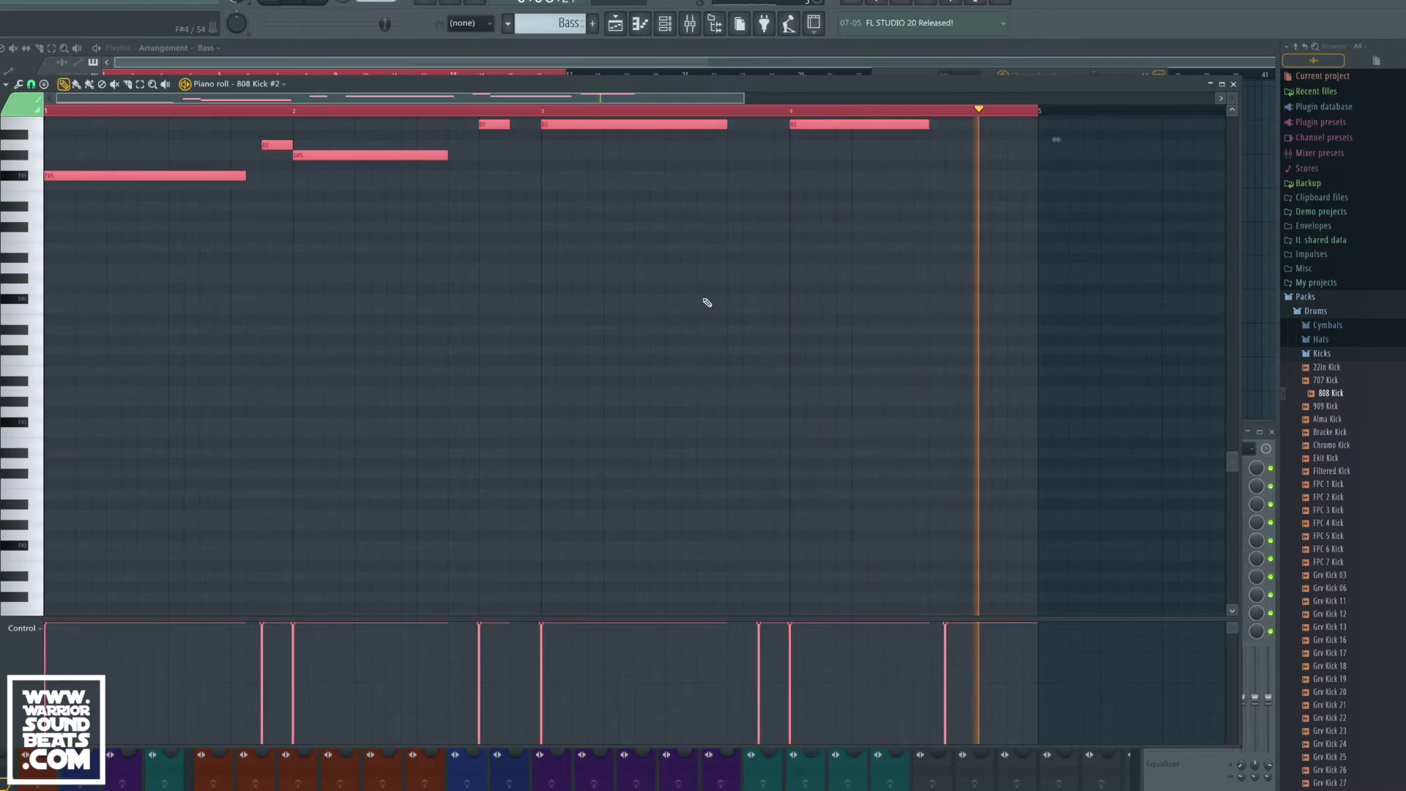
scroll(707, 302, "up", 5)
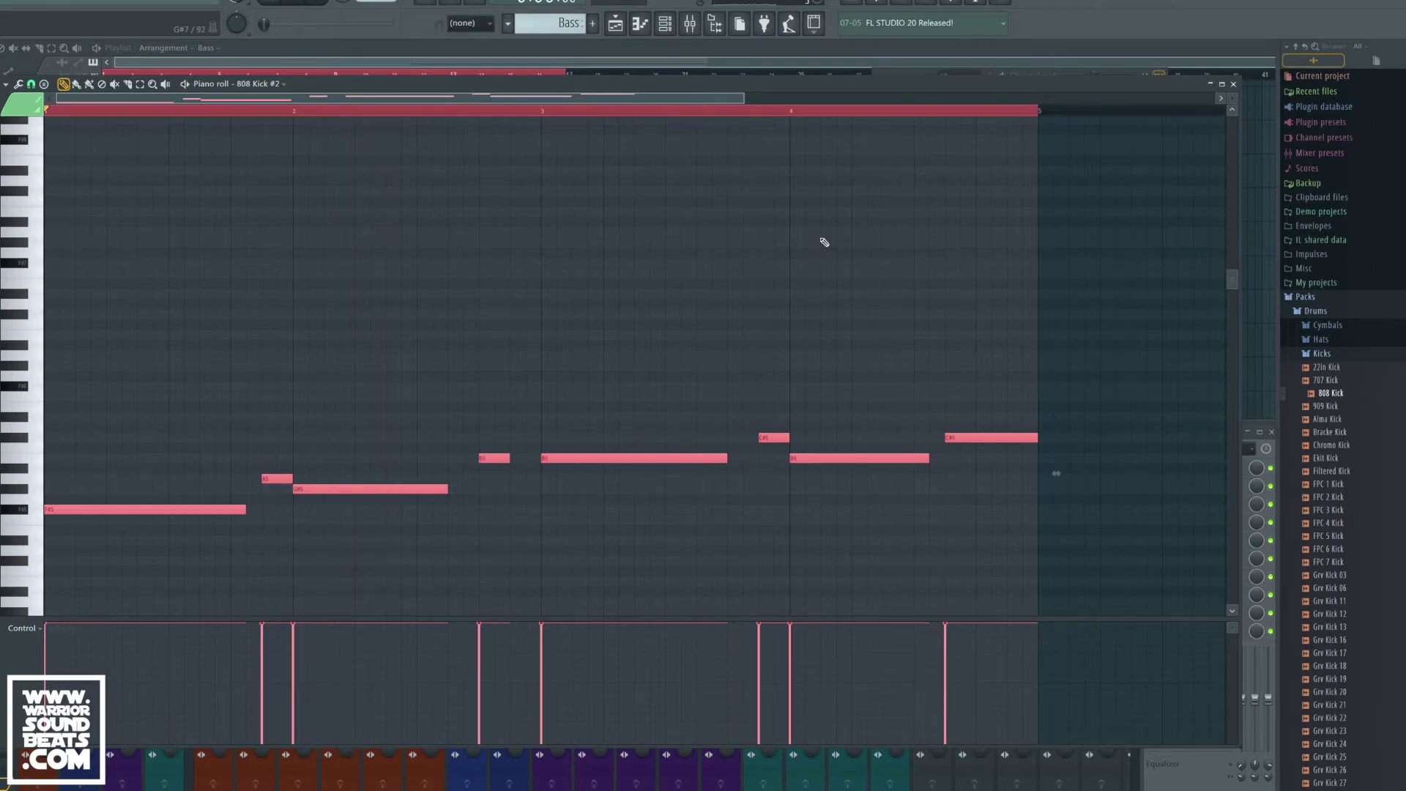
Step: Load Fruity Limiter in the first effect slot of the Bass mixer track and raise its gain and saturation
key("F9")
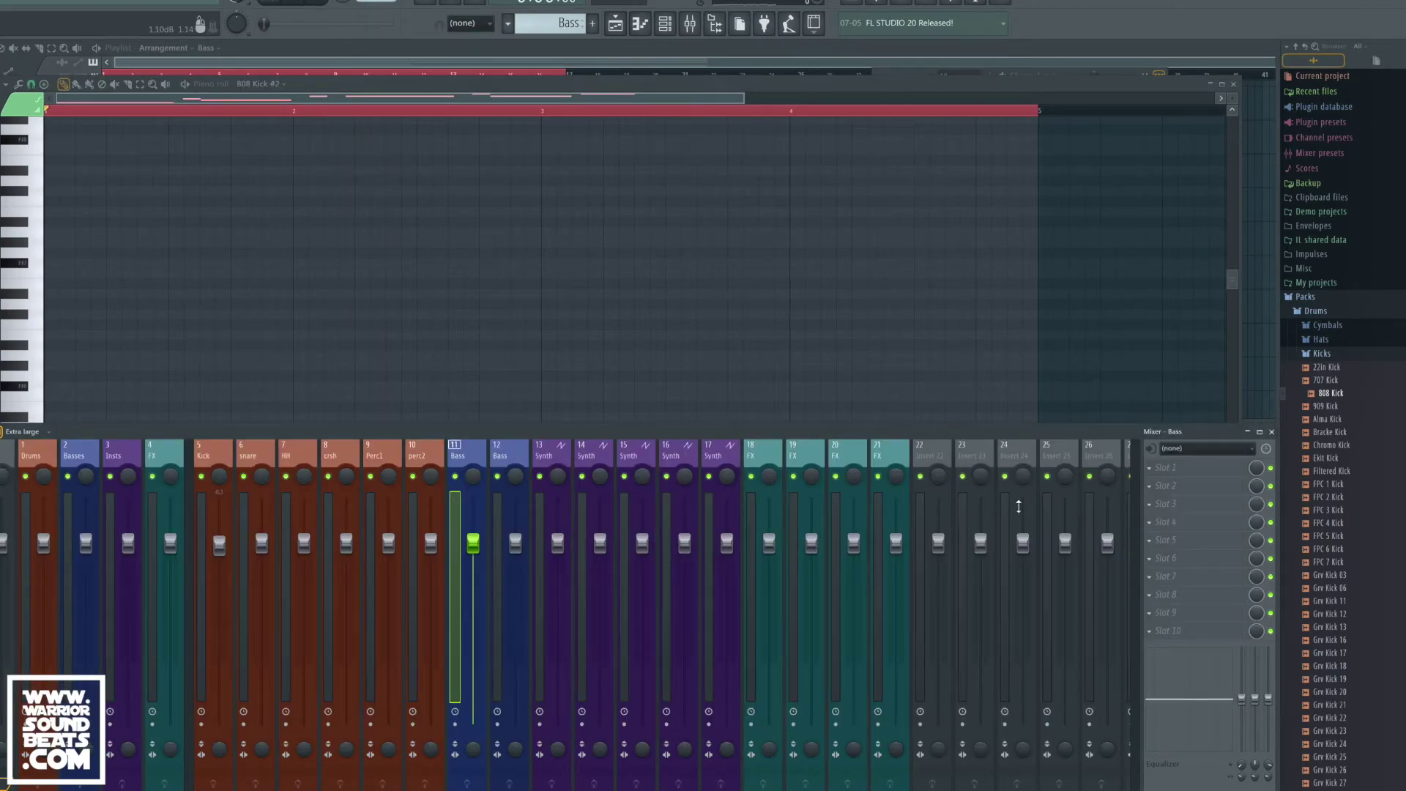
key("F8")
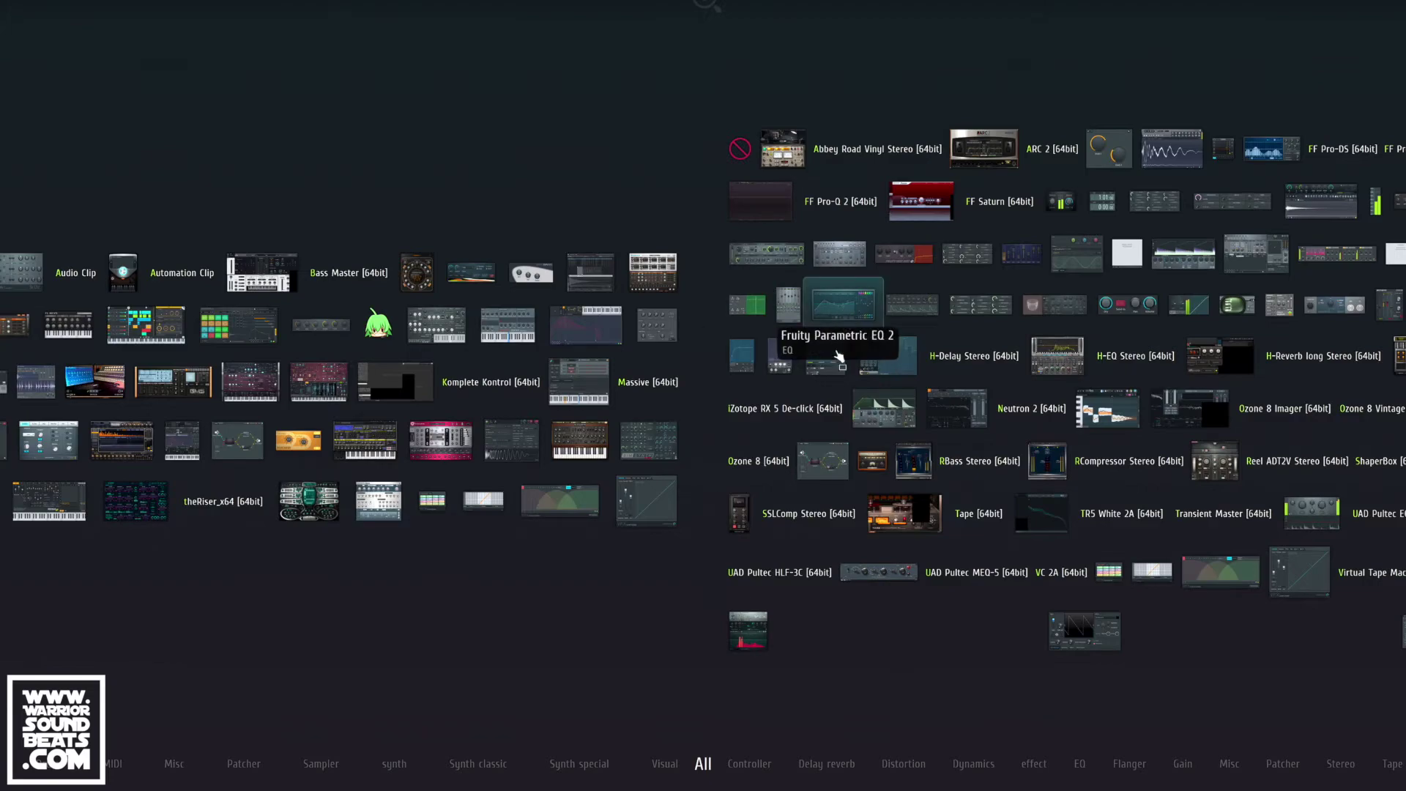
left_click(1177, 338)
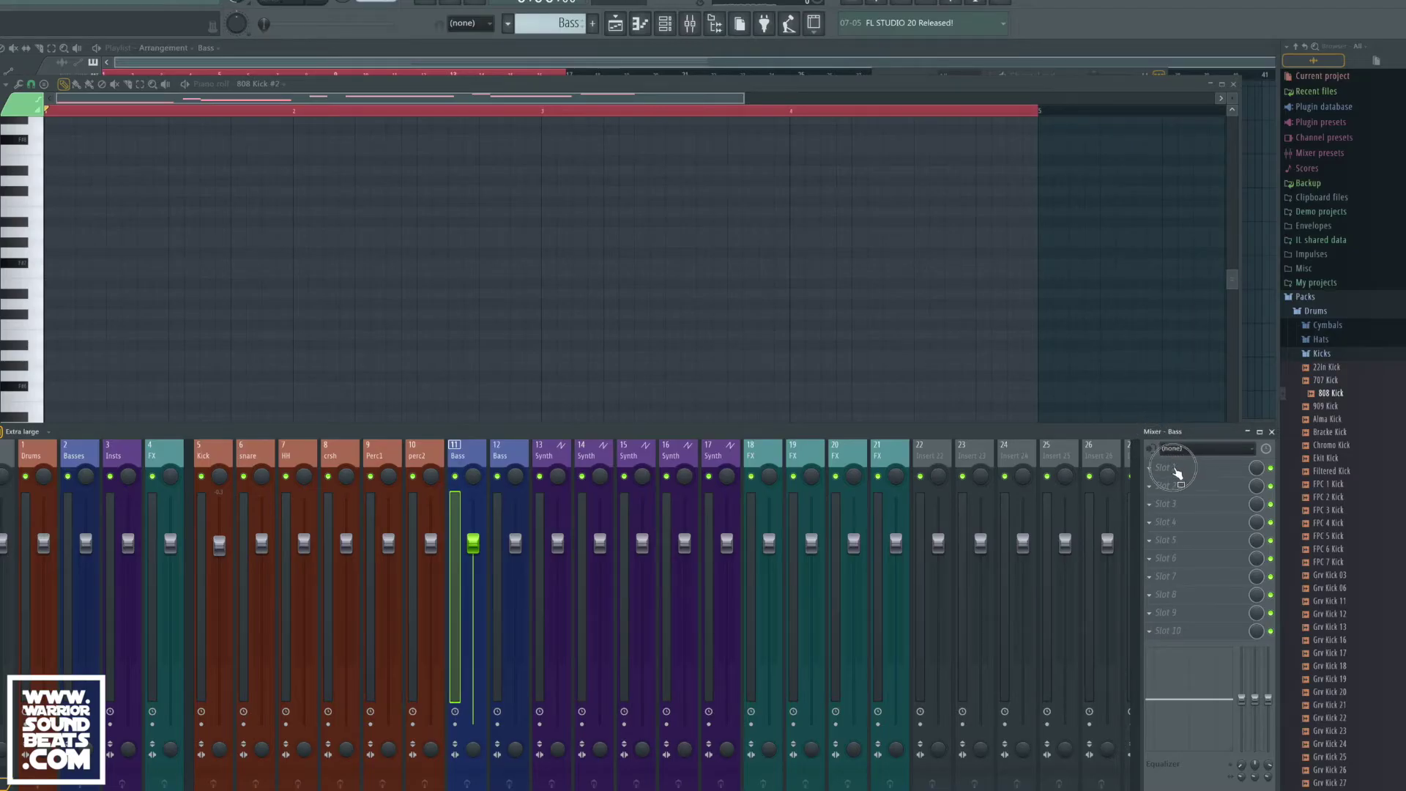
left_click_drag(1177, 475, 1181, 473)
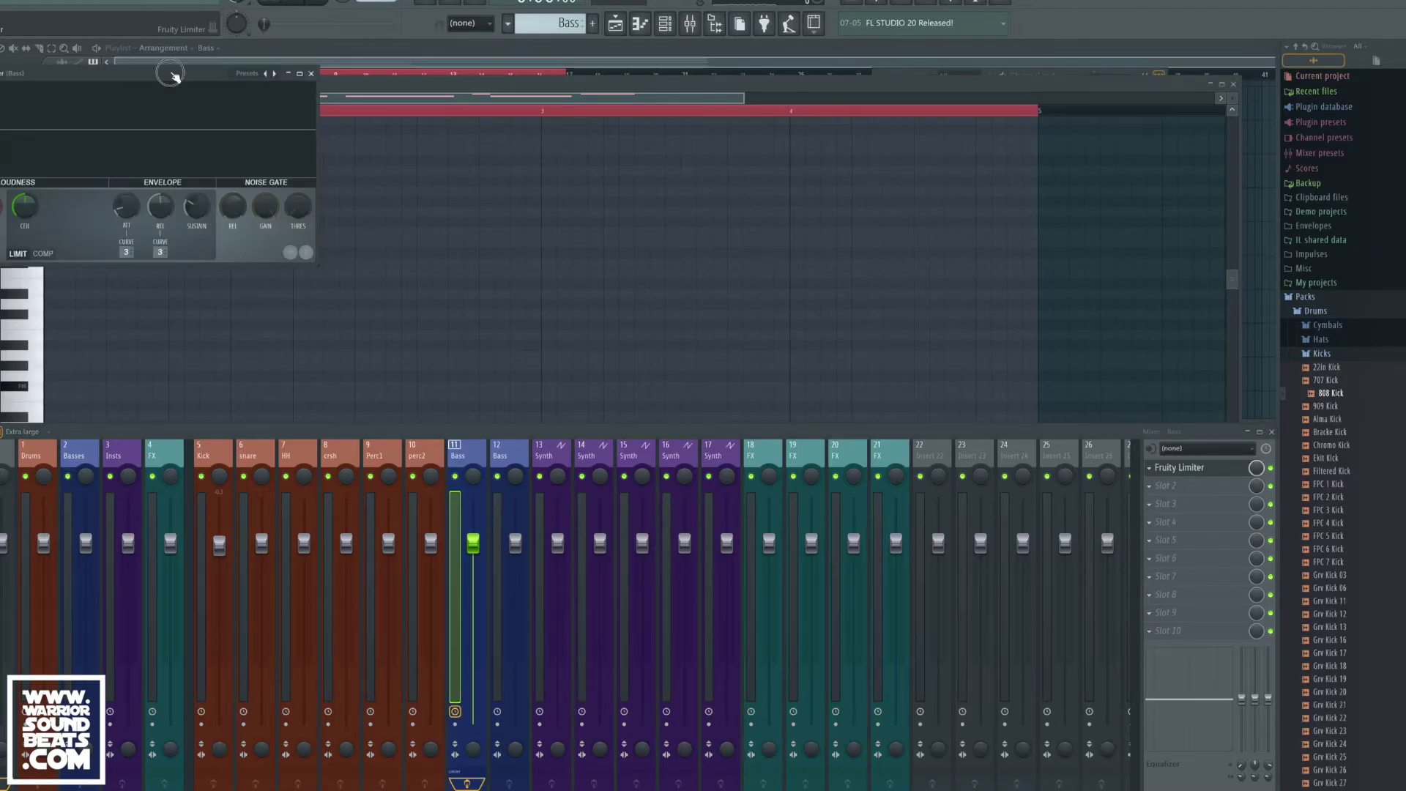
left_click_drag(170, 73, 750, 193)
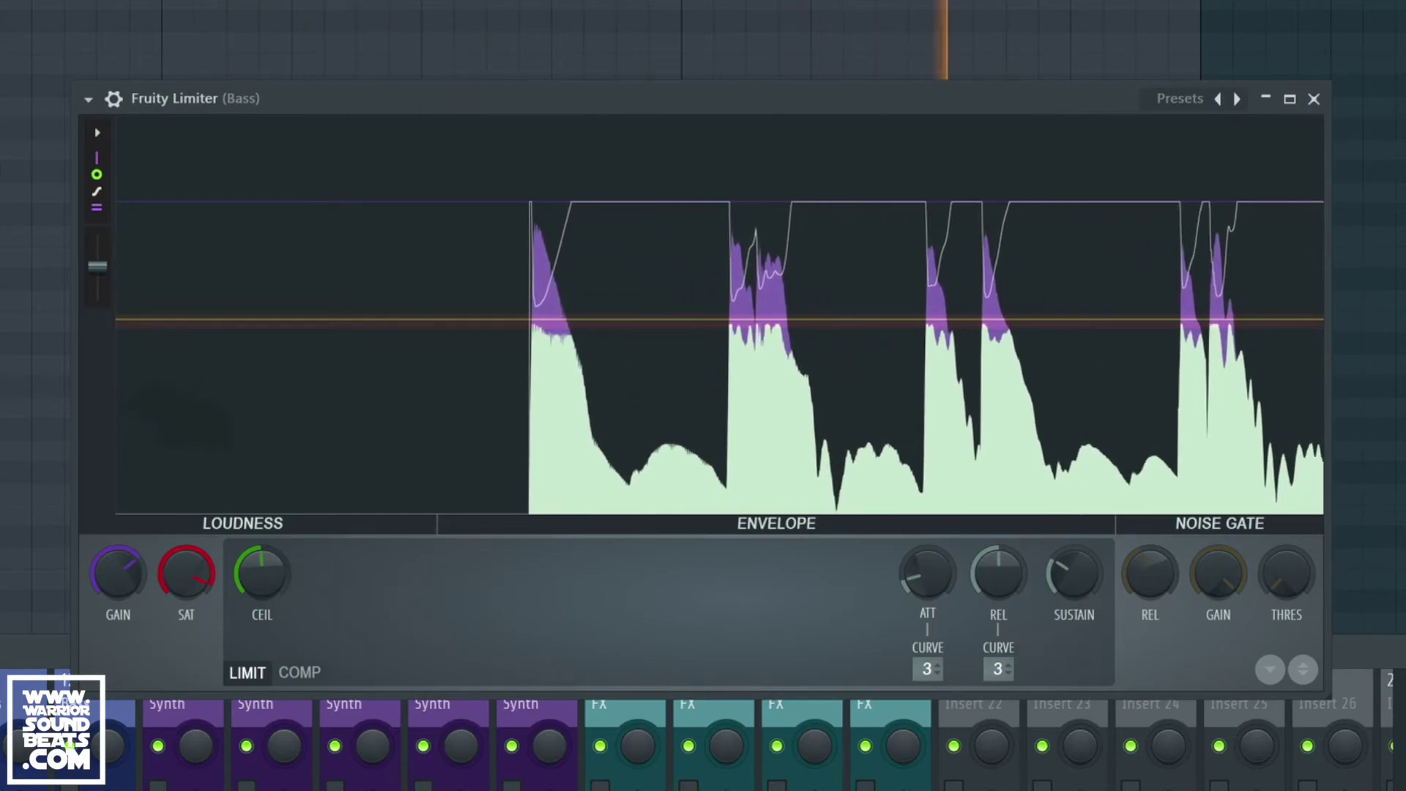
Step: Raise the boost in the precomputed effects of the 808 Kick #2 sampler while the bass plays
key("F6")
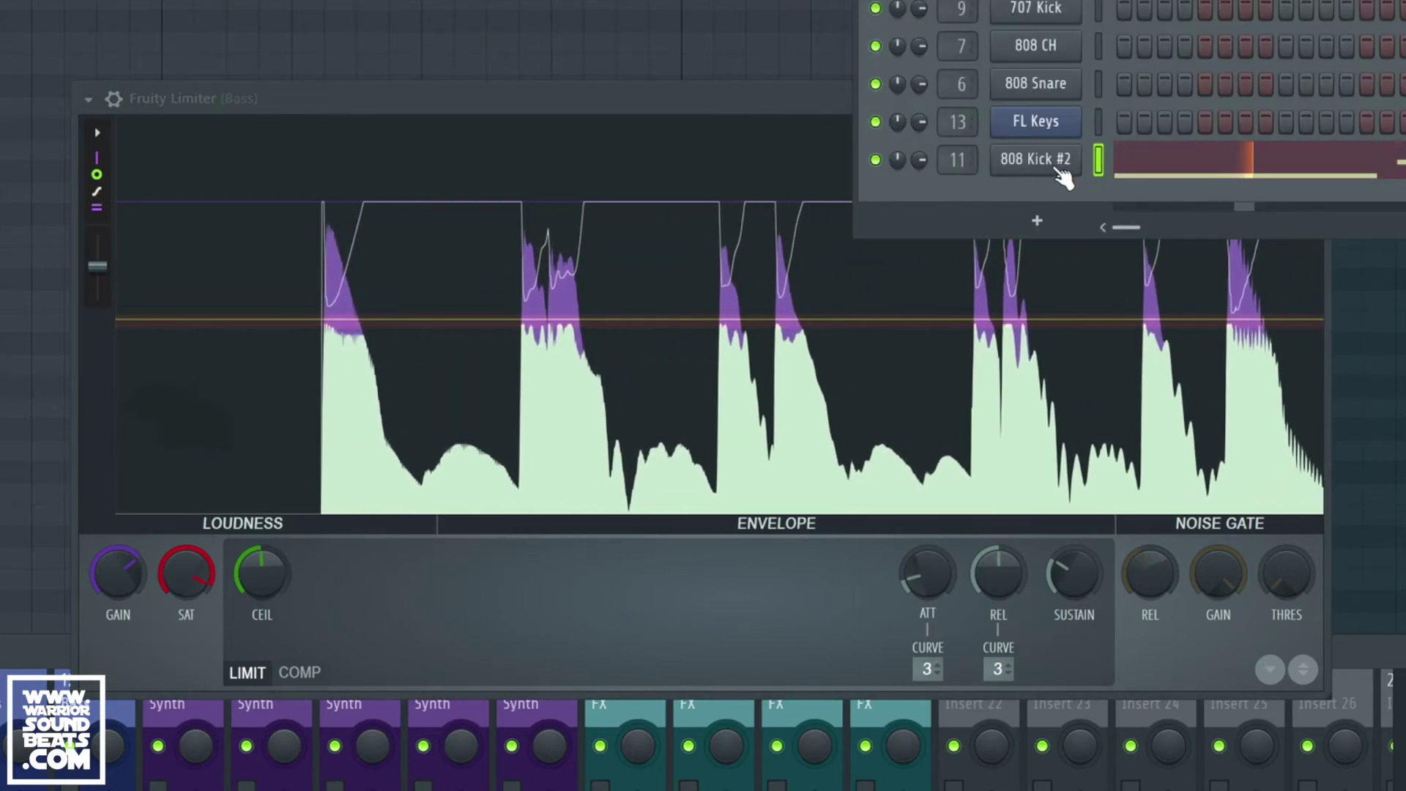
left_click(1059, 170)
left_click_drag(671, 2, 77, 22)
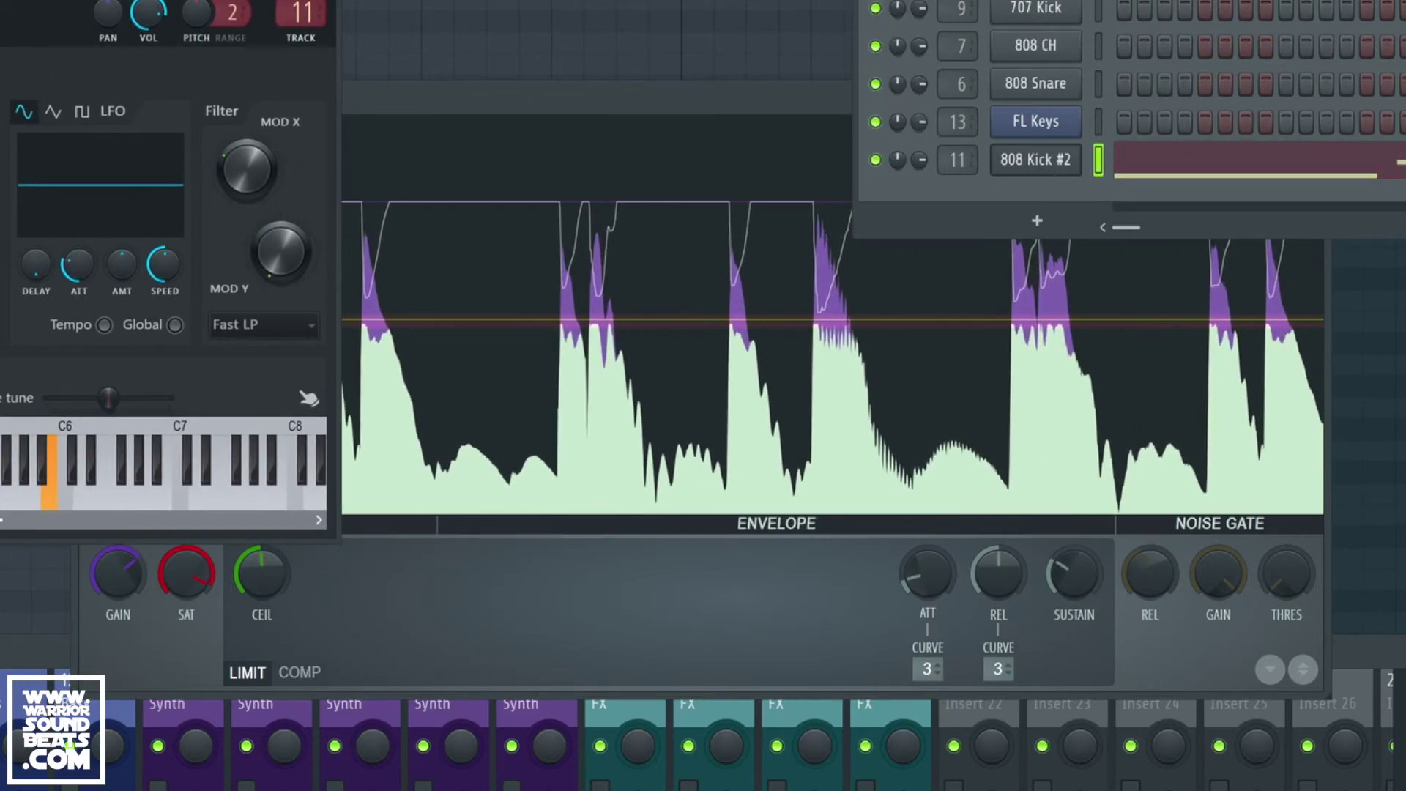
left_click(3, 20)
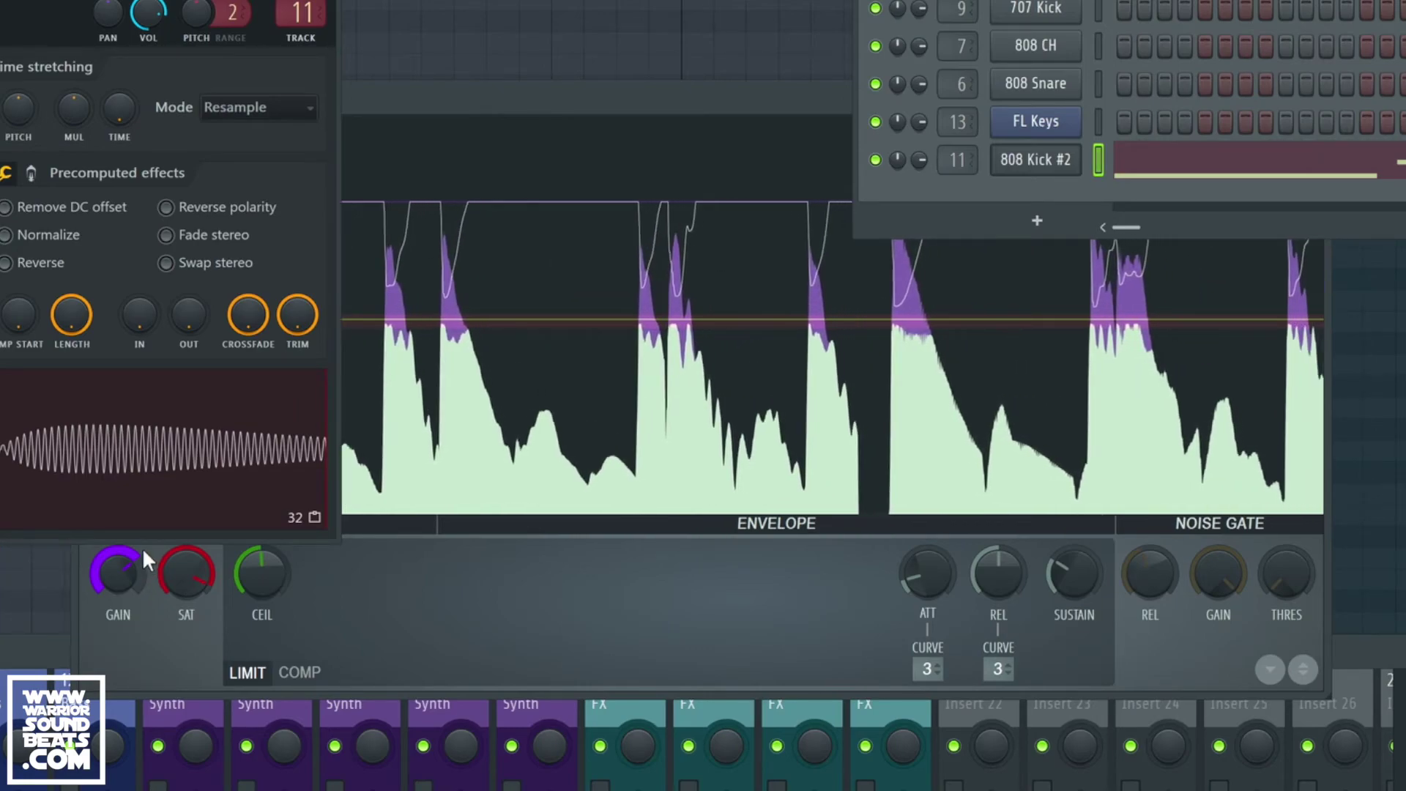
left_click(32, 174)
left_click_drag(20, 226, 20, 218)
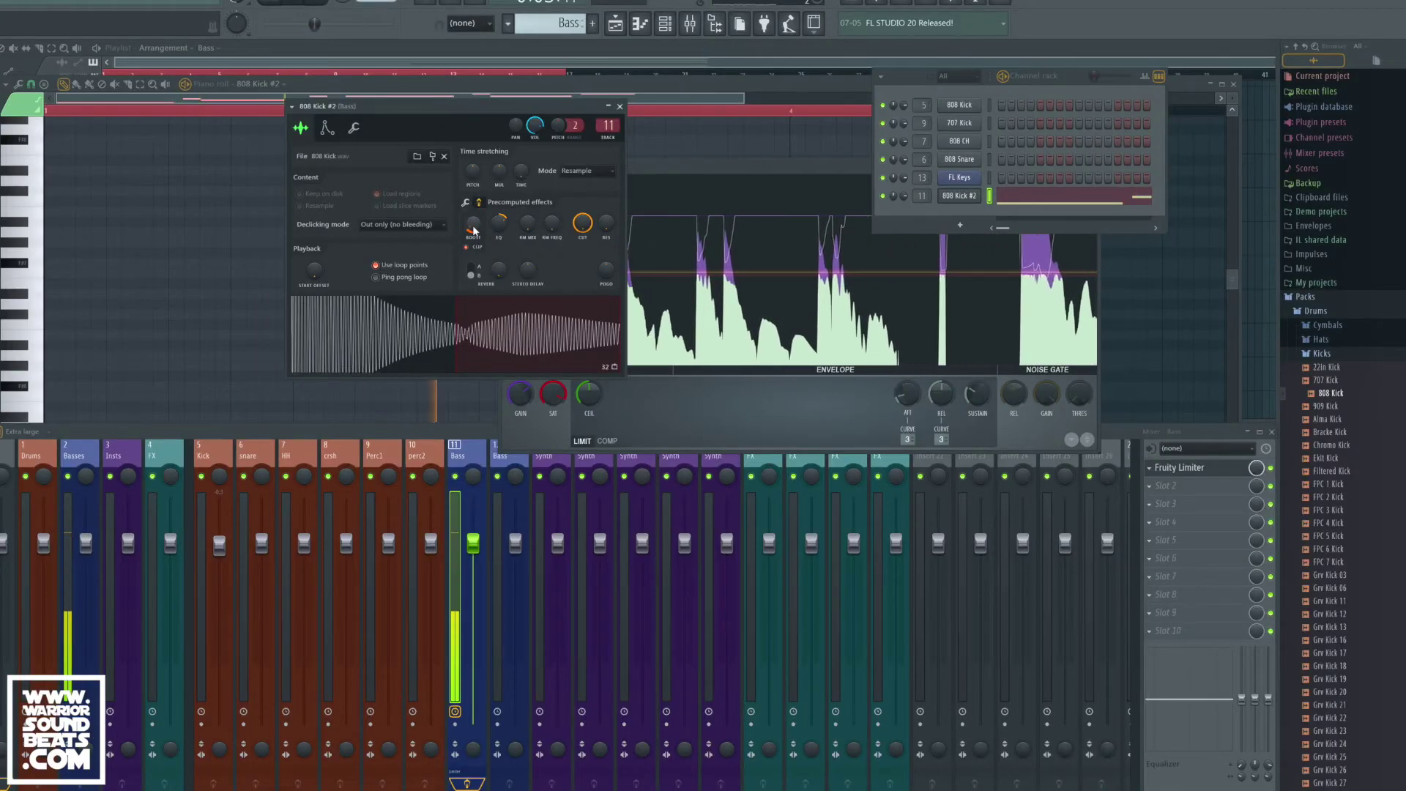
left_click(619, 107)
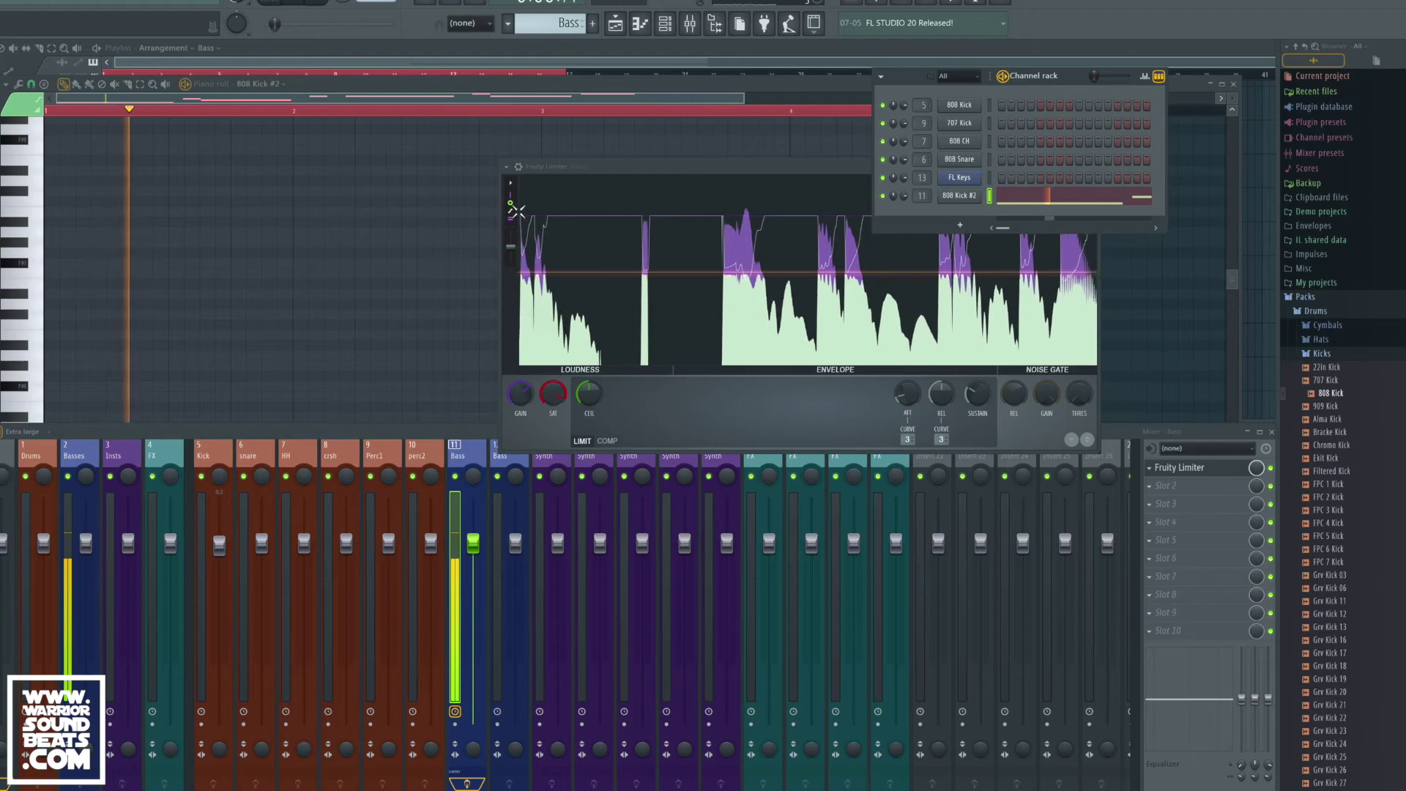
Step: Close the Bass track's limiter, lower the track's mixer fader, and play the song with the bass
left_click(830, 175)
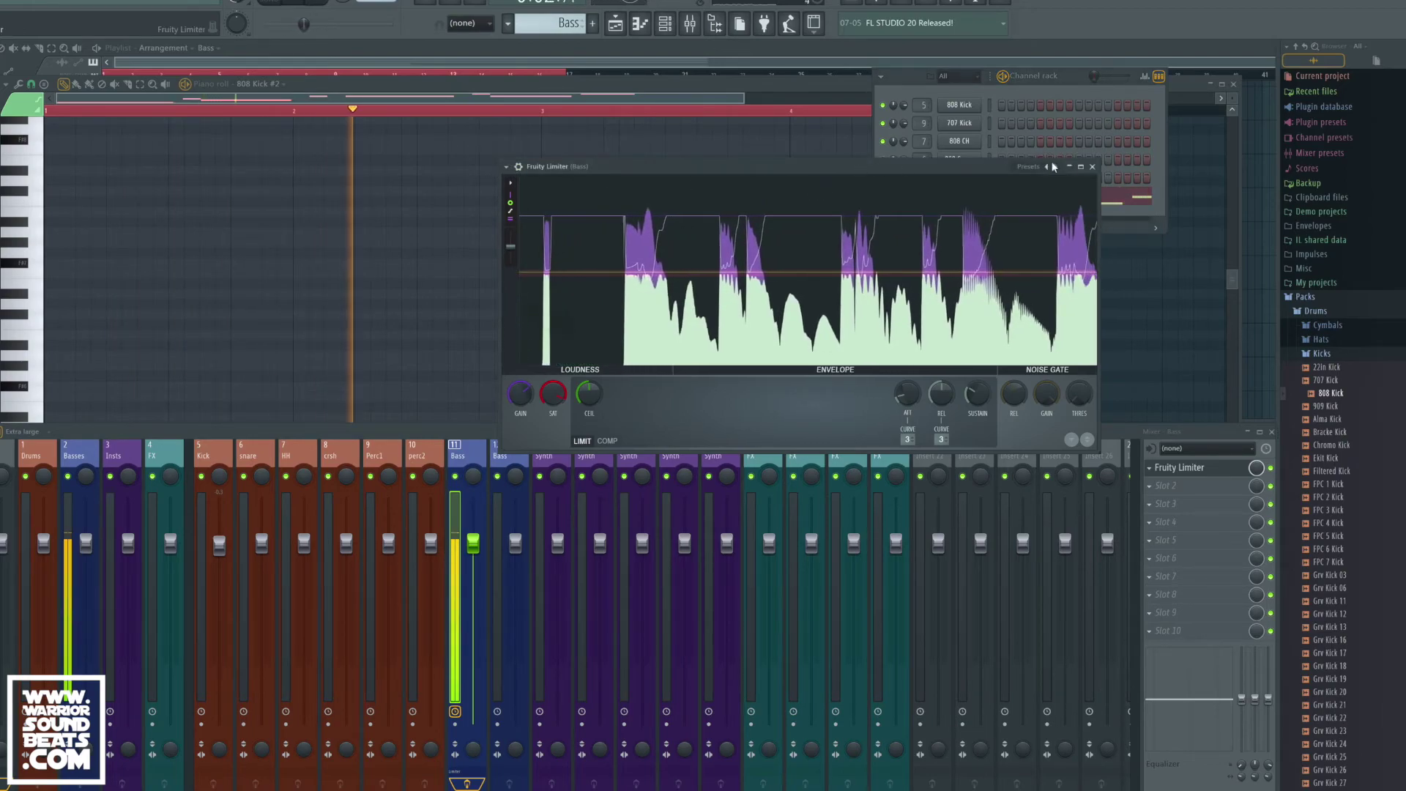
left_click(1093, 168)
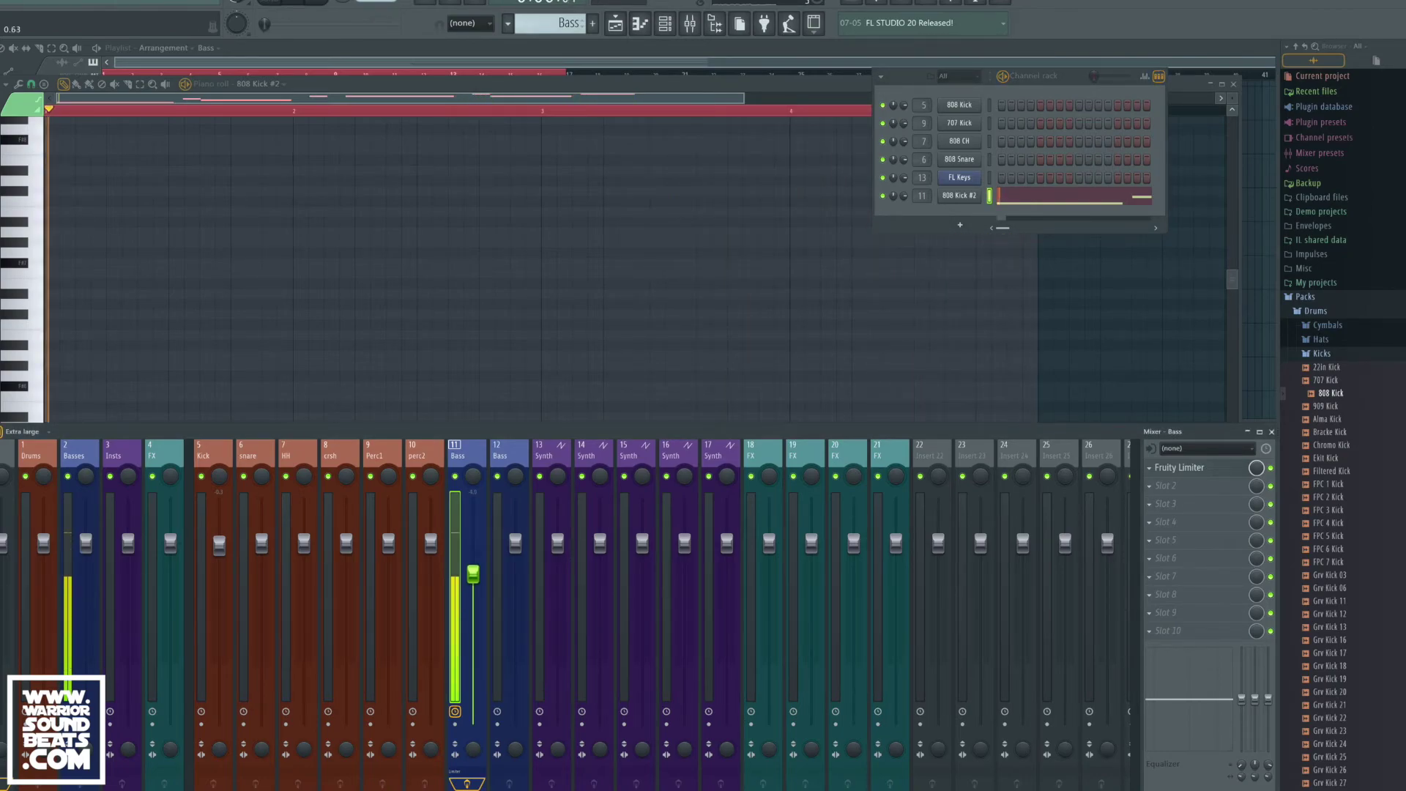
key("space")
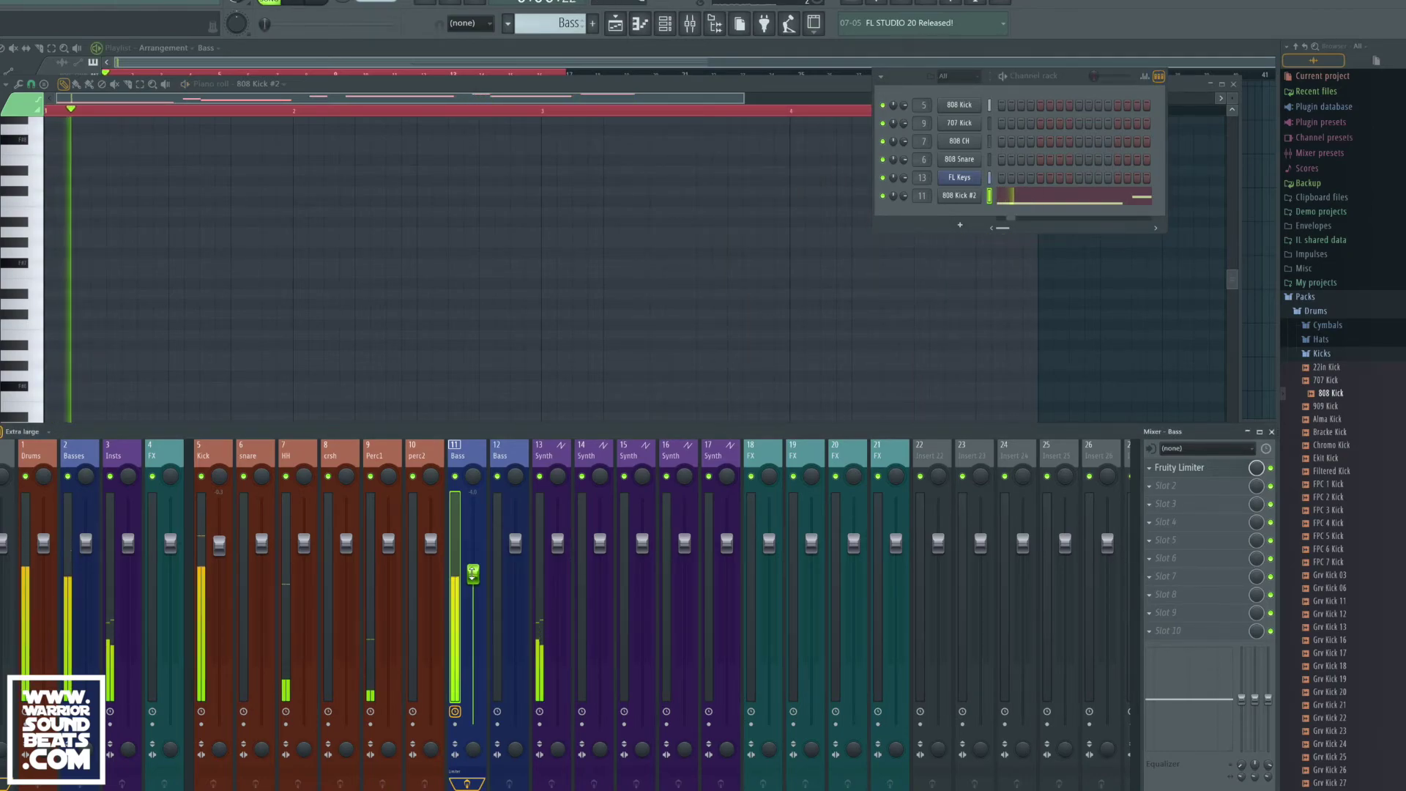
Step: Replace the two piano clips at bars 9 and 13 of the Keys track with piano #2 clips
left_click(615, 24)
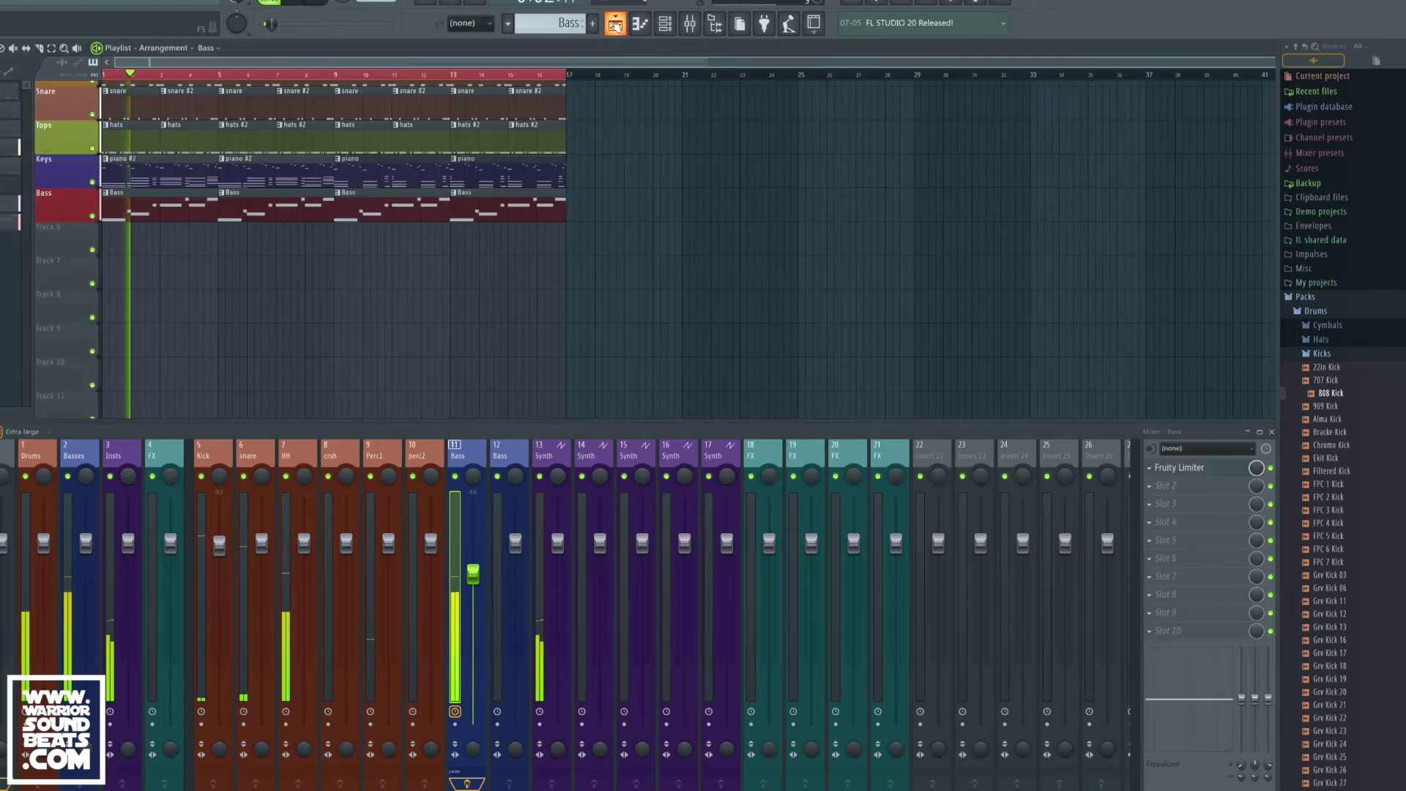
double_click(146, 166)
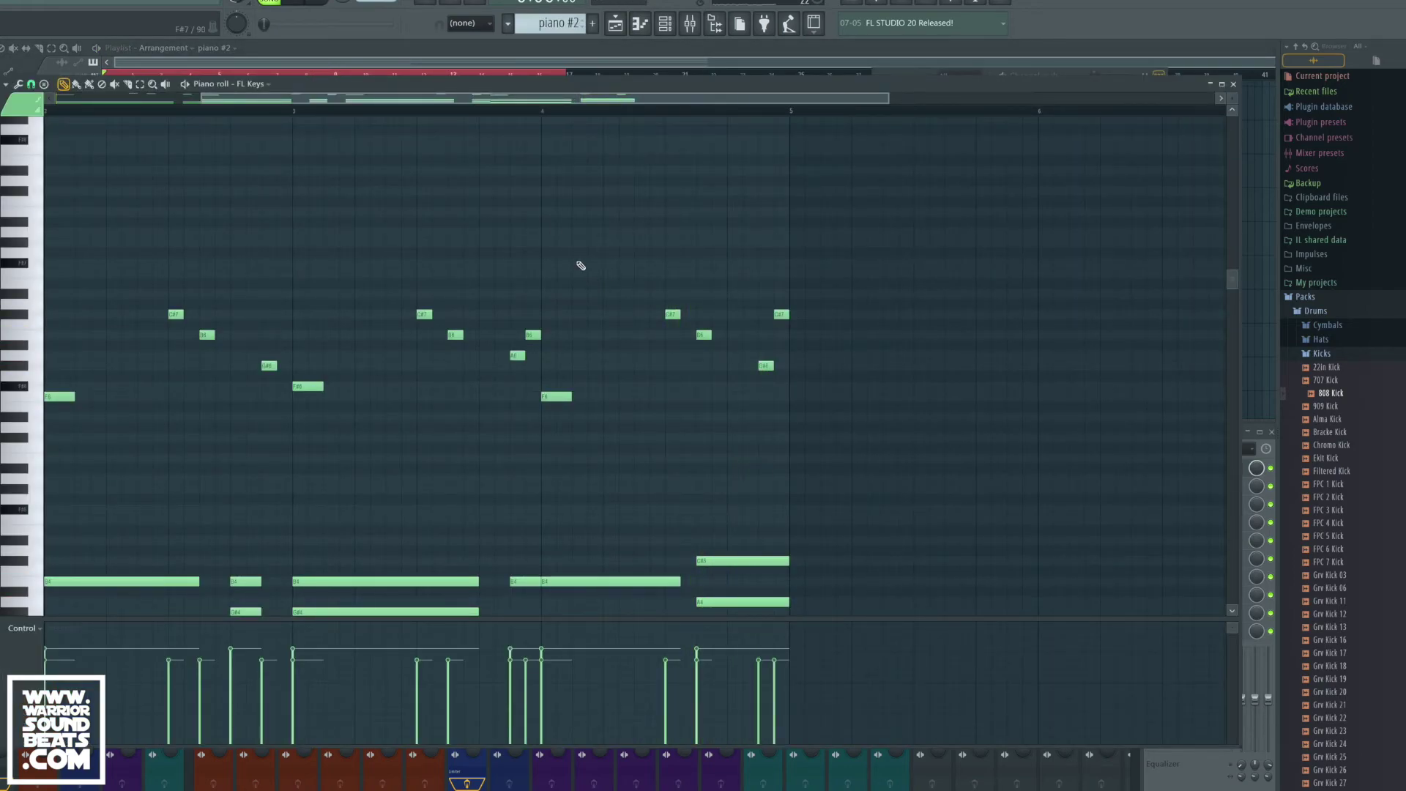
left_click(617, 24)
right_click(394, 170)
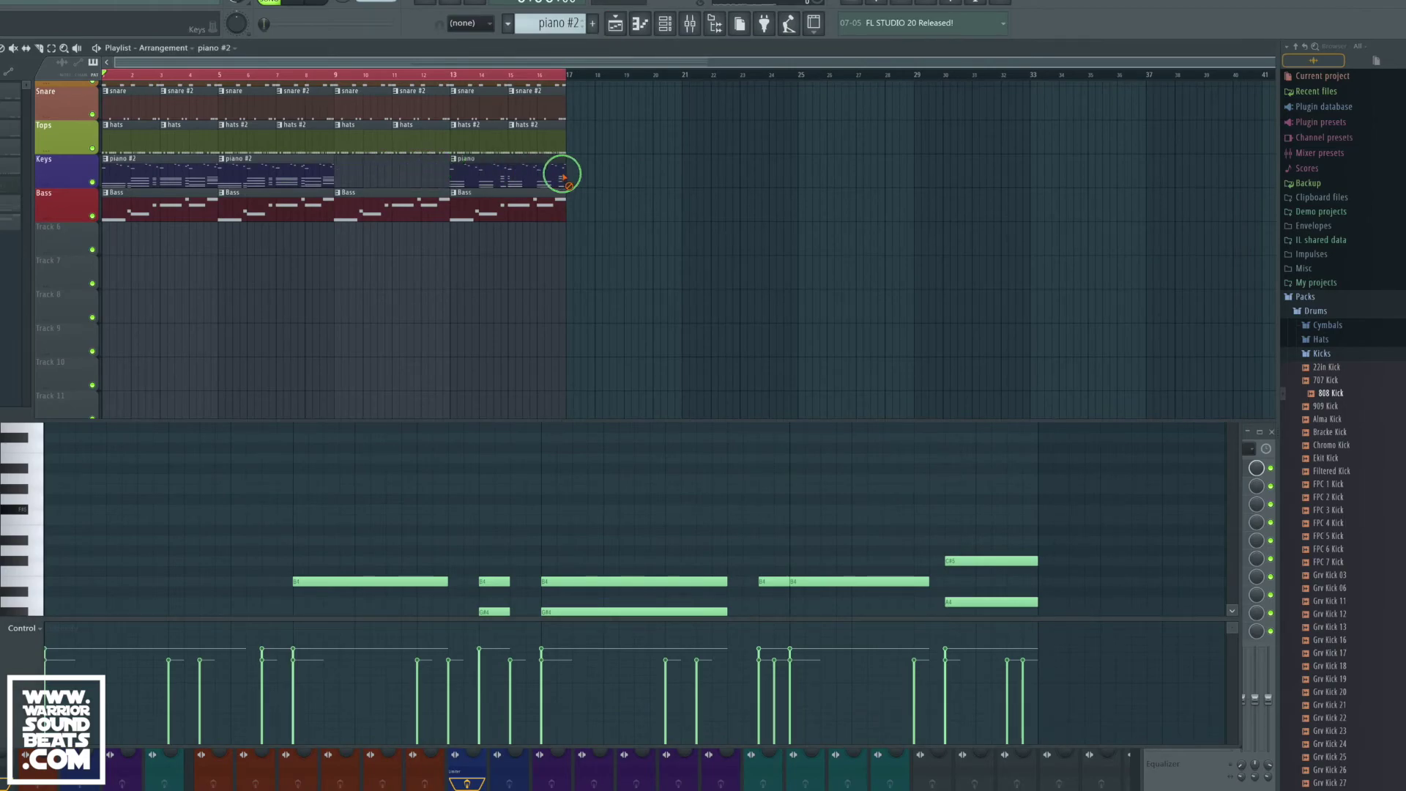
left_click(342, 179)
left_click(457, 179)
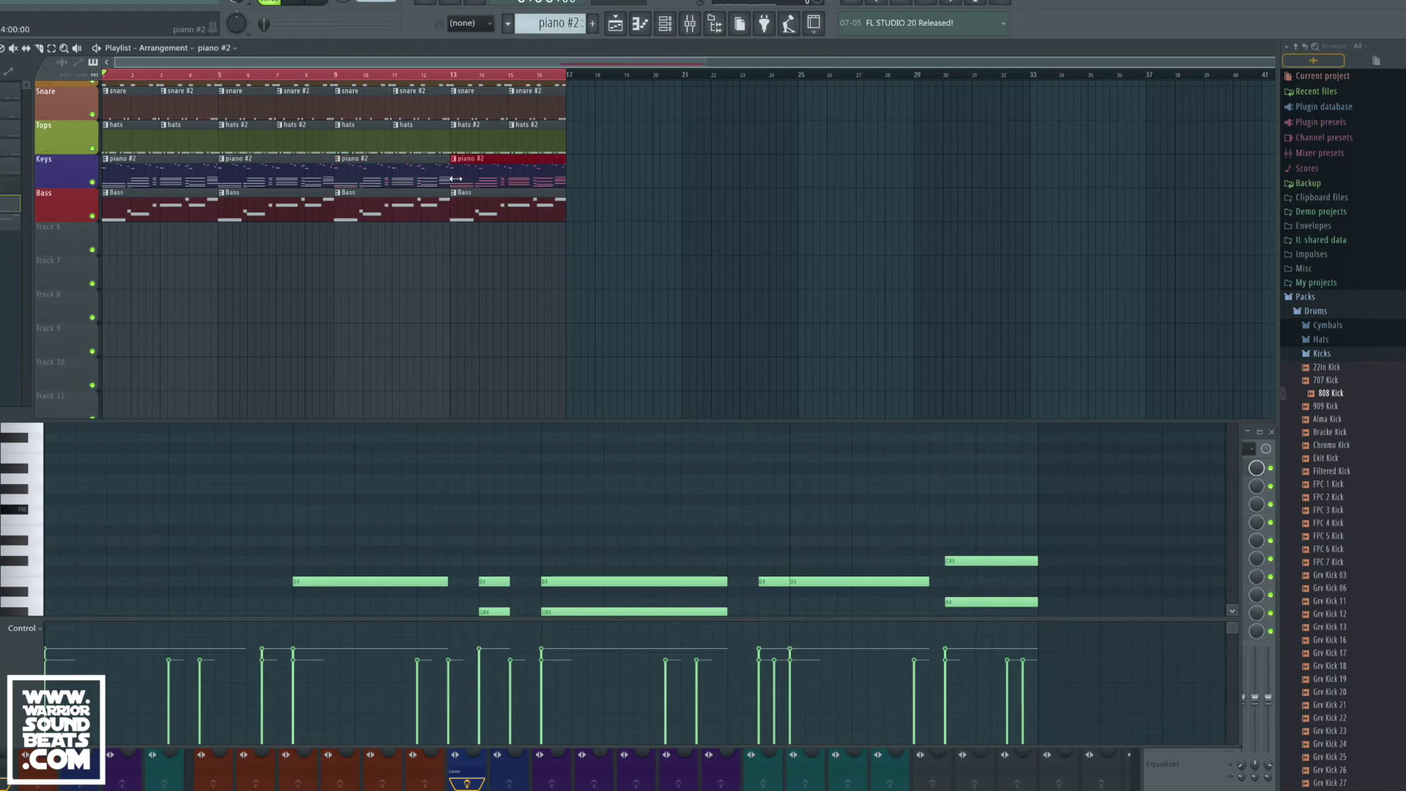
Step: Delete all the high melody notes from piano #2, keeping only the chords, and play the arrangement
double_click(177, 179)
scroll(545, 395, "left", 2)
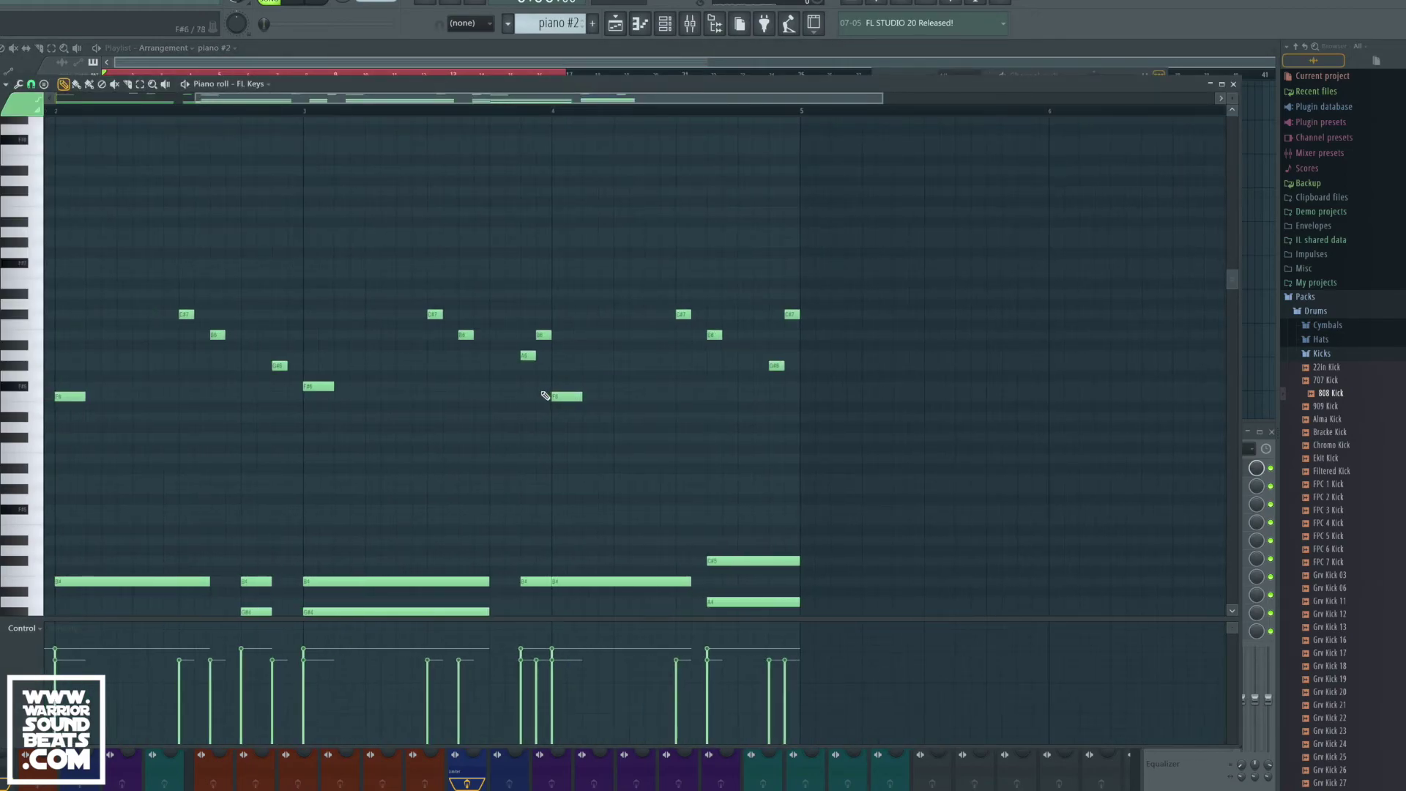
scroll(629, 408, "left", 2)
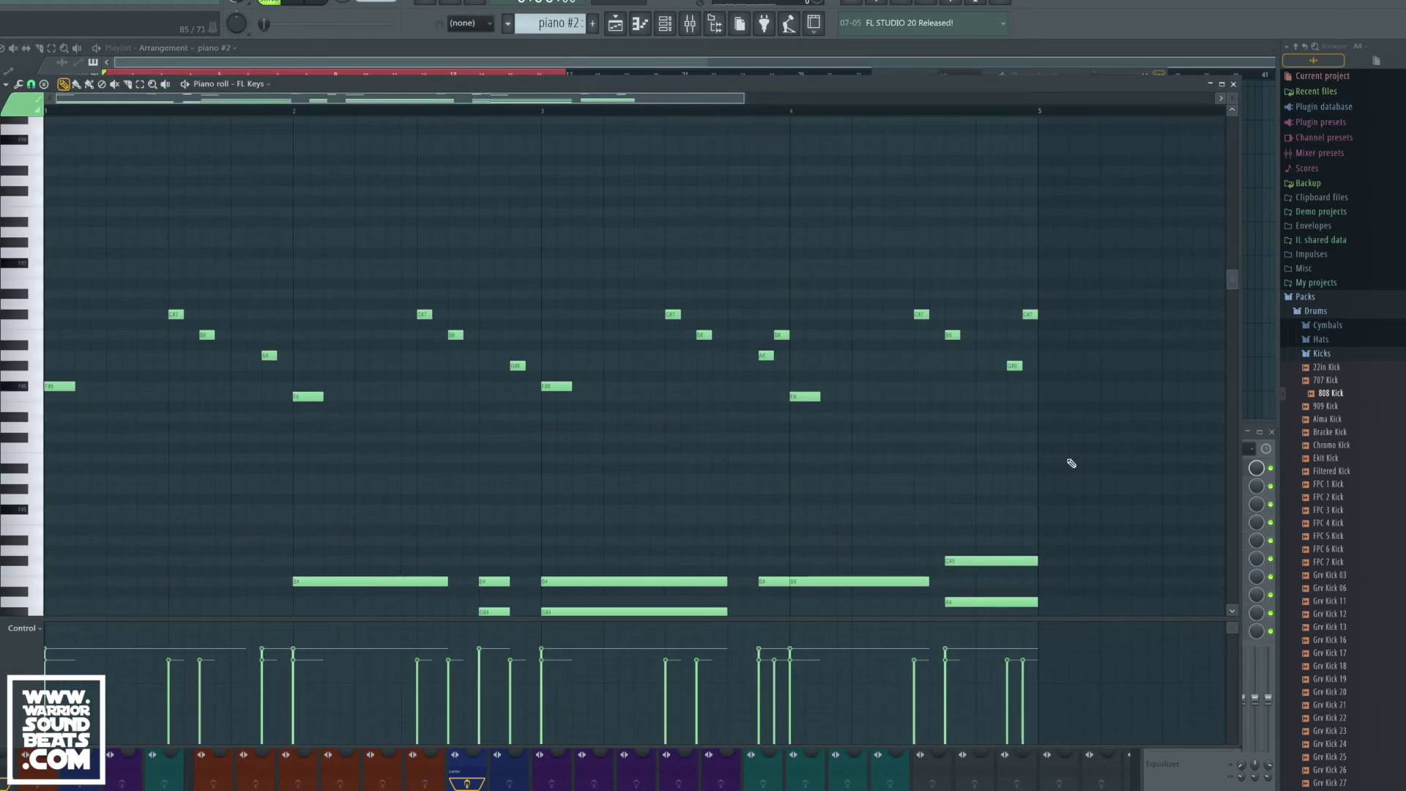
left_click_drag(1069, 463, 60, 252)
key("Delete")
key("space")
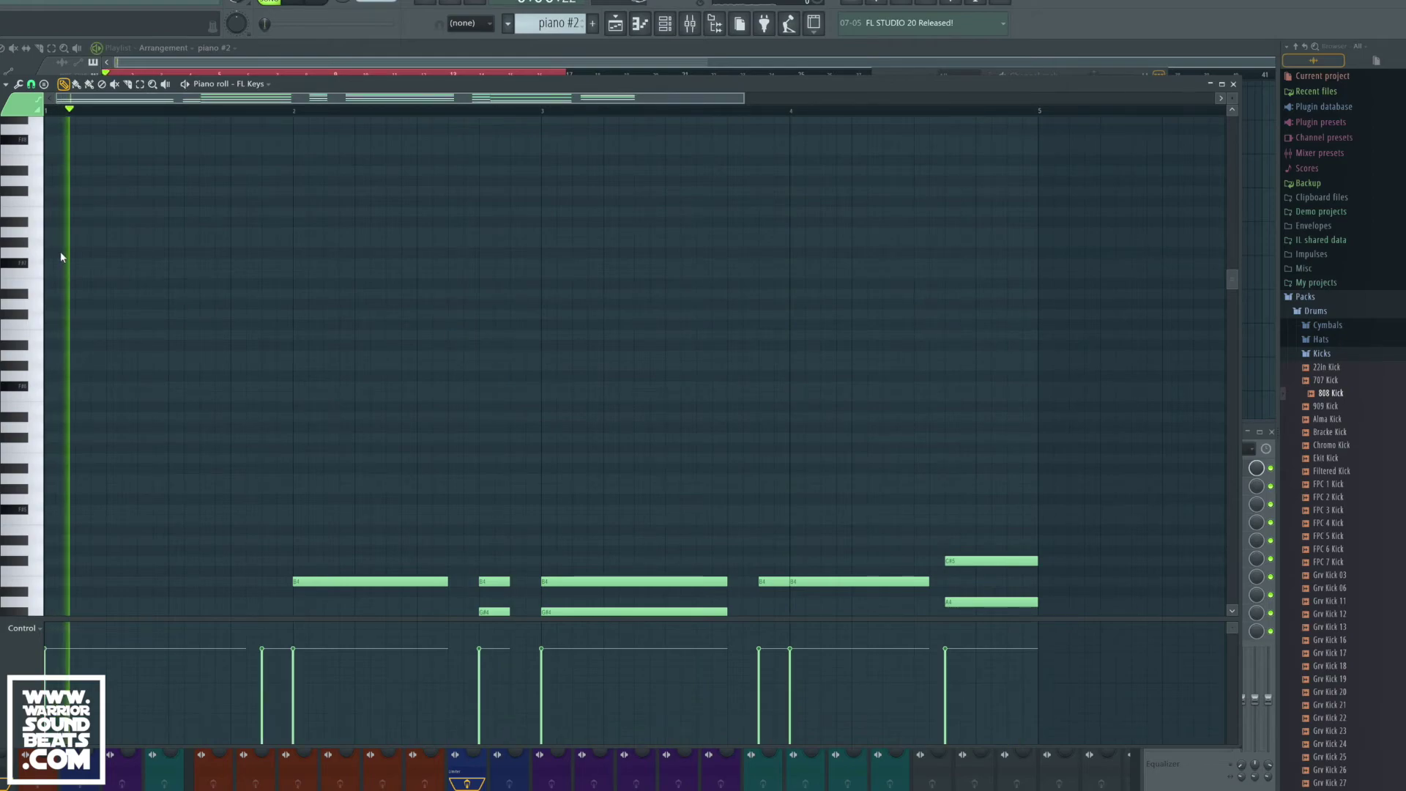
left_click(575, 66)
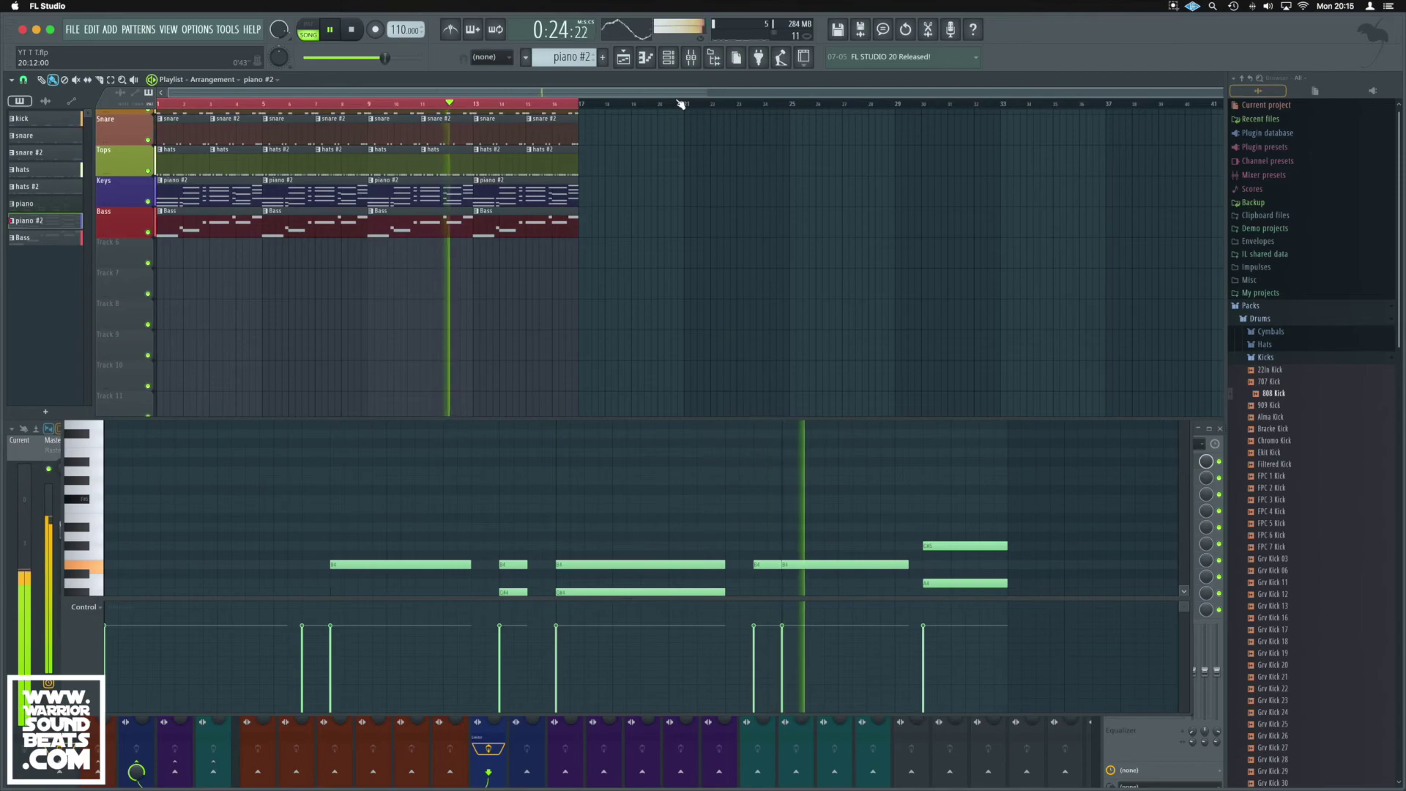
key("space")
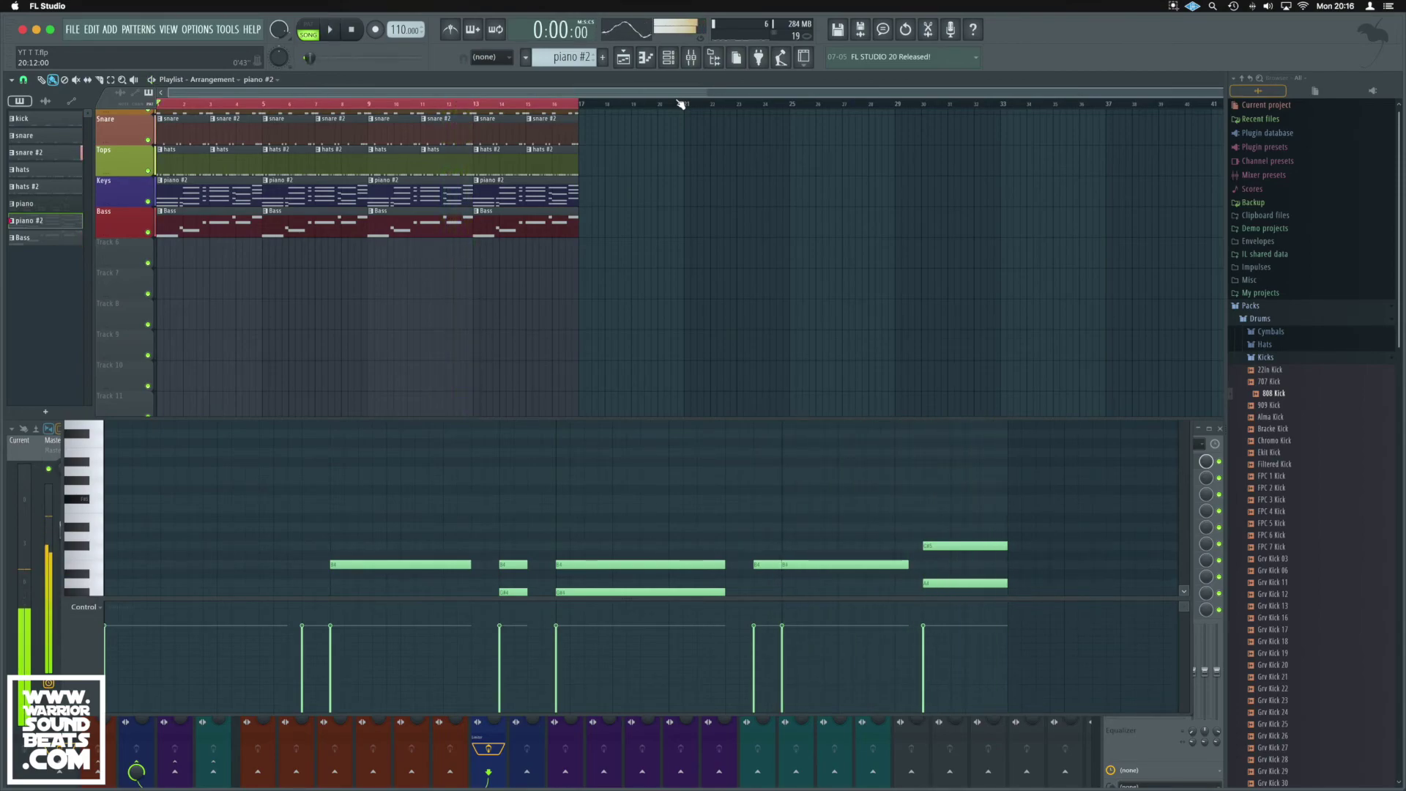
Step: Bring up the channel rack and mixer, play the song, and solo the Kick mixer track
left_click(668, 58)
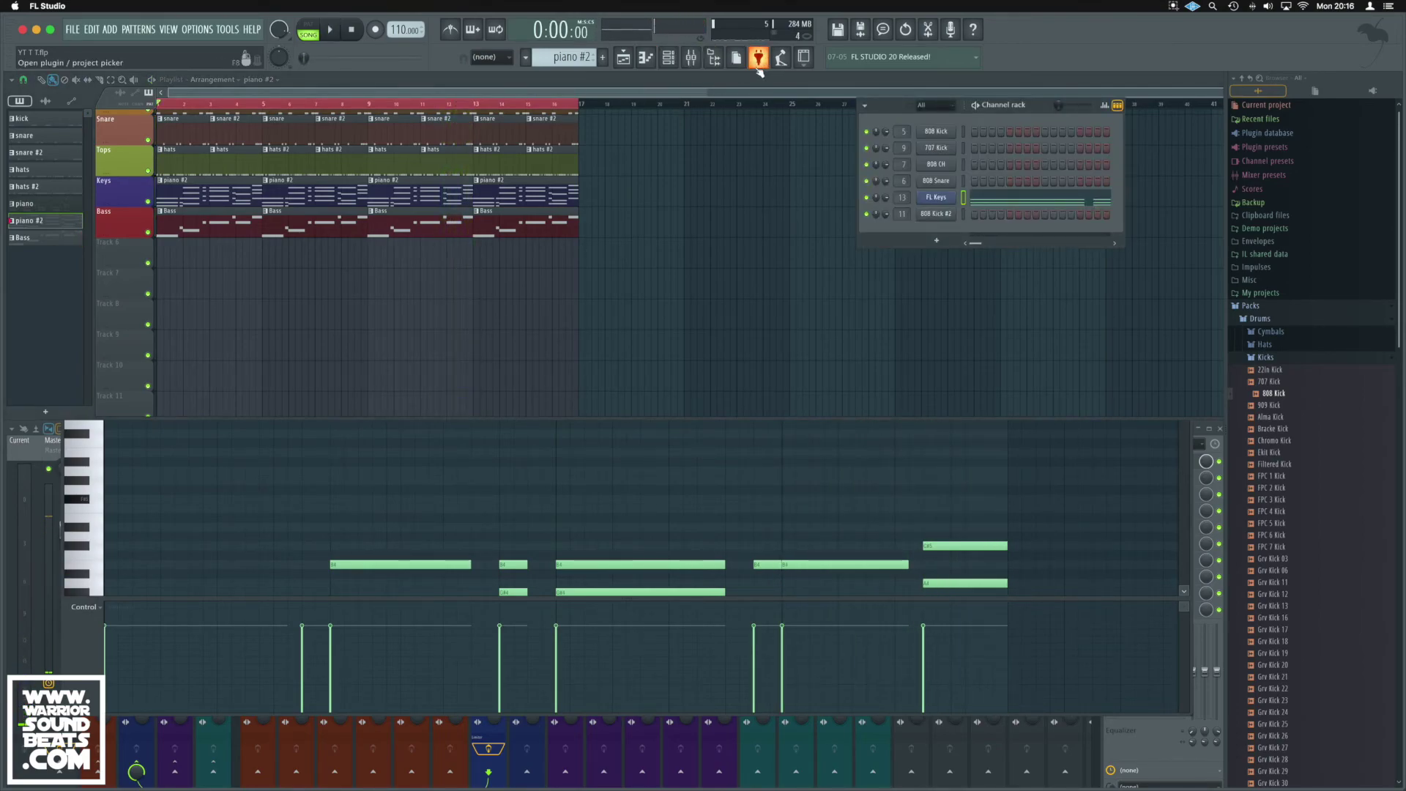
key("F9")
key("space")
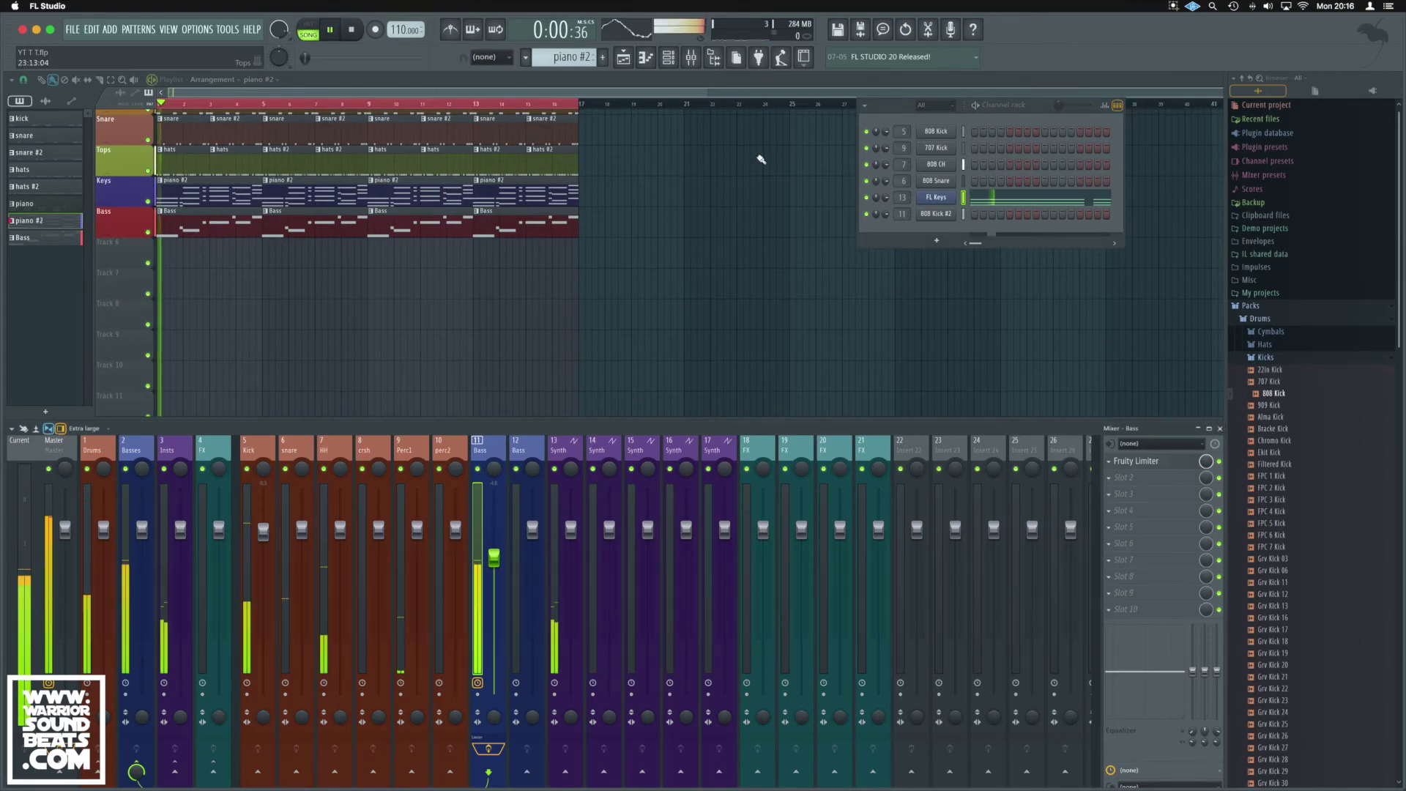
key("space")
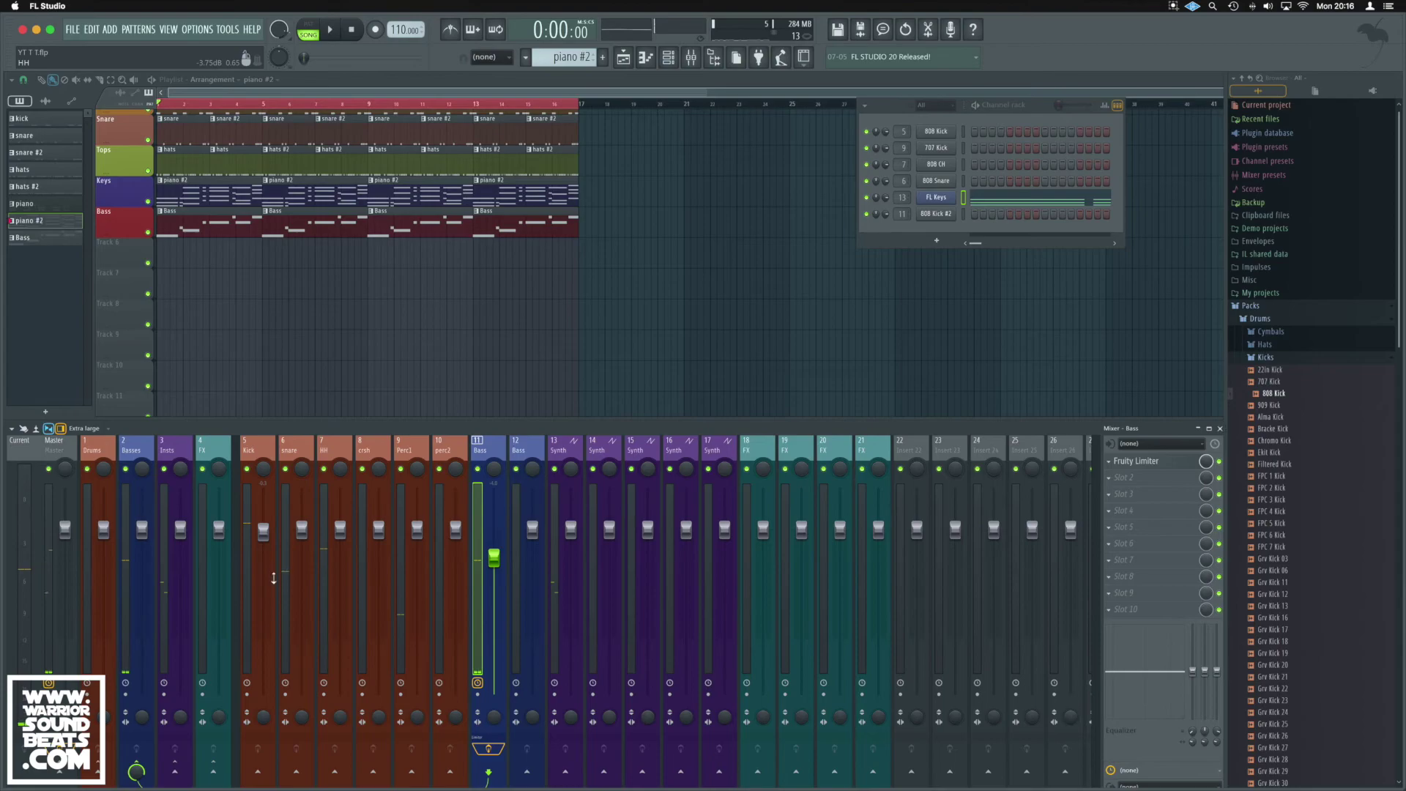
key("space")
right_click(248, 471)
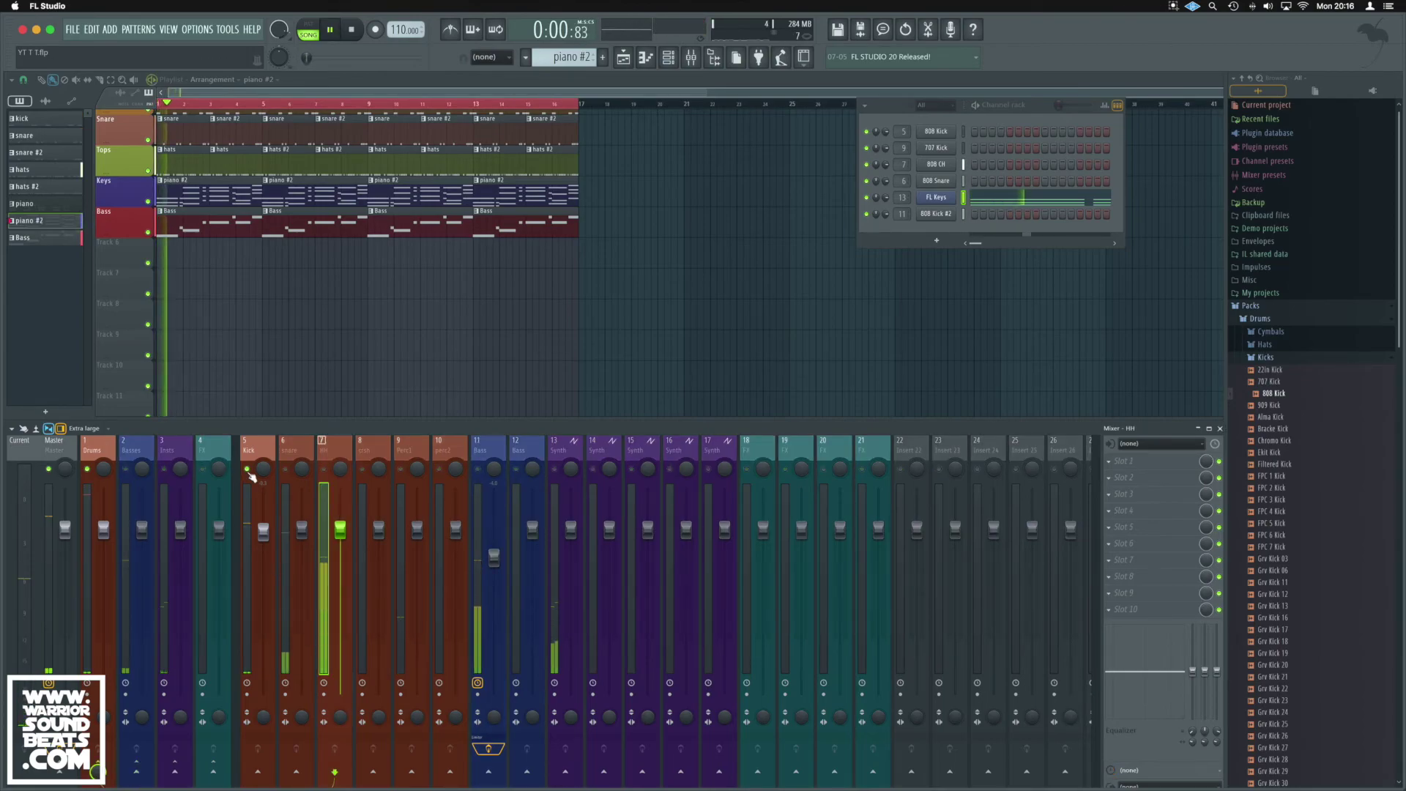
Step: Unsolo the Kick mixer track, stop playback, and sidechain the Kick track to the first Bass track
right_click(248, 472)
key("space")
left_click(253, 532)
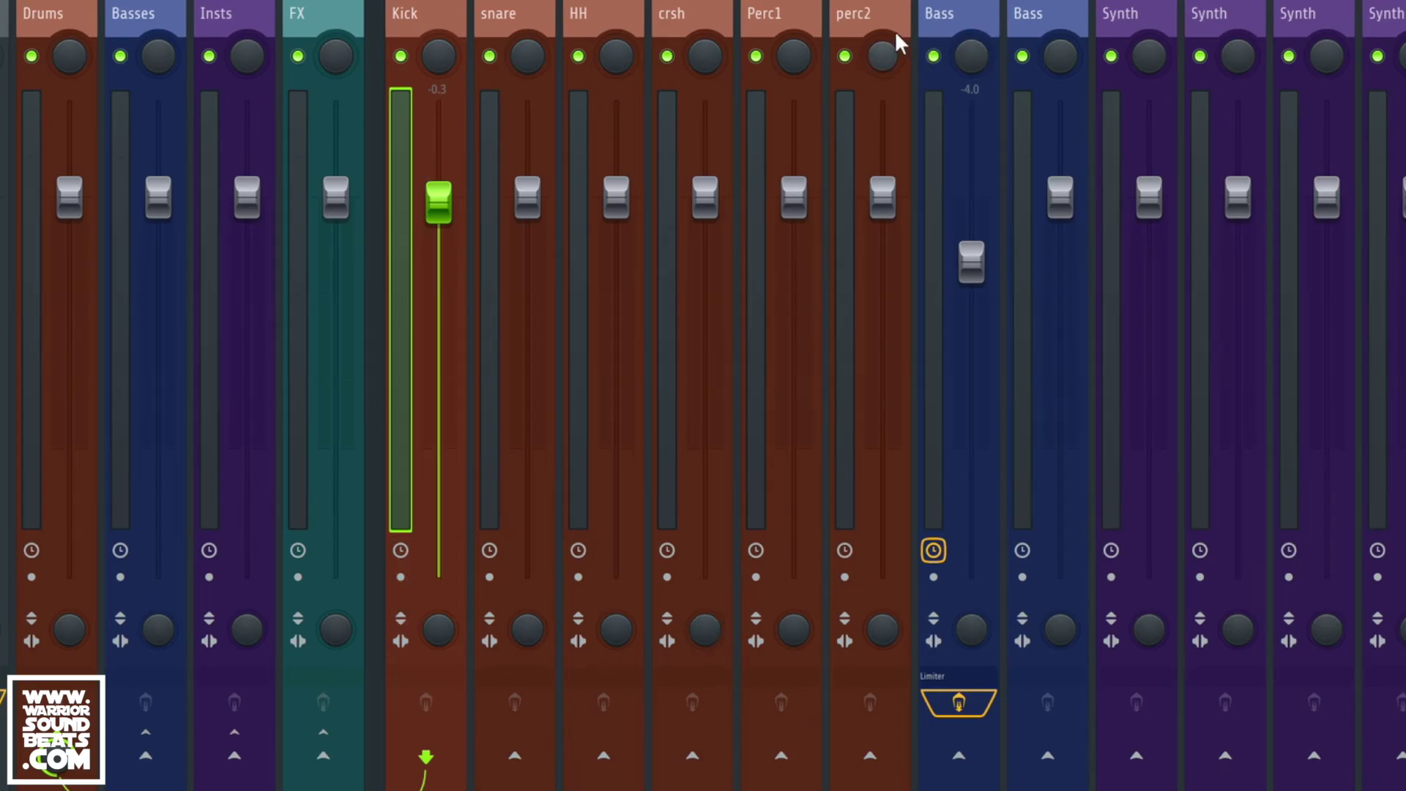
right_click(966, 749)
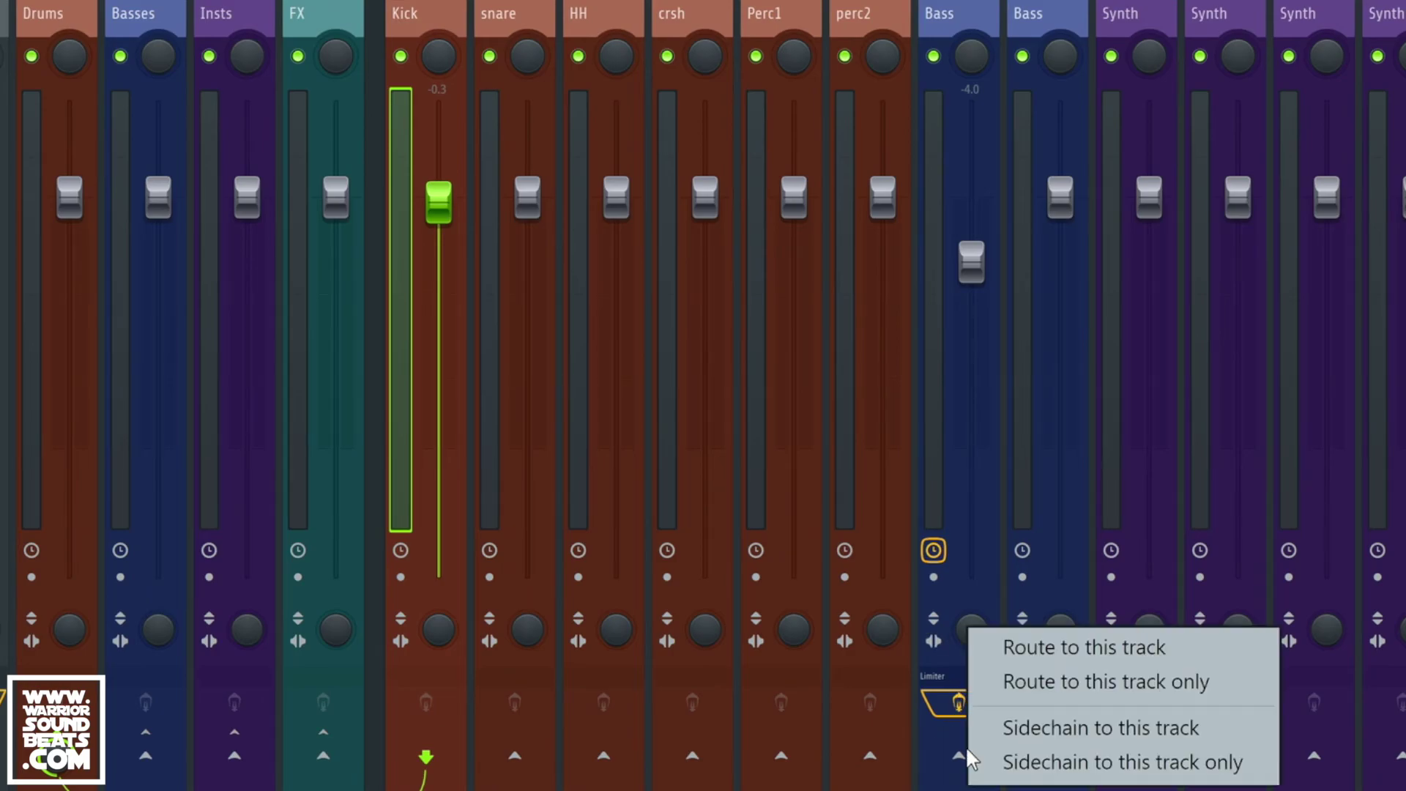
left_click(1078, 728)
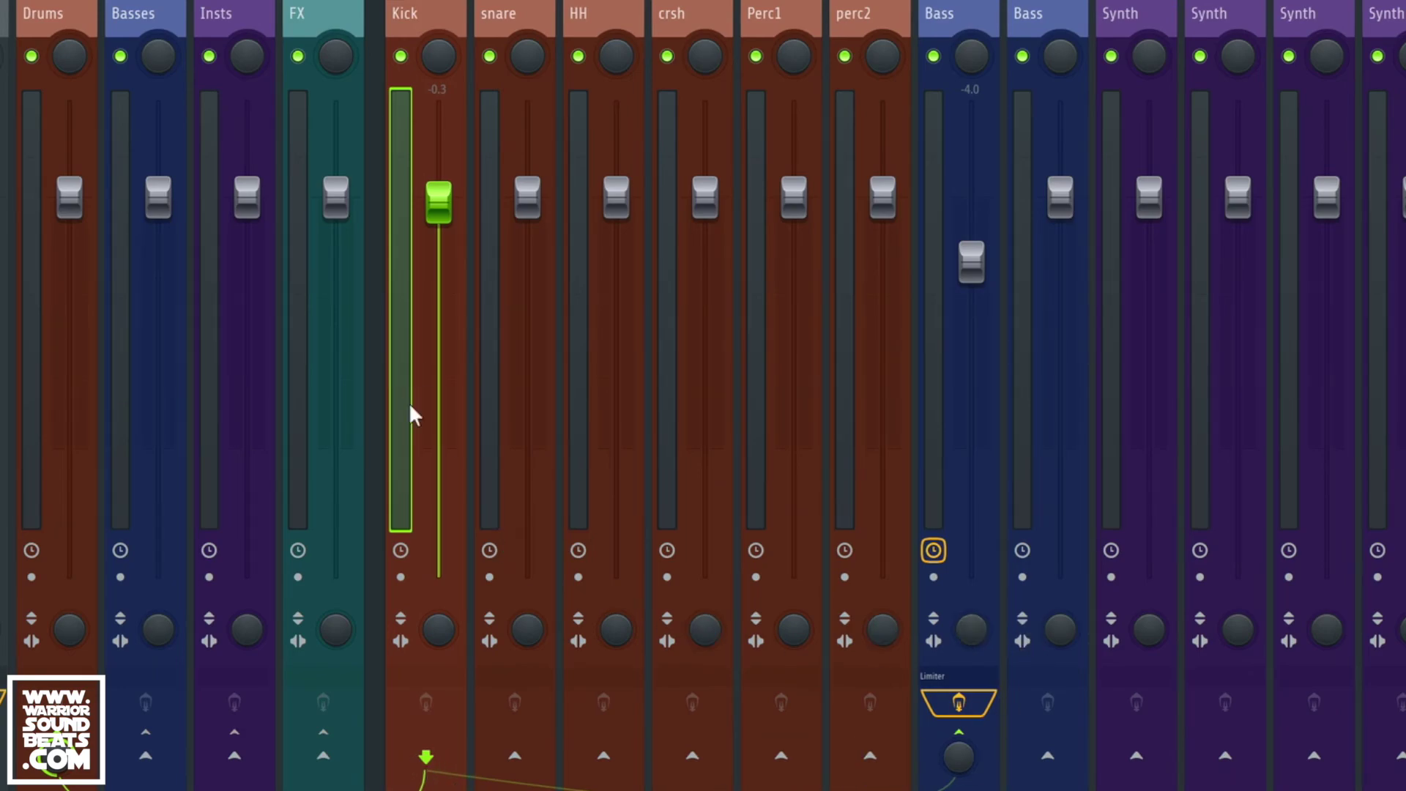
Step: Open the Bass track's Fruity Limiter, switch it to compressor mode, and set its sidechain input to 1
left_click(944, 184)
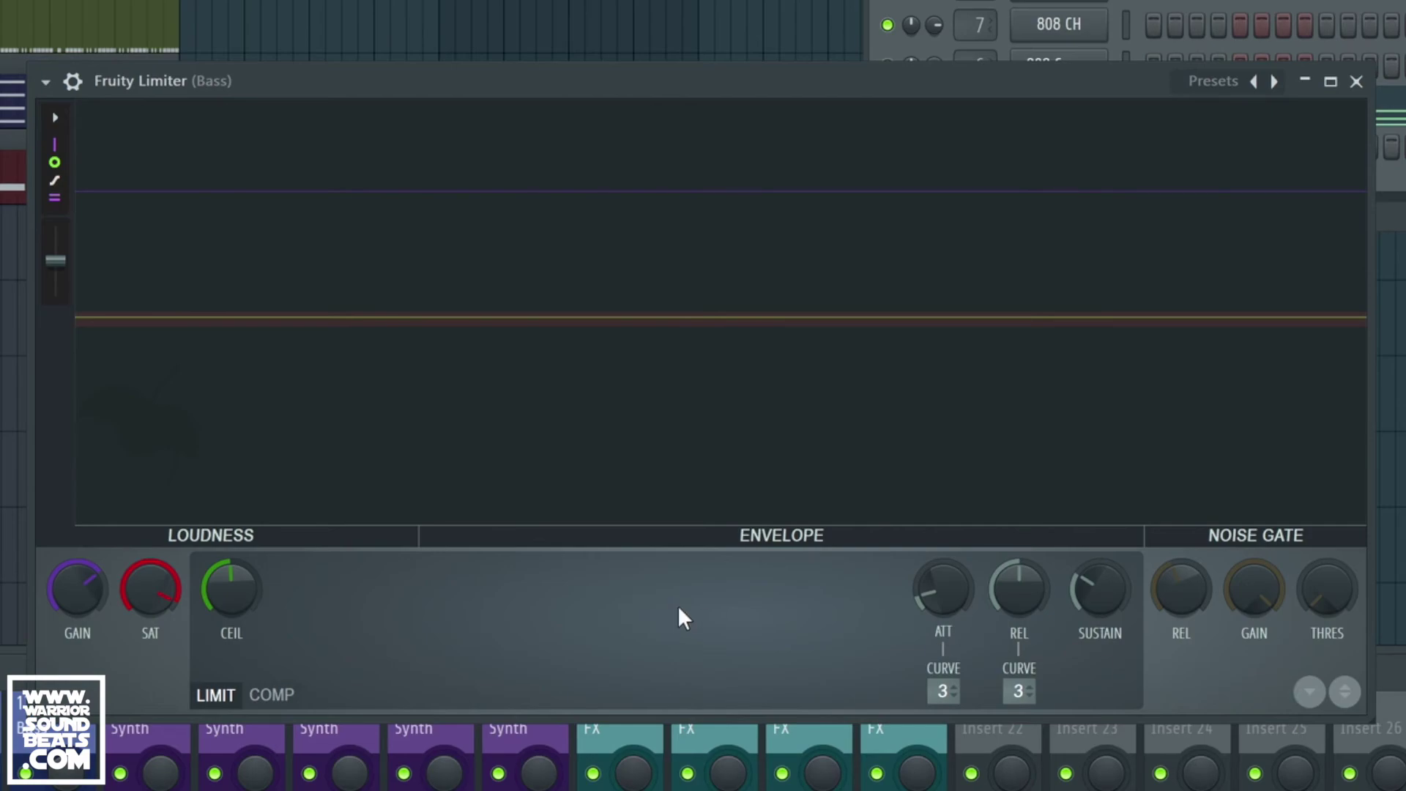
left_click(273, 694)
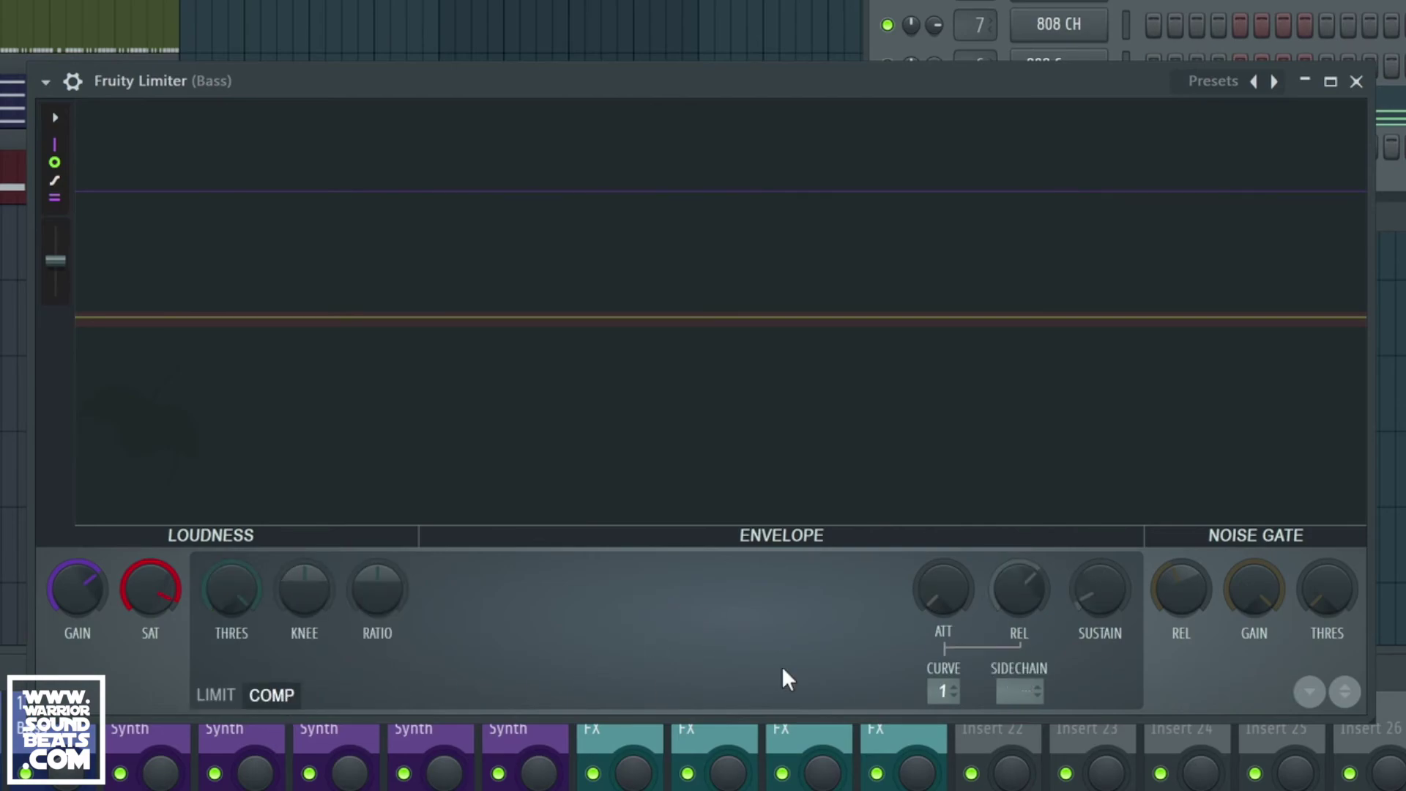
left_click(1027, 690)
left_click(1131, 757)
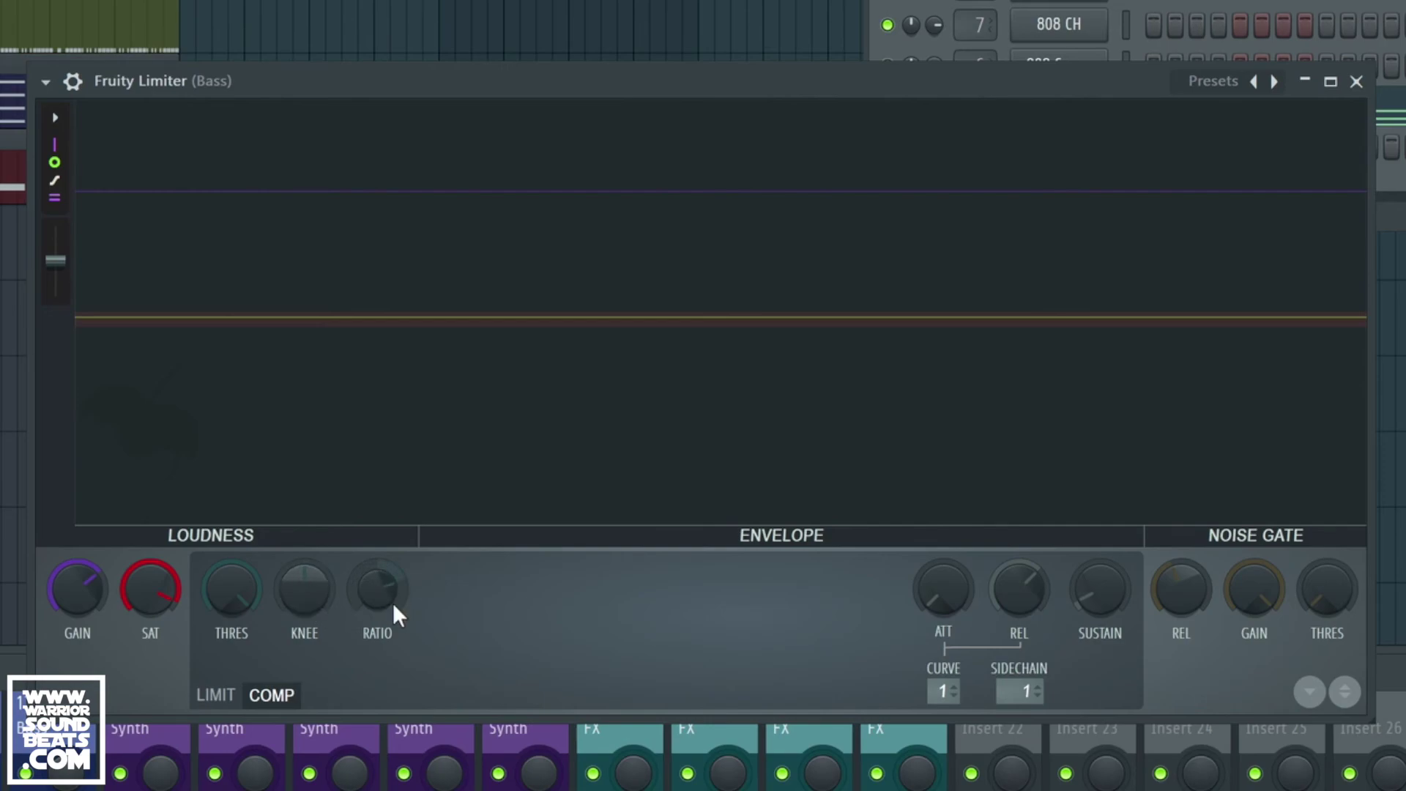
Step: Raise the compressor's ratio, lower its threshold, and set the curve to 2, pausing the level graph during playback to examine the ducking
left_click_drag(218, 595, 218, 628)
key("space")
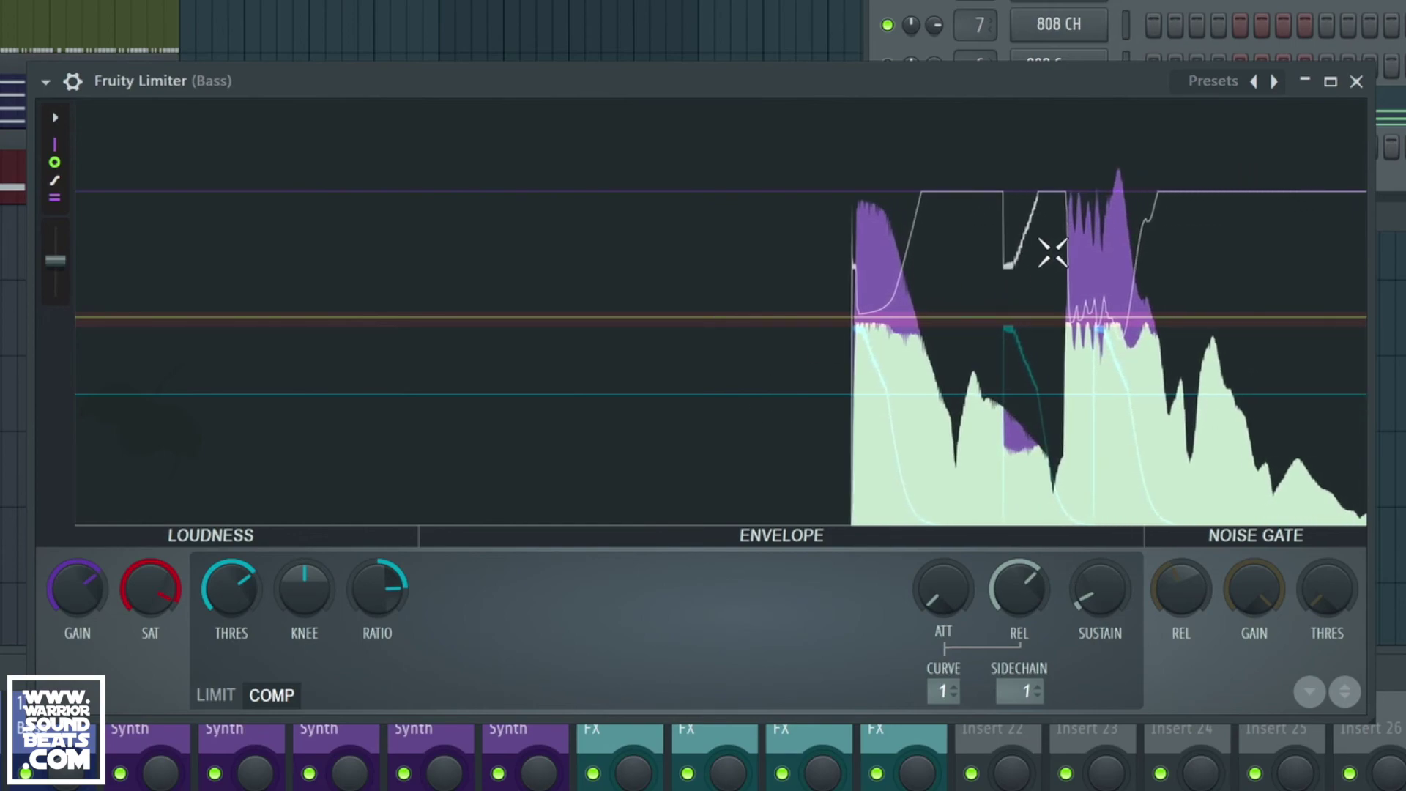
left_click(915, 196)
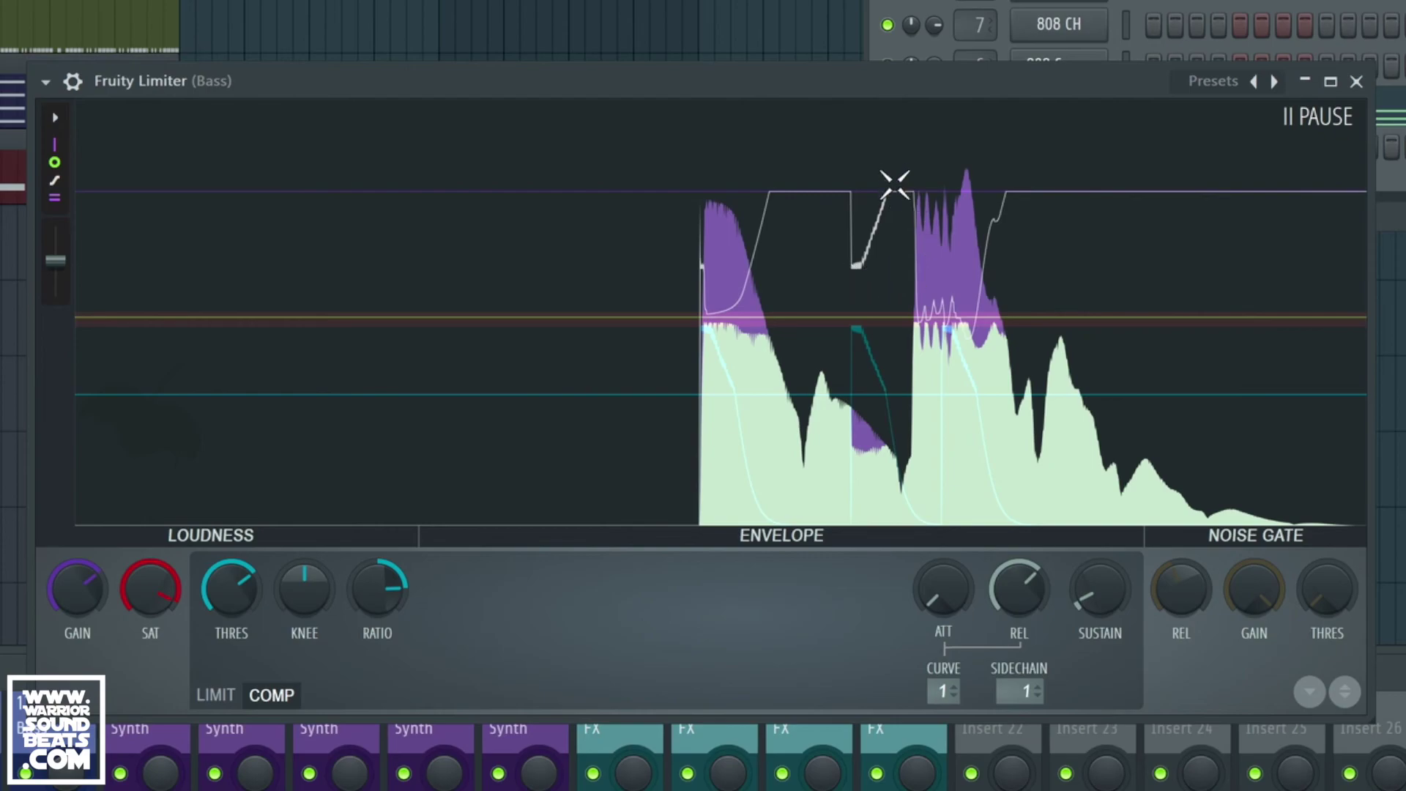
left_click(827, 267)
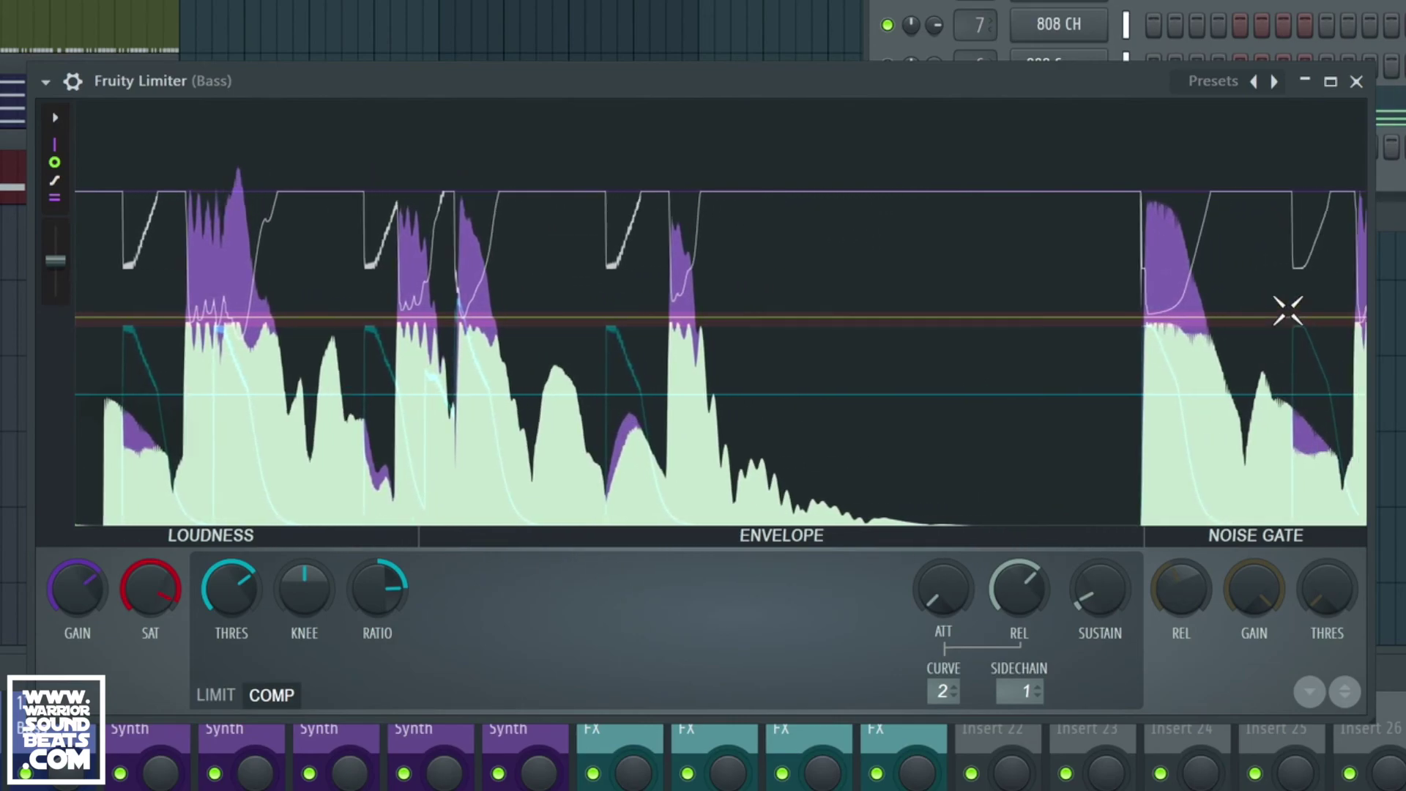
left_click(647, 270)
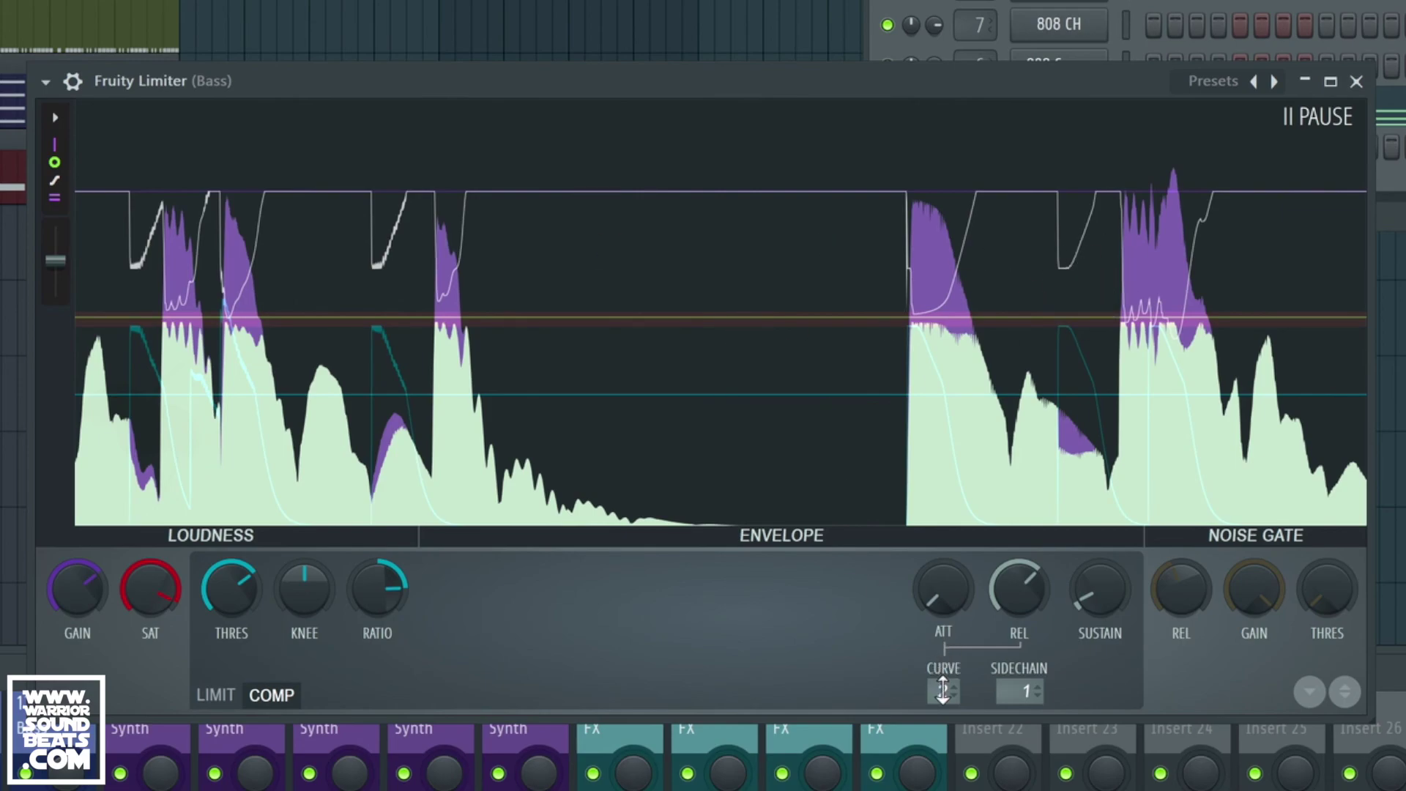
left_click(799, 350)
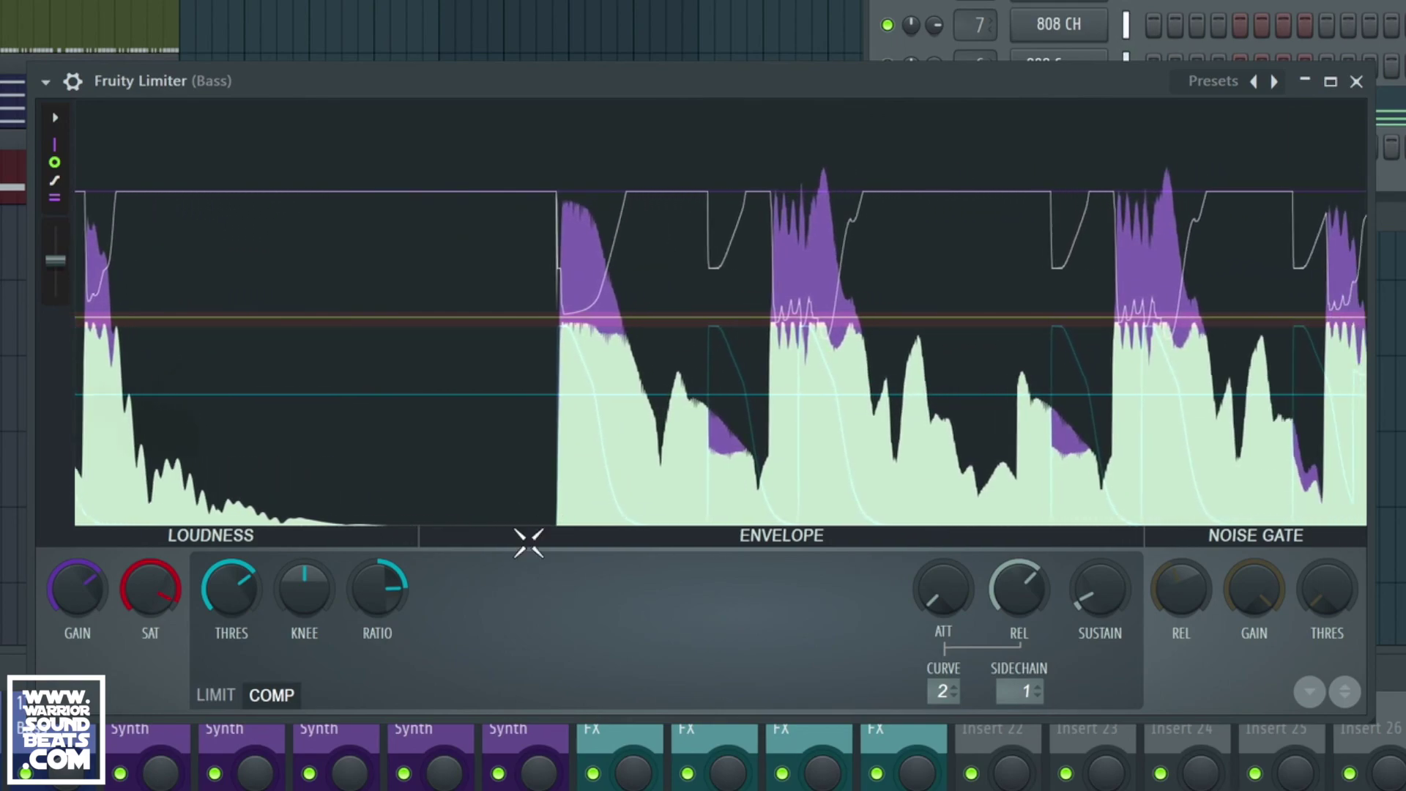
Step: Lower the compressor's threshold to its minimum during playback, raise it back to slightly above halfway, and close the limiter
left_click_drag(230, 582, 230, 623)
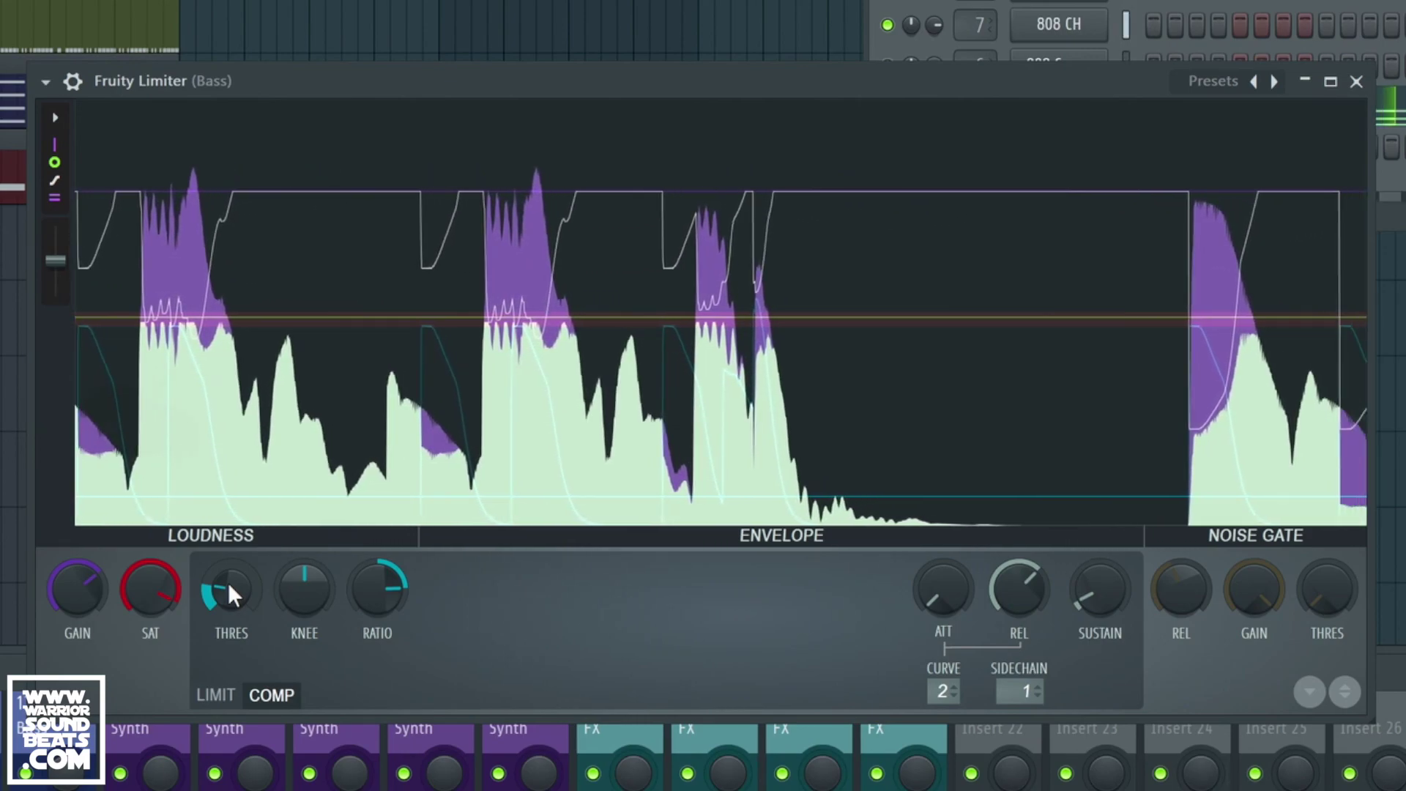
left_click_drag(221, 590, 220, 622)
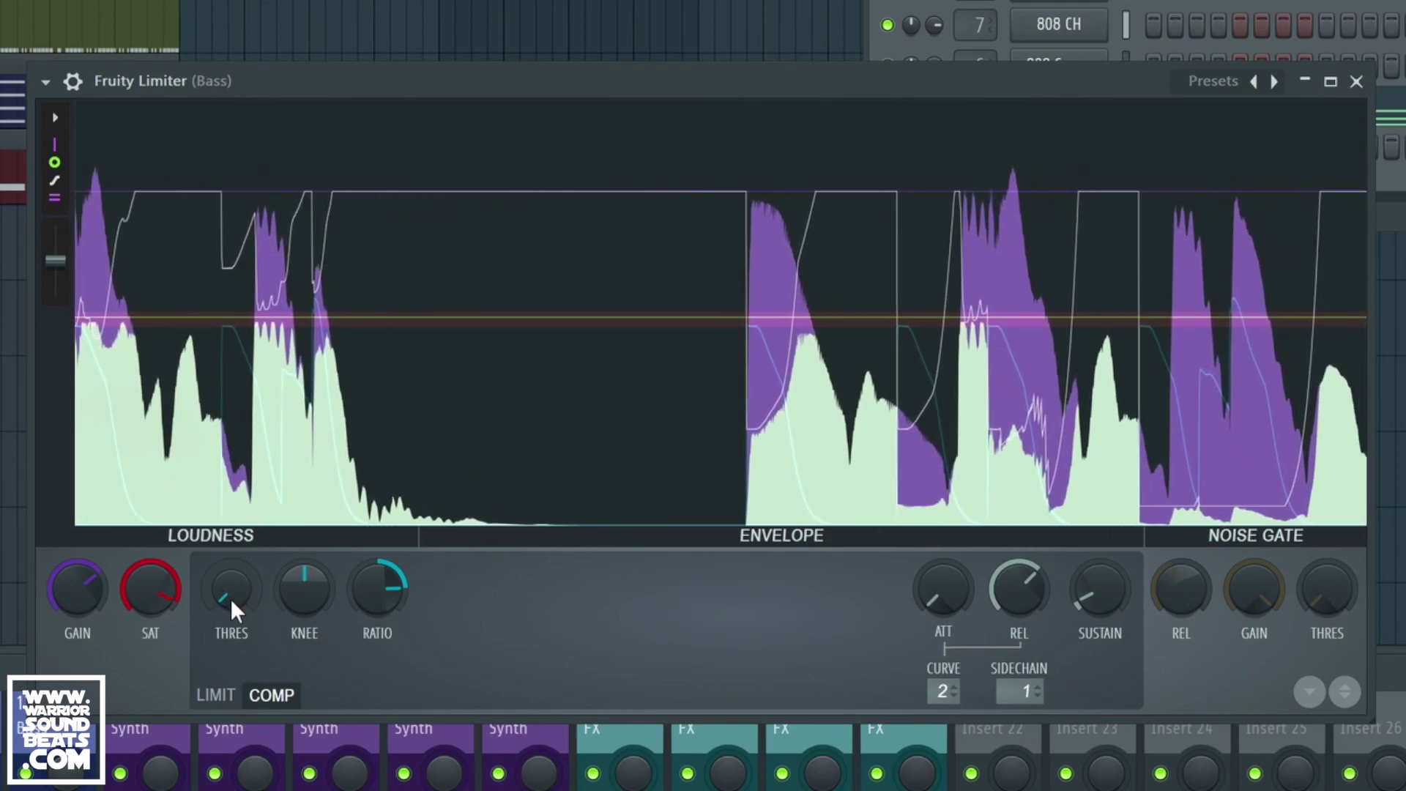
left_click_drag(230, 596, 234, 549)
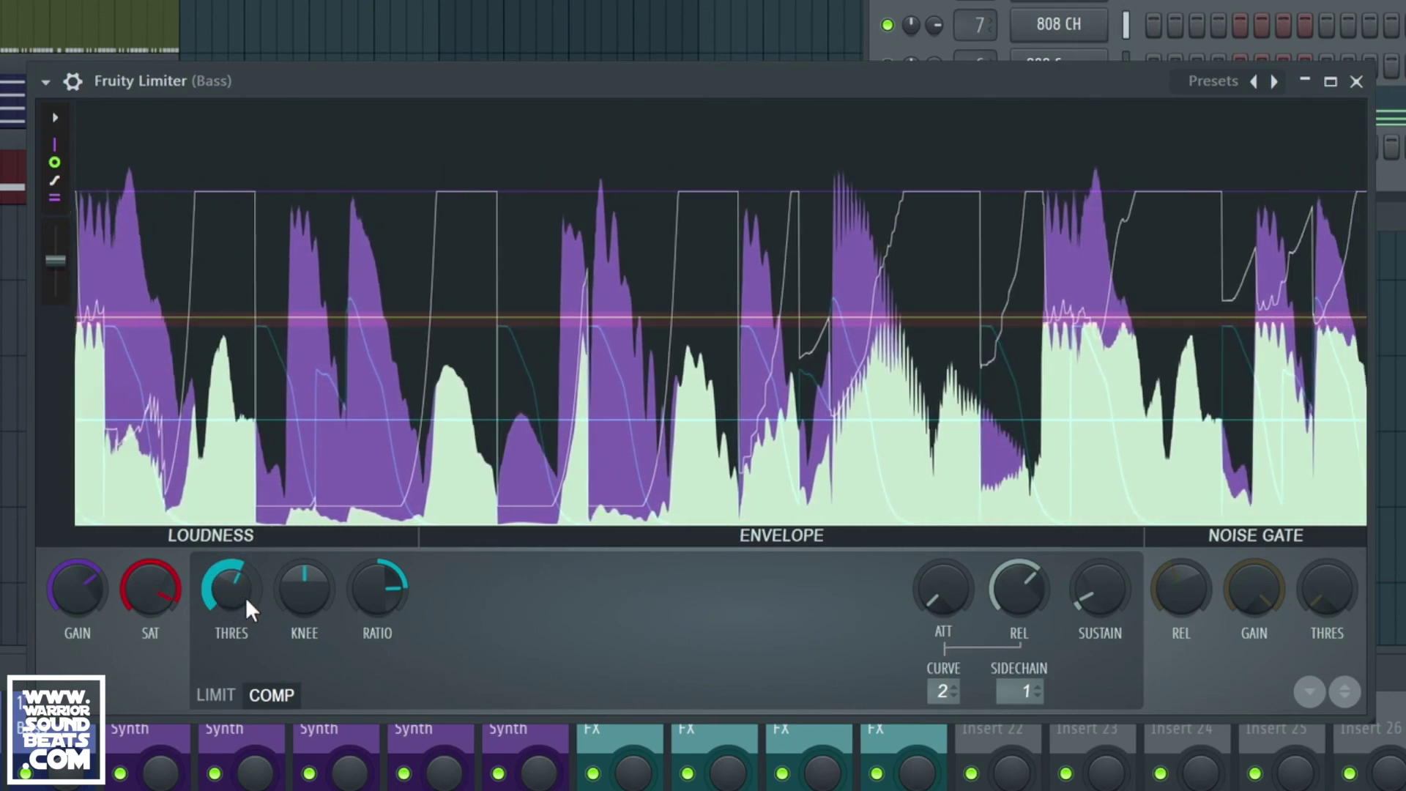
left_click(1356, 81)
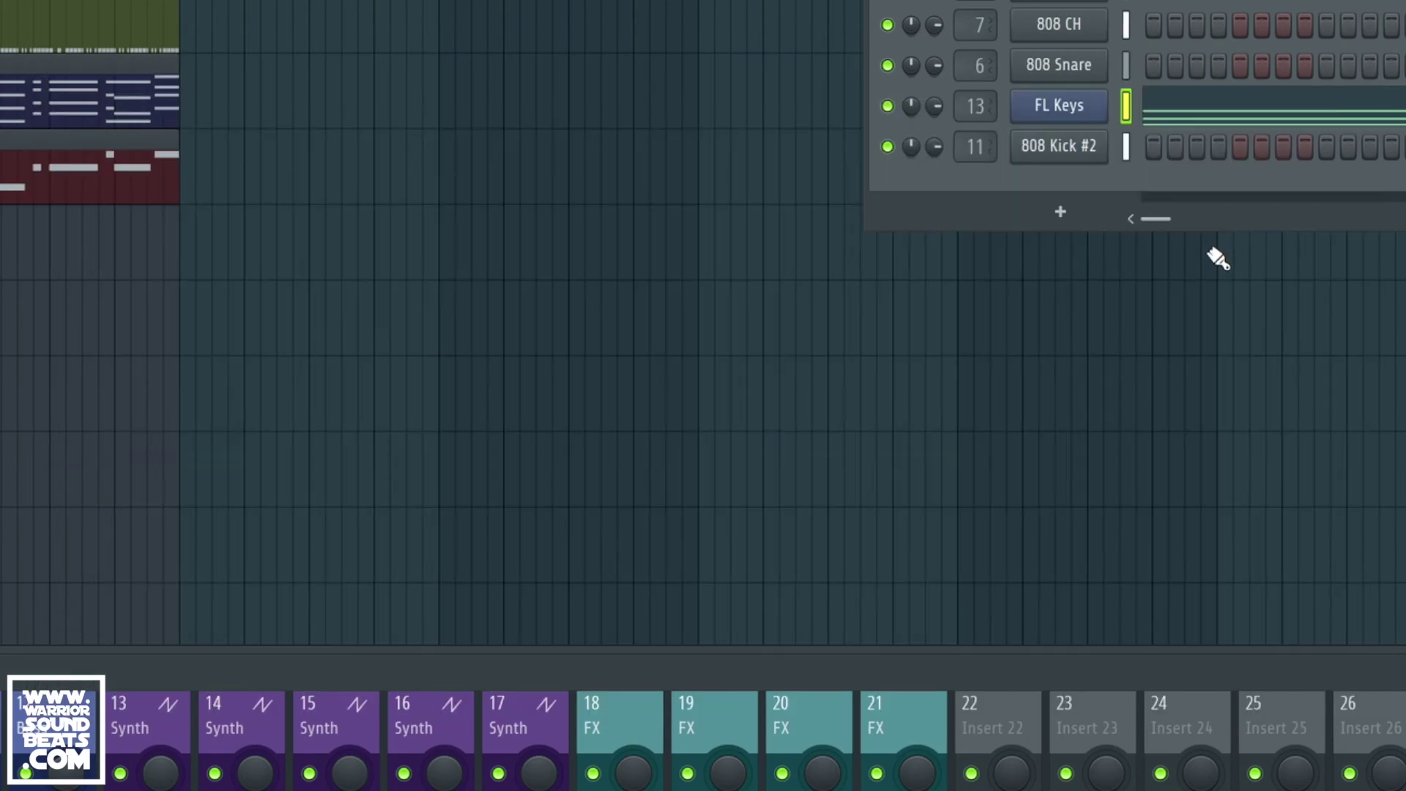